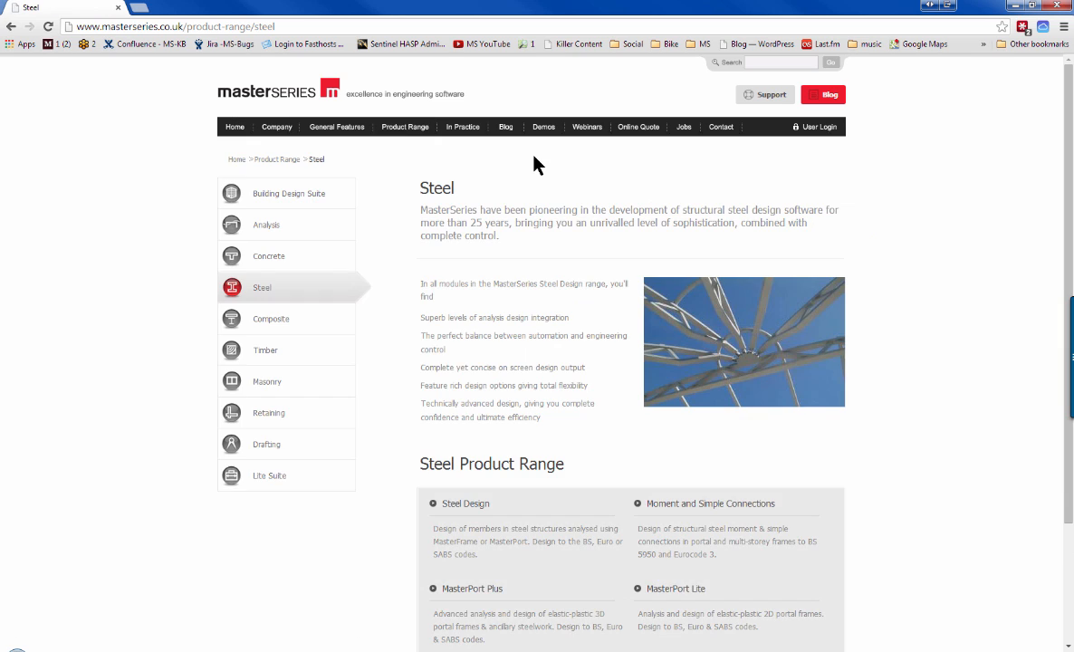
Step: Open the Moment and Simple Connections page from the Steel Product Range and check its Standalone, Integrated and PowerPad availability
scroll(520, 415, "down", 2)
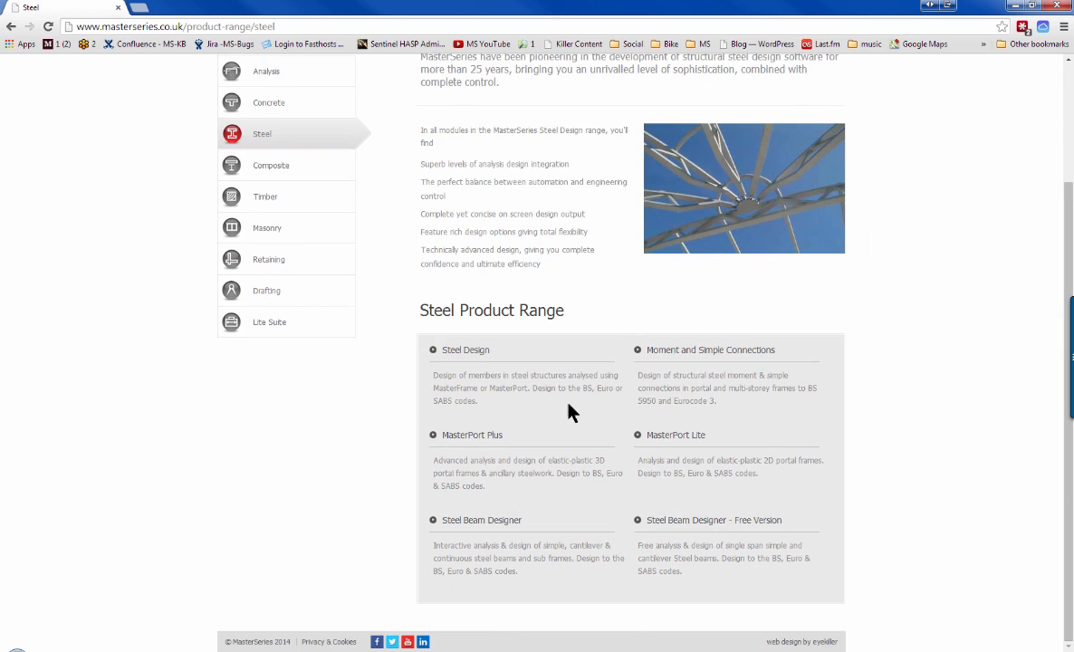
scroll(680, 429, "up", 1)
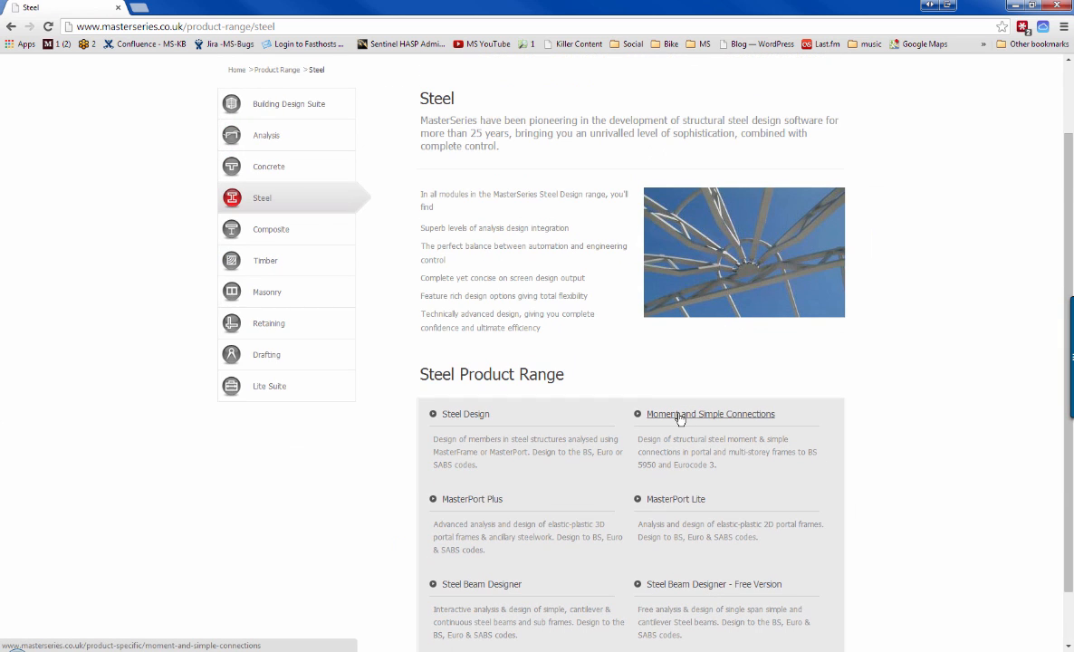
left_click(679, 416)
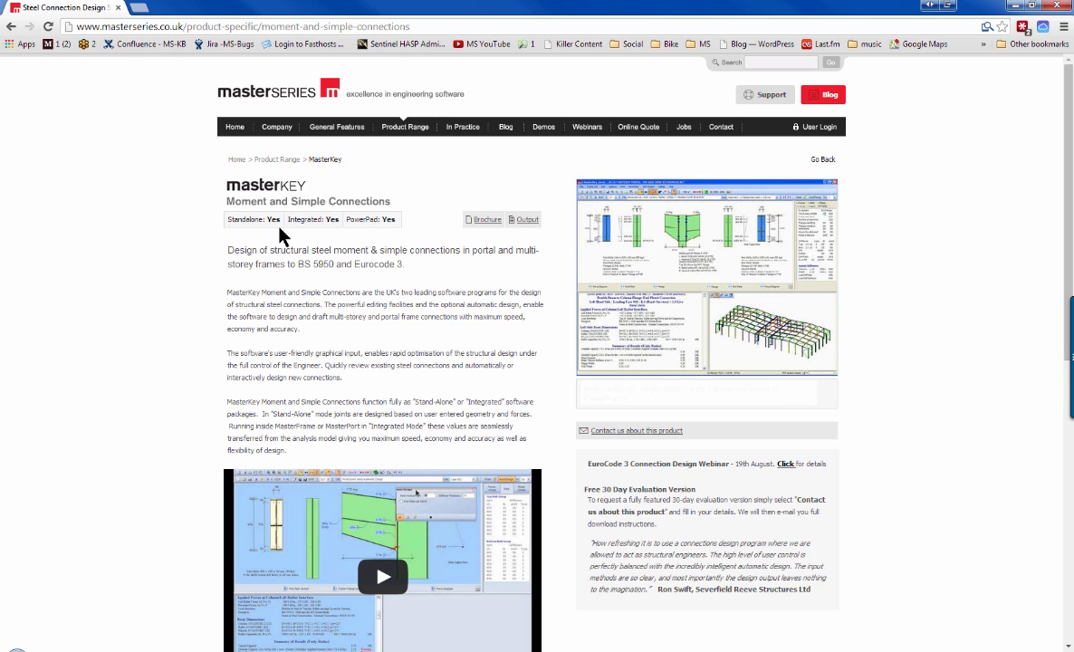
mouse_move(322, 233)
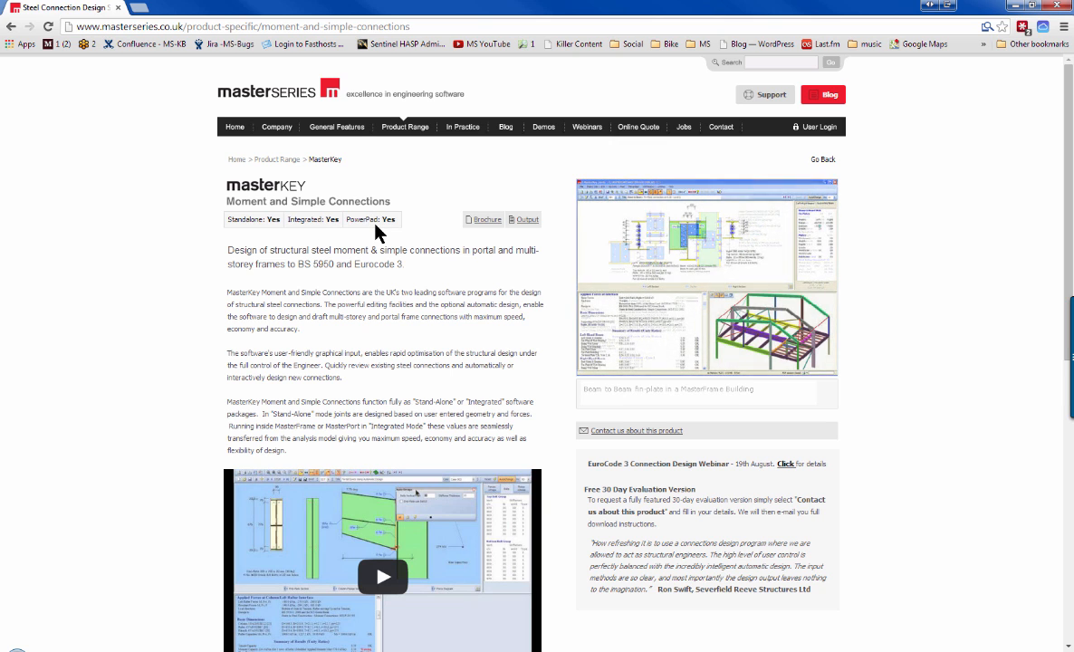
mouse_move(379, 233)
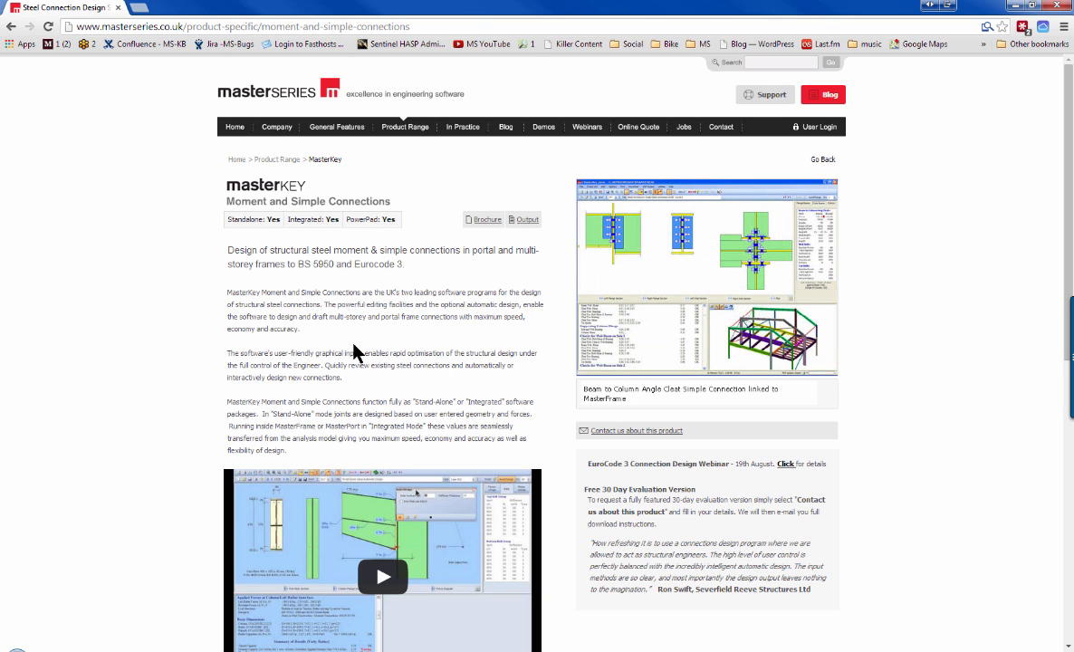
Step: Open the PDF File of Joint Configurations and review the moment and simple connection types it shows
scroll(379, 337, "down", 5)
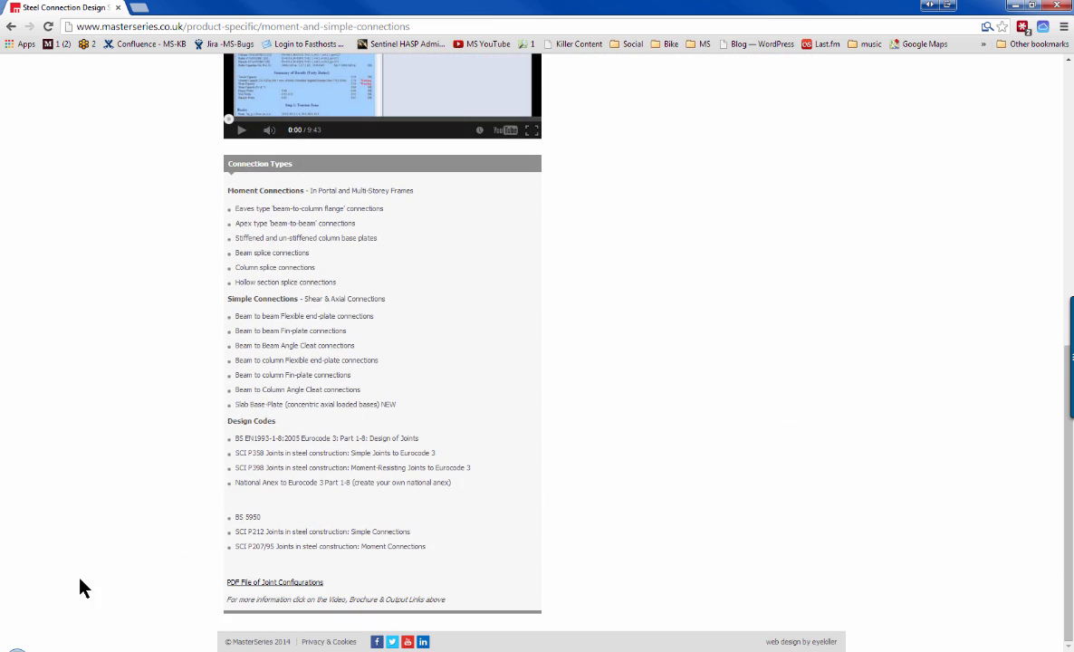
left_click(273, 588)
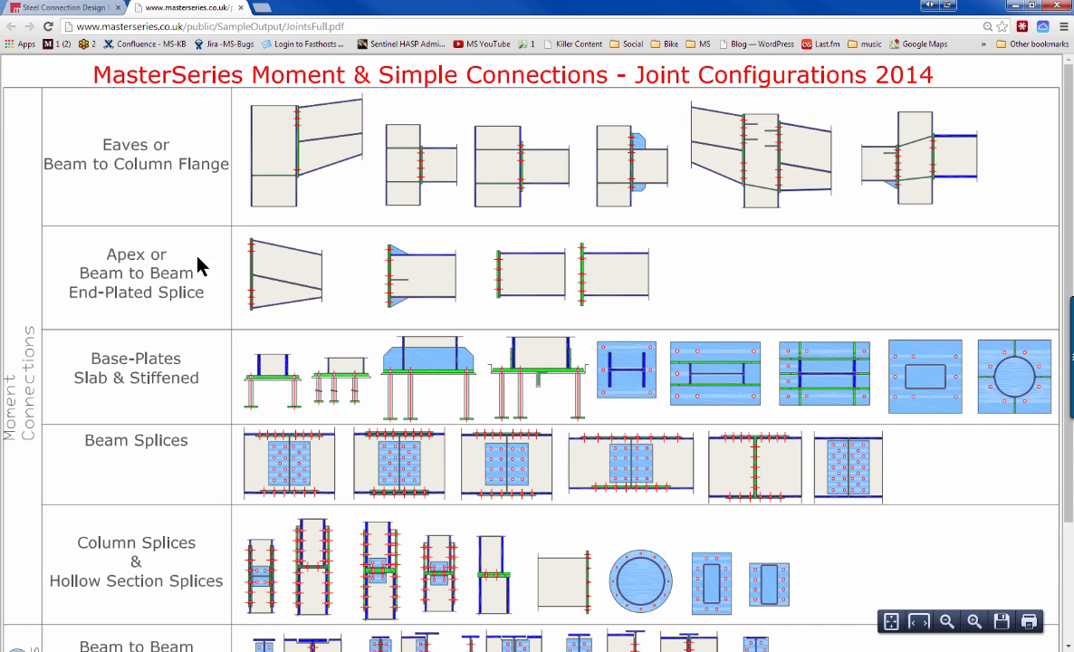
scroll(136, 199, "down", 1)
scroll(173, 181, "up", 1)
scroll(416, 115, "down", 2)
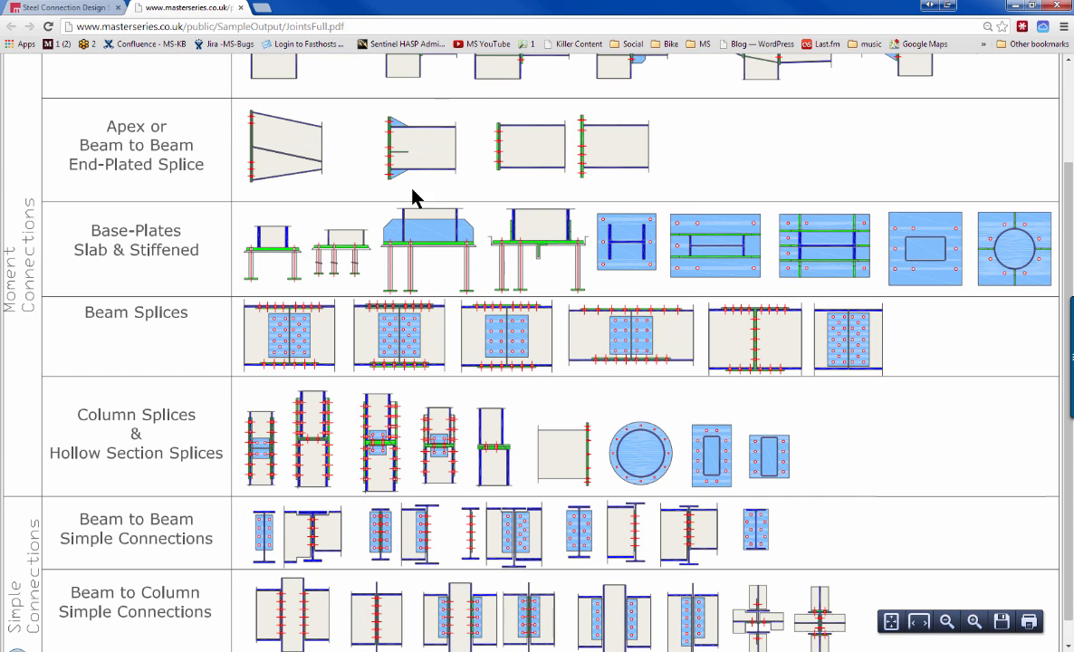
scroll(413, 217, "down", 1)
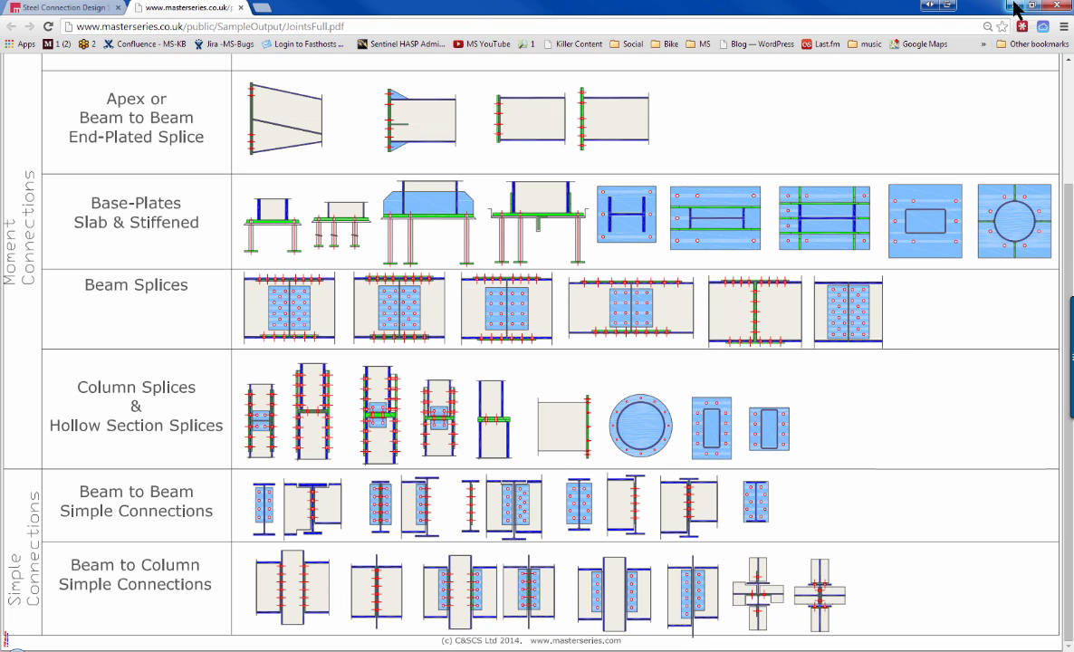
Step: Switch to MasterSeries, start MasterKey : Connections and open the recent file Joints Demo.IMJ
left_click(1016, 6)
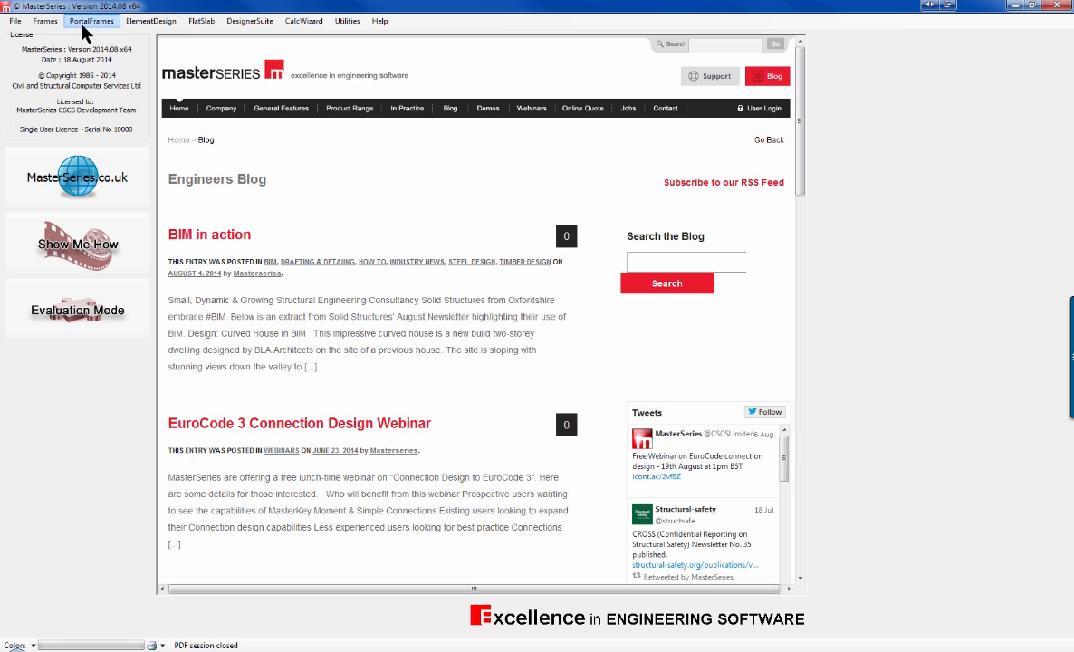
left_click(145, 21)
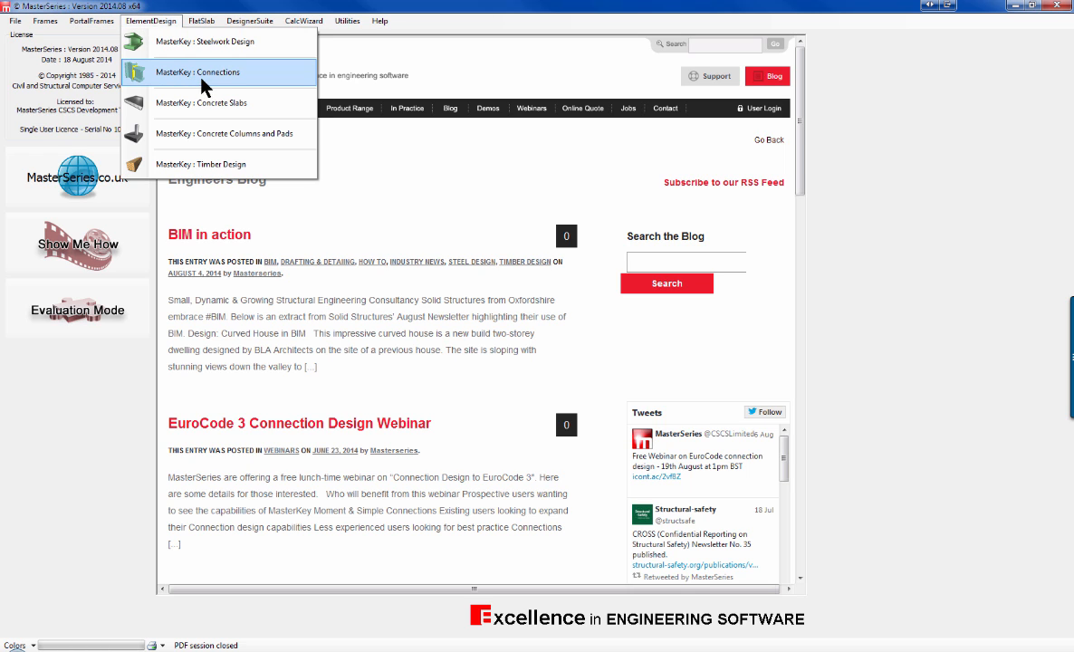
left_click(224, 78)
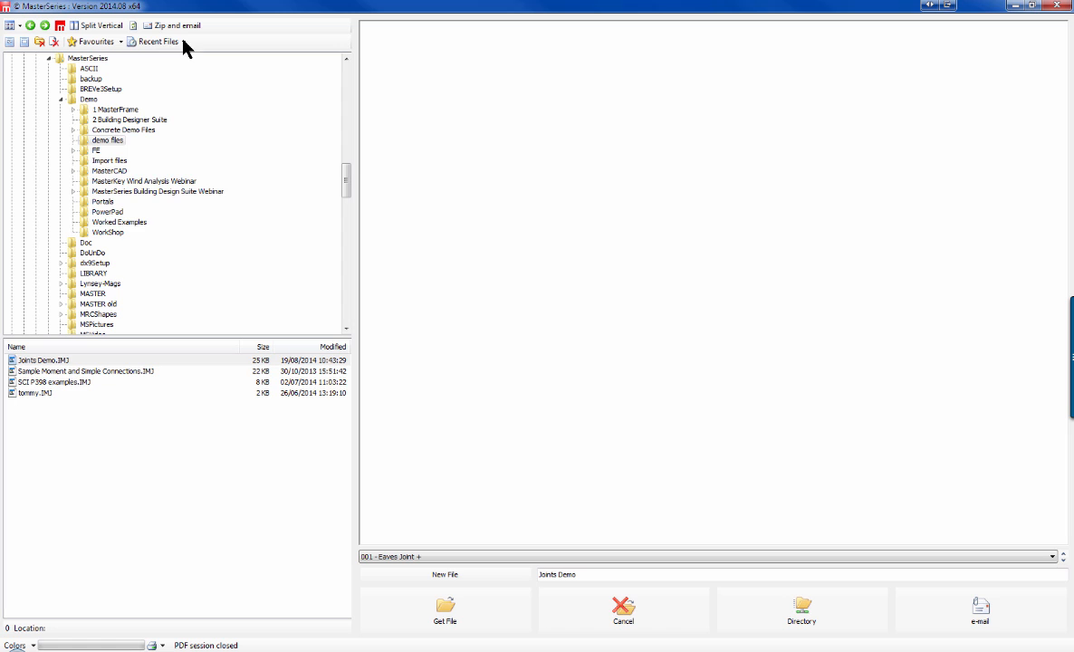
left_click(183, 42)
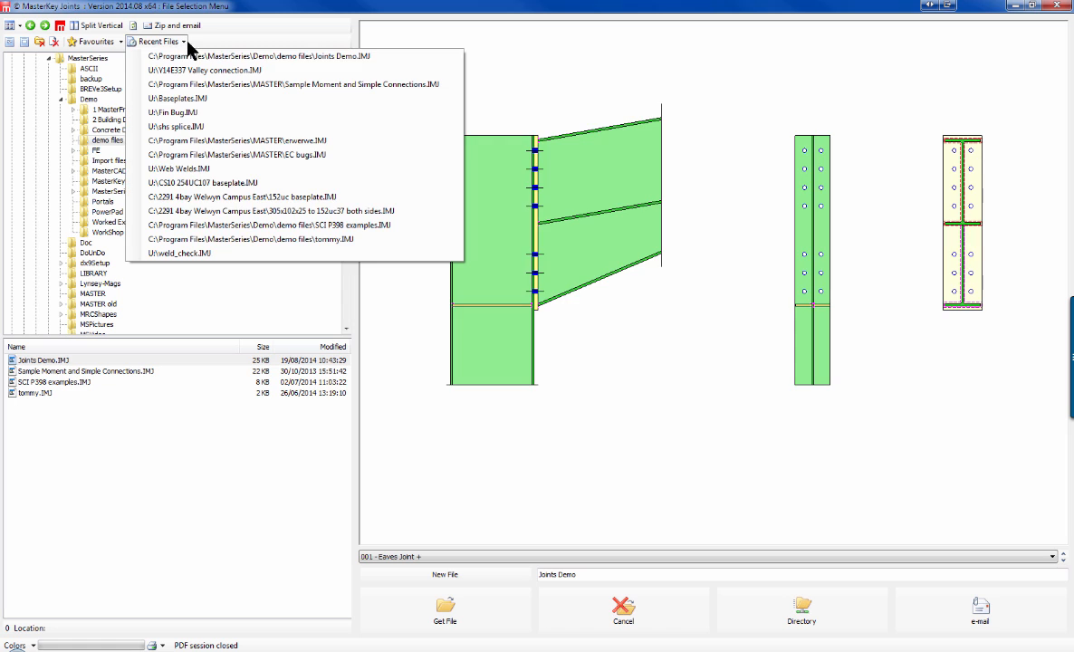
left_click(302, 60)
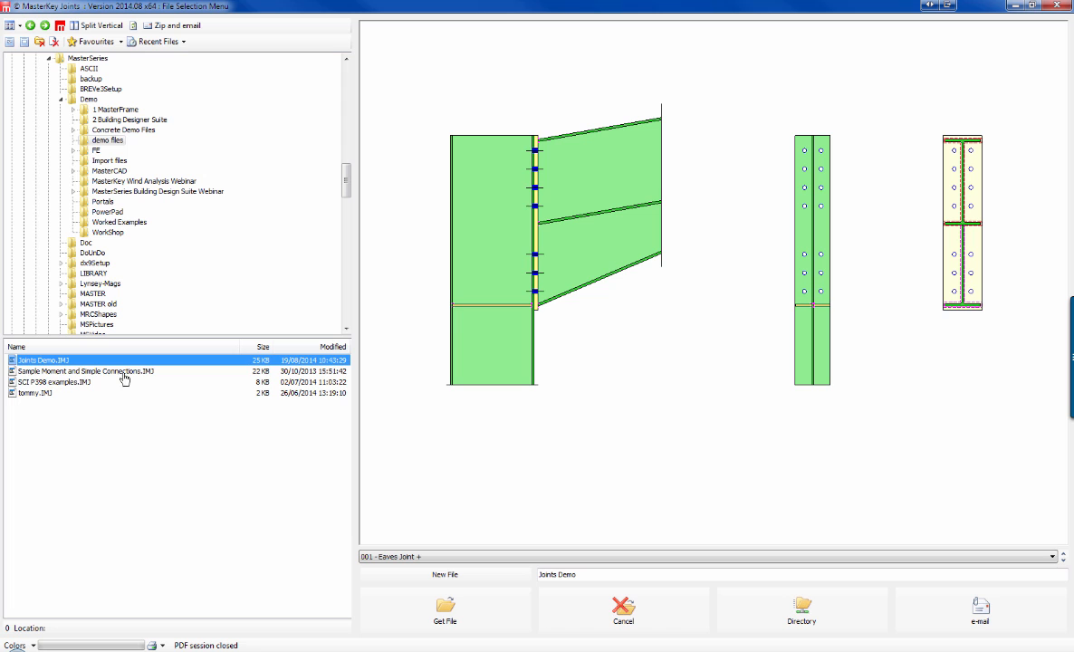
left_click(456, 619)
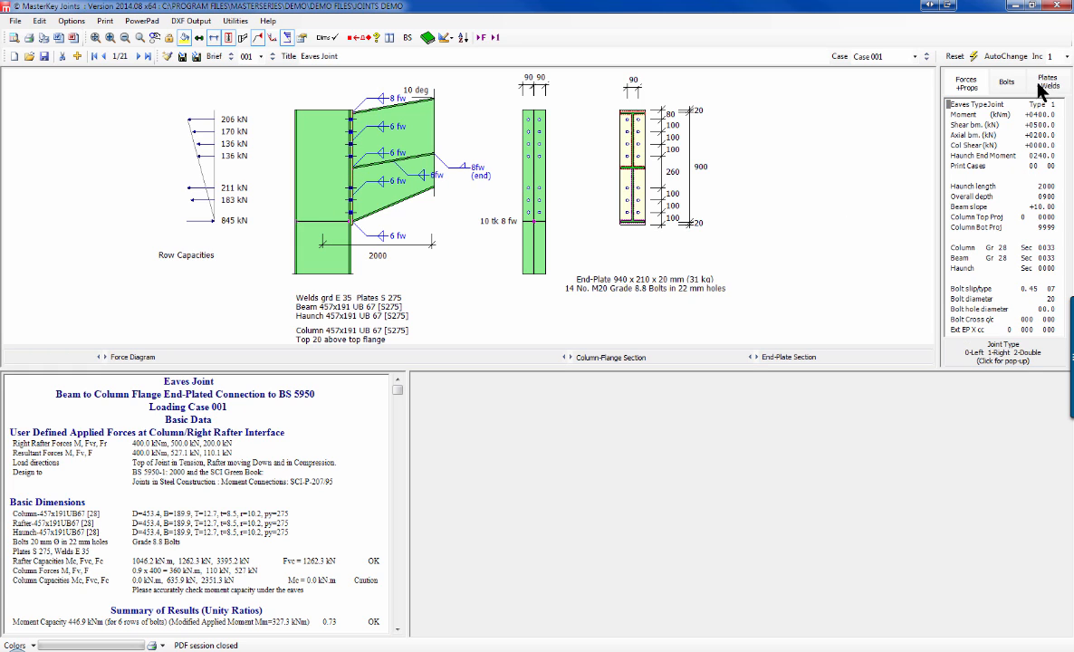
Step: Remove the fourth, third and second bolt rows of the Eaves Joint's Top Bolt Group by setting their vertical spacings to 0
left_click(1007, 82)
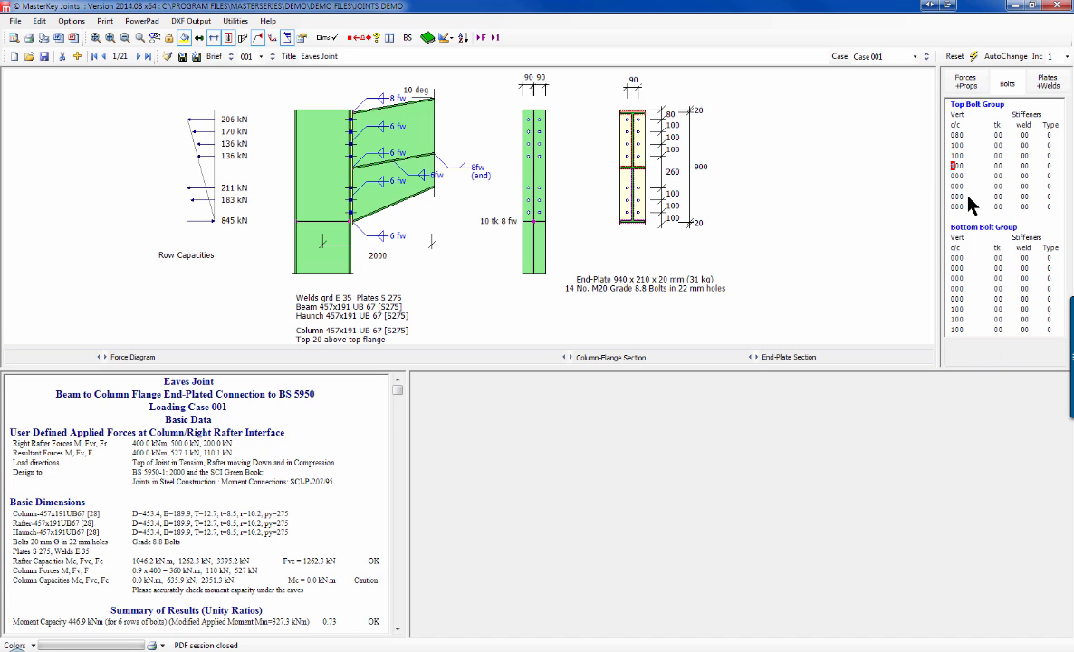
type("0")
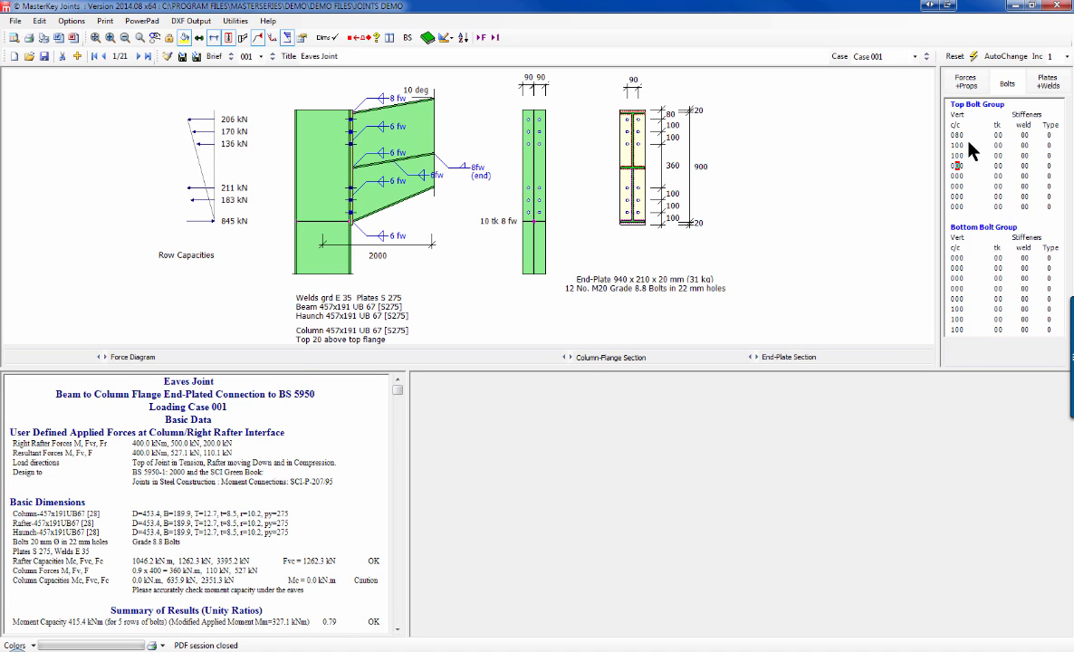
left_click(954, 157)
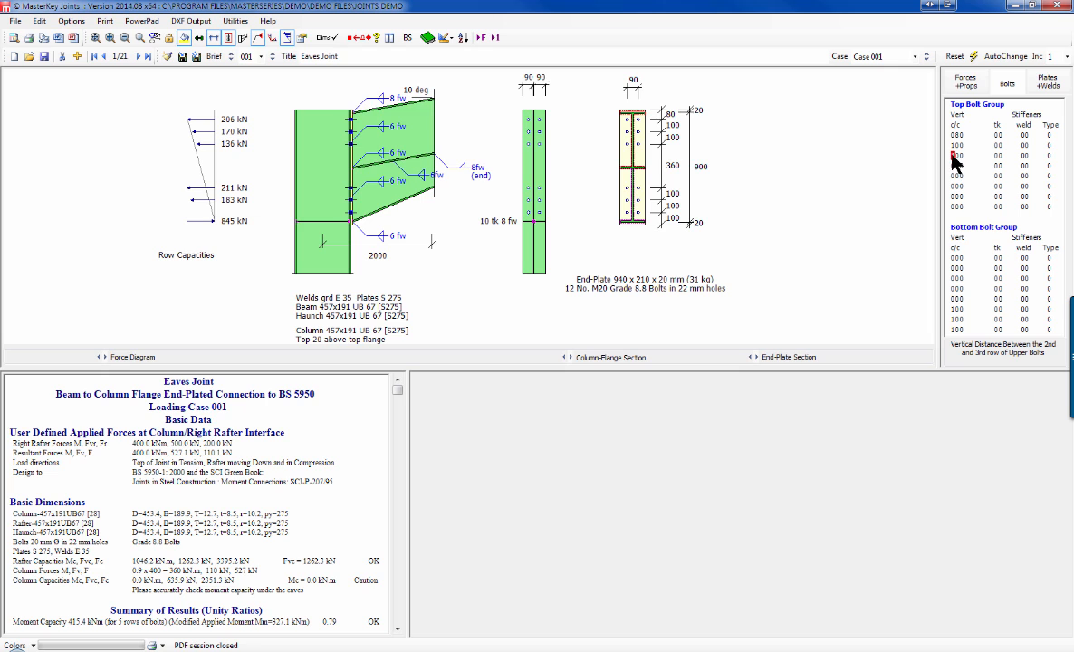
type("0")
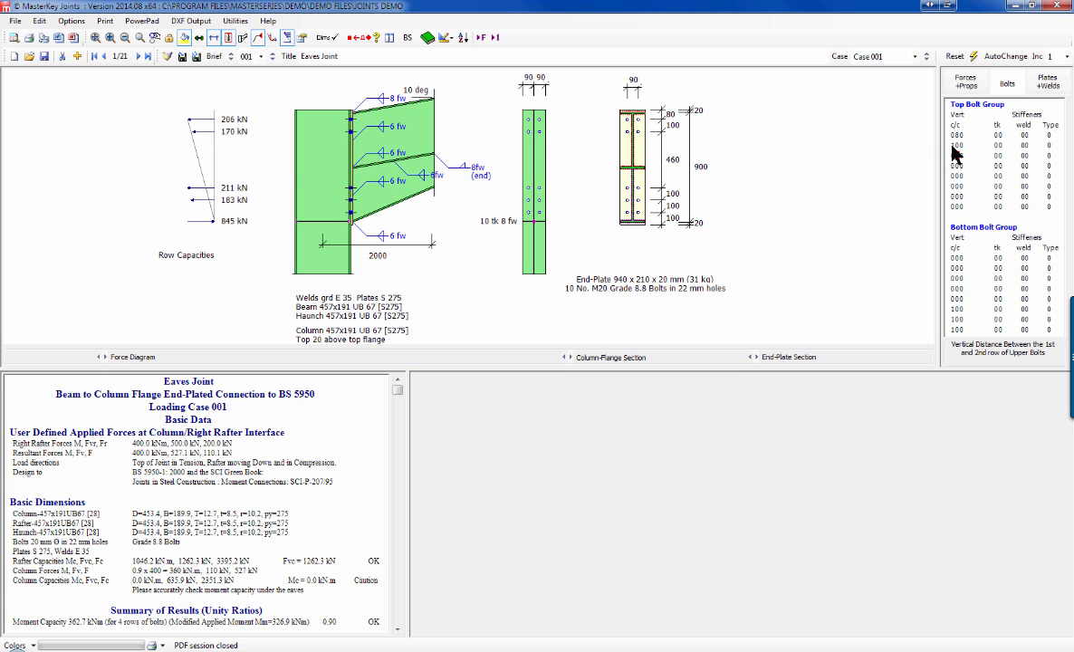
left_click(953, 145)
type("0")
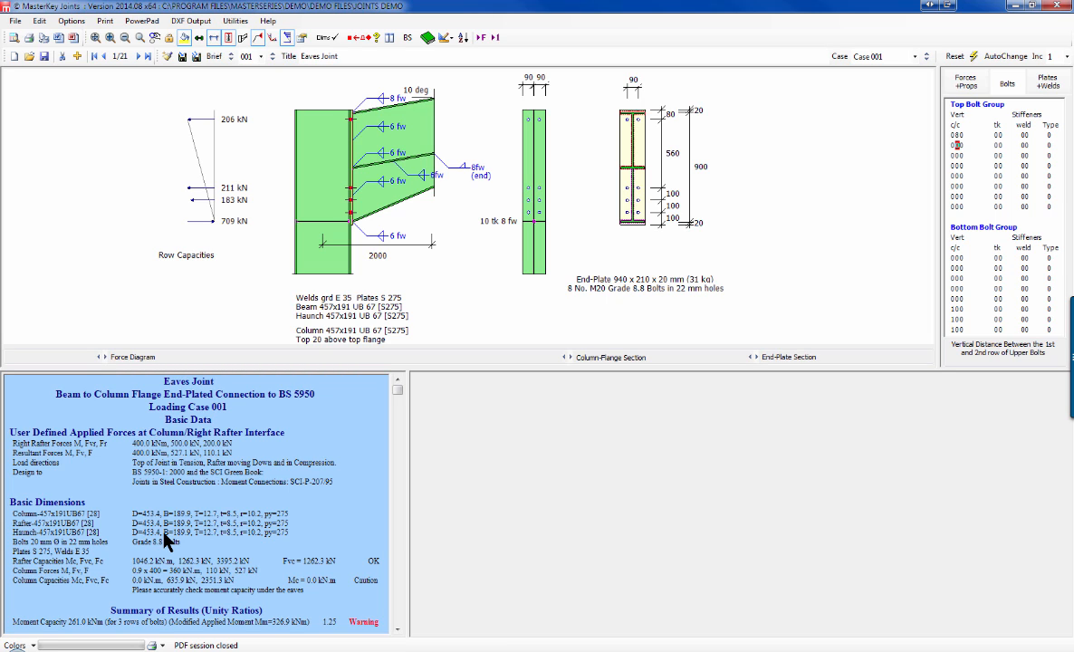
Step: Look through the extended end plate and multi-storey eaves joints and go to the Apex Joint
left_click(141, 58)
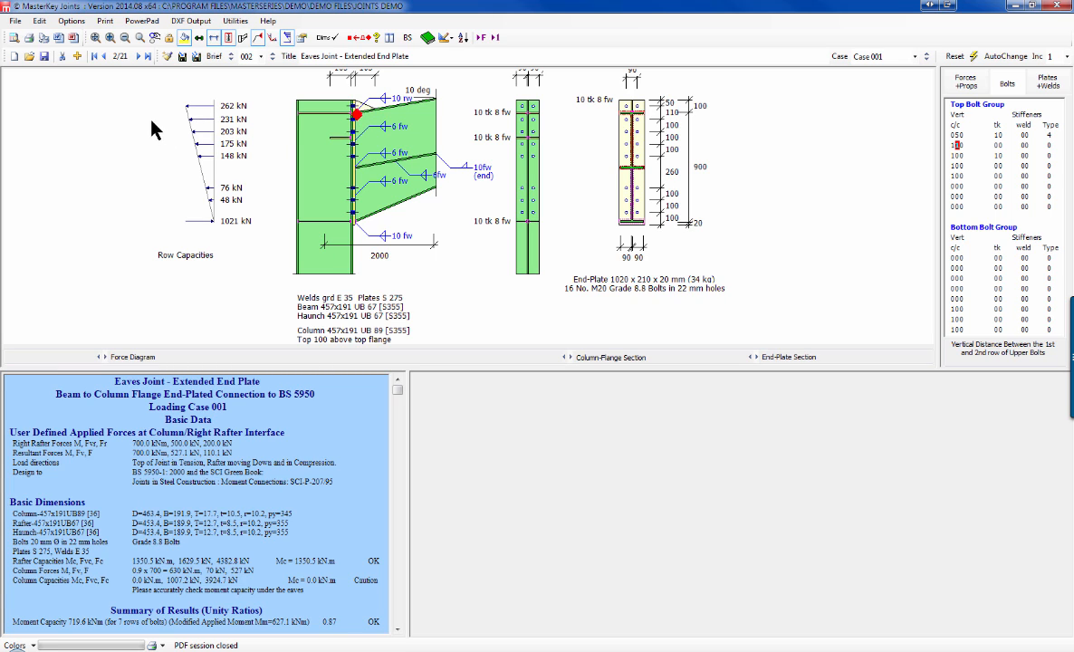
left_click(137, 56)
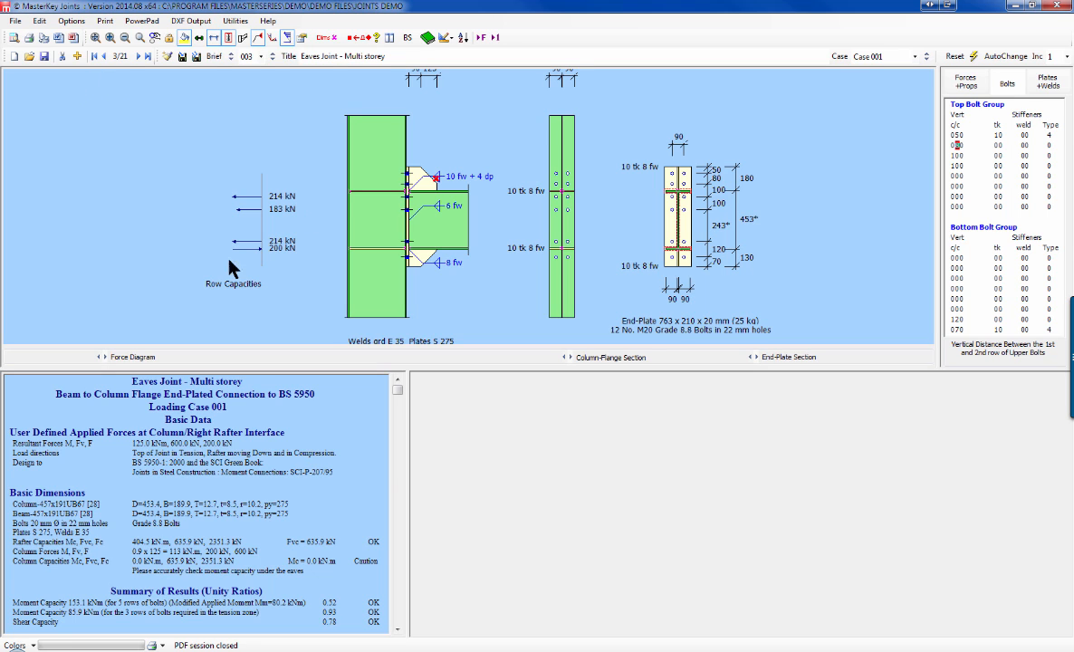
left_click(141, 57)
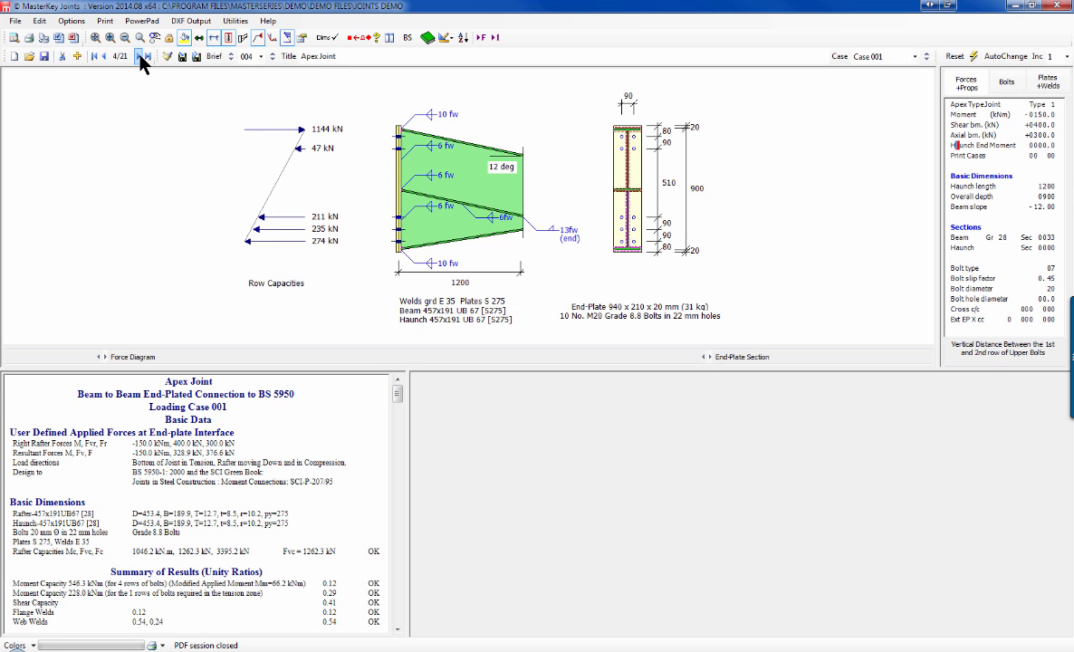
left_click(142, 57)
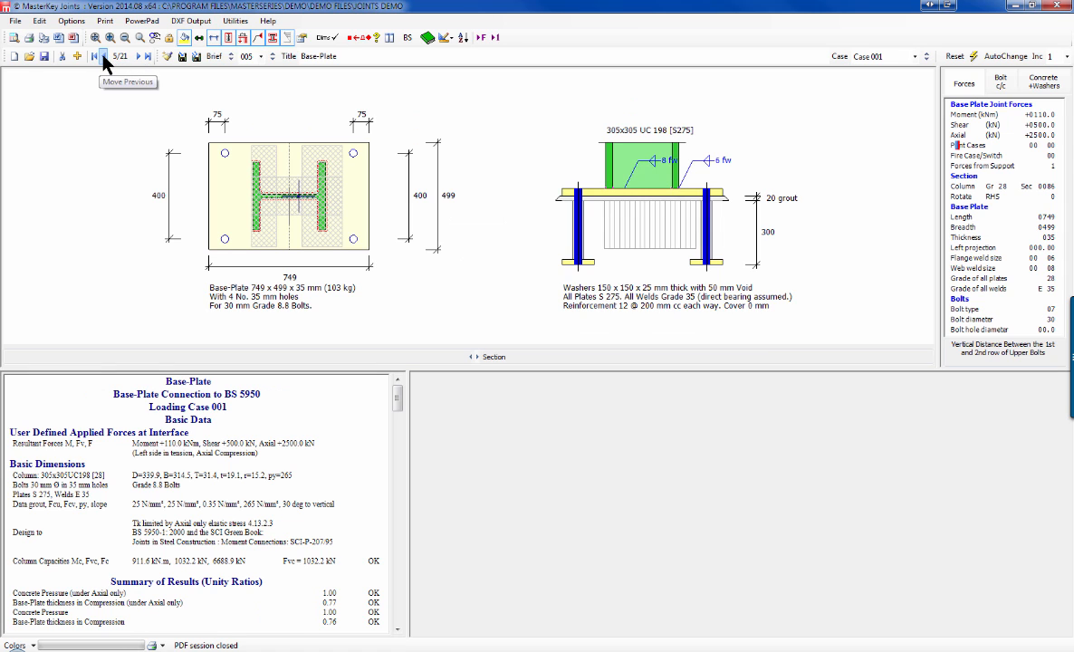
left_click(101, 56)
Step: Make the Apex Joint a flat beam without a haunch by setting its beam slope and overall depth to 0
left_click(981, 207)
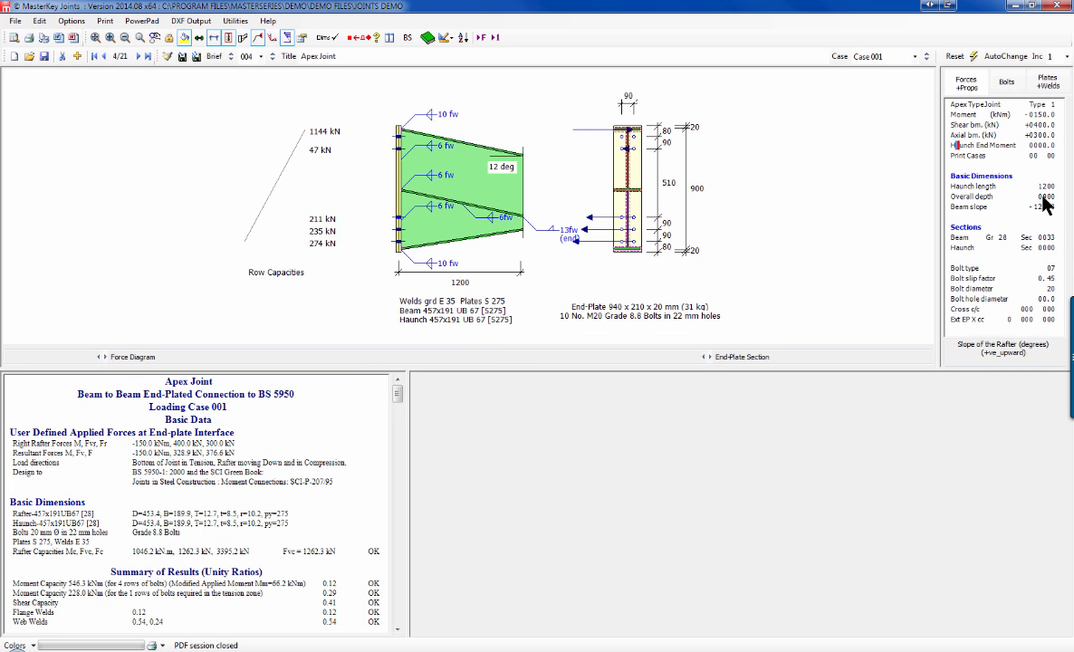
type("00")
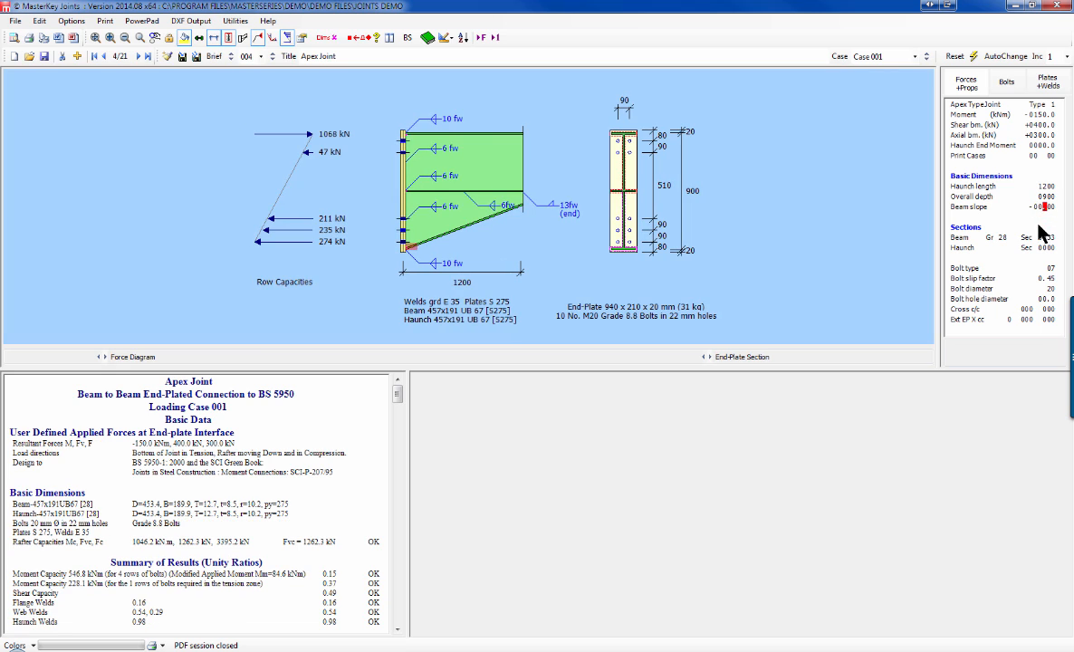
left_click(1037, 188)
left_click(1040, 197)
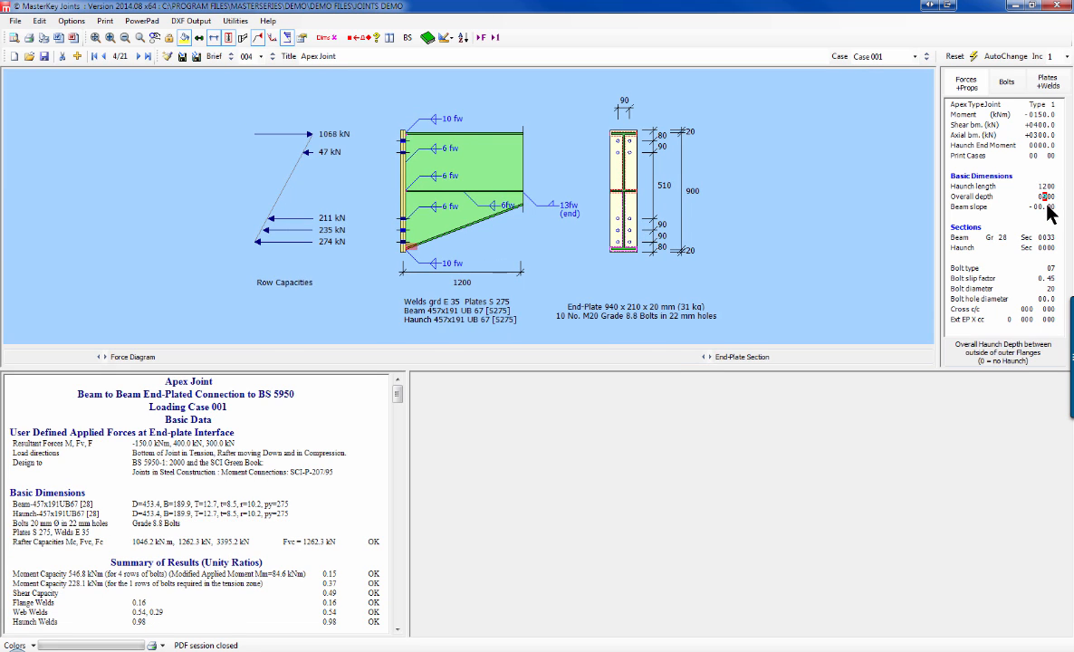
type("00")
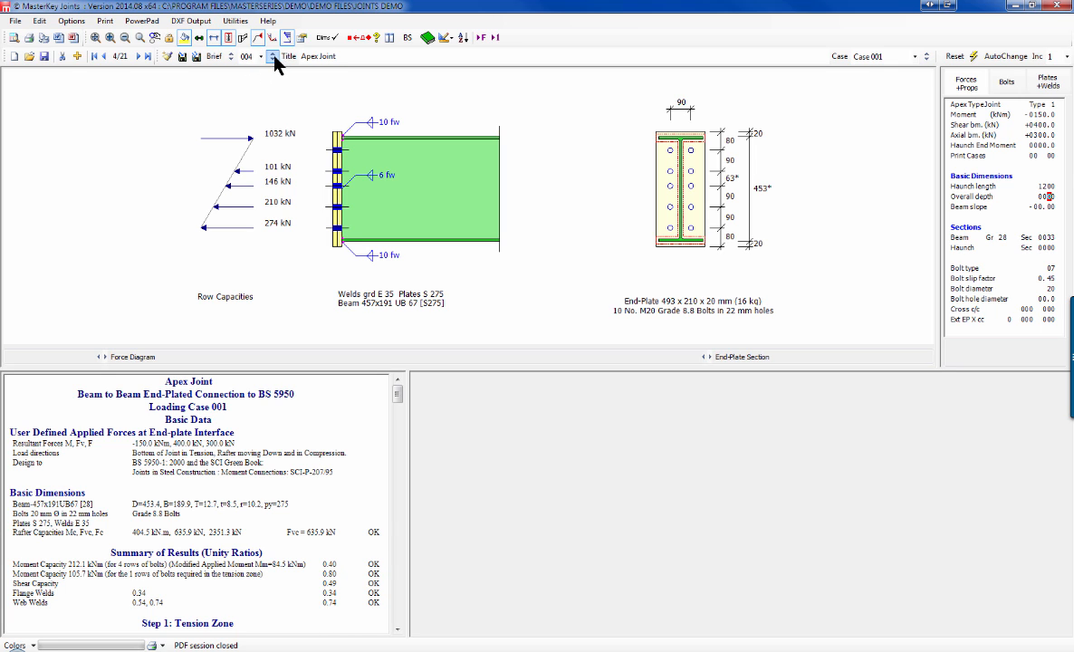
Step: Go to the Base-Plate joint and change the design code to EC 3-1-8: 2005 with the UK national annex
left_click(137, 57)
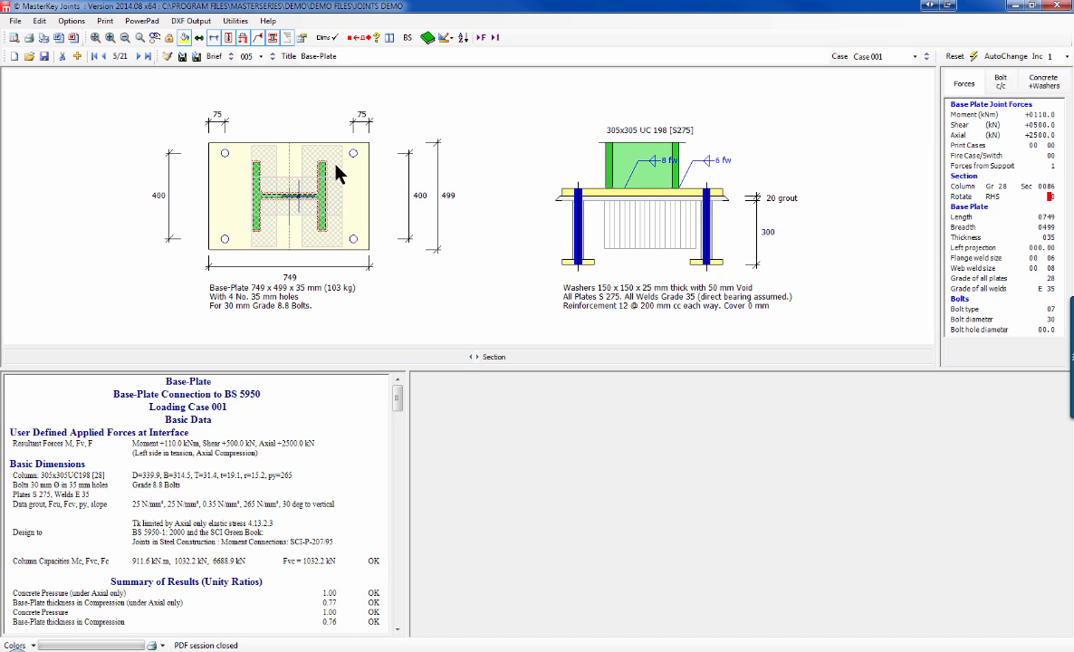
left_click(407, 38)
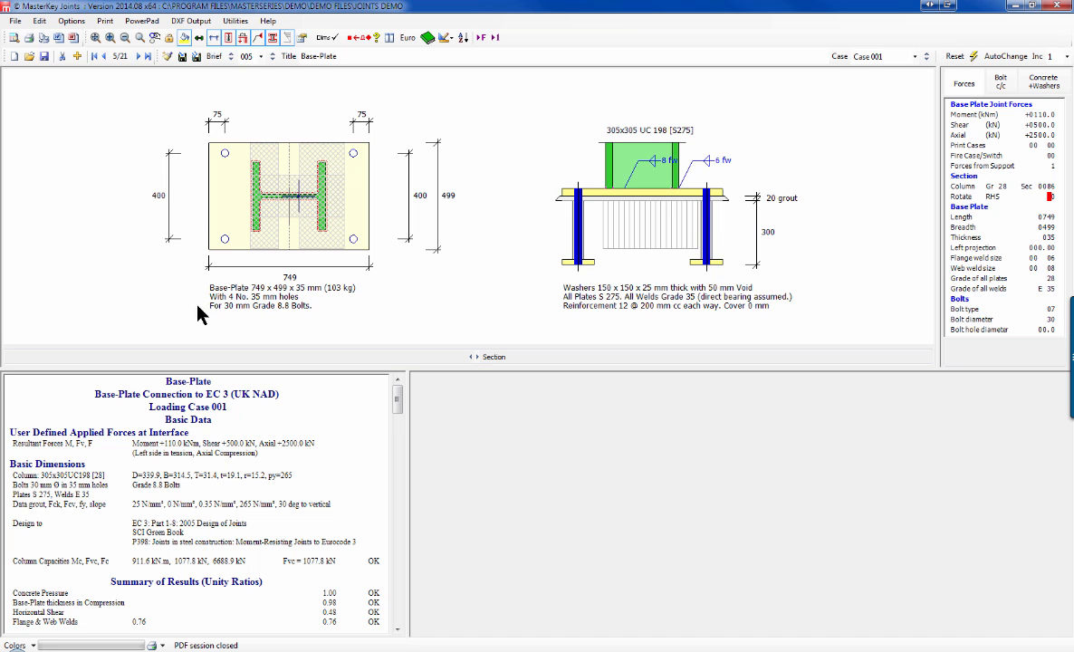
left_click(63, 24)
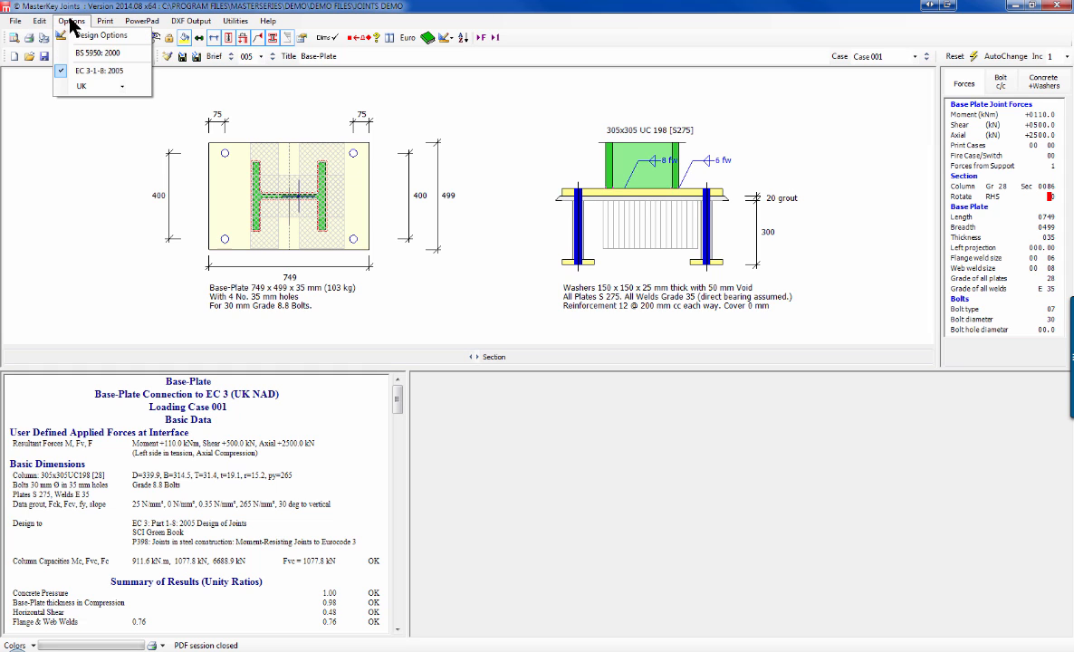
left_click(122, 87)
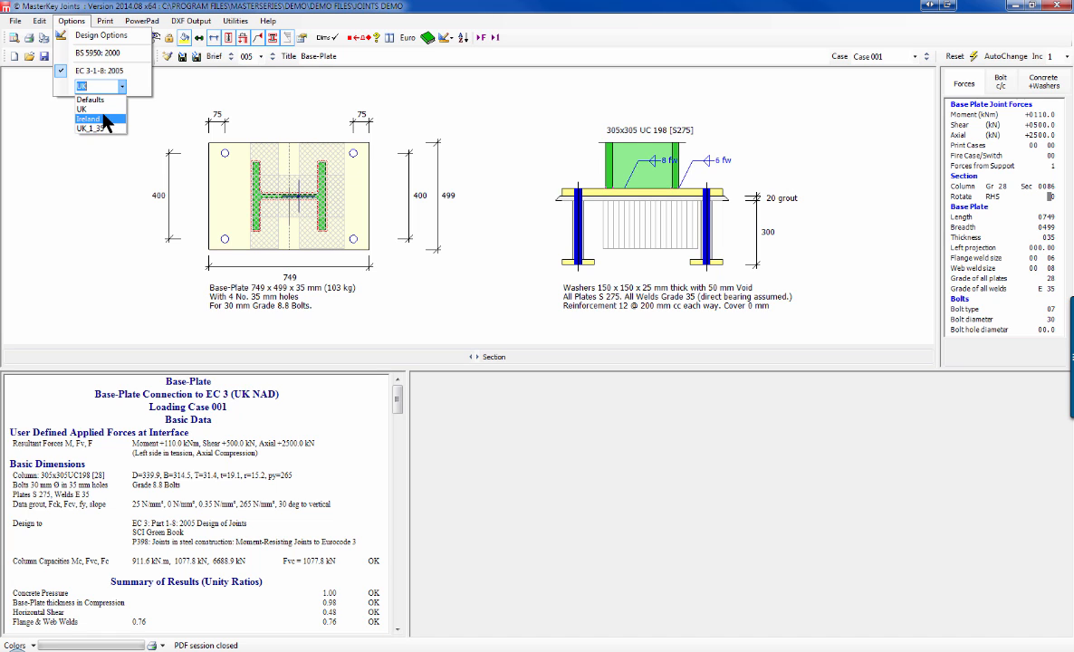
left_click(101, 110)
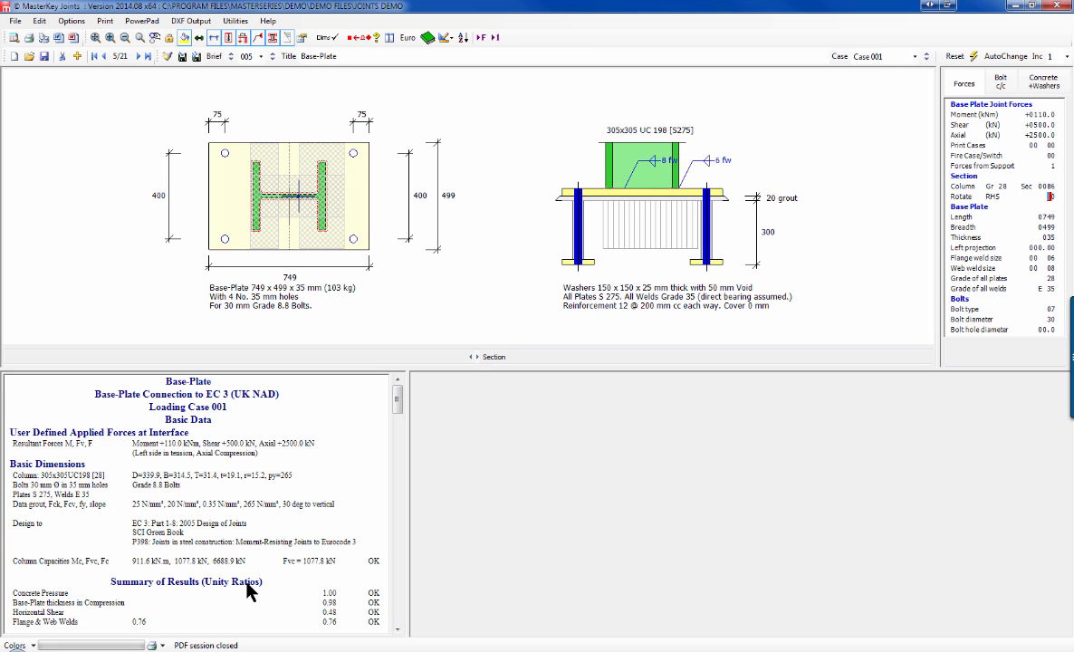
Step: Review the base-plate calculation output, from the summary of unity ratios to the pressure, plate bending and shear checks
scroll(396, 611, "down", 8)
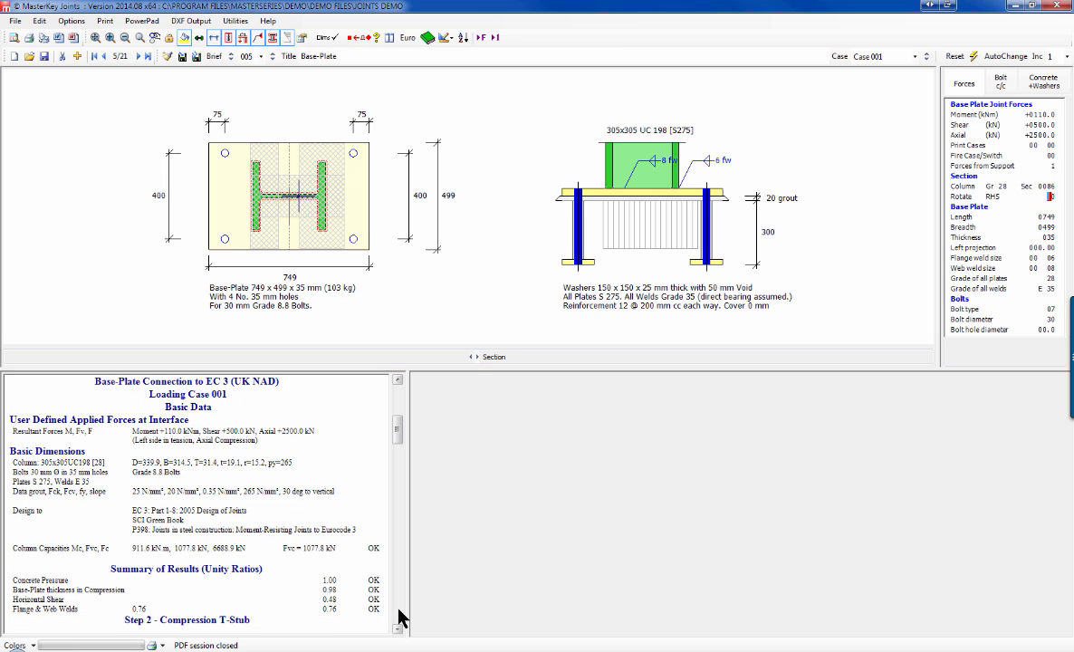
left_click(401, 612)
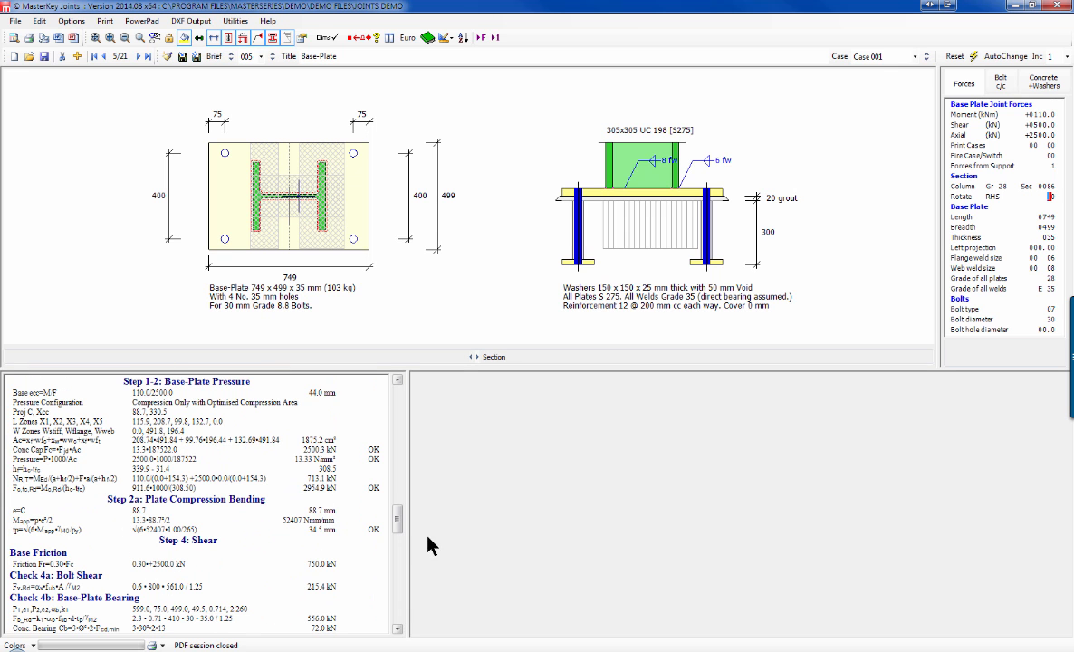
Step: Set the base plate's joint moment to 130 kNm and review the recalculated summary of unity ratios and pressure checks
left_click_drag(397, 524, 390, 398)
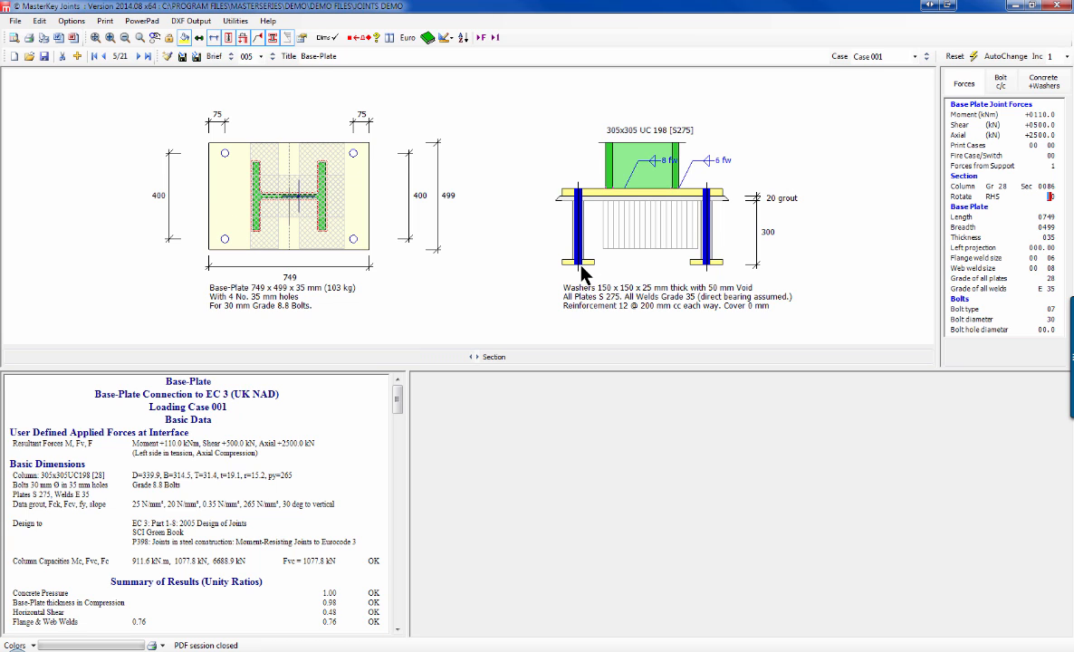
left_click(1042, 115)
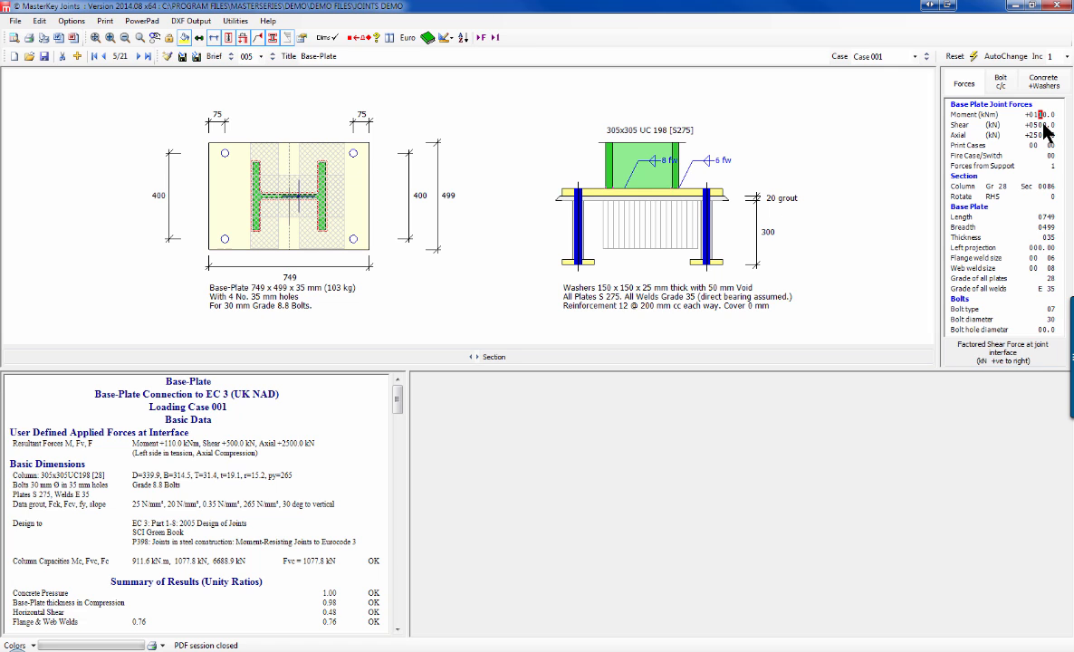
type("3")
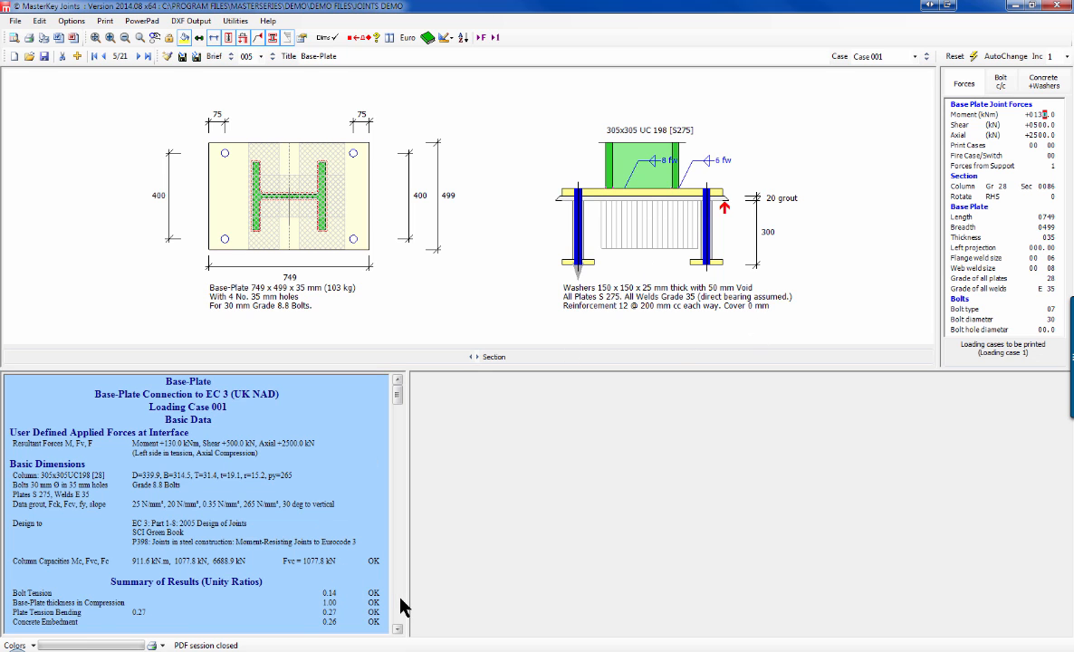
scroll(401, 608, "down", 8)
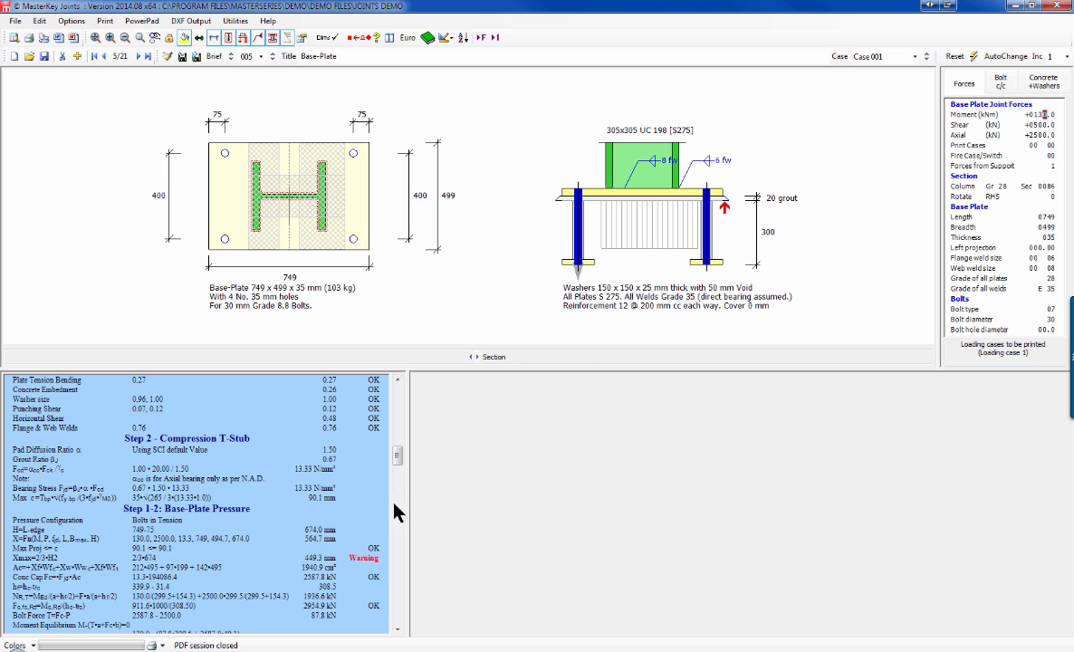
scroll(397, 399, "up", 8)
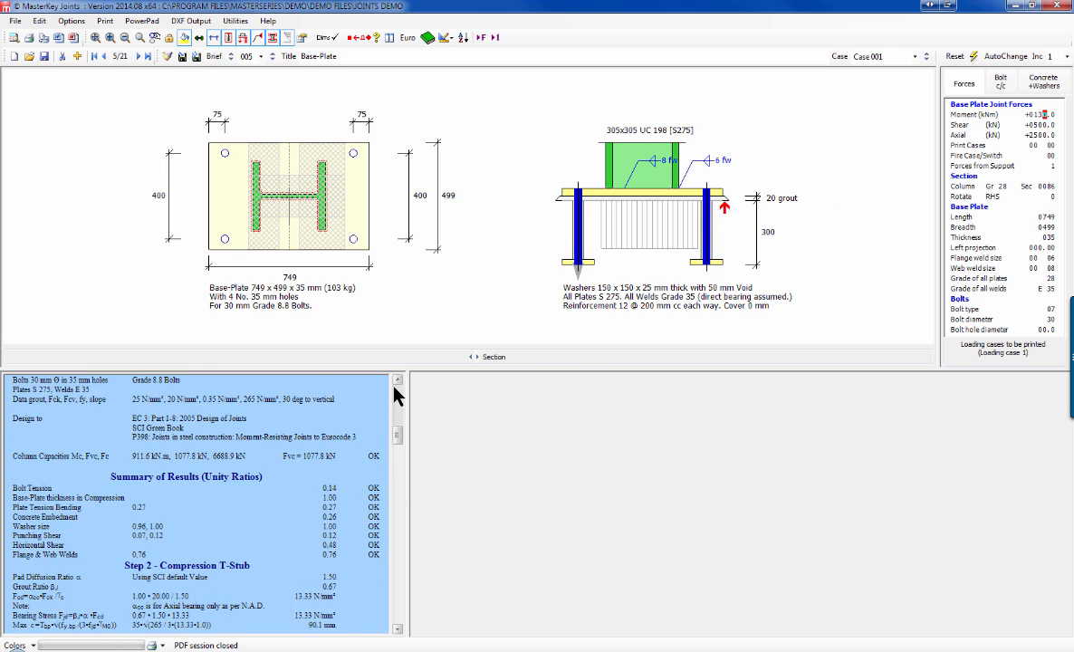
Step: Go past the circular base plate to the stiffened 610x229 UB base plate and show its bolt centre and stiffener settings
left_click(137, 56)
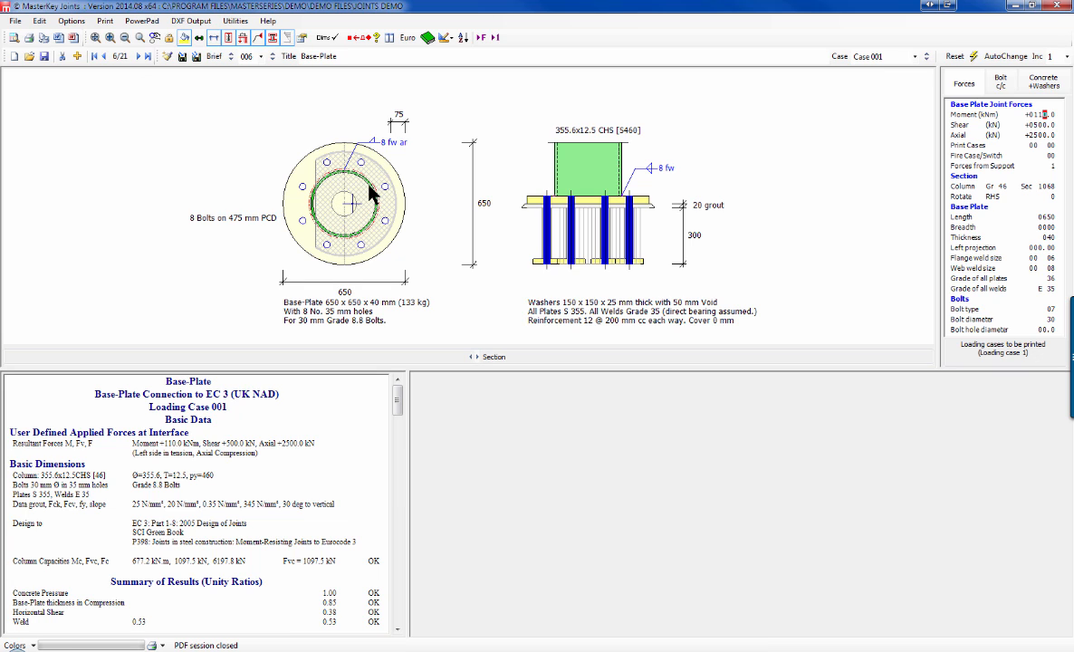
left_click(140, 56)
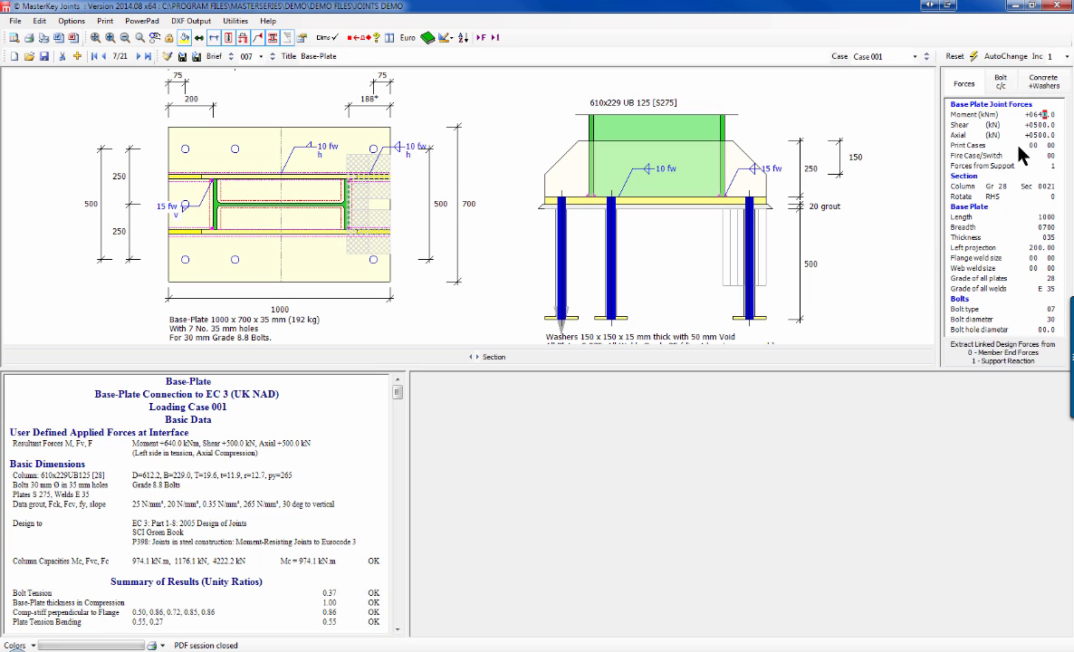
left_click(1027, 83)
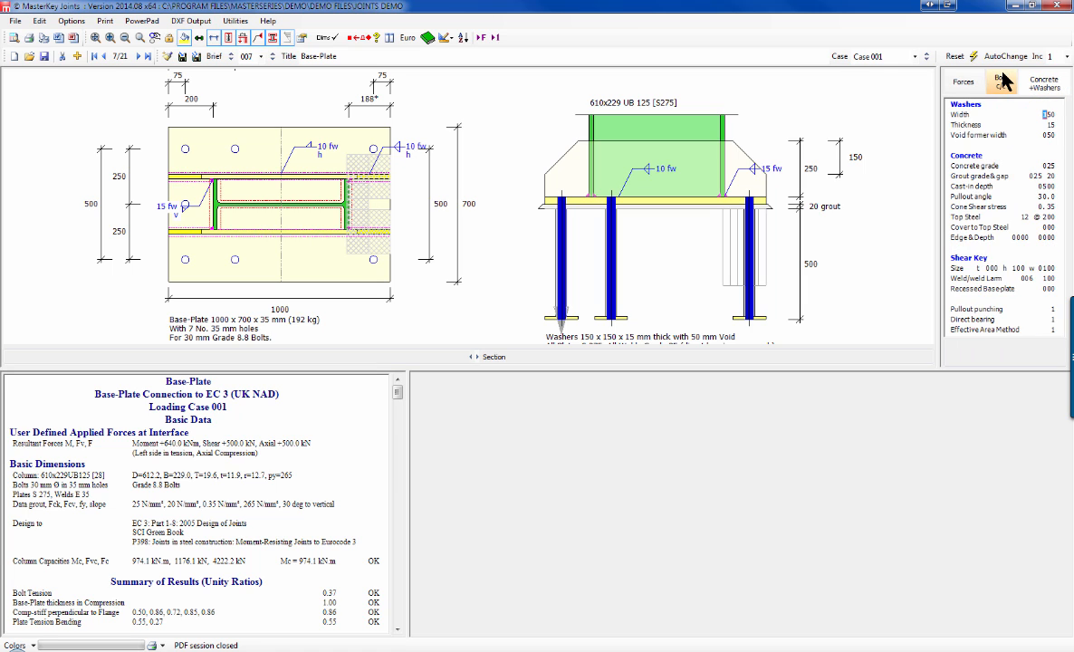
left_click(1001, 82)
Step: Try the base plate with 1 stiffener extending web and with 2 stiffeners extending flanges
left_click(1052, 268)
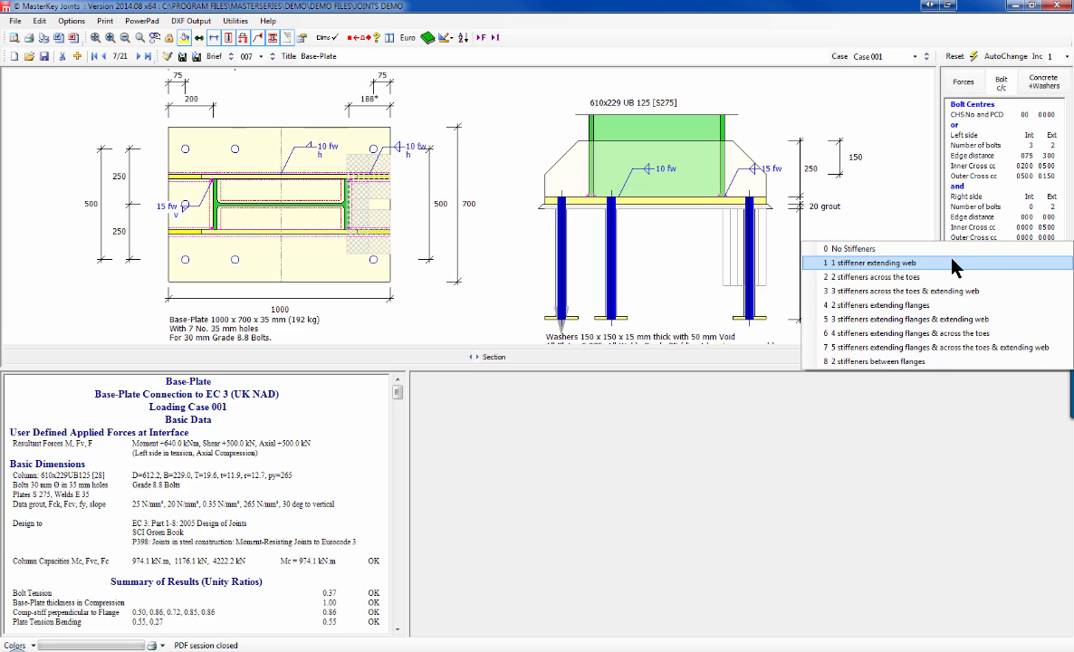
left_click(883, 263)
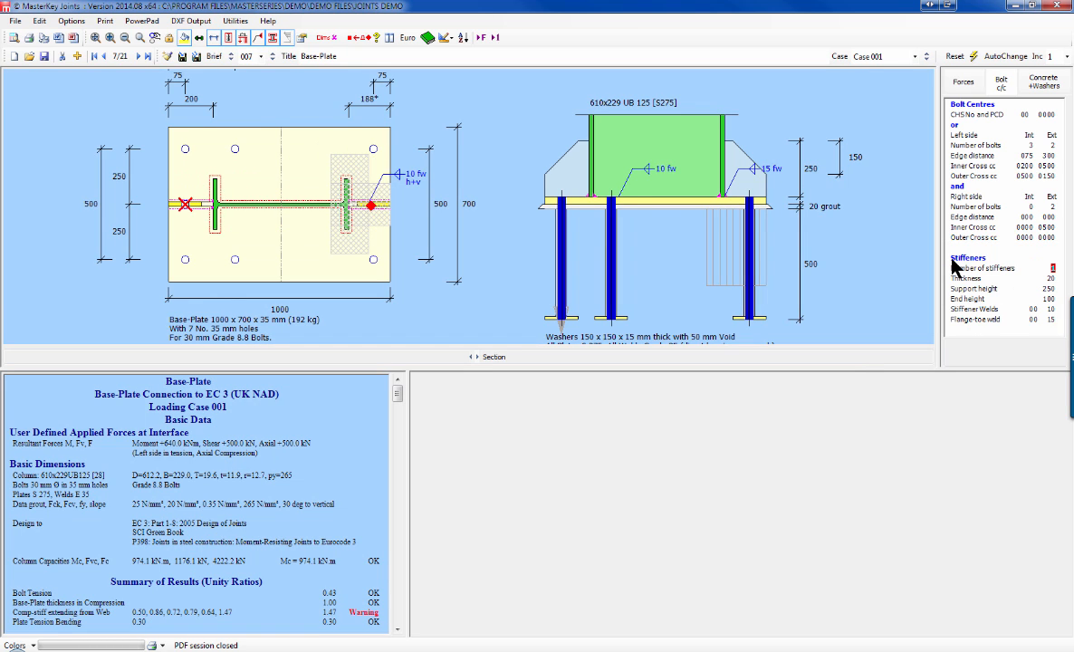
left_click(1051, 269)
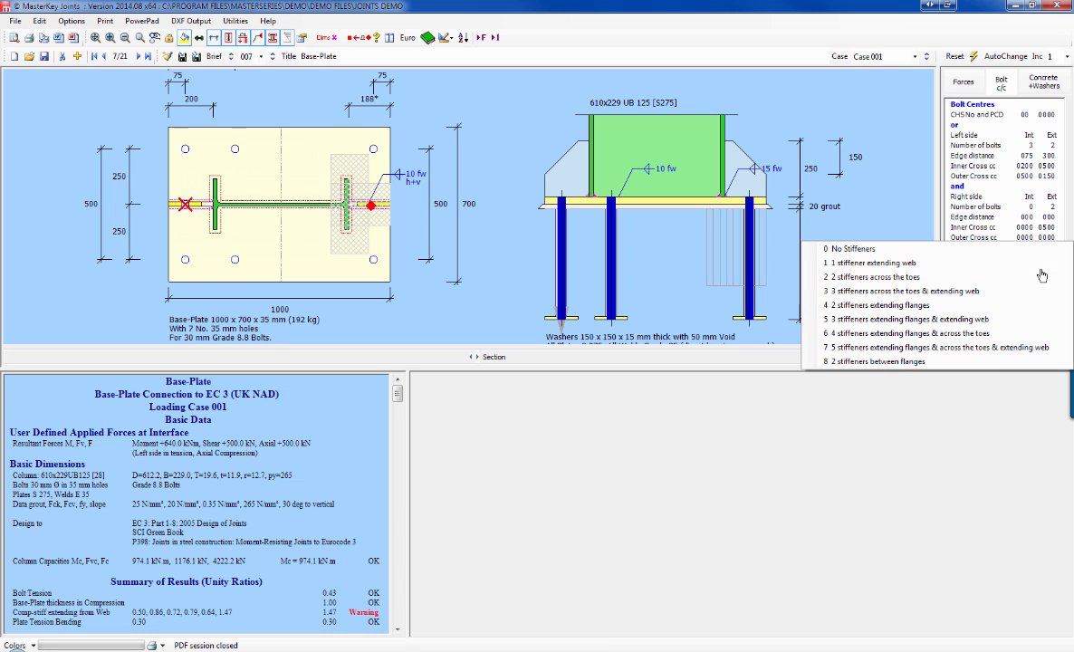
left_click(954, 314)
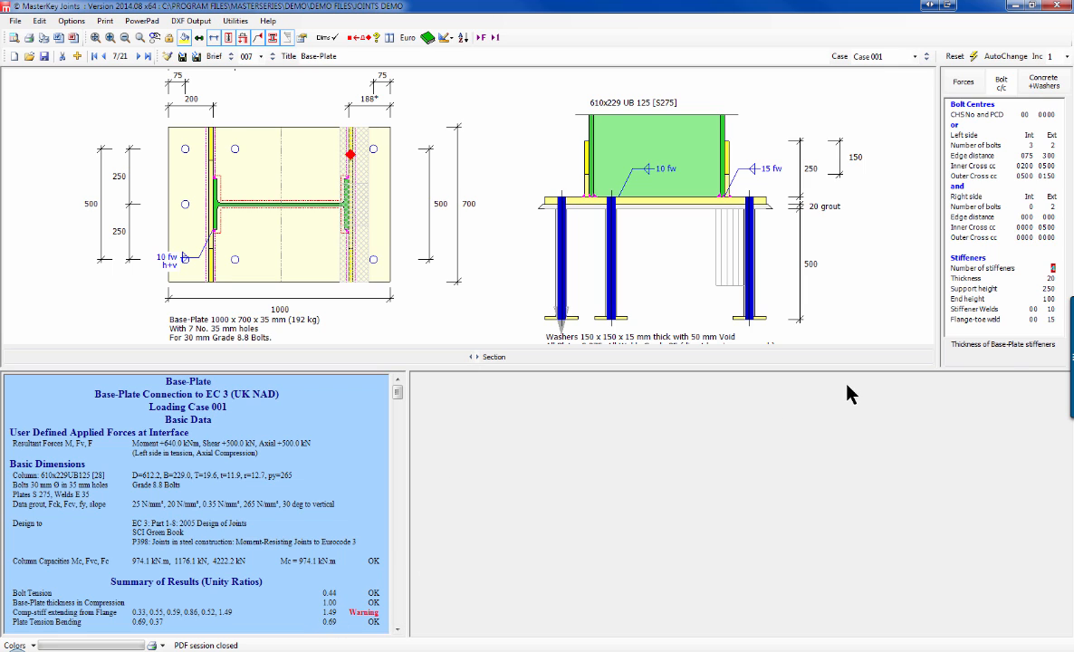
Step: Set the base plate's stiffener arrangement to 5 stiffeners extending flanges & across the toes & extending web
left_click(1049, 269)
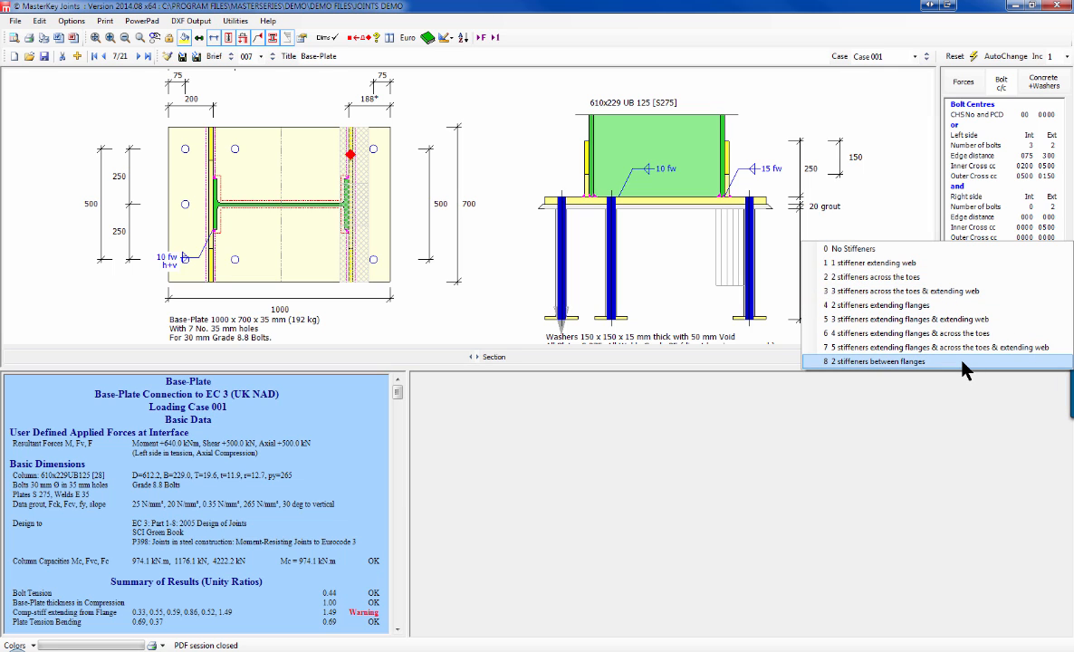
left_click(1031, 348)
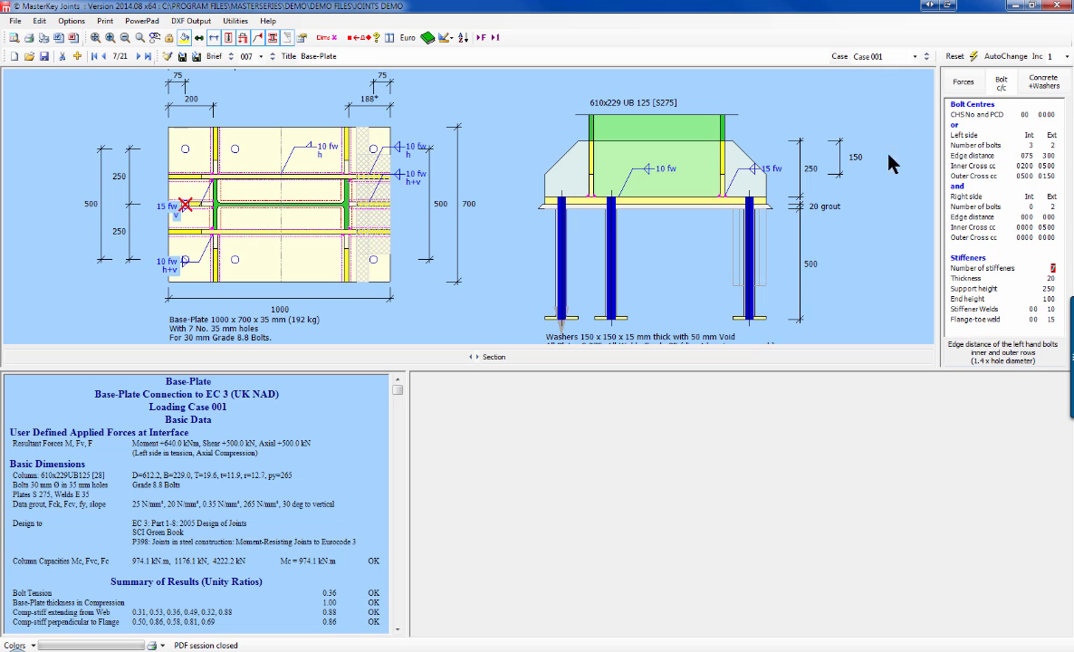
Step: Look at the first two beam splice joints and return to the one with external flange plates
left_click(138, 54)
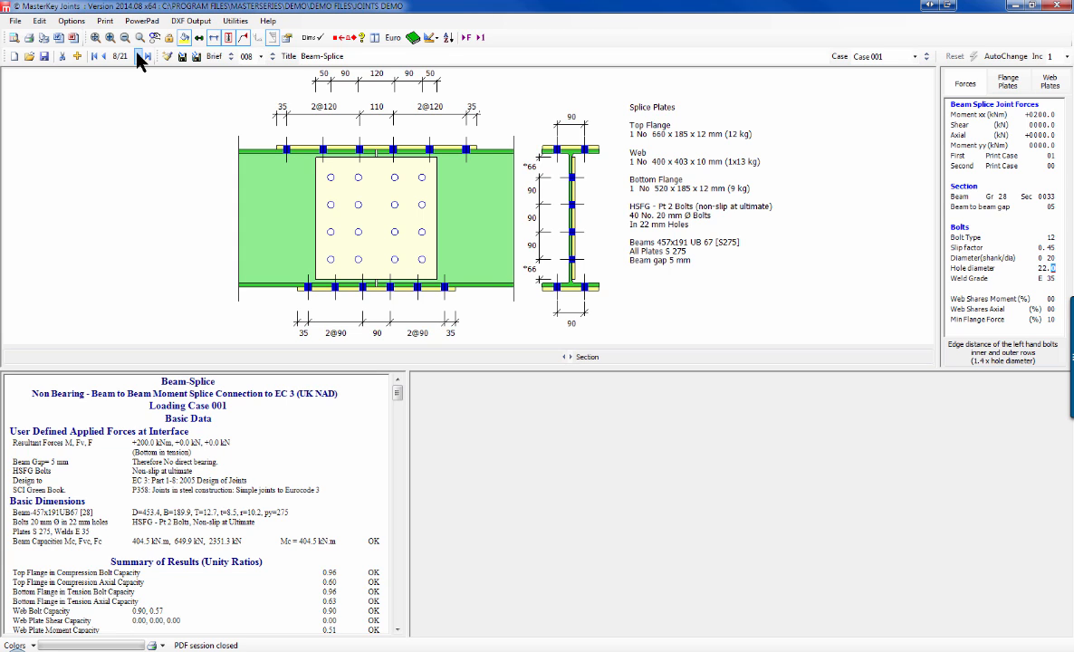
left_click(137, 55)
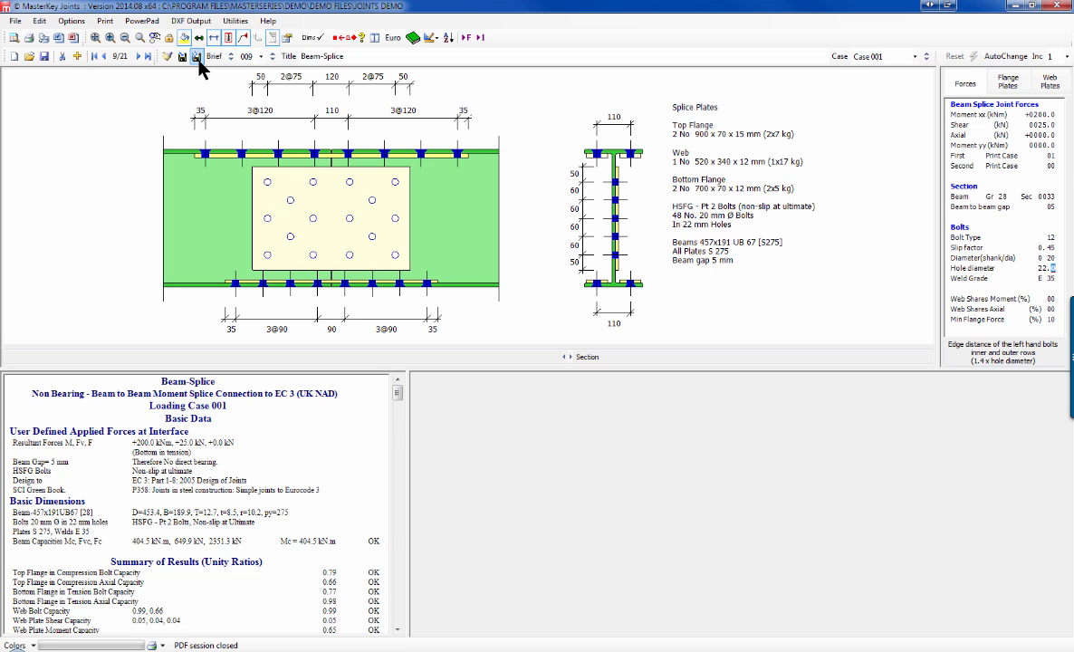
left_click(105, 56)
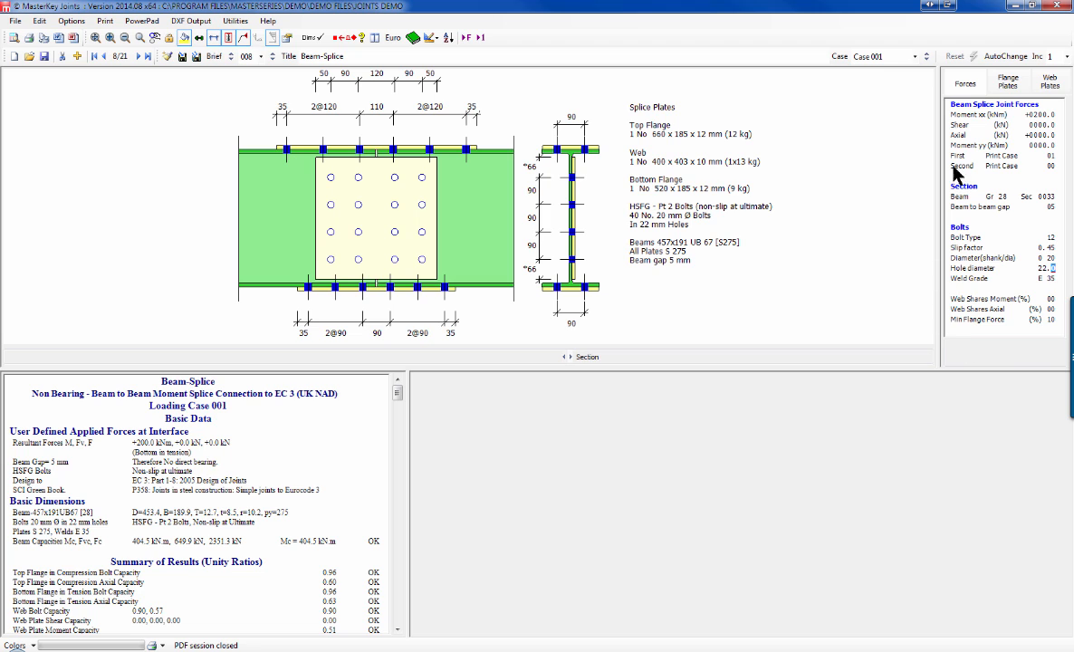
Step: Change the bolts of the beam splice's top flange plates to counter sunk bolts (90 degree)
left_click(1008, 82)
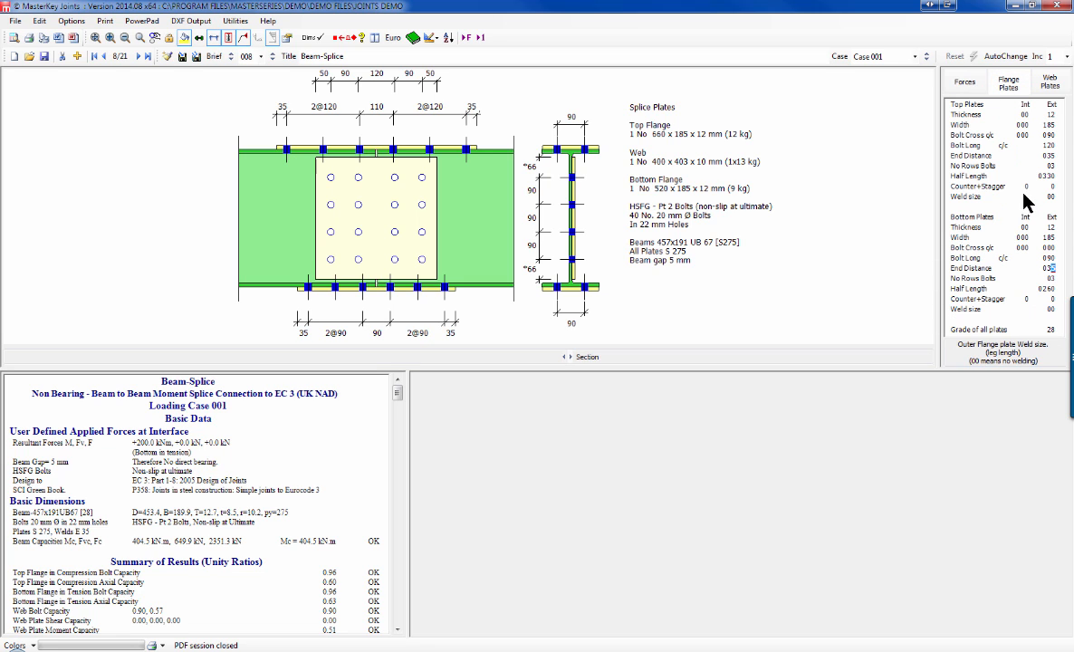
left_click(1007, 186)
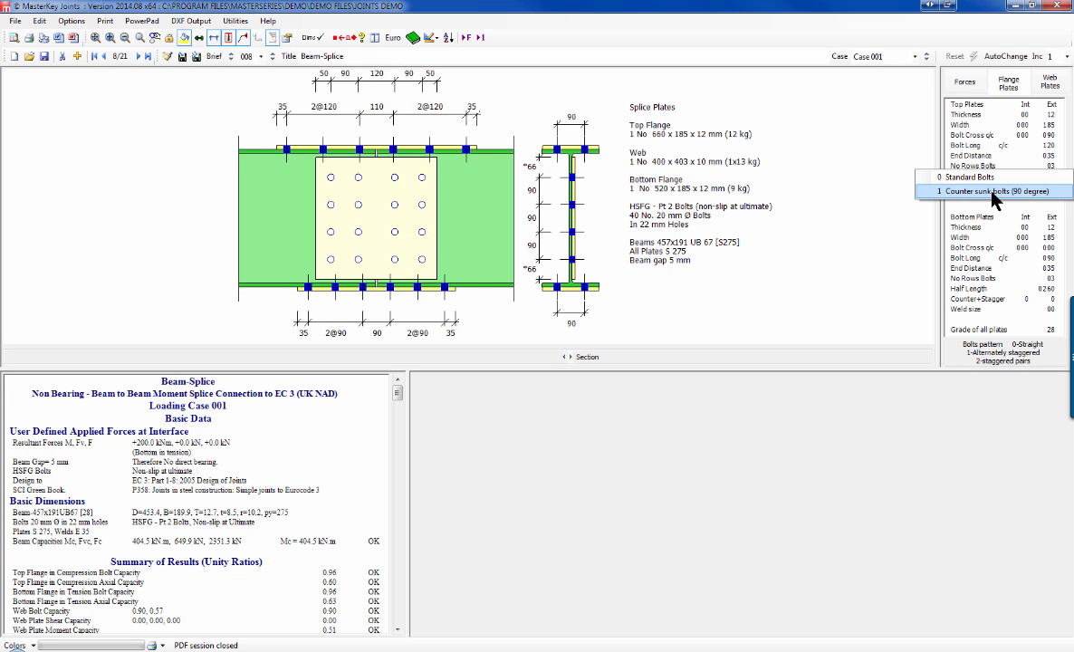
left_click(997, 191)
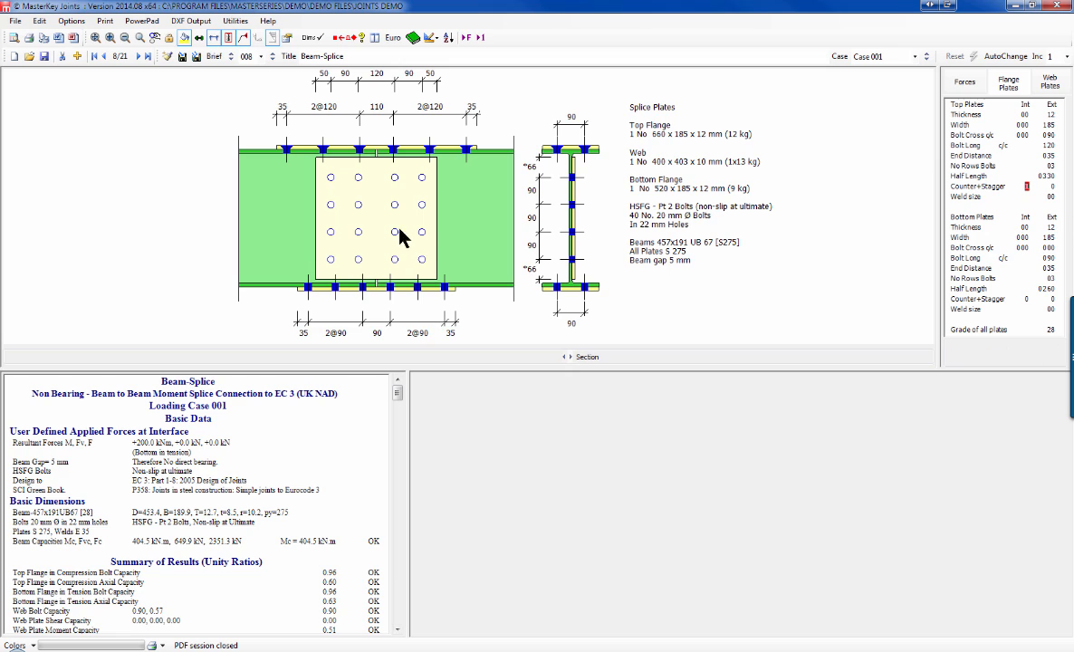
Step: Look through the remaining beam splices and the column splices with web cover plates, angle cleats, and cap and base plates
left_click(139, 56)
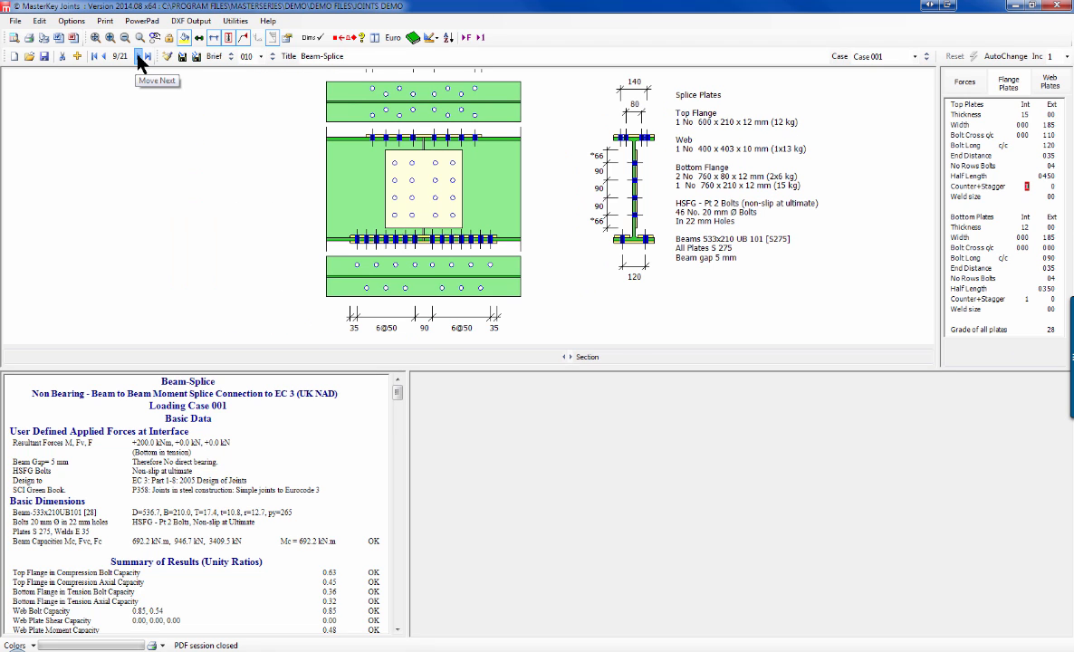
left_click(139, 56)
left_click(140, 56)
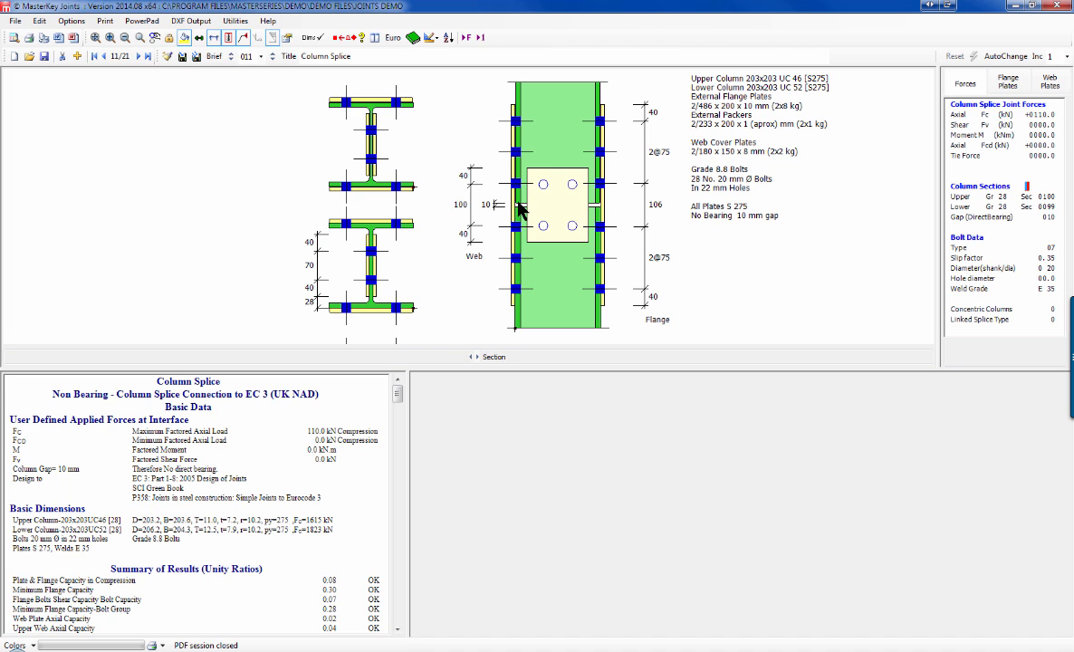
left_click(137, 57)
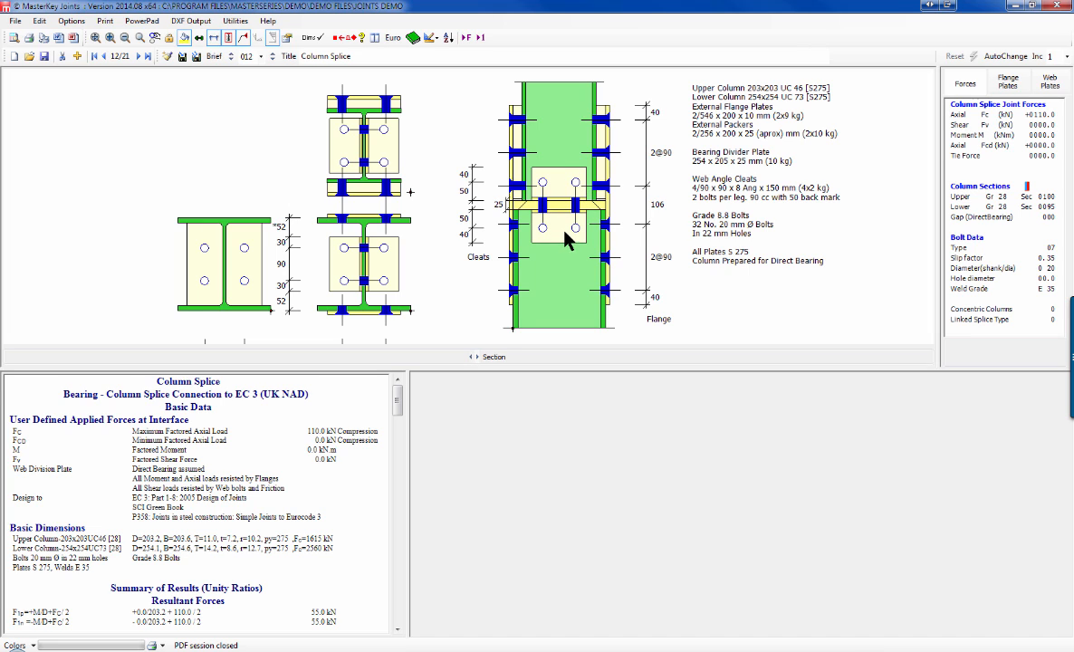
left_click(139, 57)
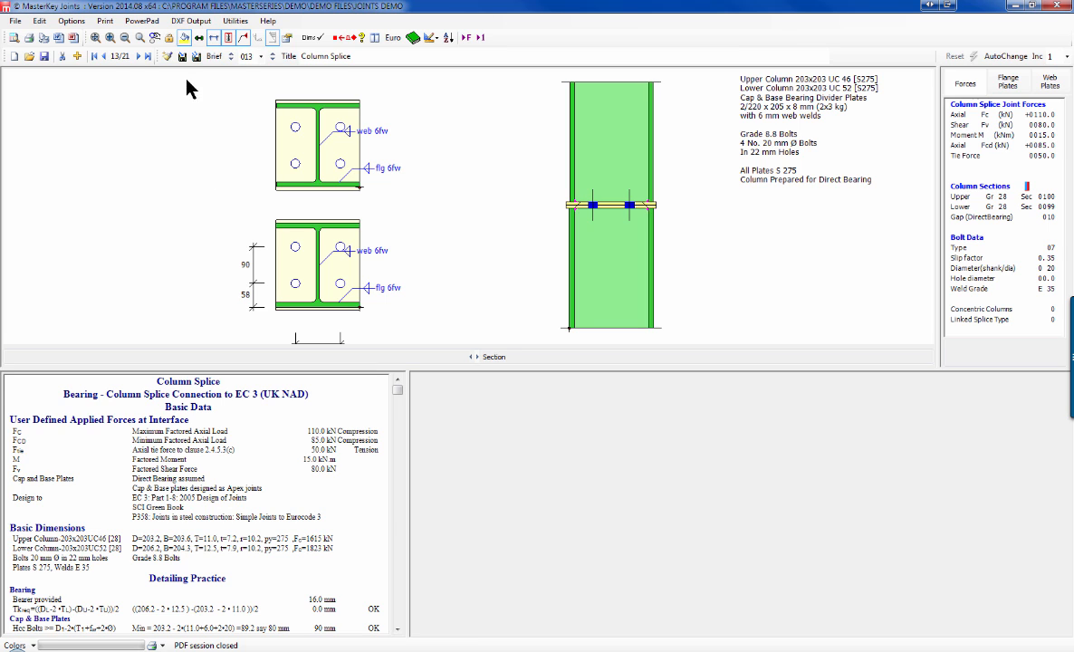
Step: Look through the rectangular and circular hollow section splices and go to the plate girder beam to beam flexible end-plate joint
left_click(138, 56)
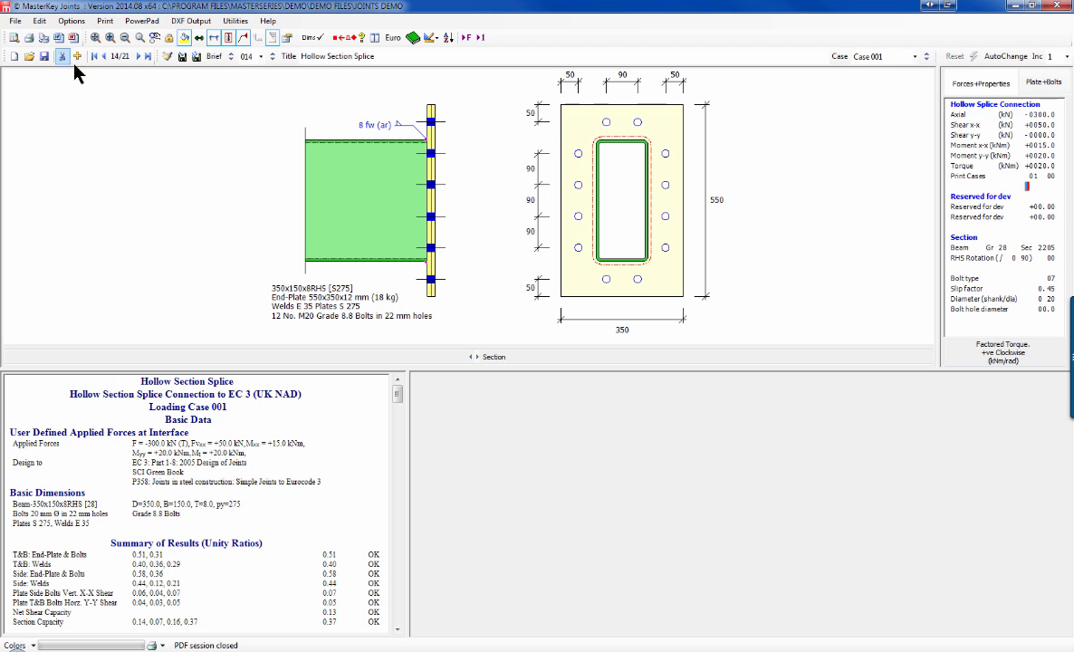
left_click(139, 56)
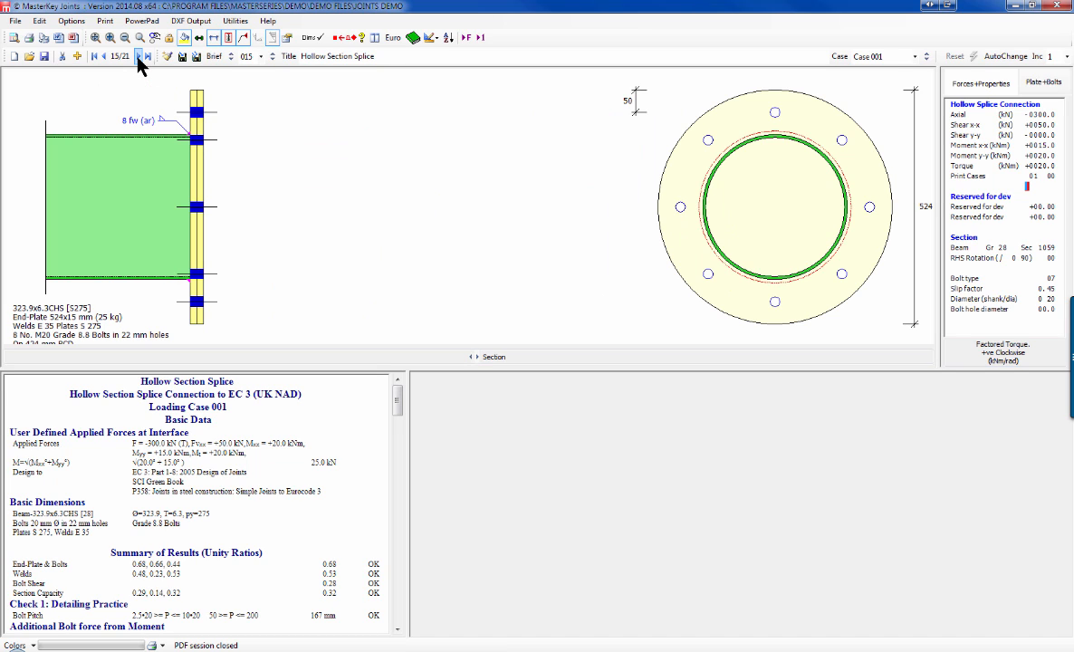
left_click(139, 56)
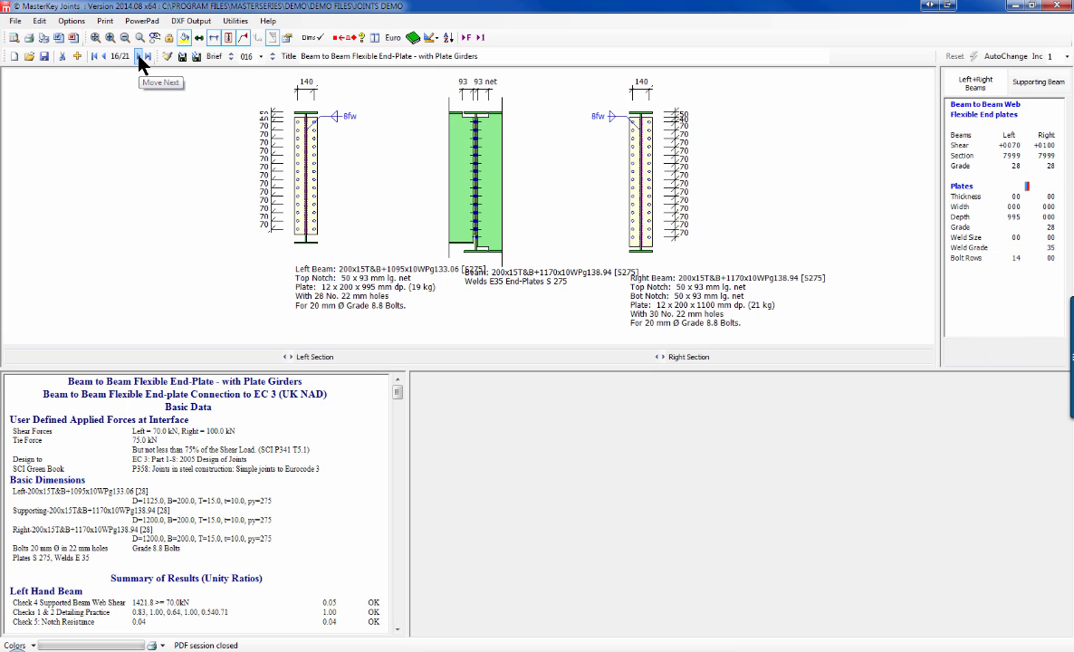
Step: Change the left beam's built-up section to a 1016x305 UB 487 in S 275
left_click(1008, 173)
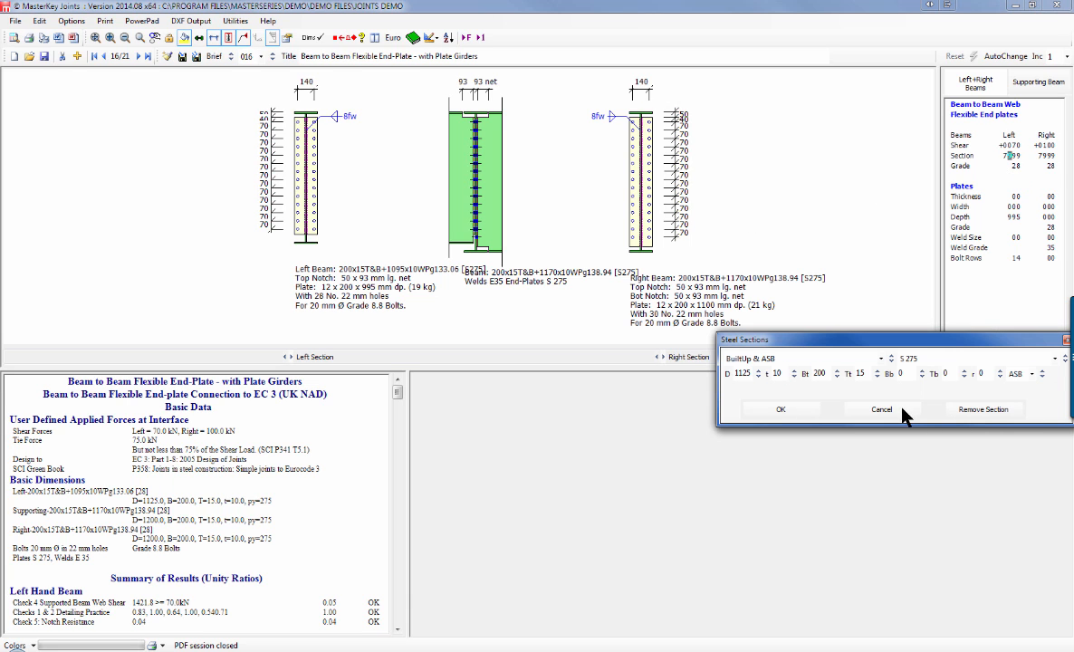
left_click(759, 360)
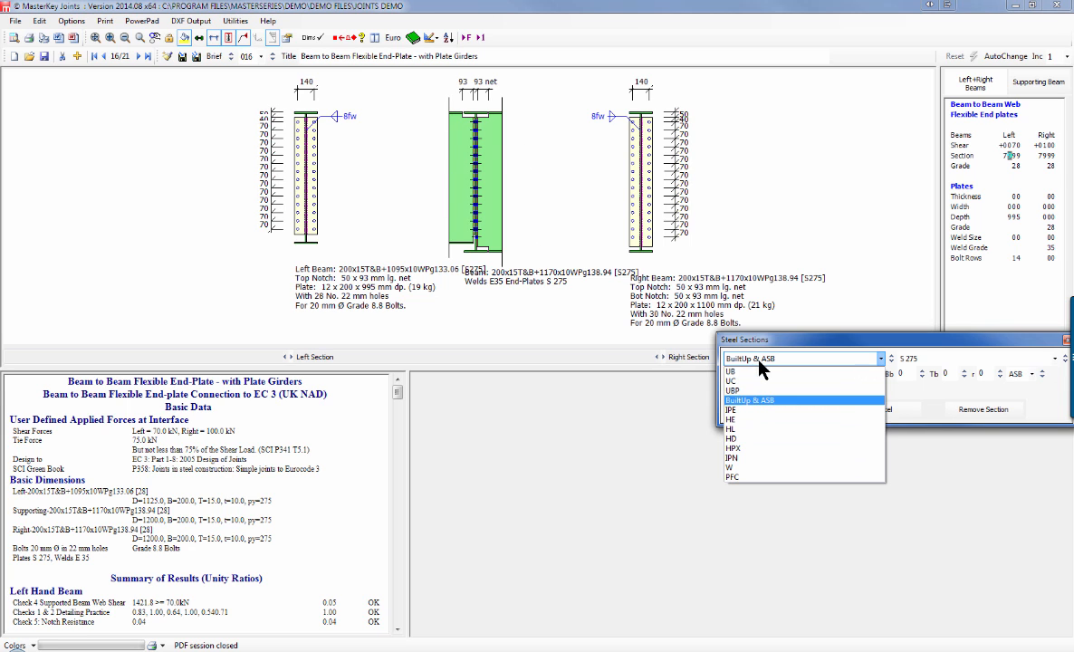
left_click(758, 373)
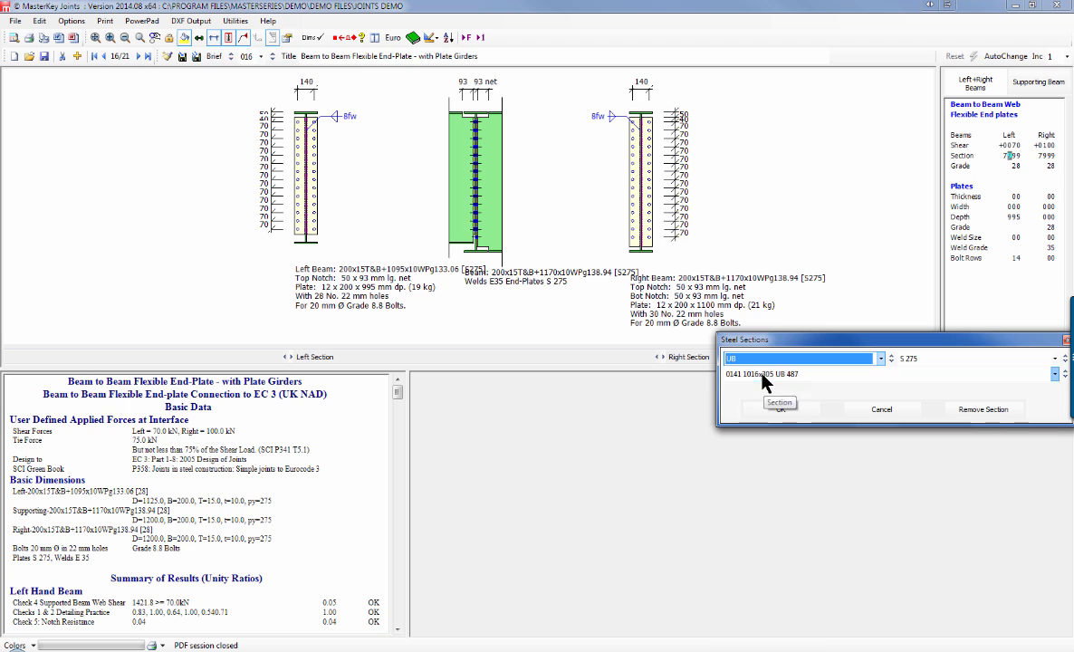
left_click(762, 374)
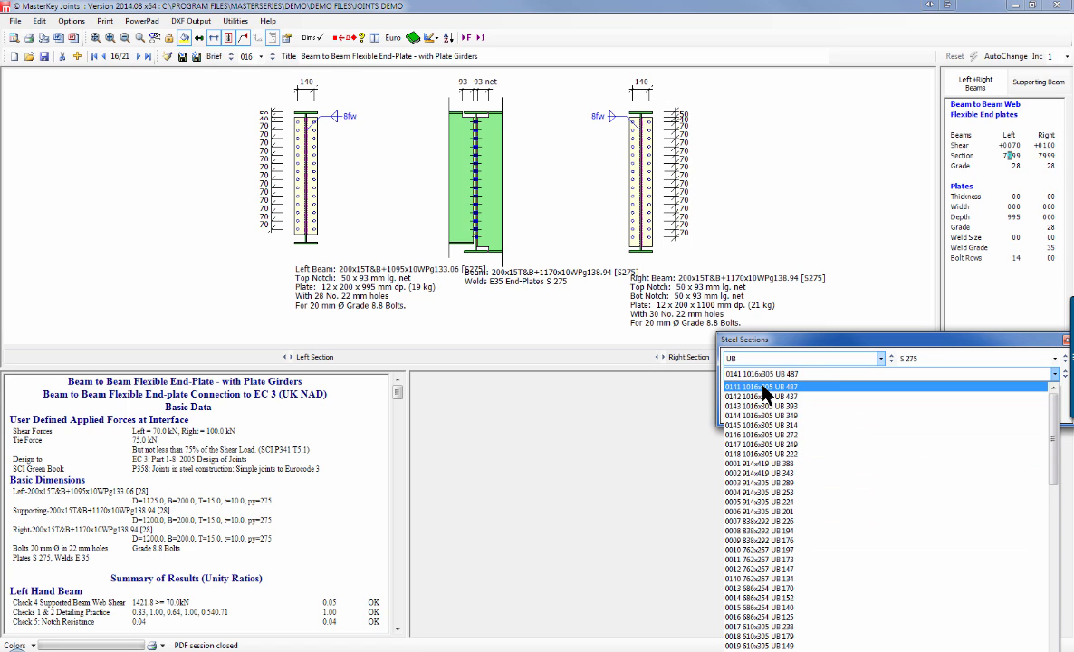
left_click(764, 390)
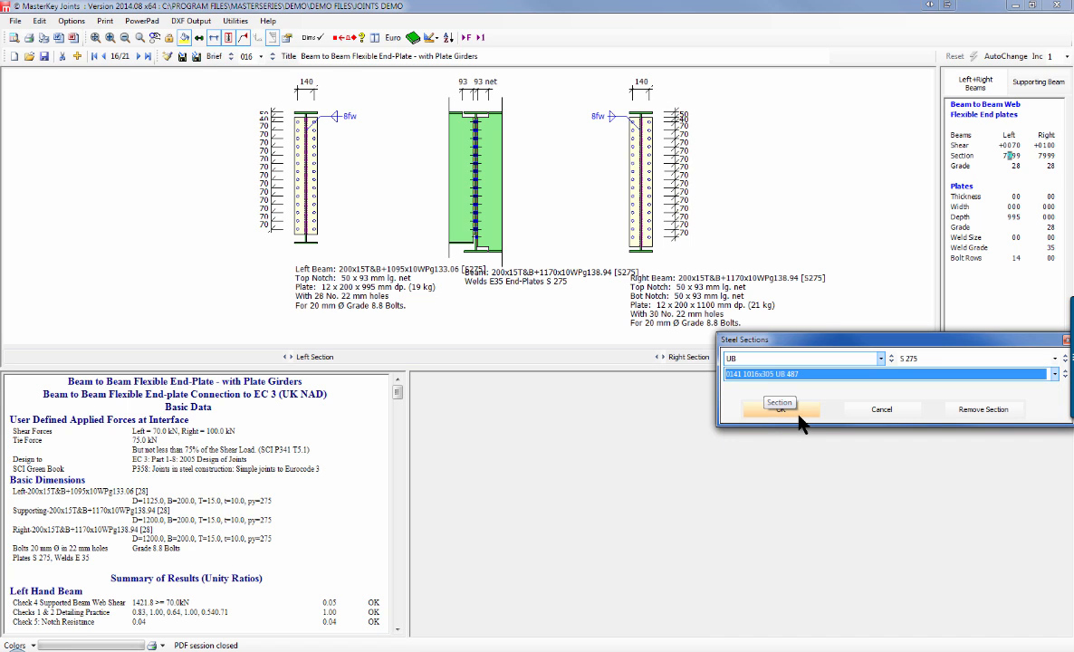
left_click(788, 412)
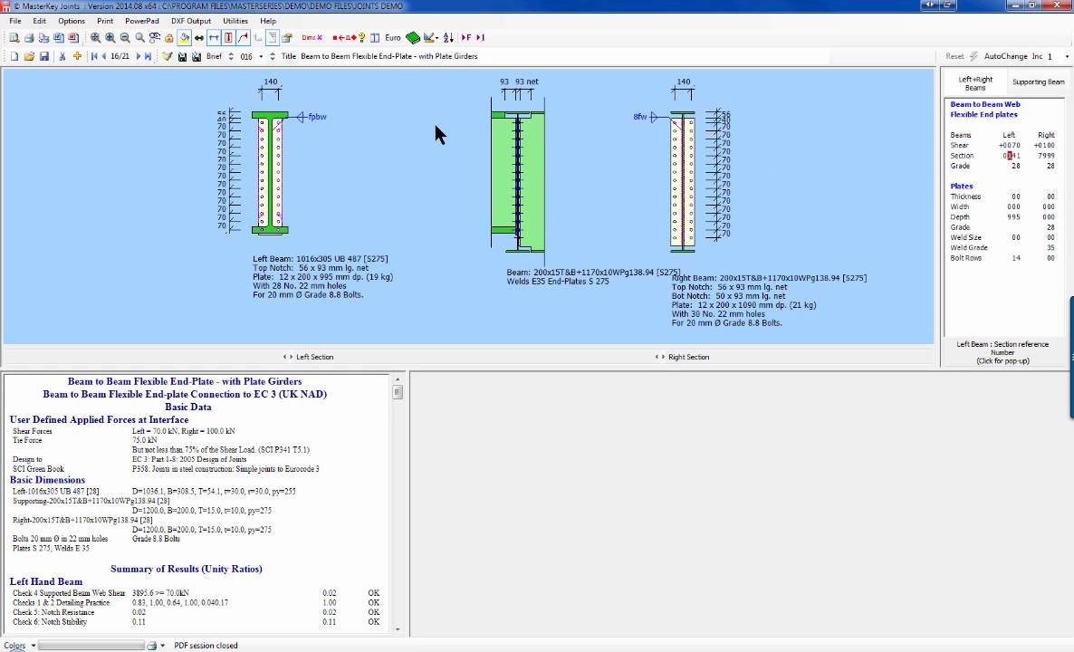
Step: Look at the beam to beam fin-plate joint and go to the last joint, Beam to Column Angle Cleats
left_click(140, 57)
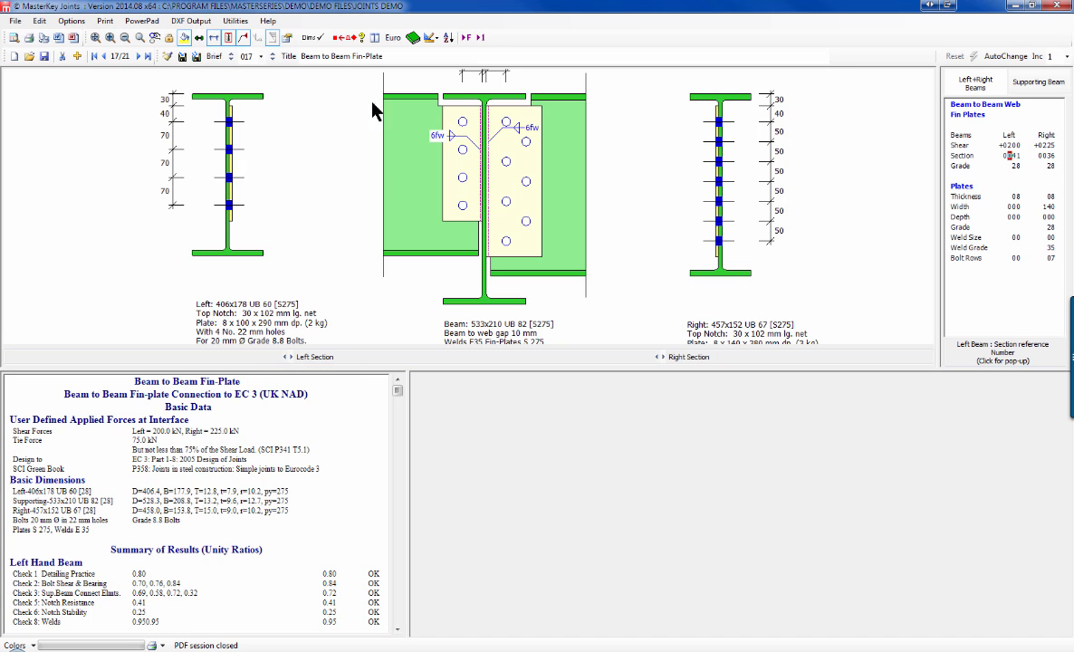
left_click(147, 56)
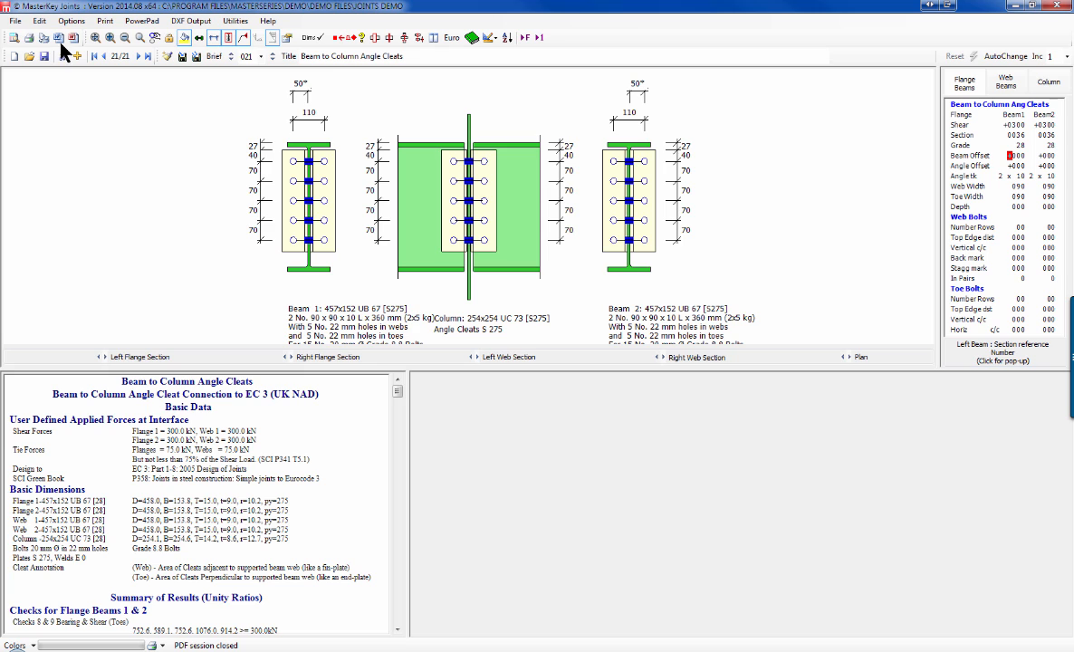
Step: Go to the Beam to Column Fin-Plate joint and change the right web beam's section to 457x191 UB 161
left_click(104, 57)
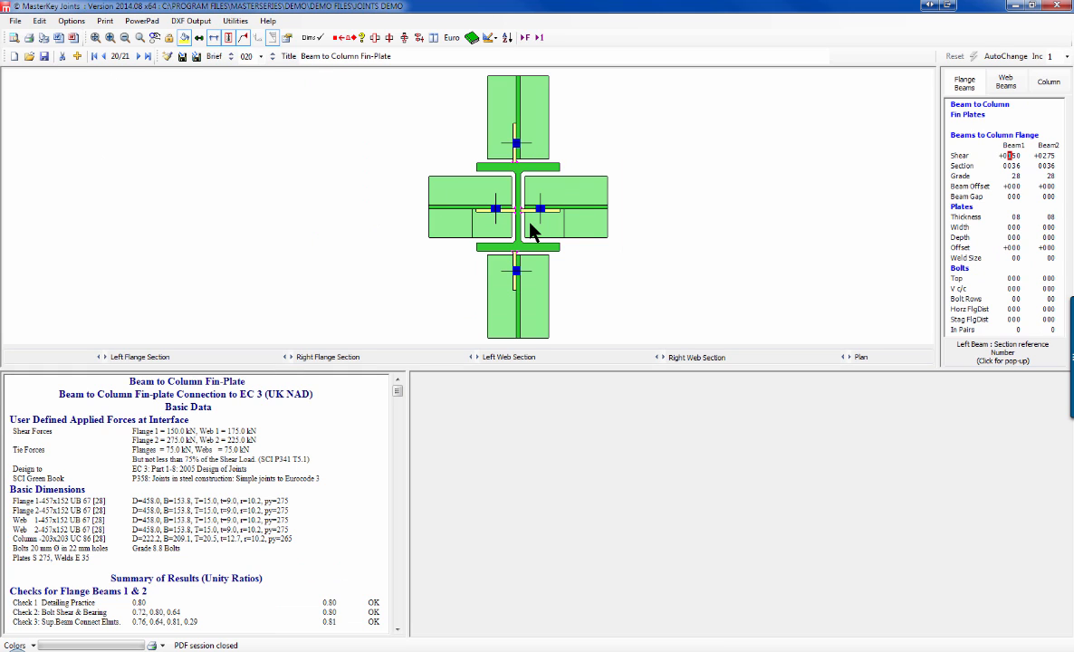
left_click(1003, 76)
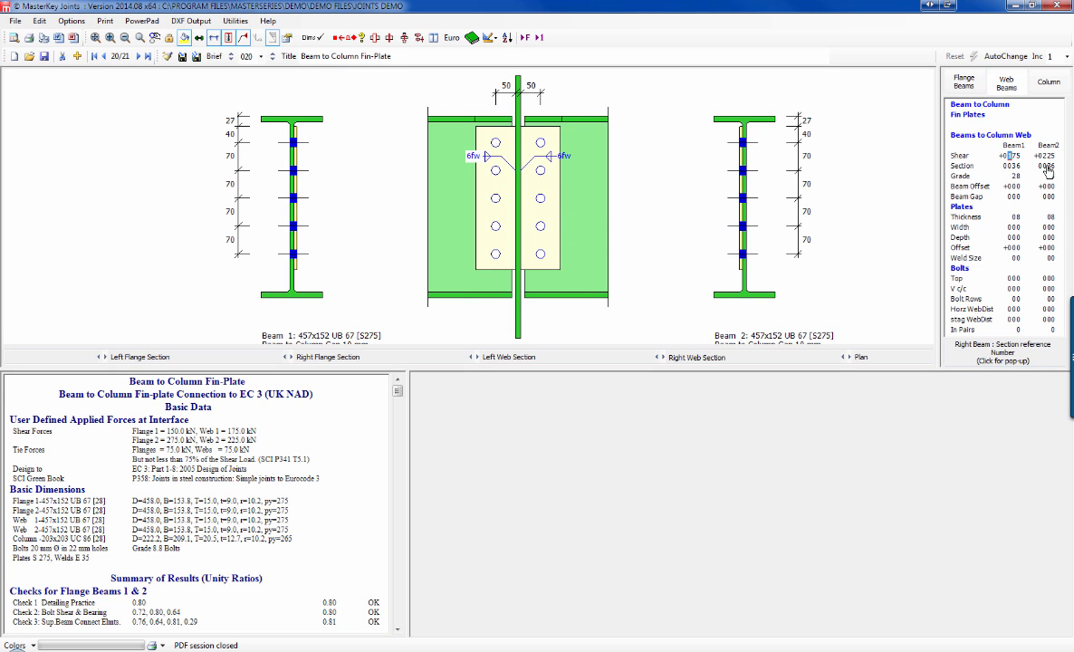
left_click(1047, 167)
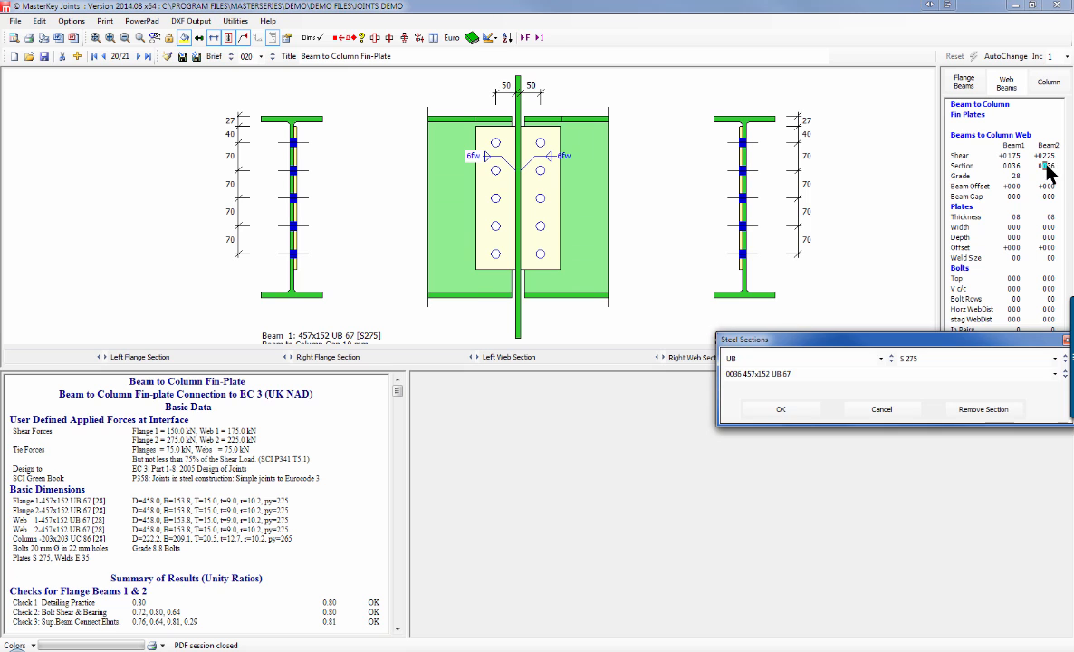
left_click(767, 377)
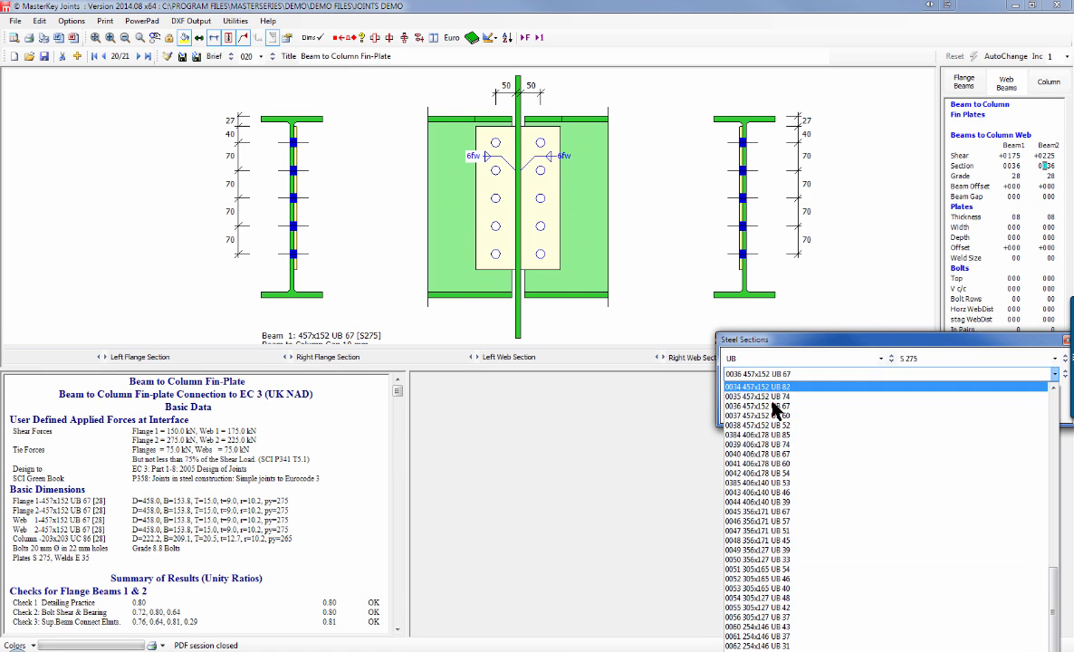
scroll(768, 421, "up", 3)
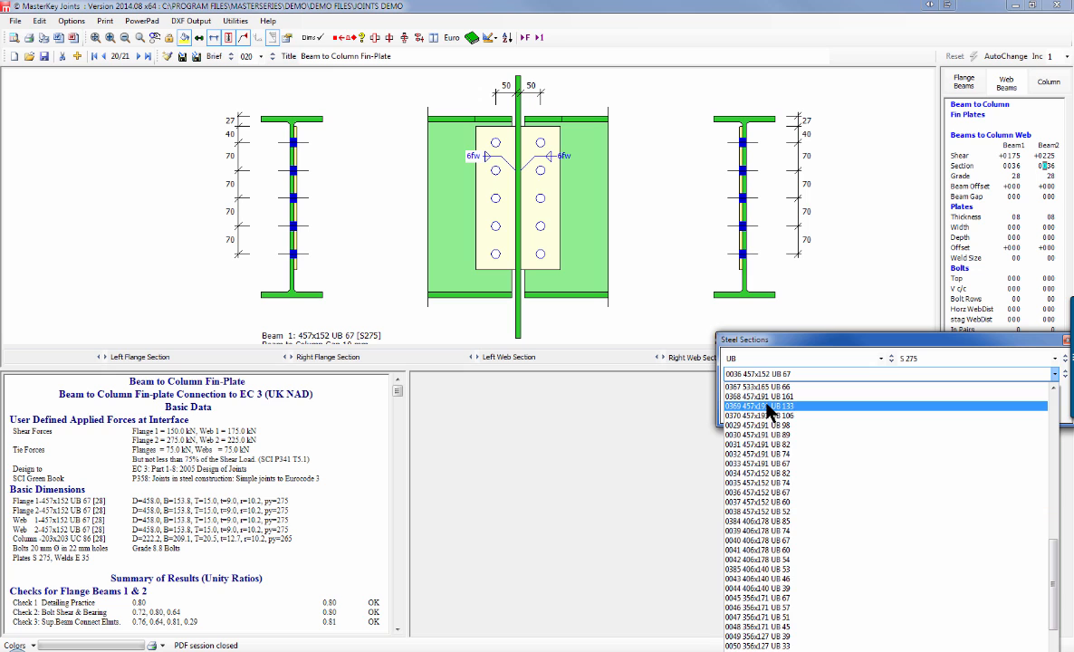
left_click(764, 397)
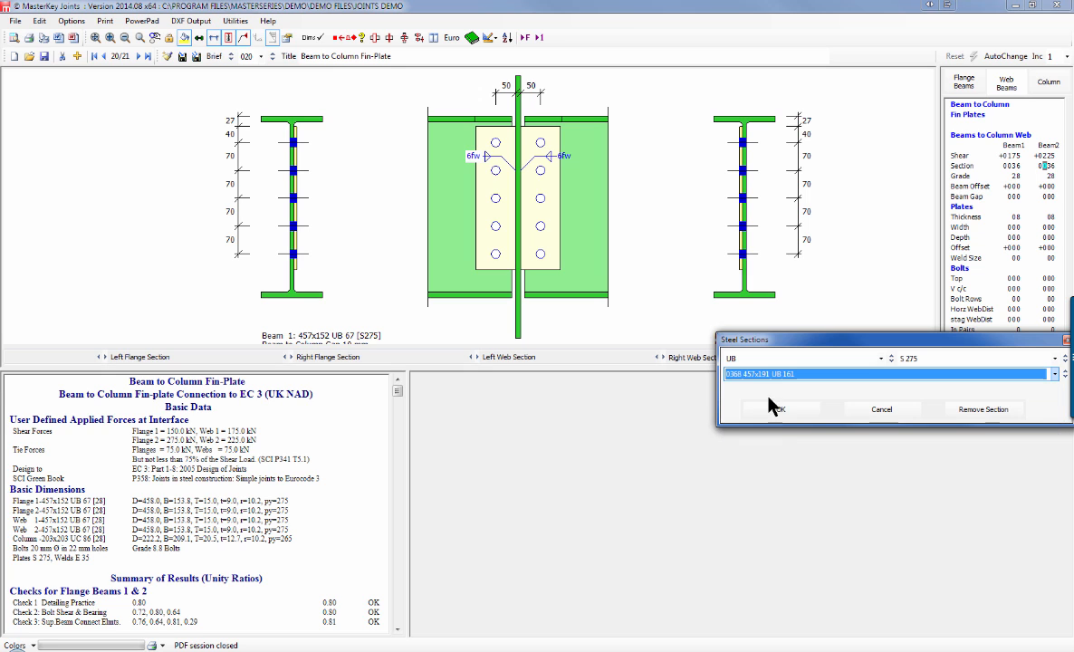
left_click(781, 410)
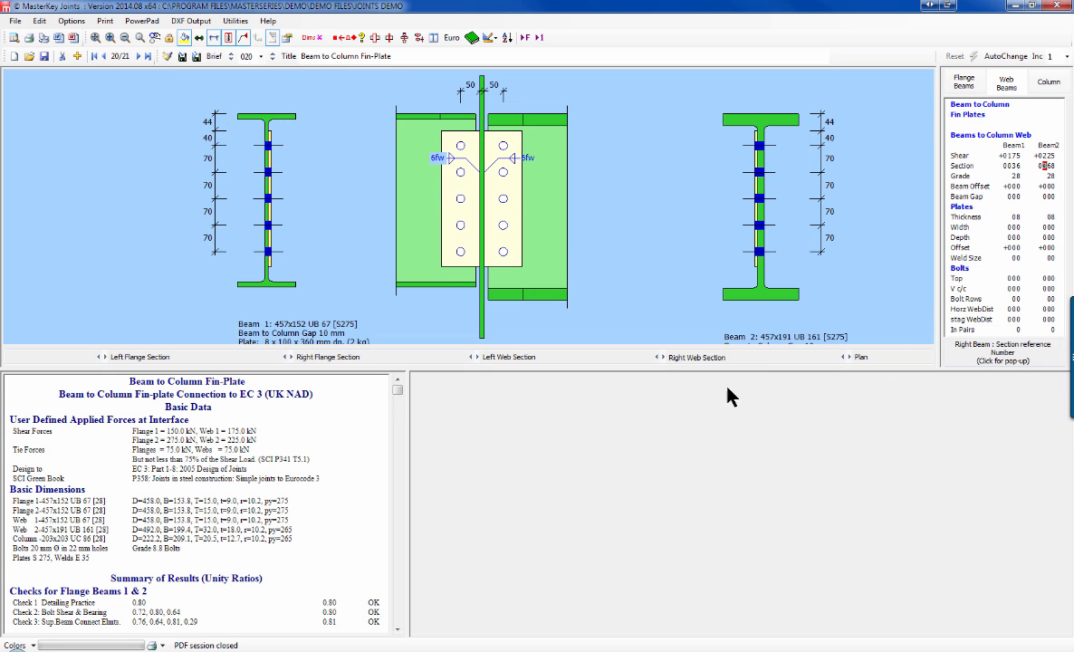
Step: Show the fin-plate joint's plan and set the beam to column web fin-plate default to strip one side of both flanges
left_click(1049, 82)
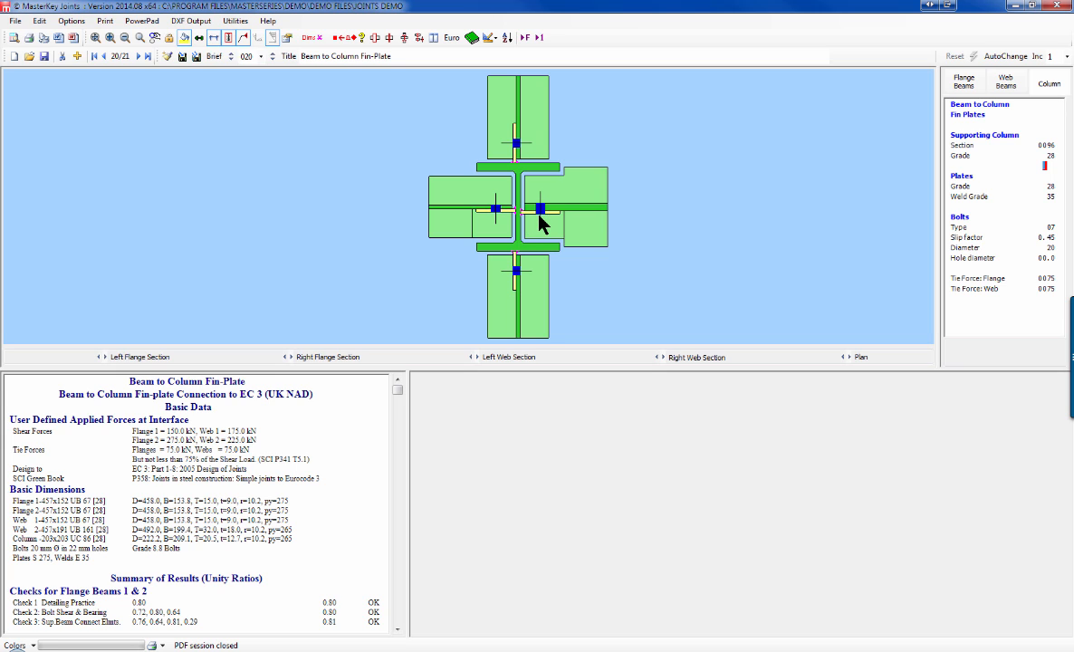
left_click(72, 20)
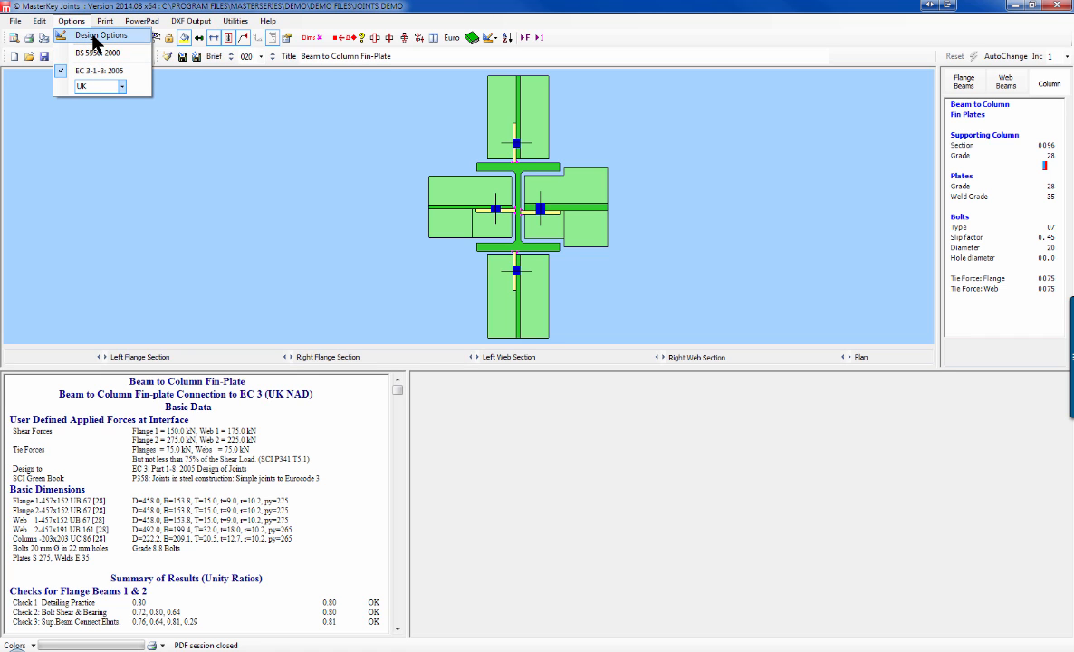
left_click(97, 38)
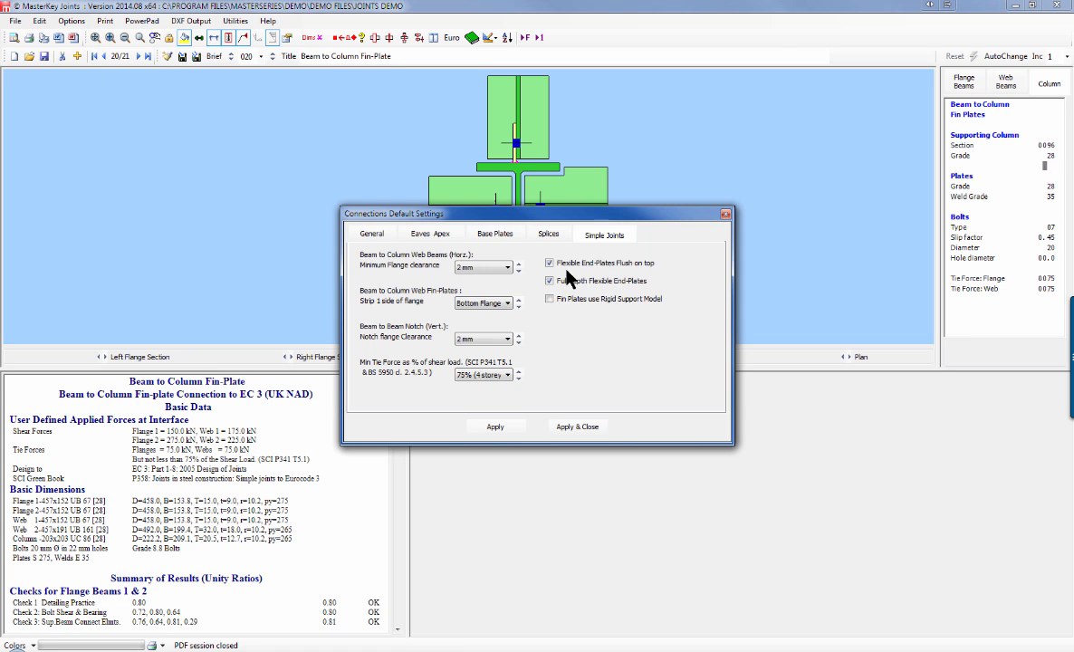
left_click(471, 303)
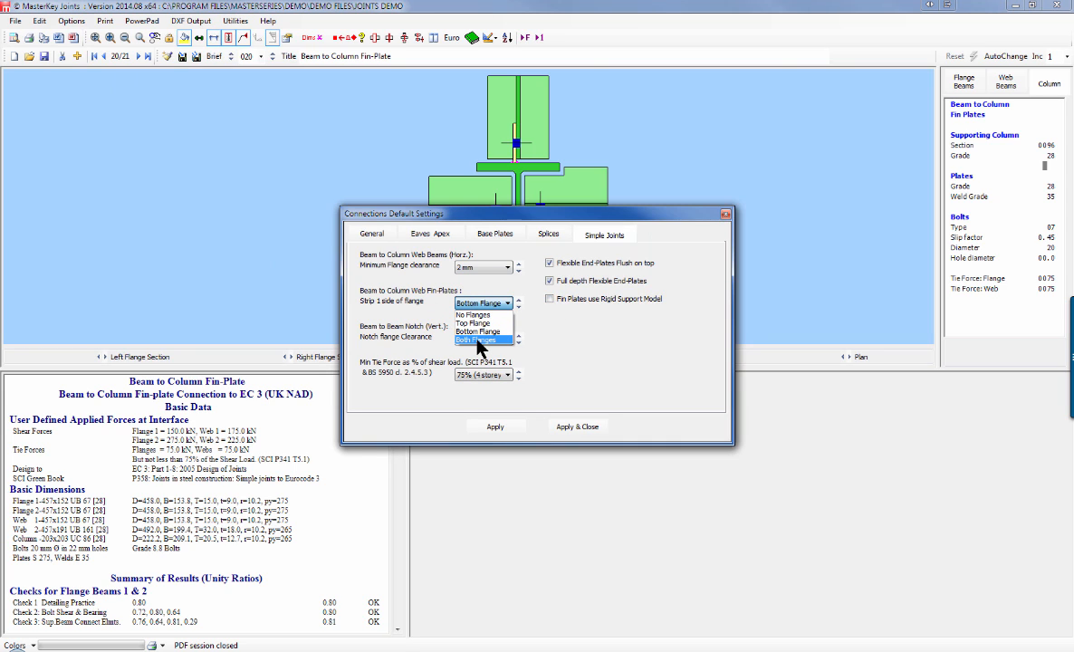
left_click(478, 341)
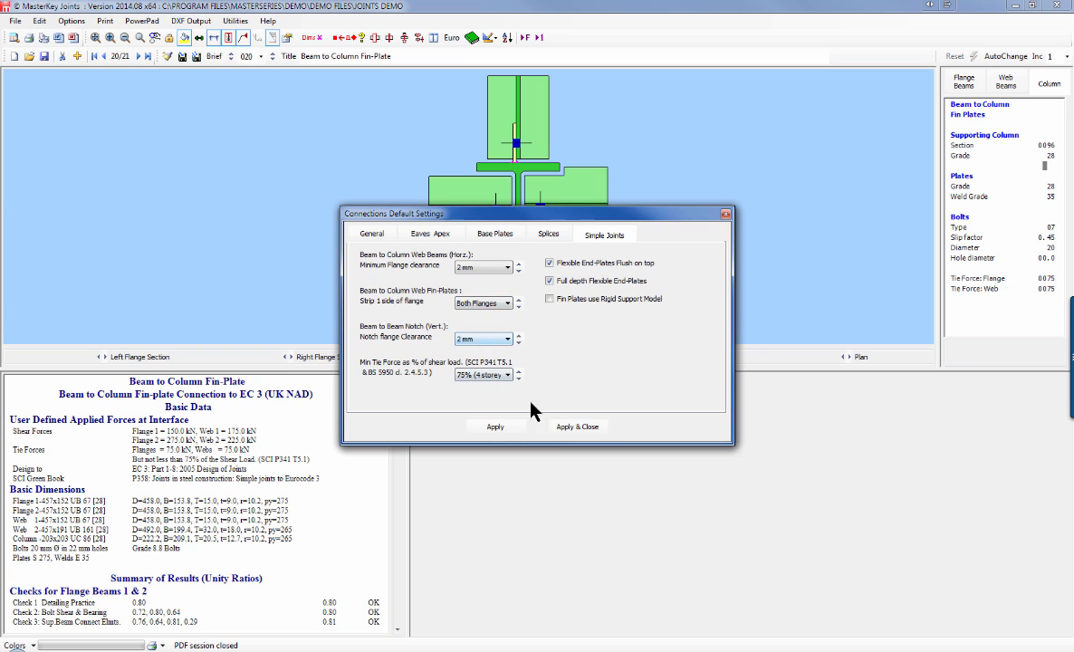
left_click(563, 428)
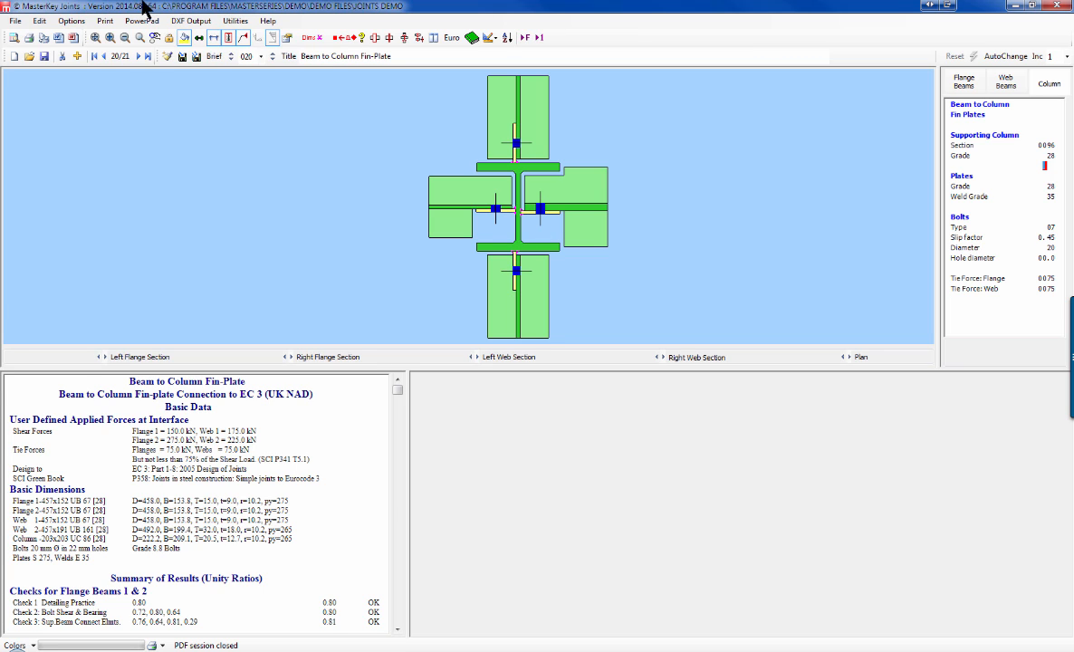
Step: Add a new Beam to Column Flange (Eaves) moment connection and set its column's steel grade to S 355
left_click(78, 57)
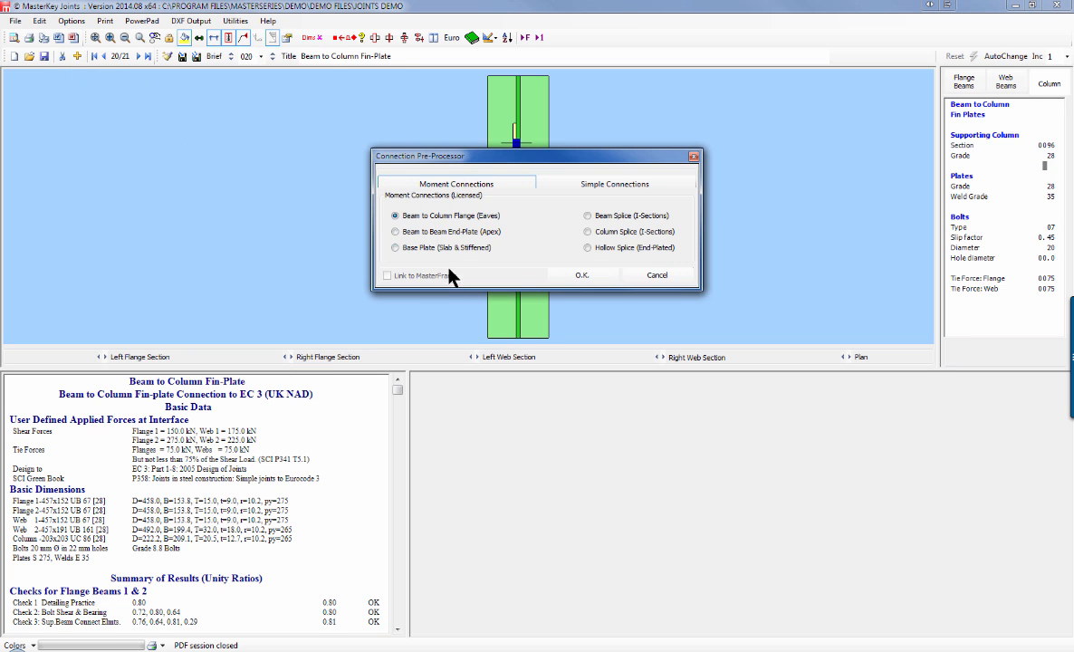
left_click(582, 277)
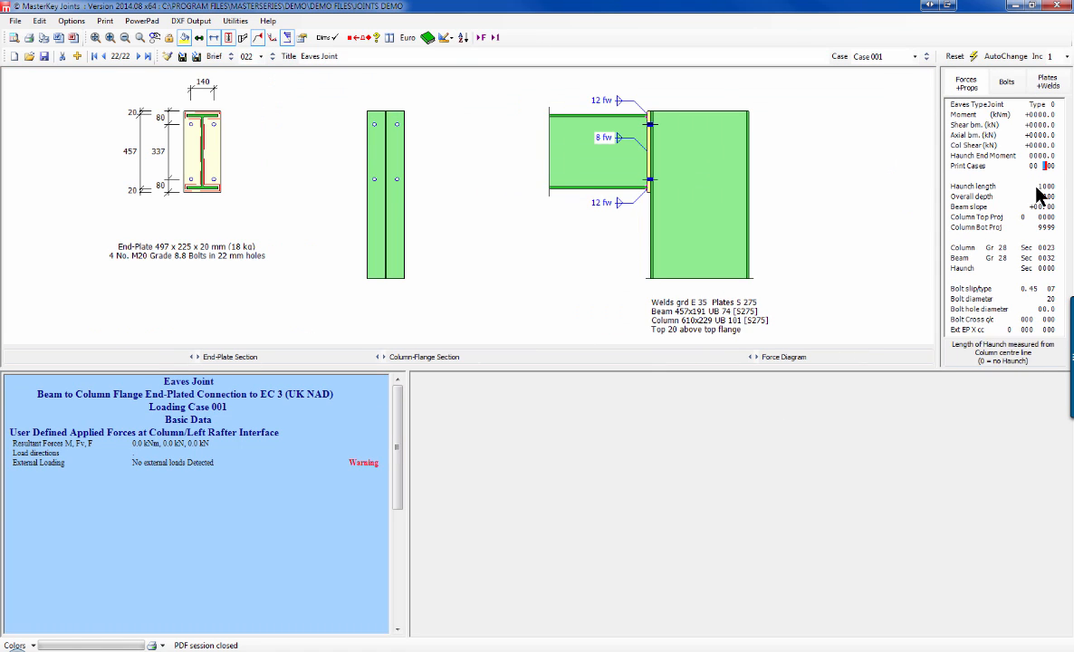
left_click(1047, 248)
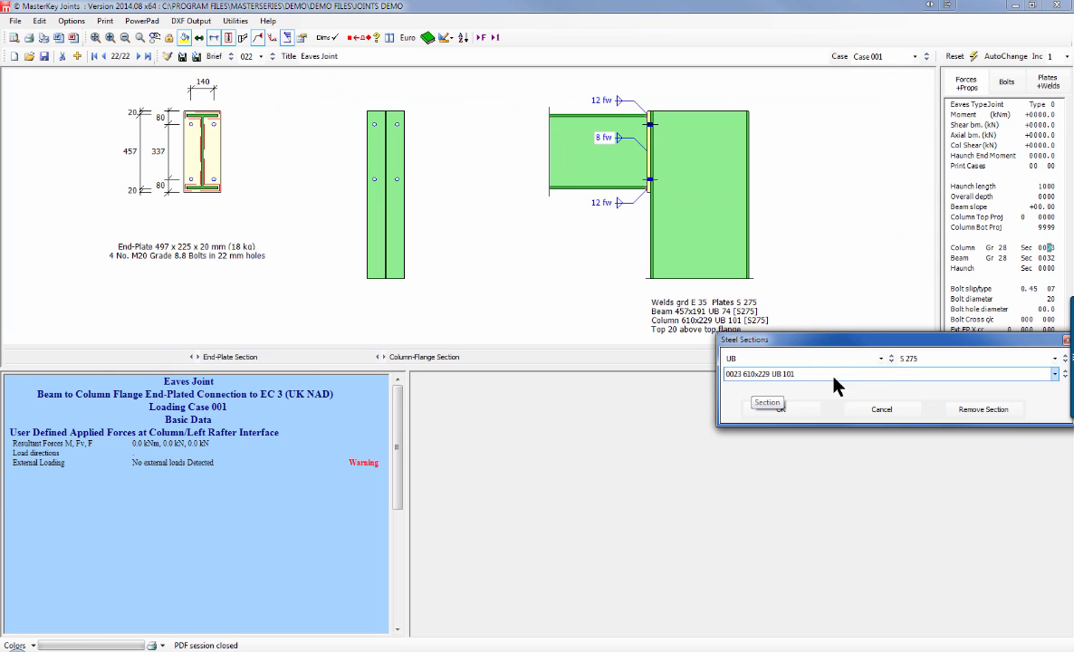
left_click(953, 359)
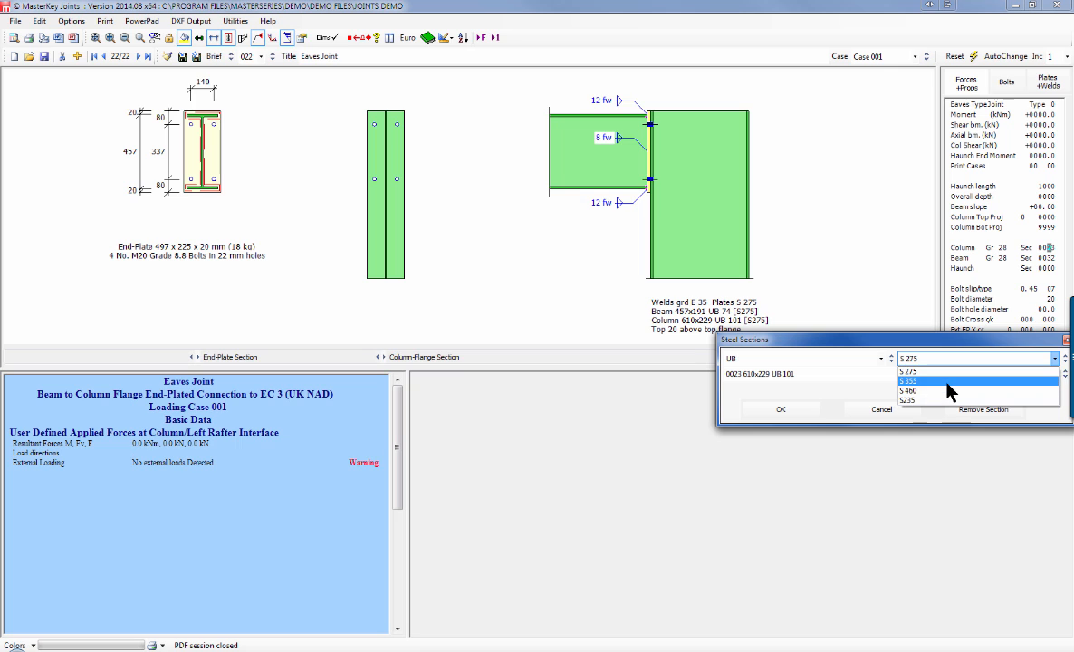
left_click(933, 380)
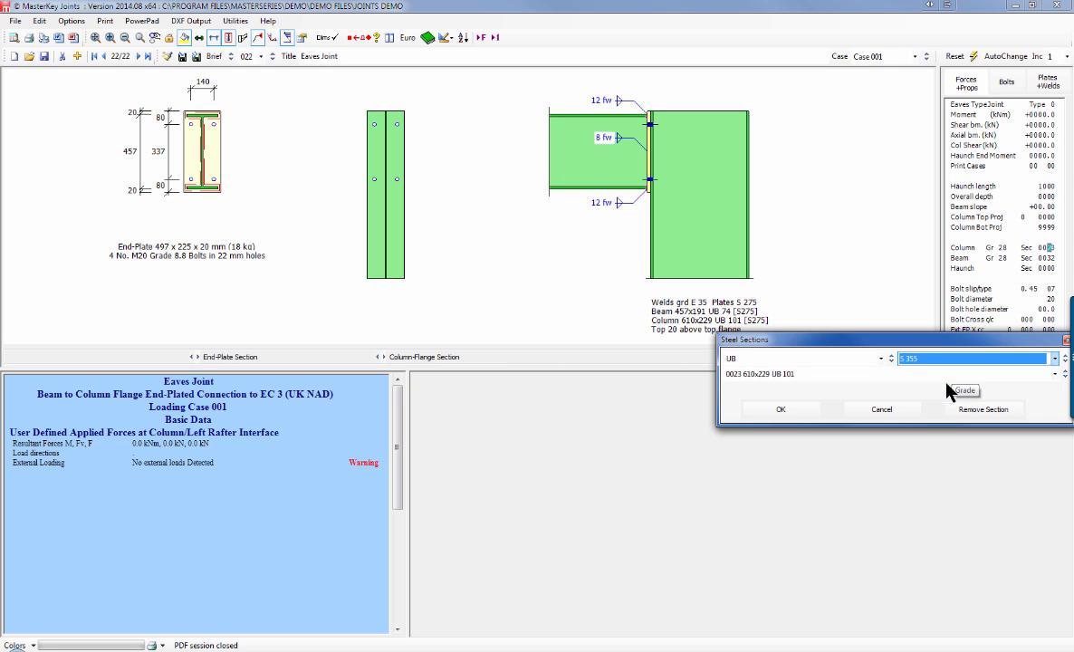
left_click(756, 410)
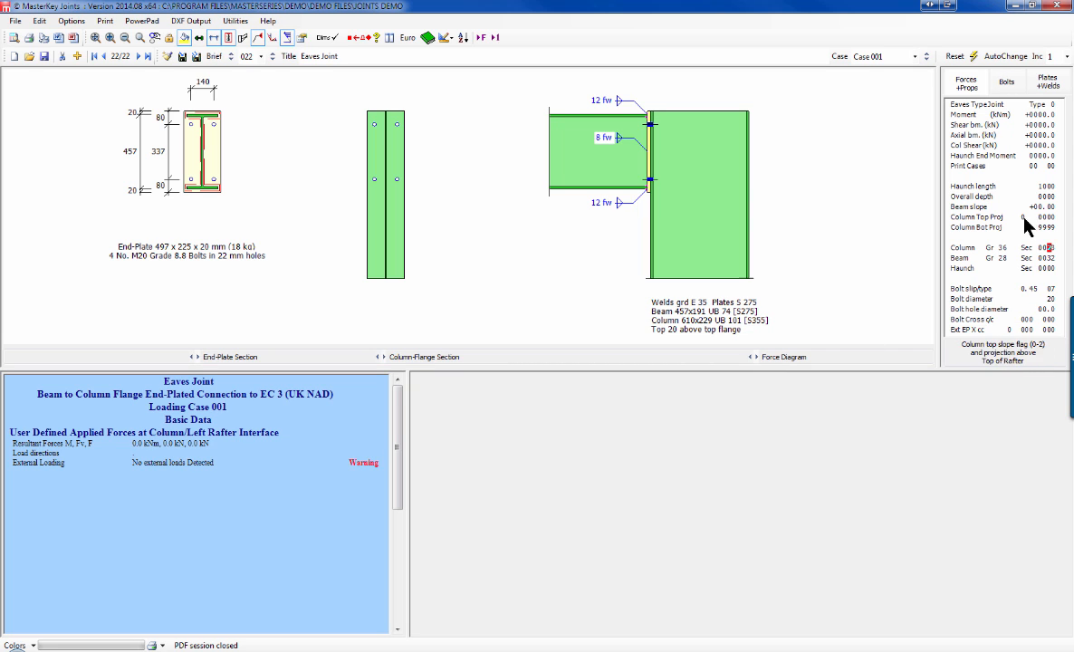
Step: Set the steel grade of the eaves joint's 457x191 UB 74 beam to S 355
left_click(1048, 260)
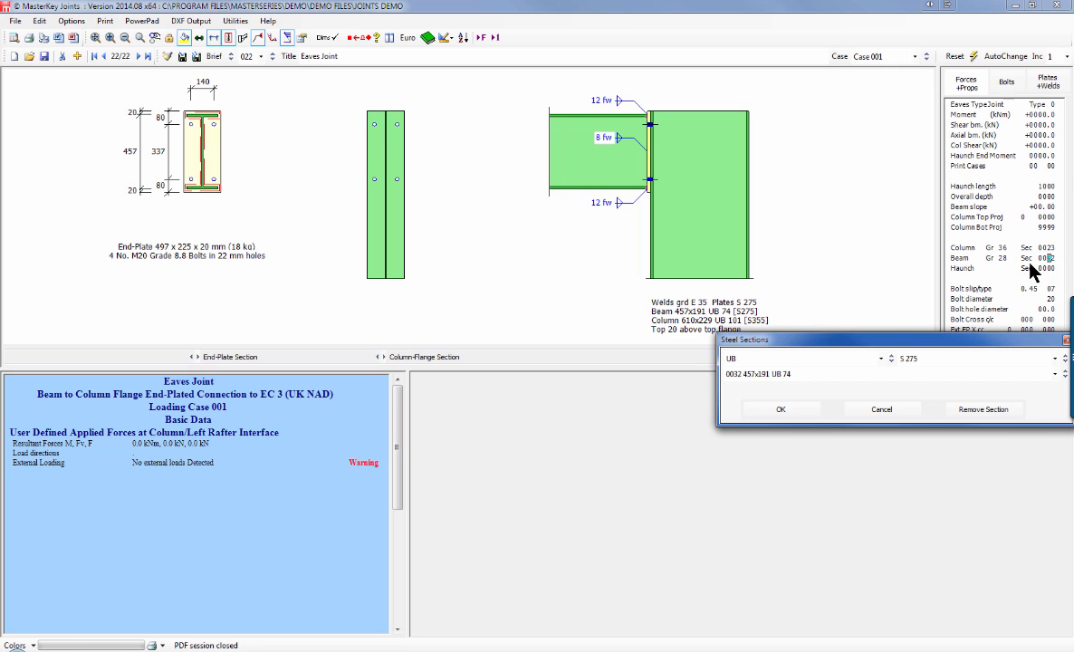
left_click(916, 359)
left_click(924, 381)
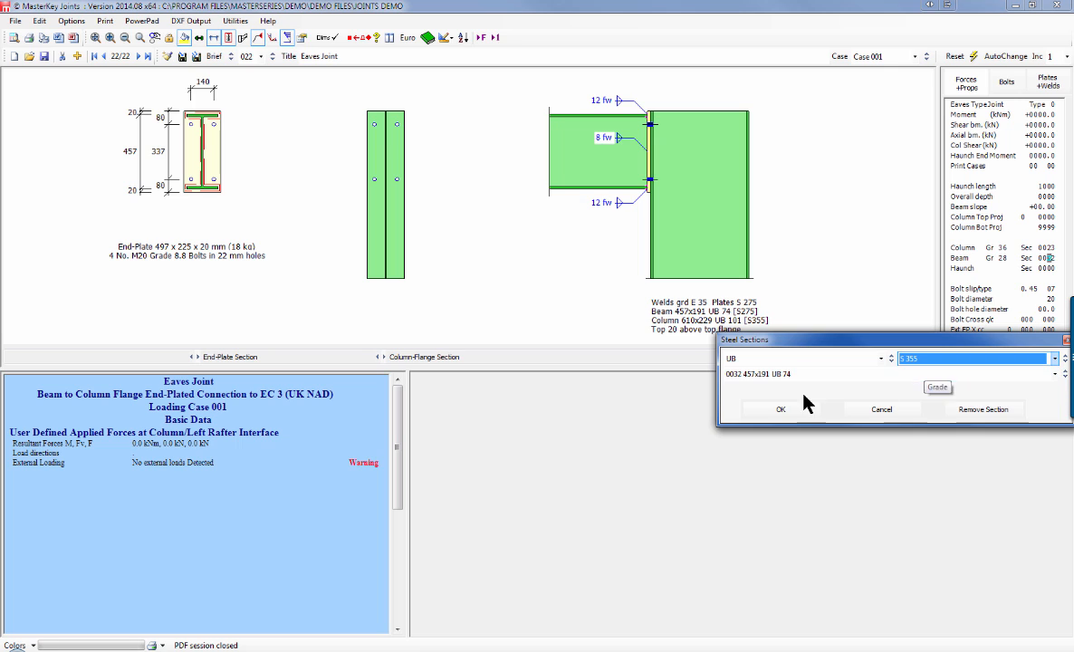
left_click(775, 408)
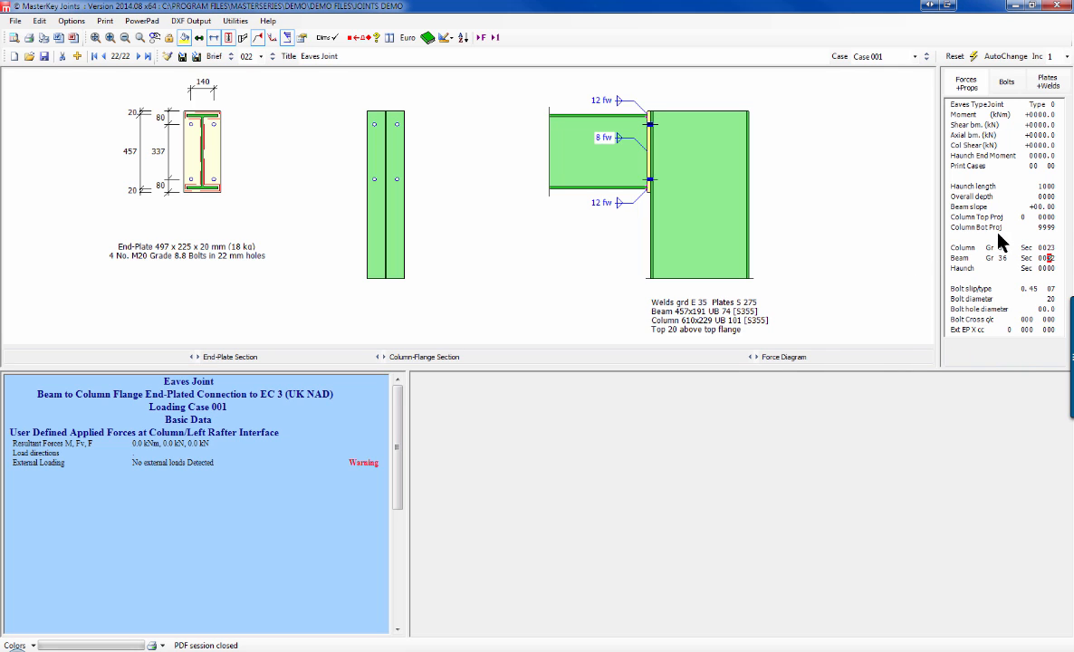
Step: Give the eaves joint a haunch with an overall depth of 900 mm and a length of 1500 mm
left_click(1043, 187)
key("Return")
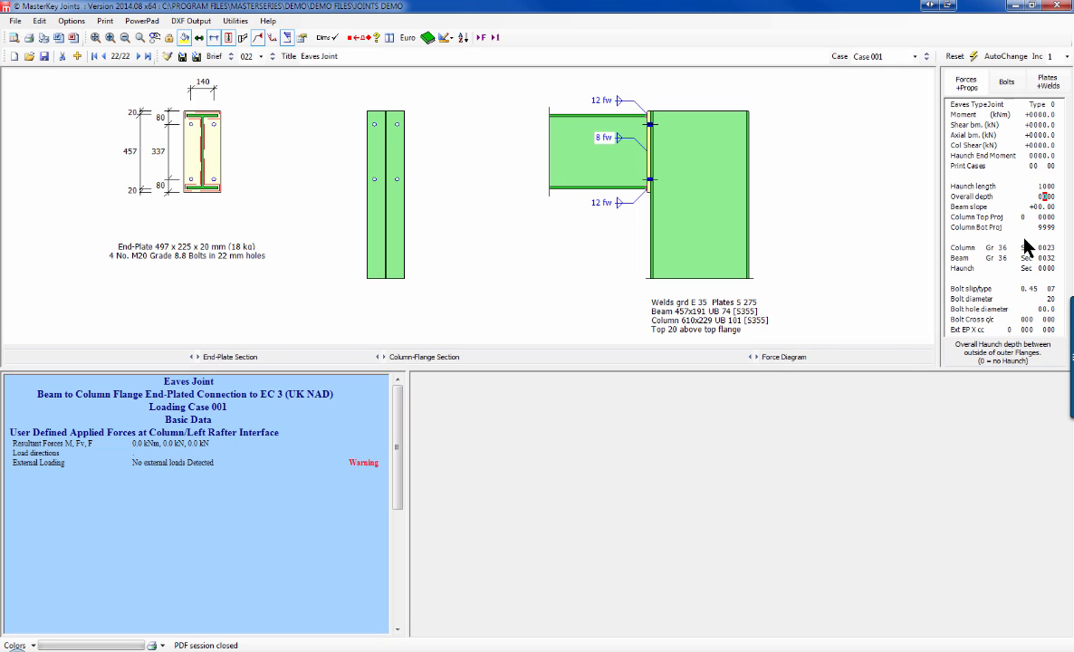
type("9")
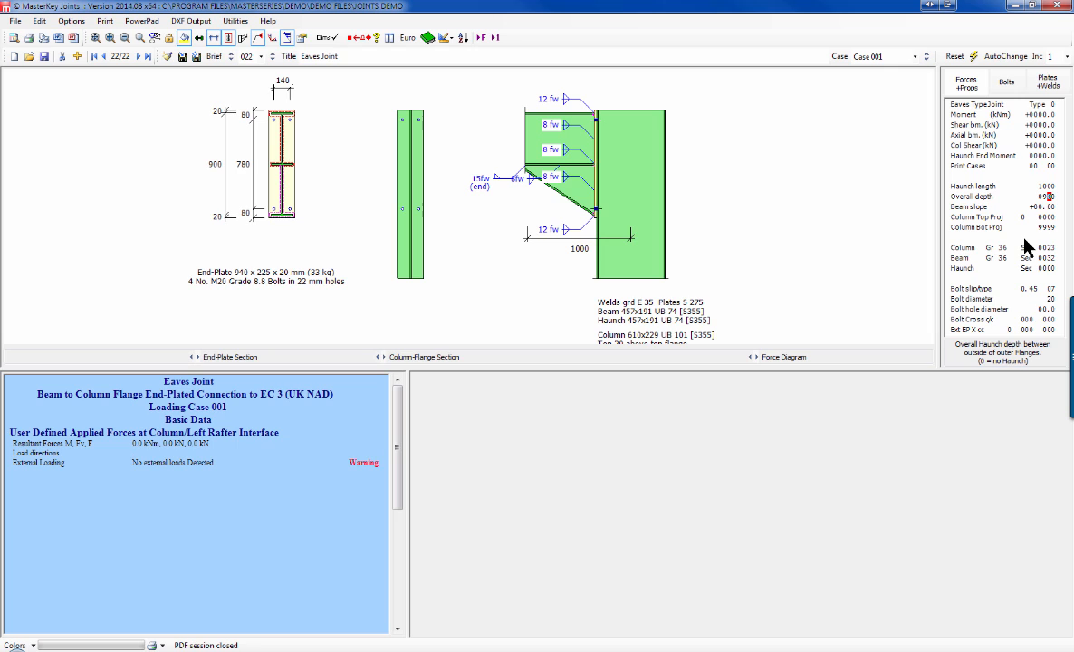
key("Up")
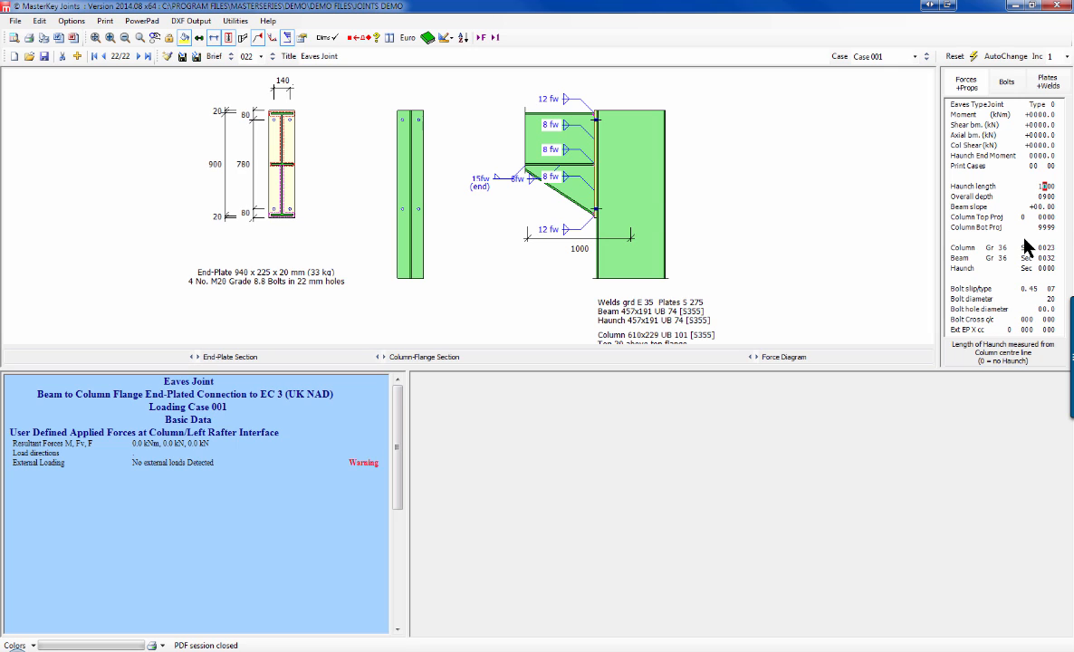
type("5")
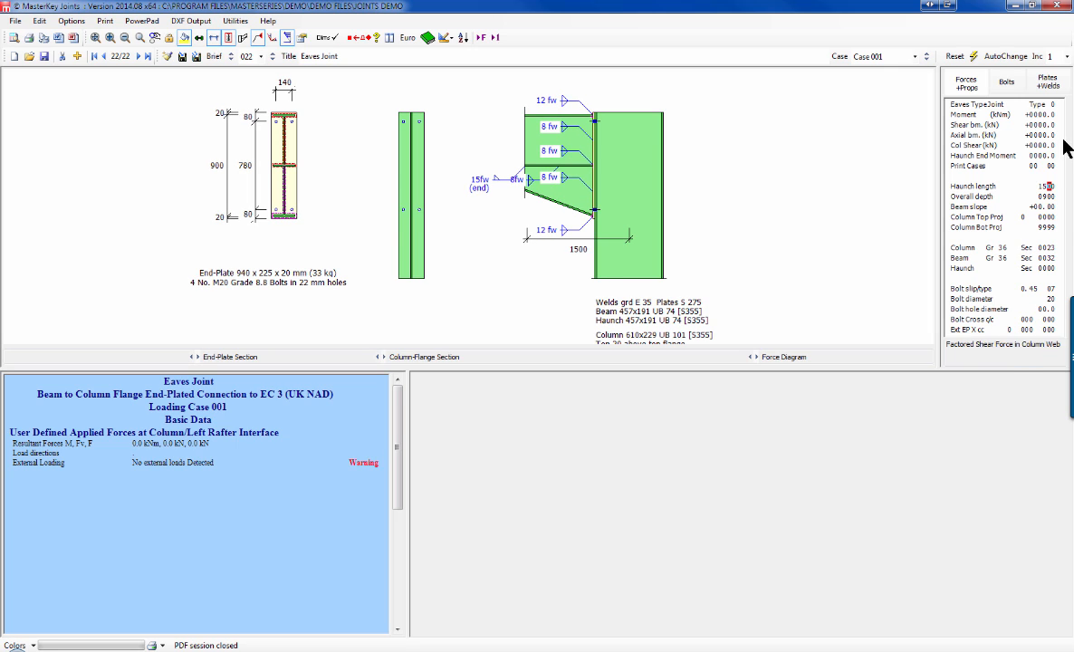
Step: Set the beam slope to 12 degrees and change the eaves joint type to Single Rafter on Right
left_click(1034, 208)
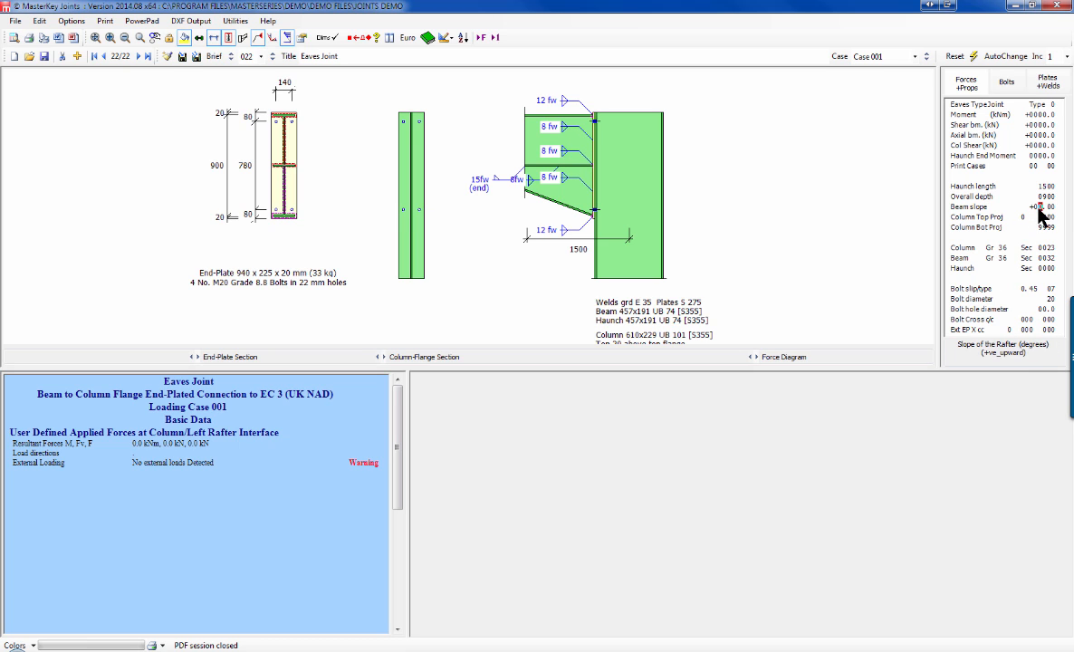
type("12")
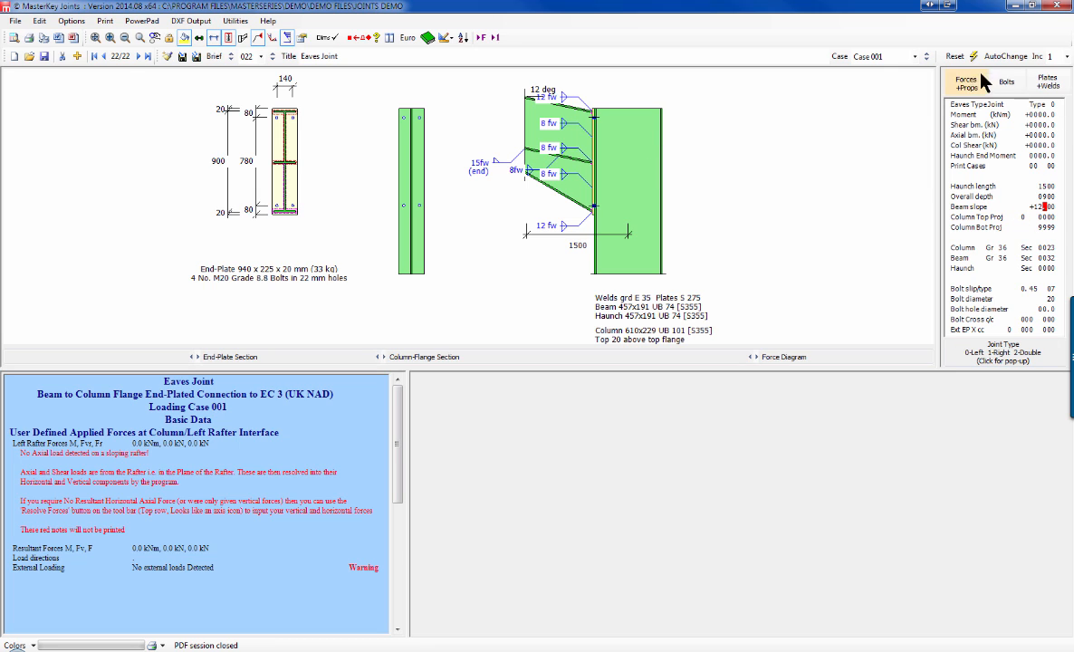
left_click(1054, 111)
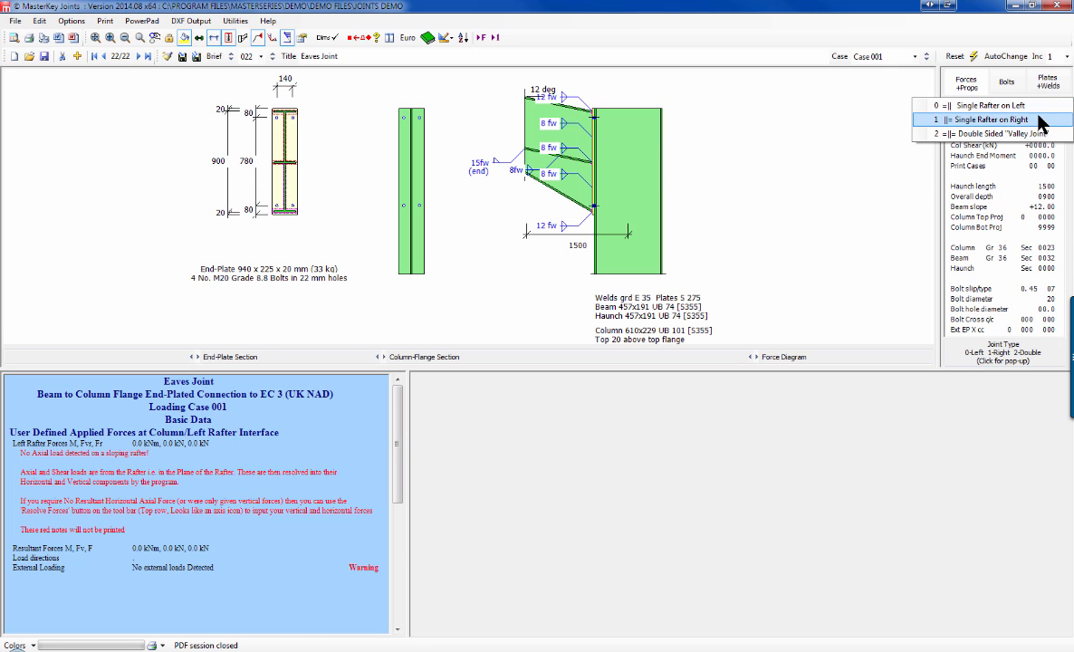
left_click(1036, 122)
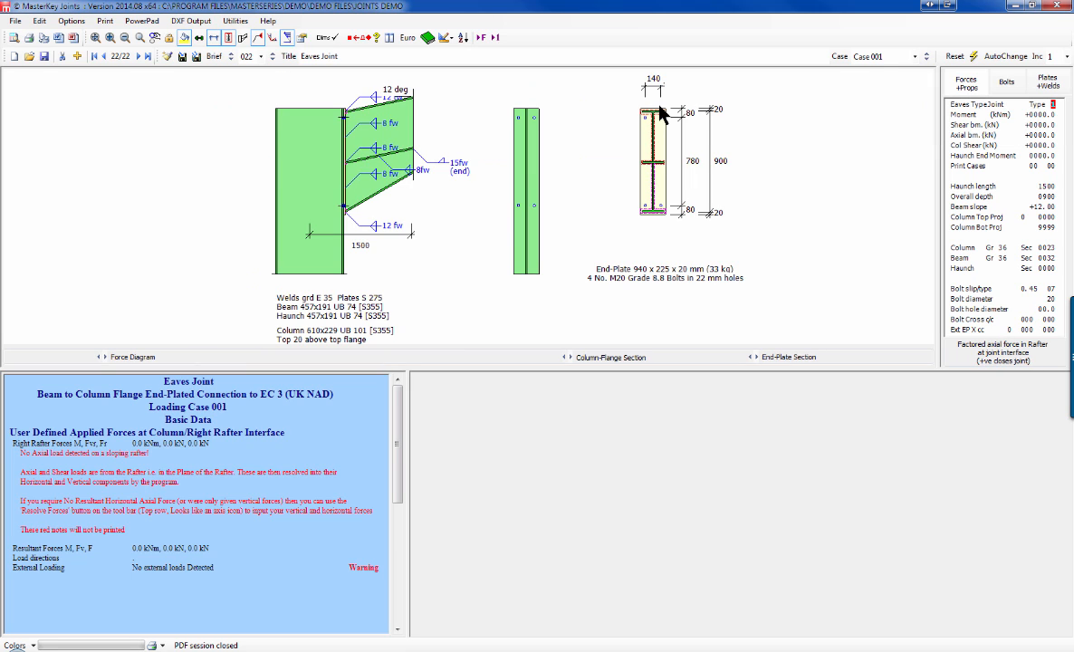
Step: Apply a moment of 500 kNm and a beam shear of 350 kN to the eaves joint
left_click(1036, 116)
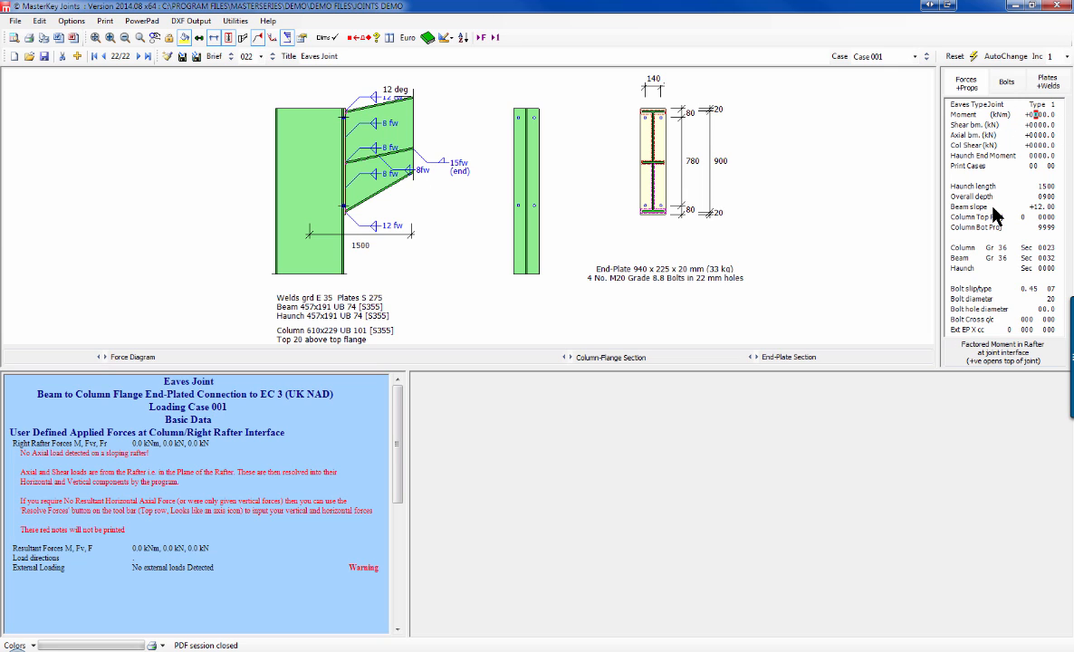
type("5")
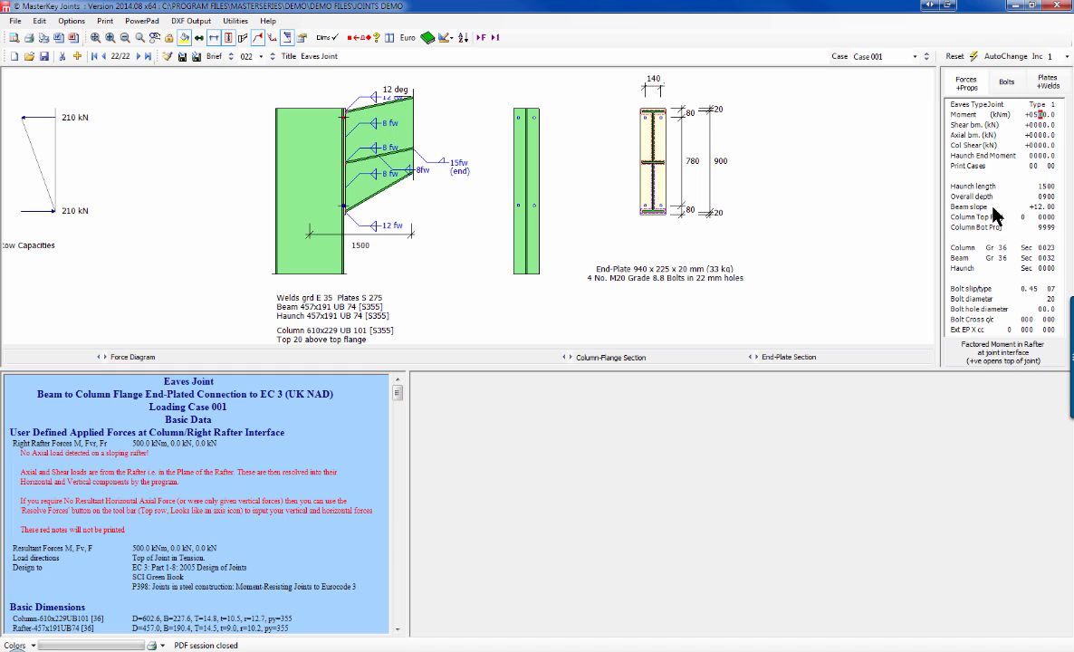
key("Return")
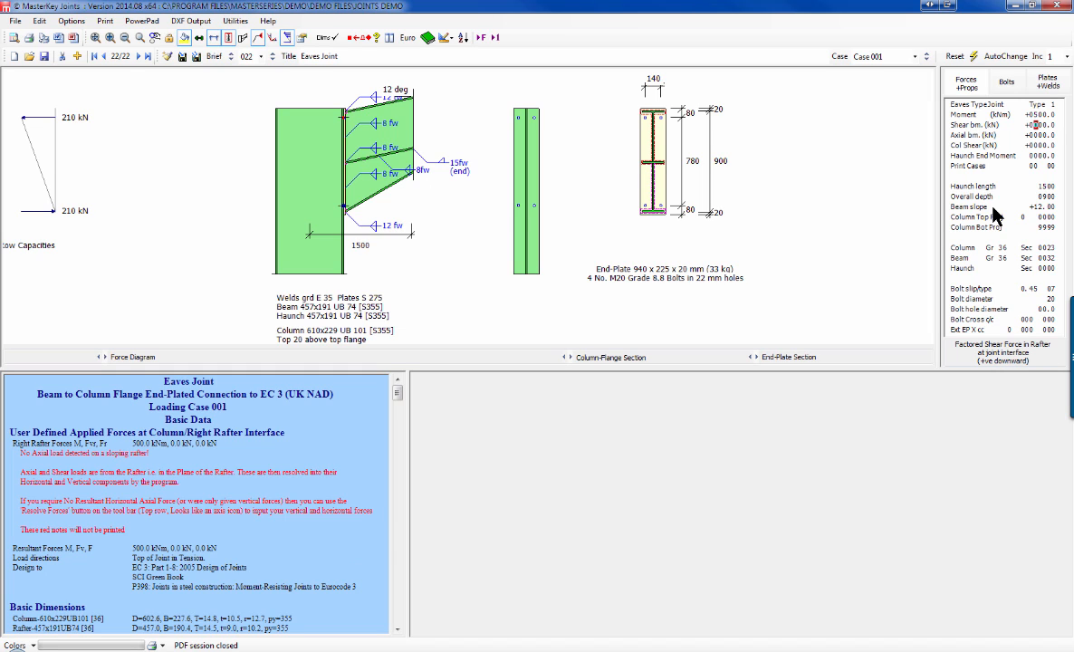
type("35")
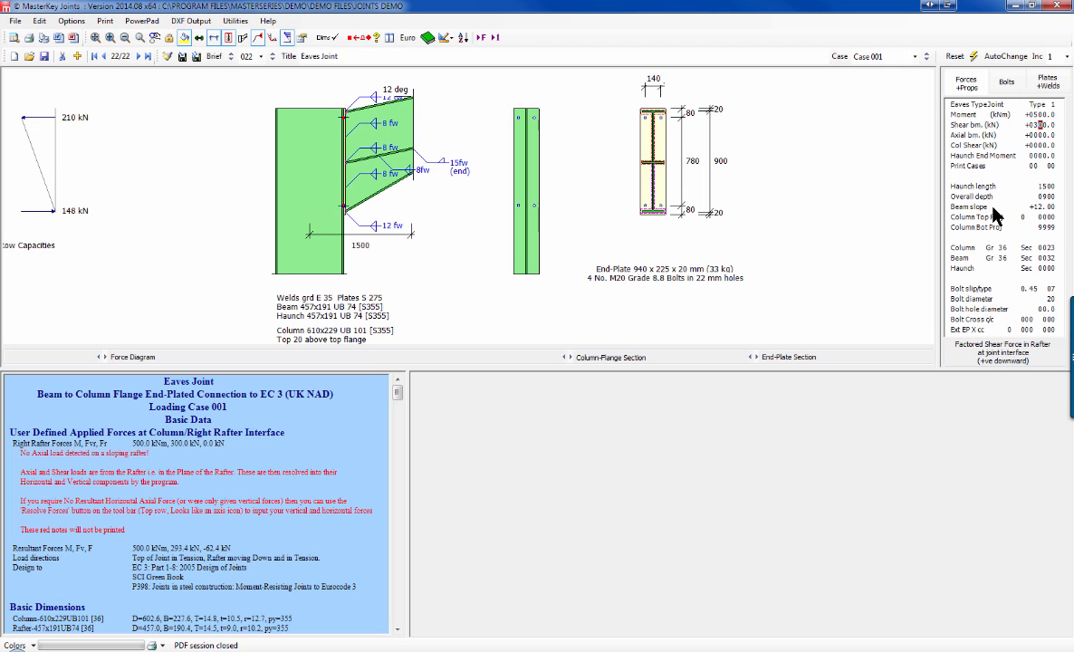
key("Return")
key("Left")
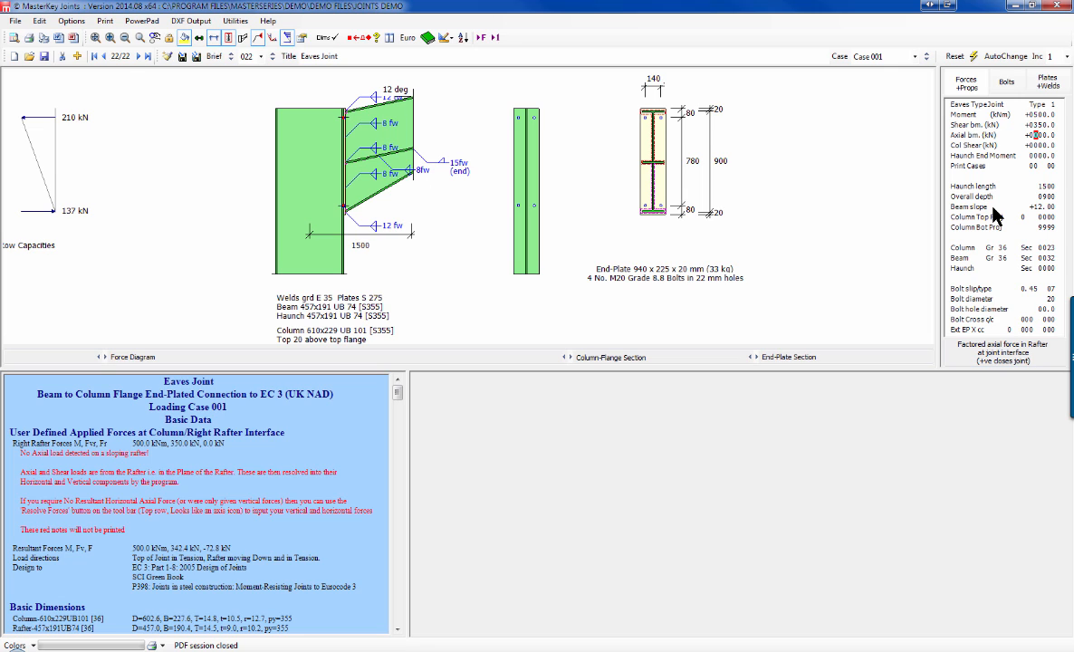
Step: Apply a beam axial force of 240 kN and a haunch end moment of 300 kNm to the eaves joint
type("2")
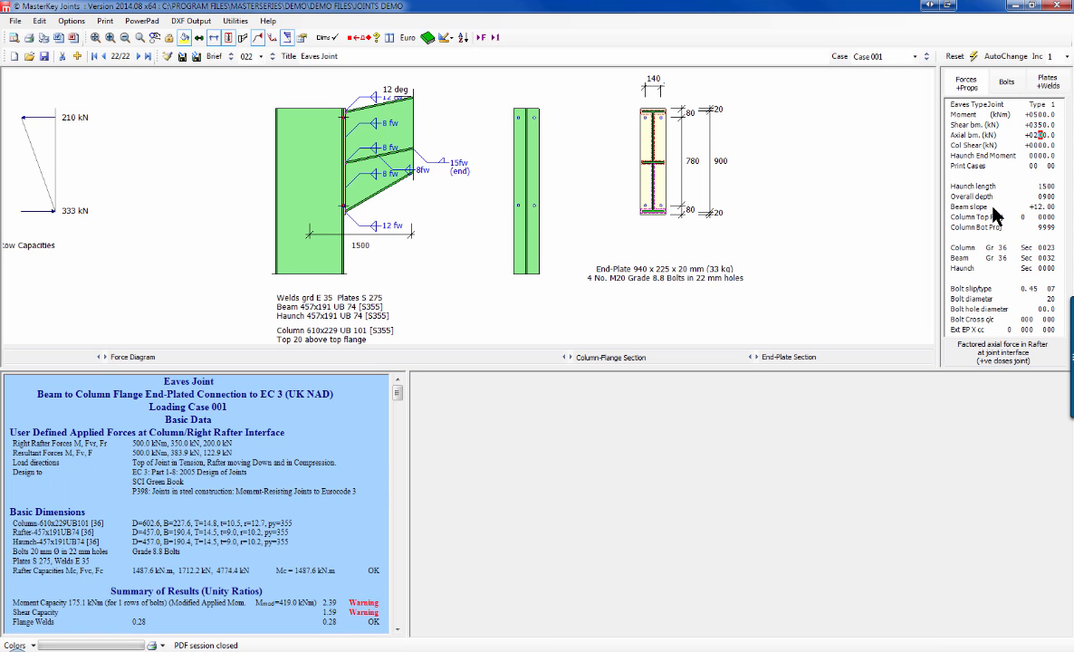
type("4")
key("Return")
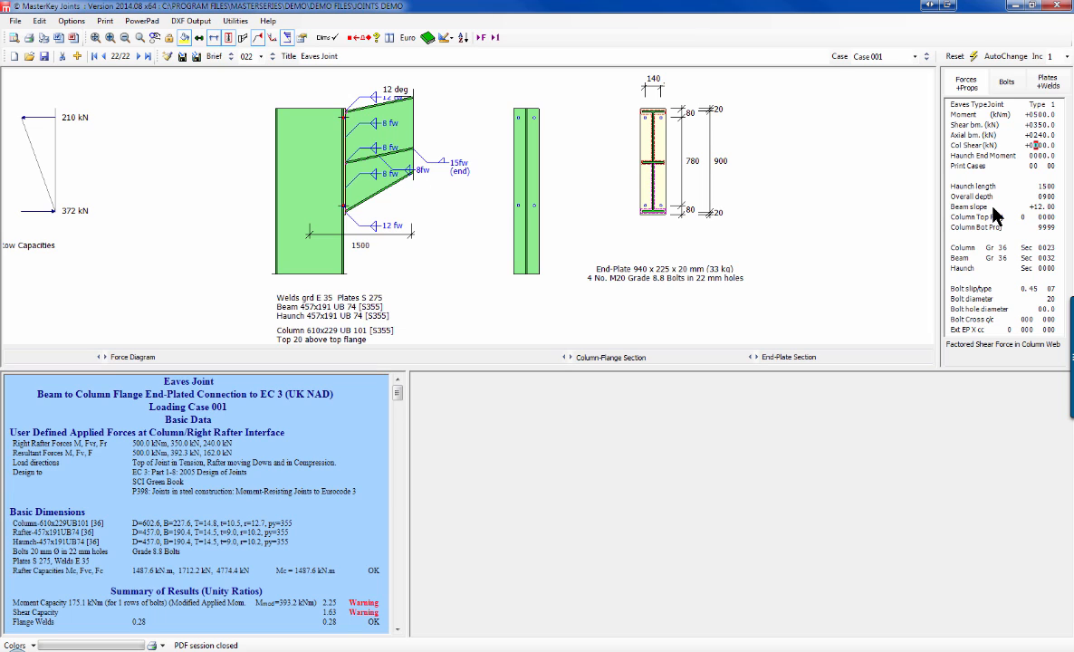
key("Return")
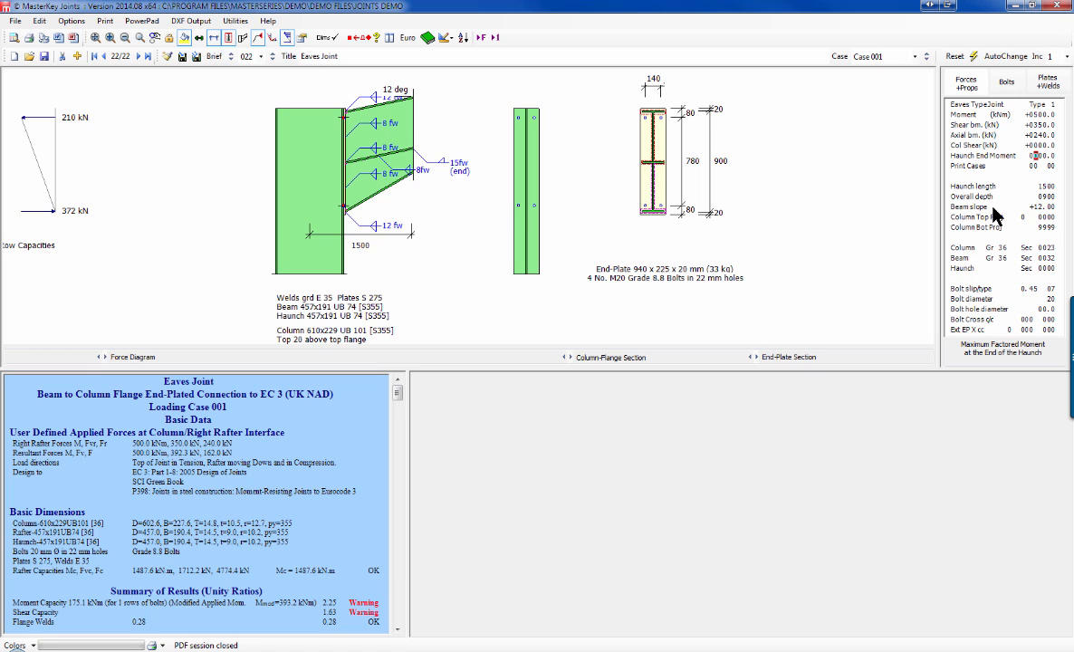
type("3")
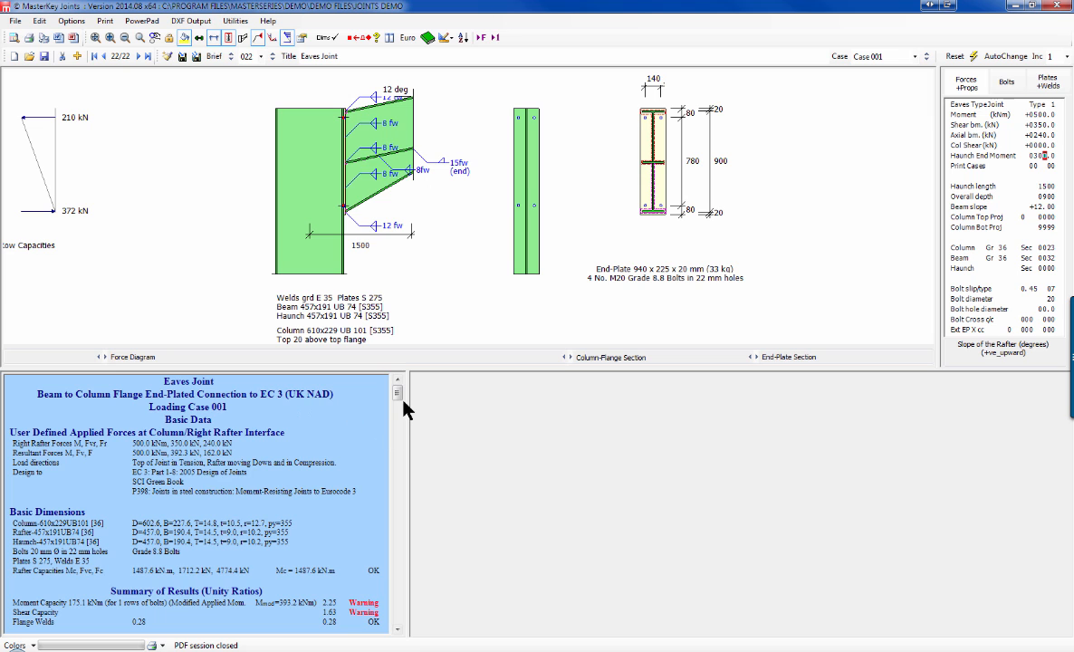
Step: Add a second bolt row to the top bolt group at a vertical spacing of 90 mm
left_click_drag(397, 392, 399, 424)
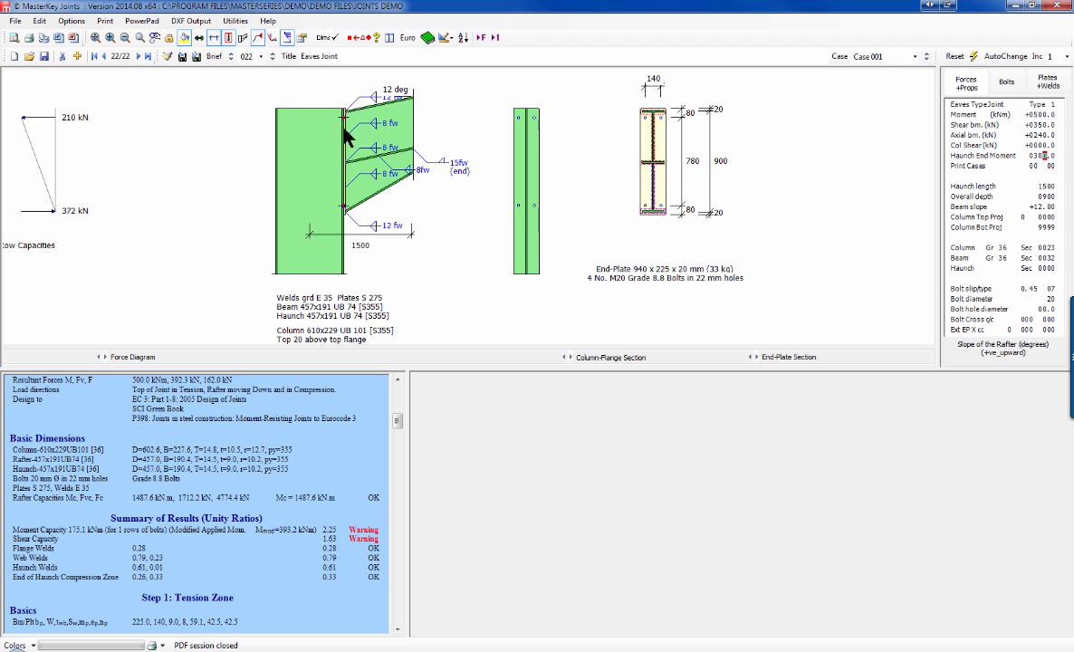
left_click(1008, 82)
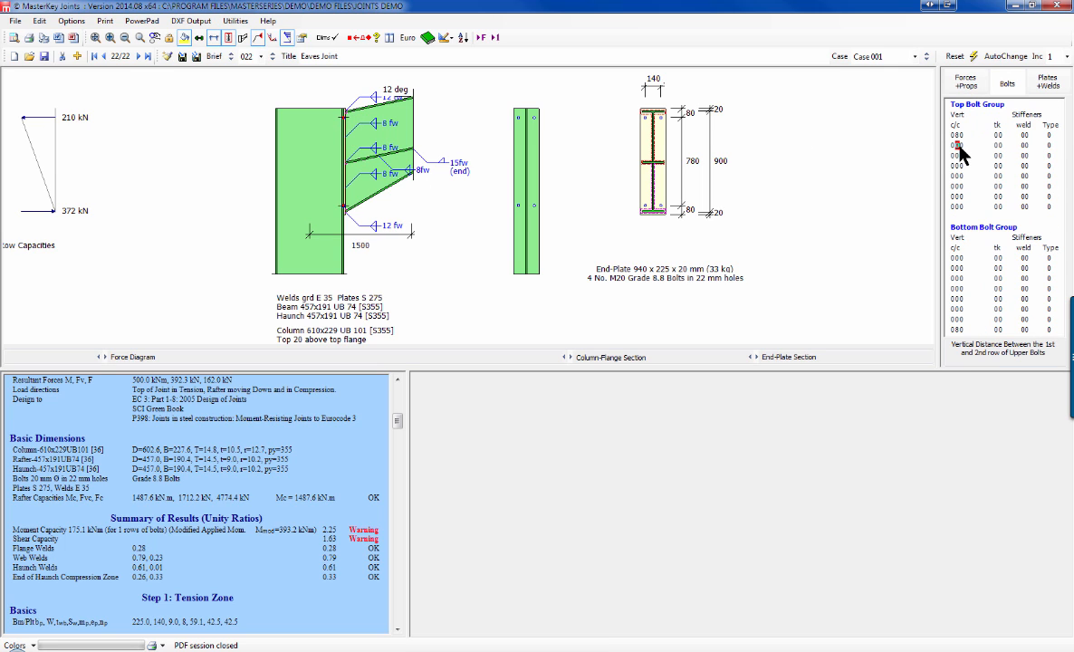
left_click(960, 145)
type("90")
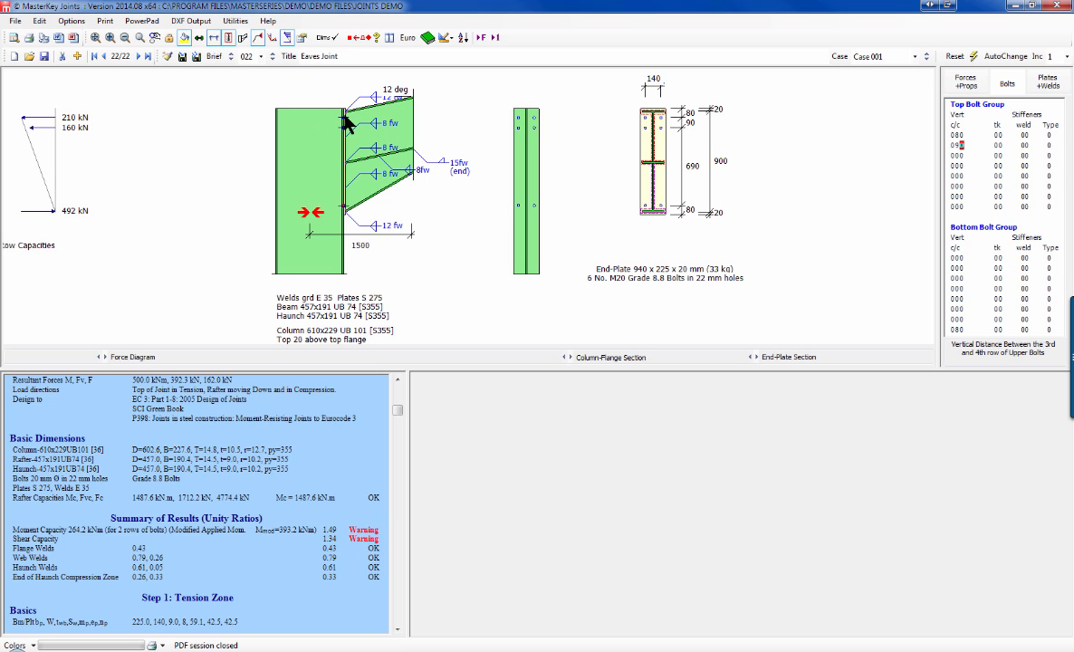
Step: Add a 12 mm thick column stiffener opposite the haunch's bottom flange
left_click(1040, 84)
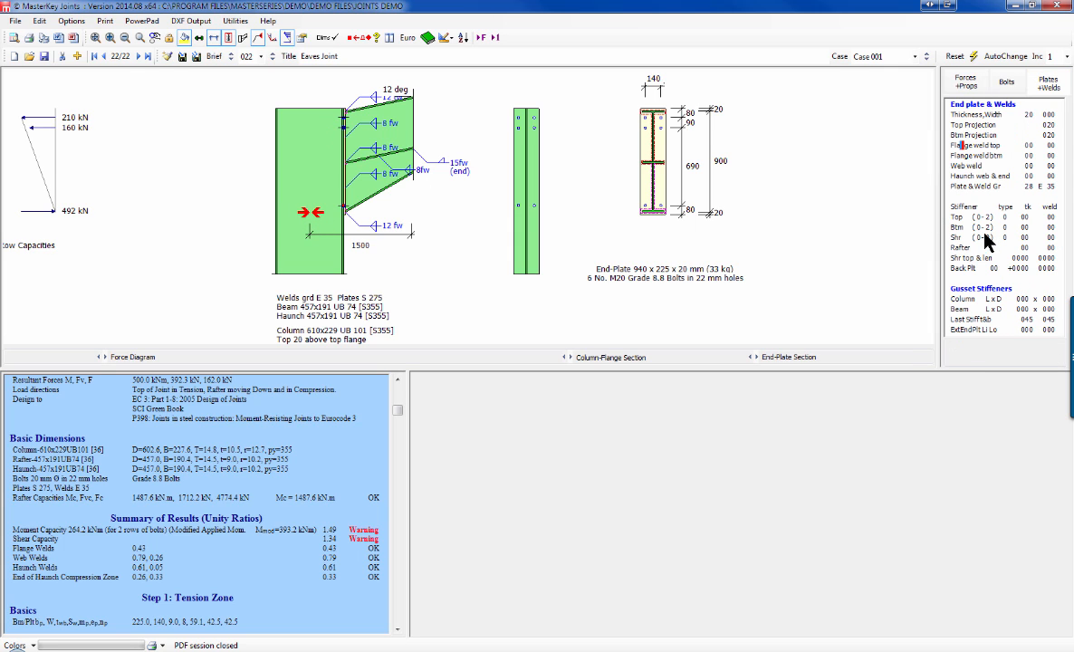
left_click(1025, 227)
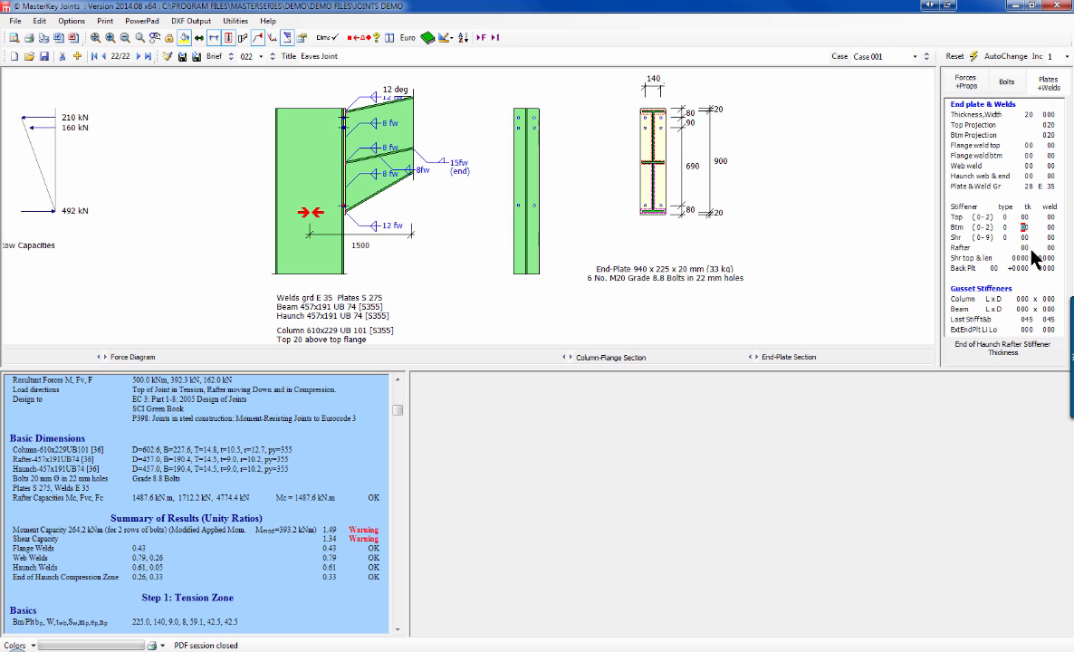
type("12")
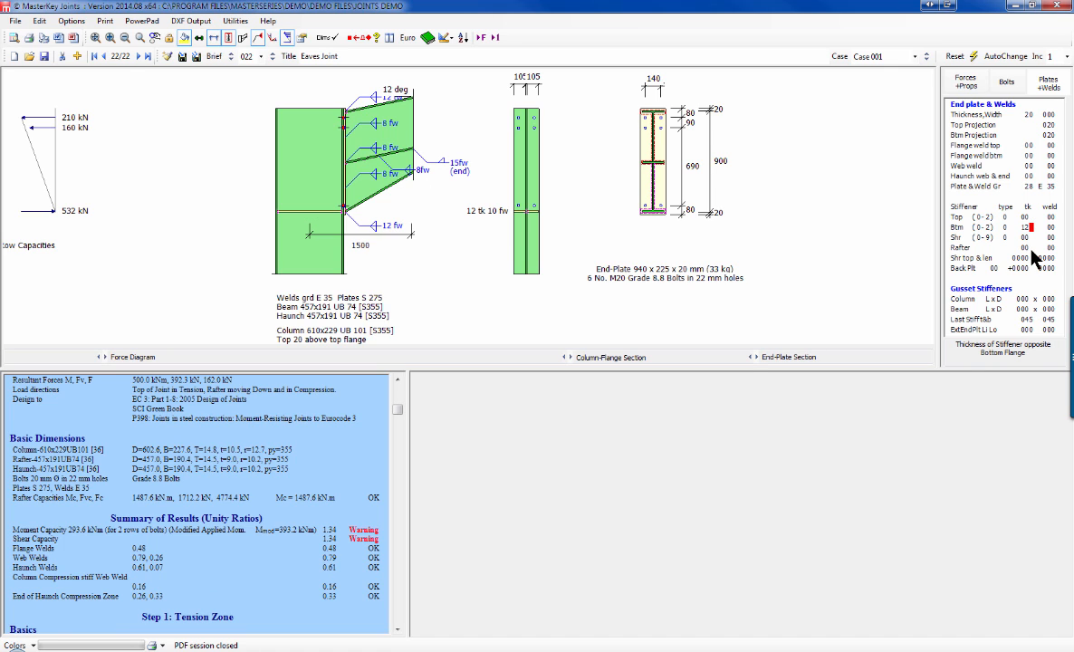
Step: Add a third top bolt row and a second bottom bolt row, each at 90 mm spacing
left_click(1008, 84)
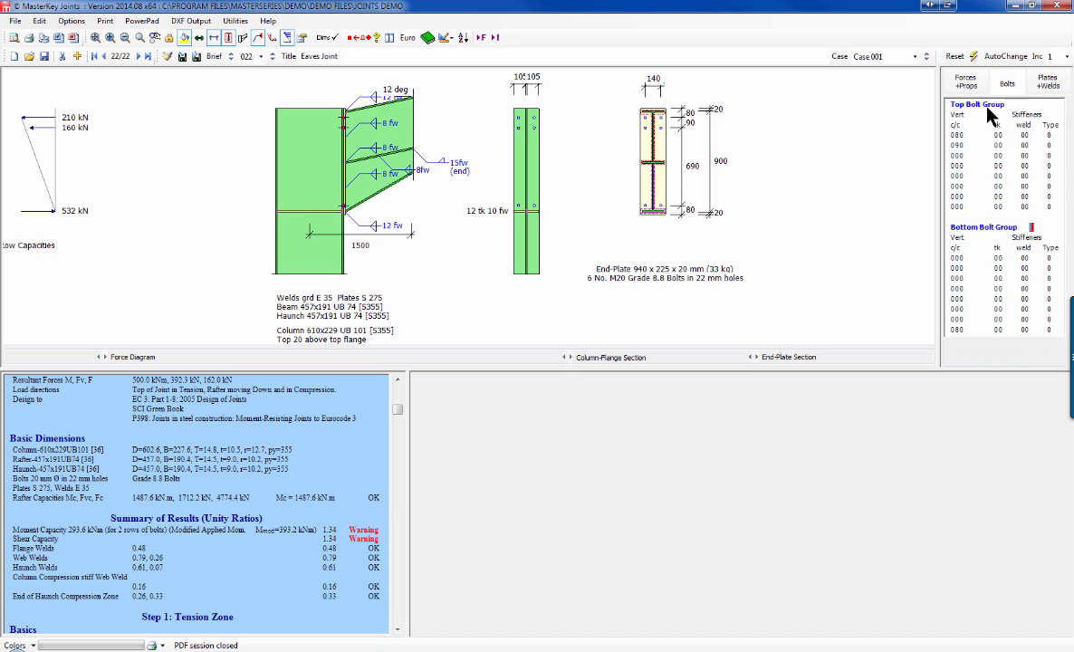
left_click(962, 156)
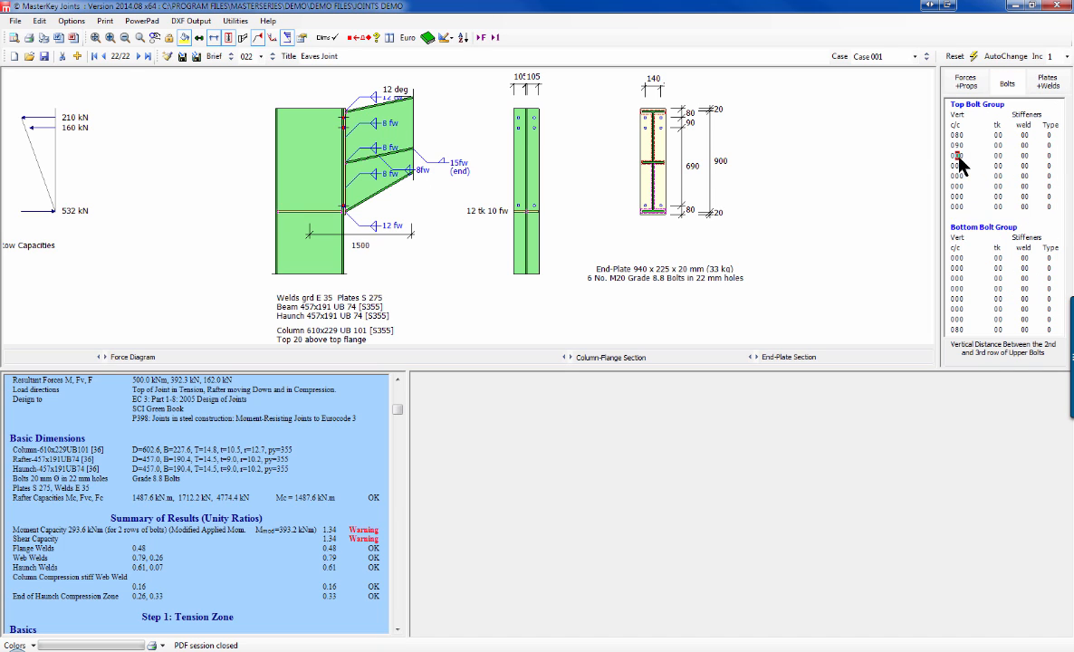
type("9")
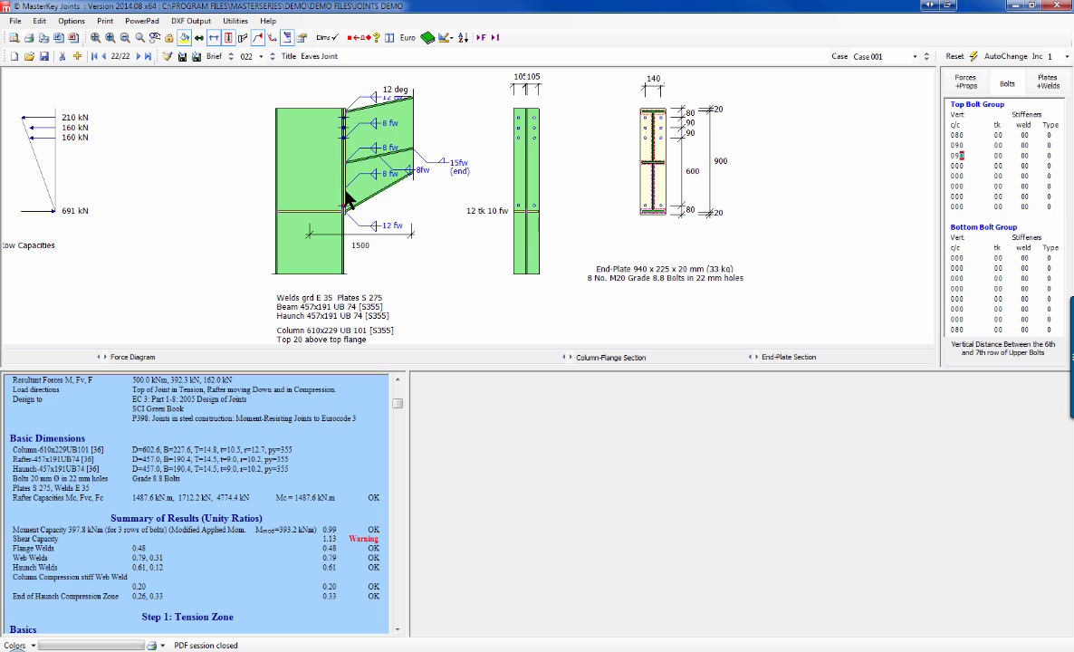
left_click(956, 319)
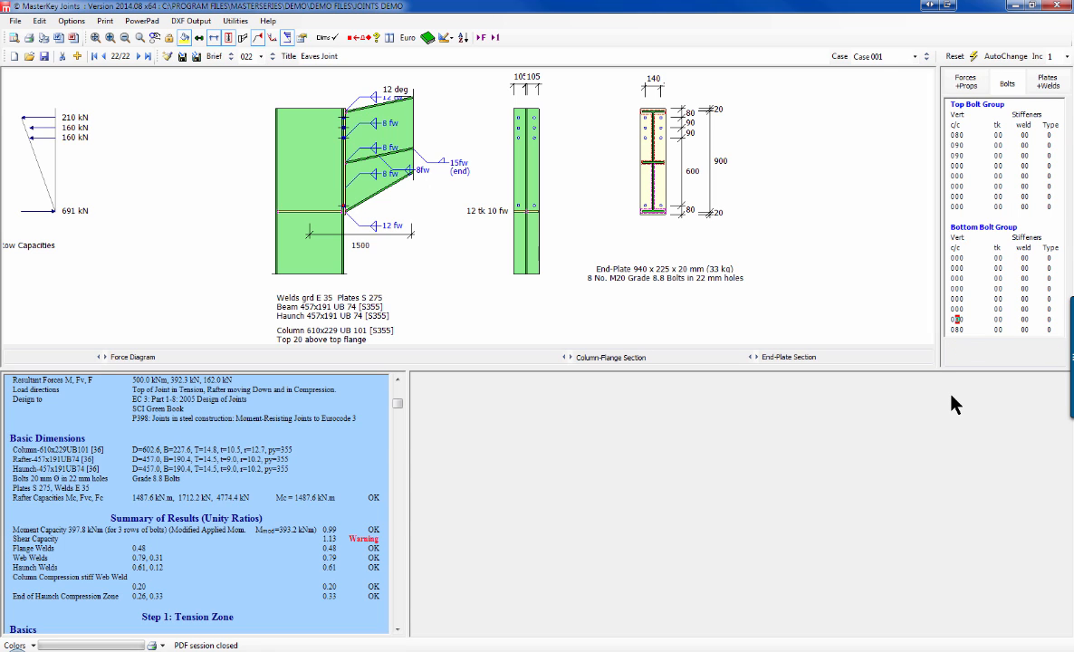
type("9")
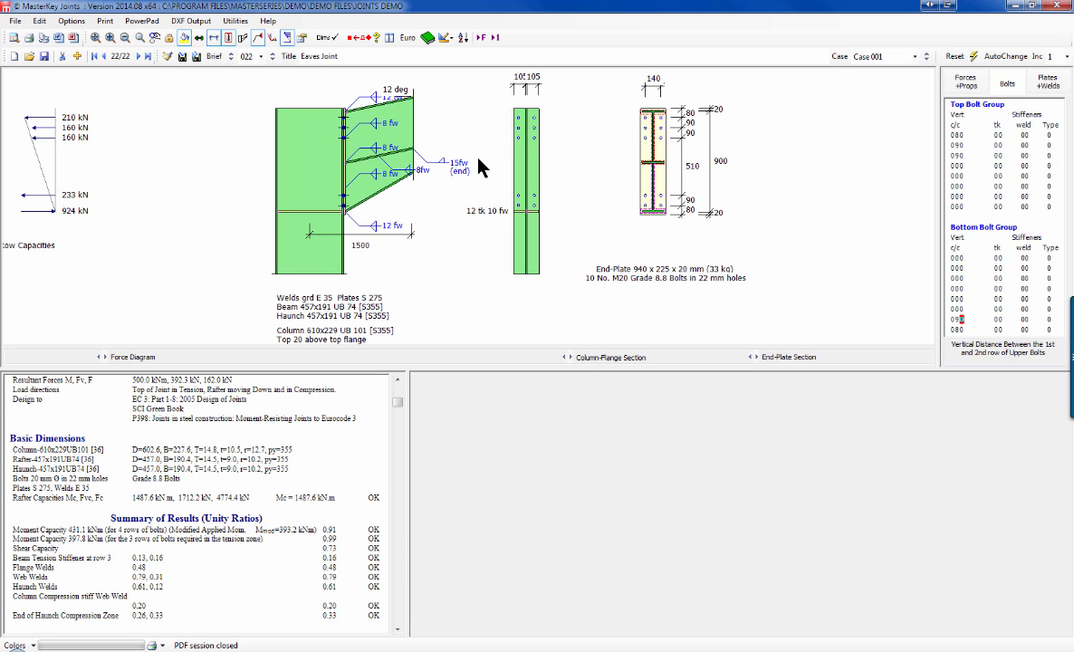
Step: Switch to load Case 002 and apply a reversed moment of -267 kNm to the eaves joint
left_click(915, 56)
left_click(913, 73)
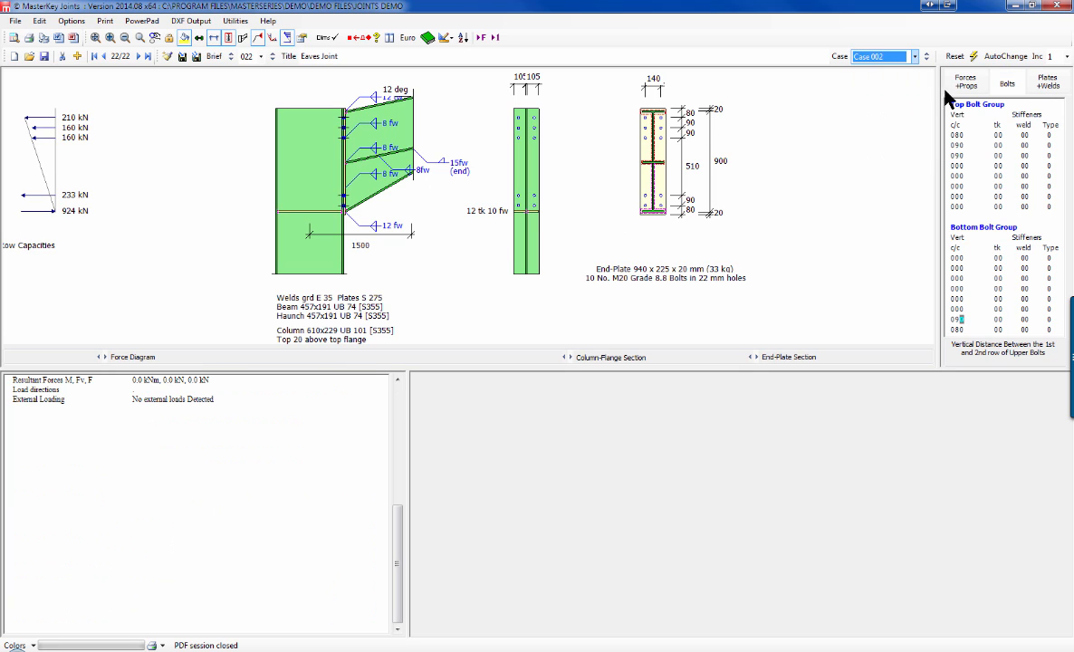
left_click(964, 83)
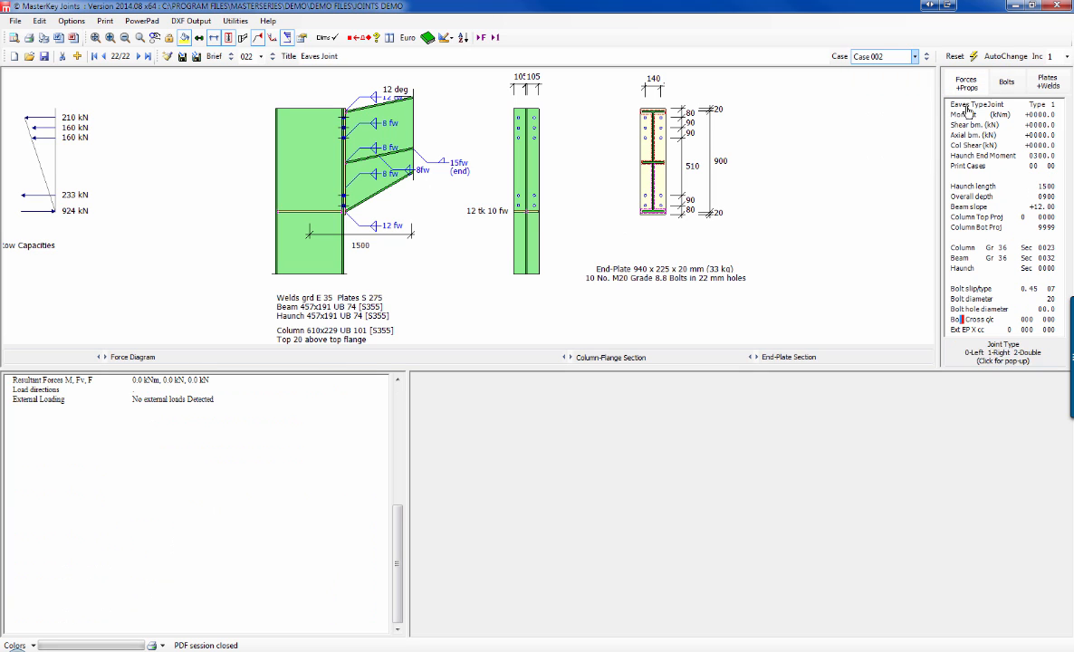
left_click(1027, 115)
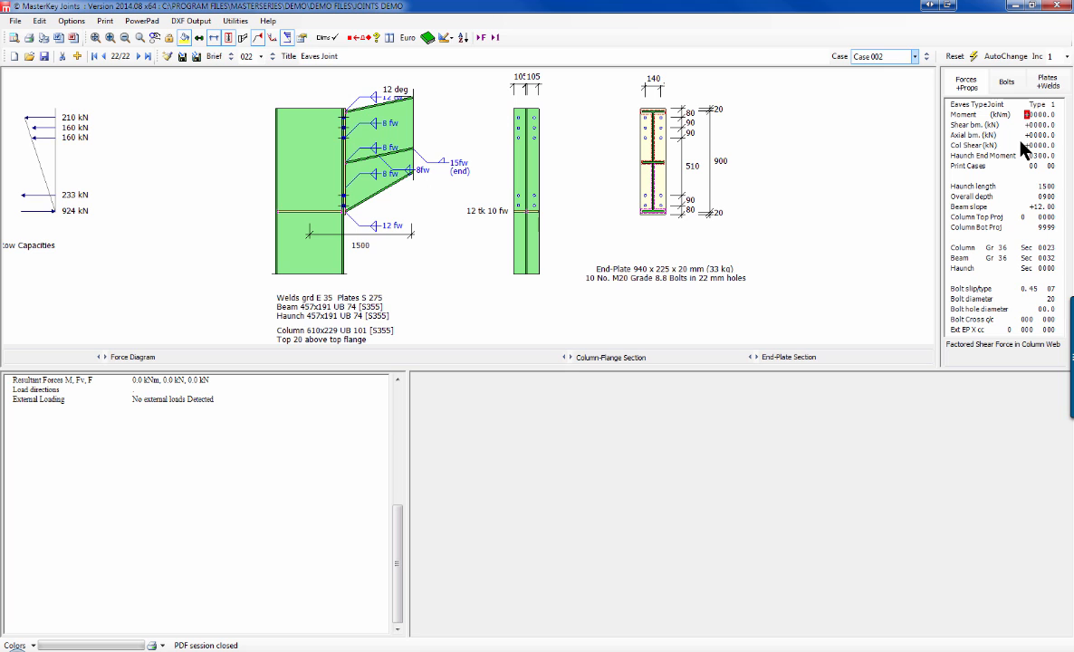
type("-0")
type("26")
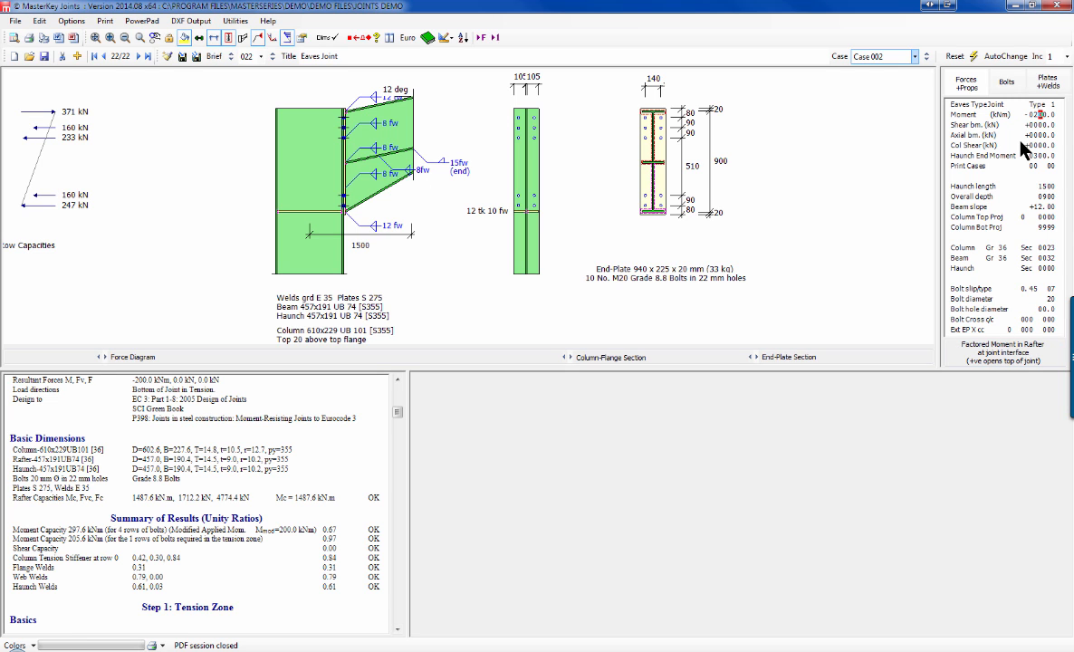
type("7")
Step: Apply a beam axial force of -110 kN and a beam shear of -200 kN in Case 002
key("Down")
key("Down")
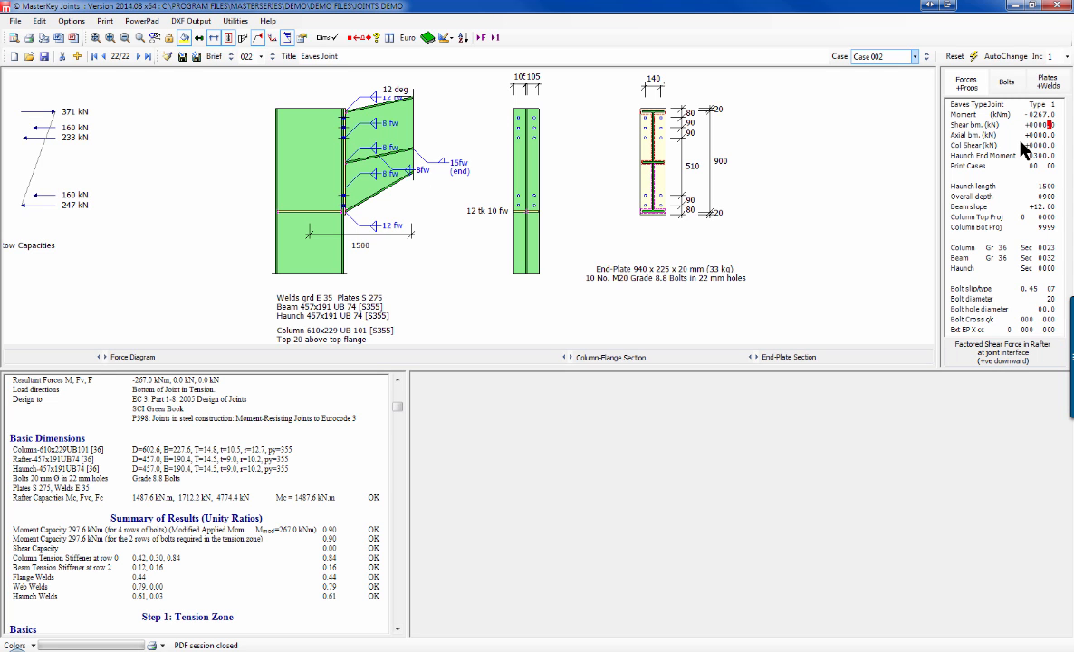
key("Left")
key("Left")
key("Left")
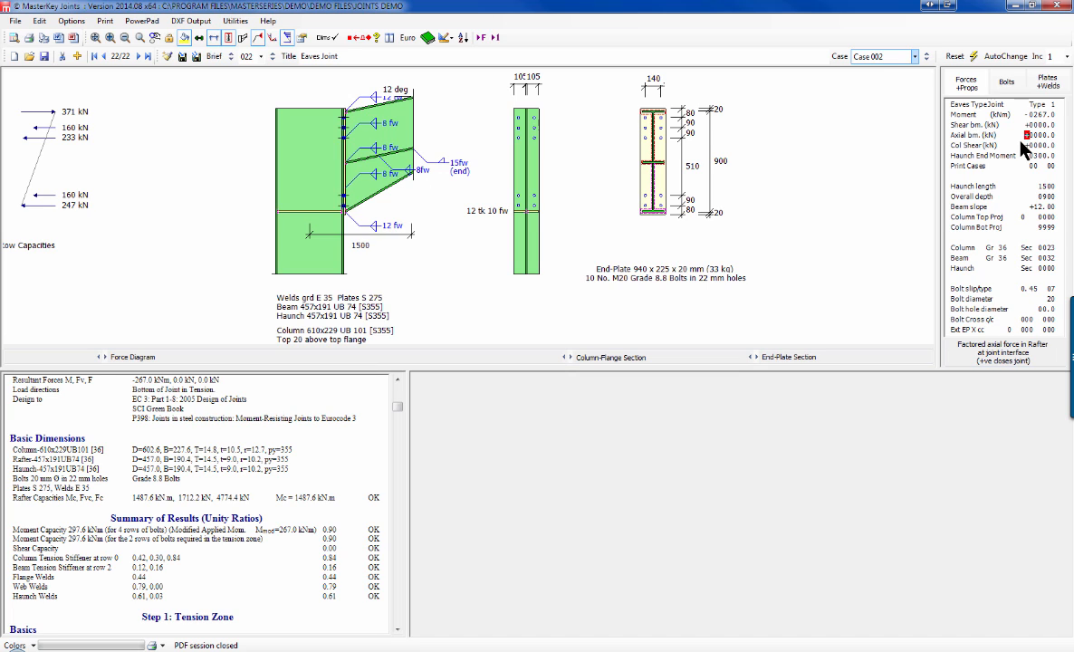
type("-011")
key("Left")
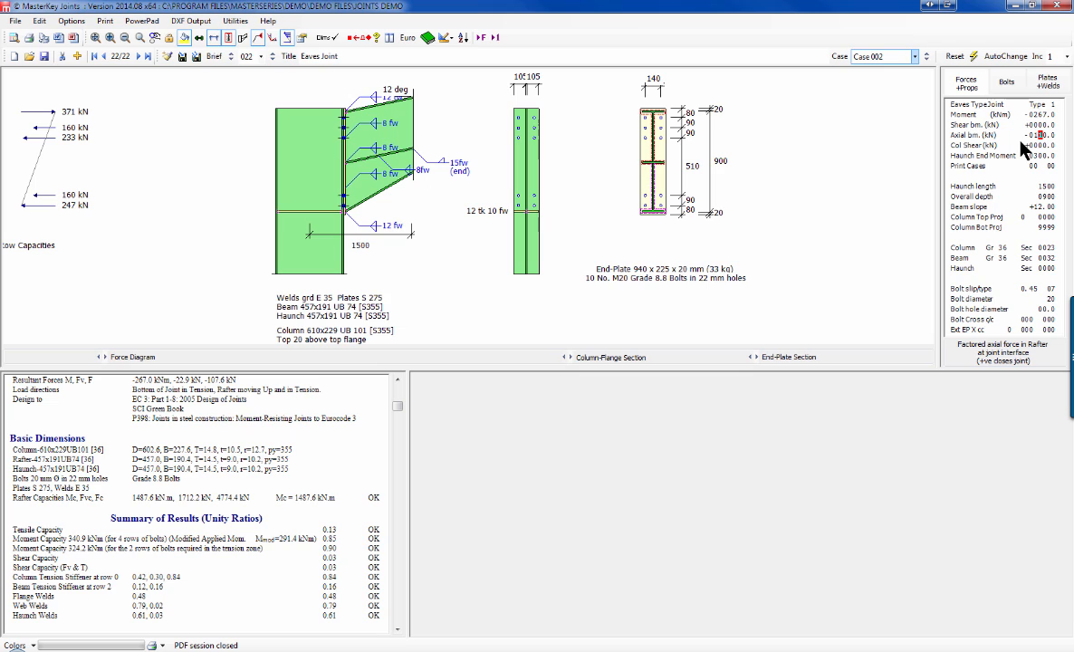
key("Up")
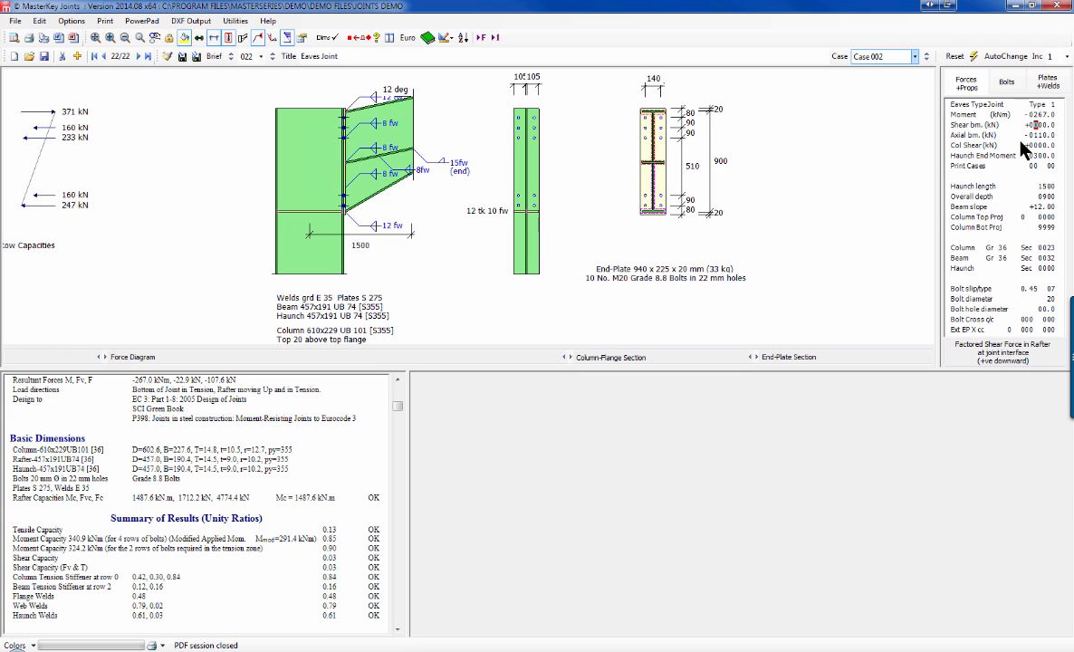
key("Left")
key("Left")
type("-04")
key("Left")
type("2")
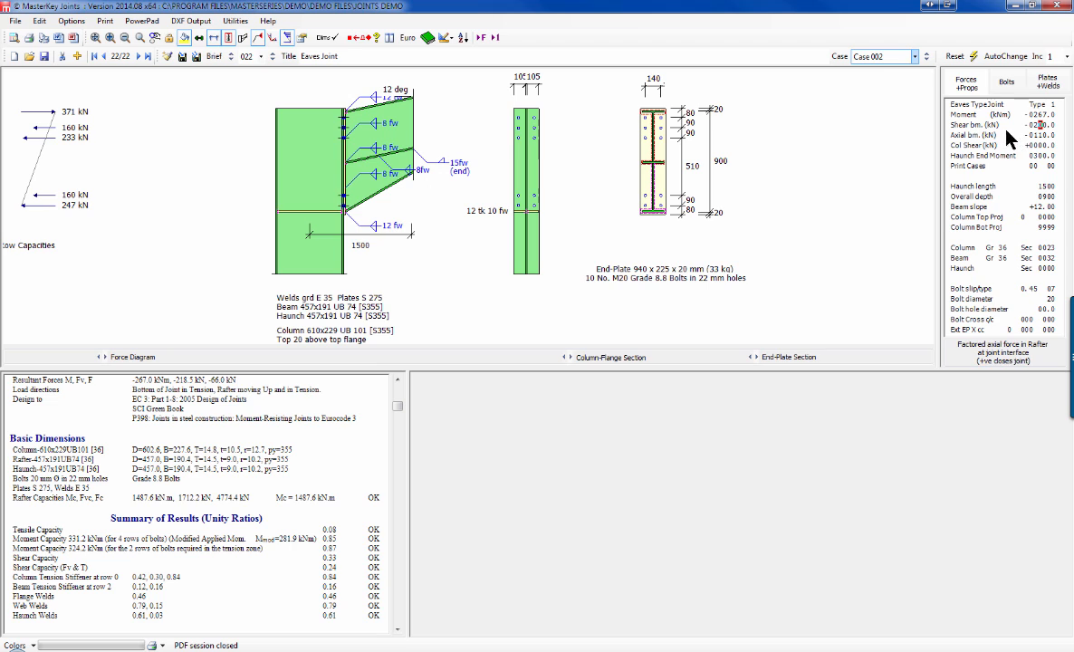
Step: Set the eaves joint's moment to -367 kNm in Case 002
left_click(1038, 115)
type("3")
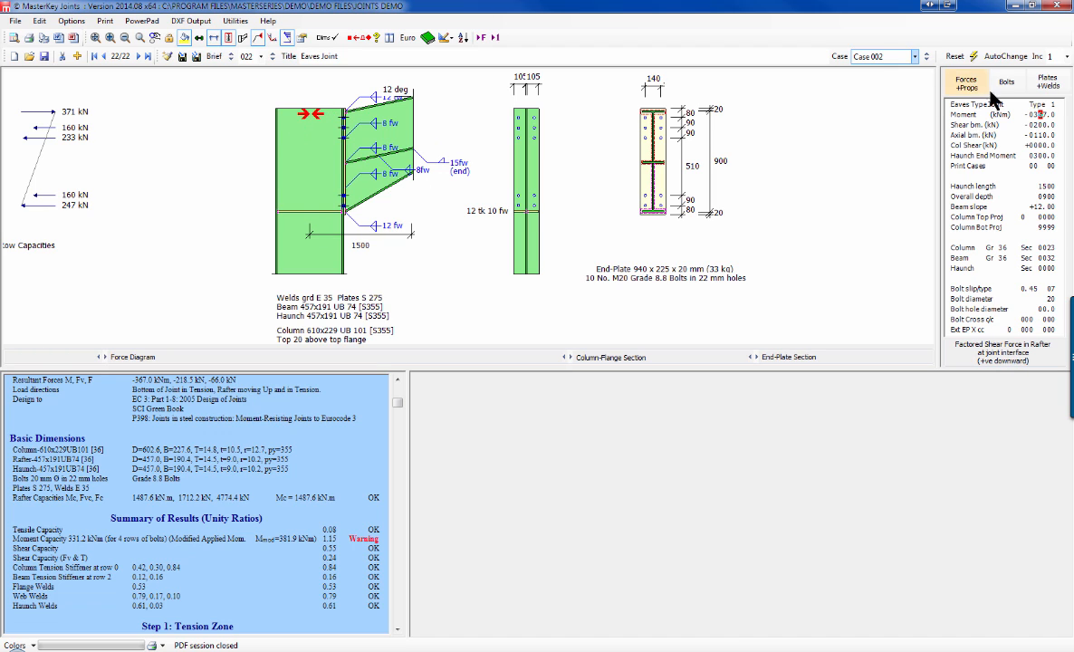
Step: Add a 10 mm thick column stiffener opposite the rafter's top flange
left_click(1048, 82)
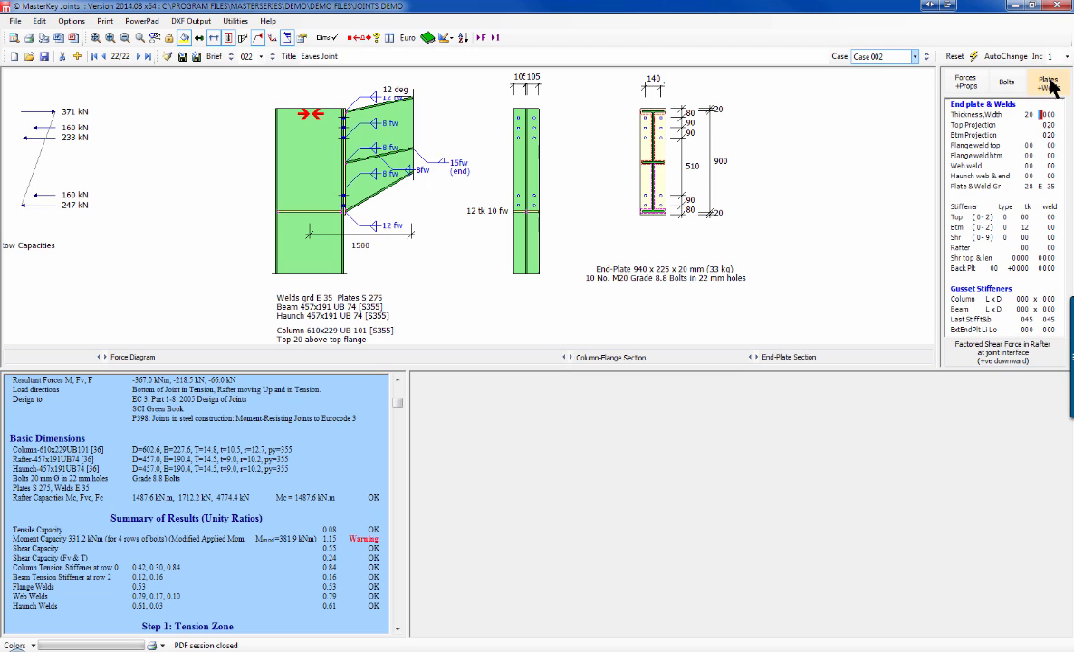
left_click(1024, 218)
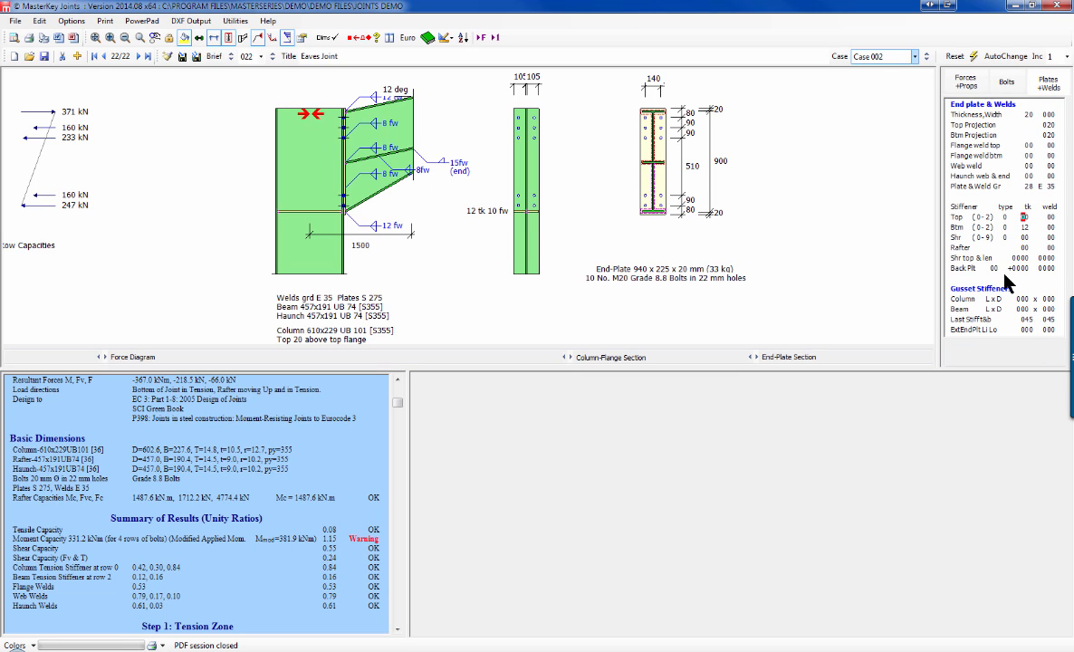
type("1")
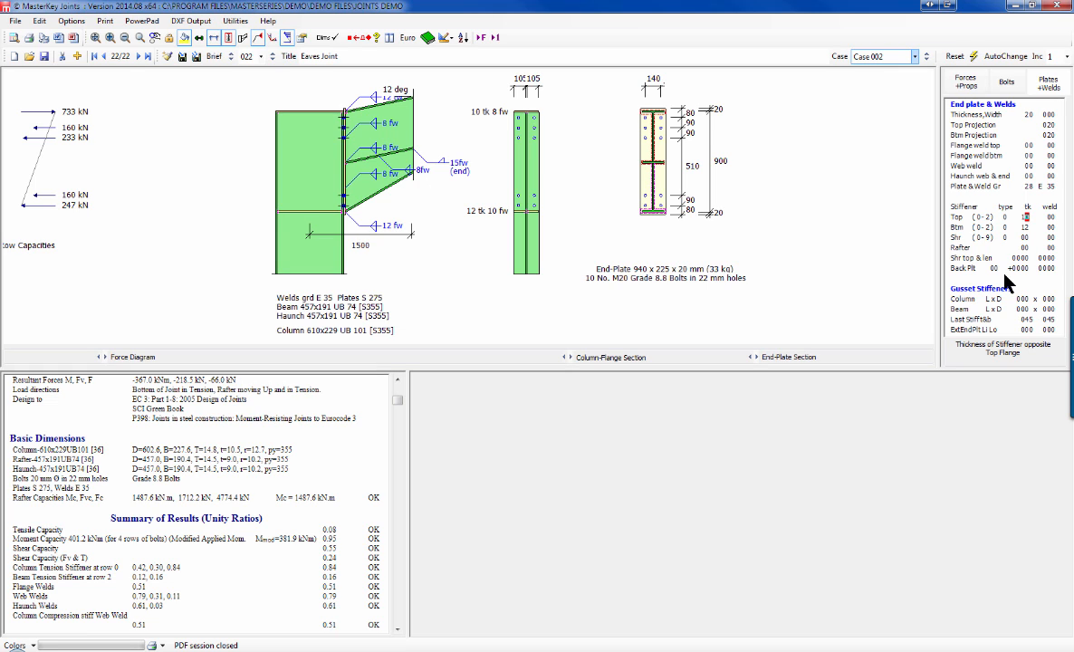
Step: Compare the results of Case 001 and Case 002, and scan the current brief for design failures
left_click(927, 61)
left_click(926, 52)
left_click(927, 53)
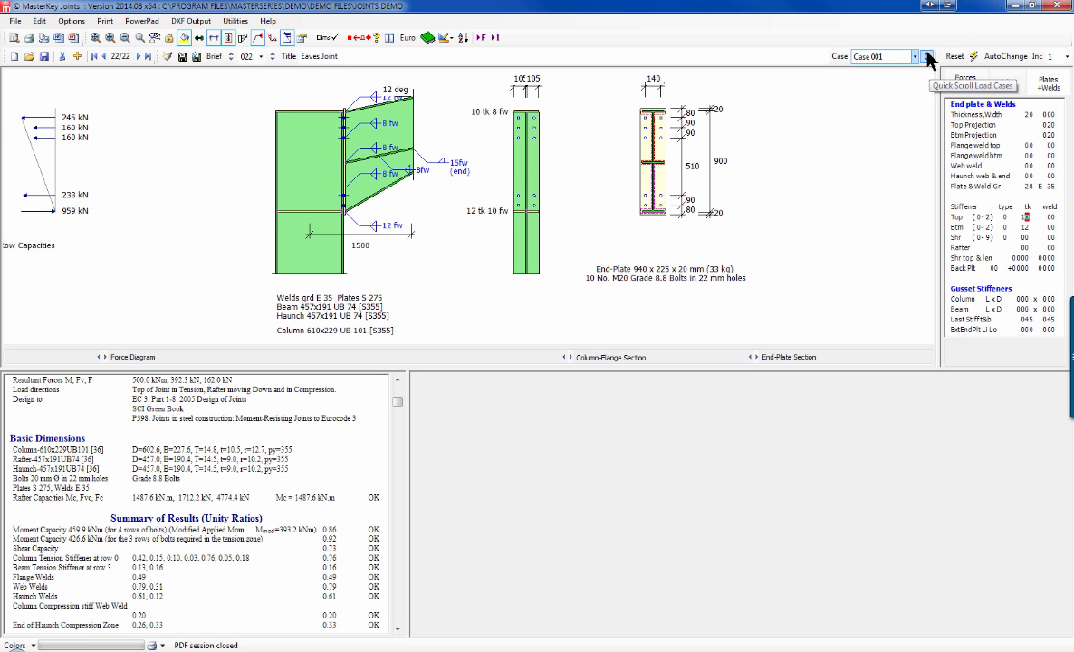
left_click(928, 60)
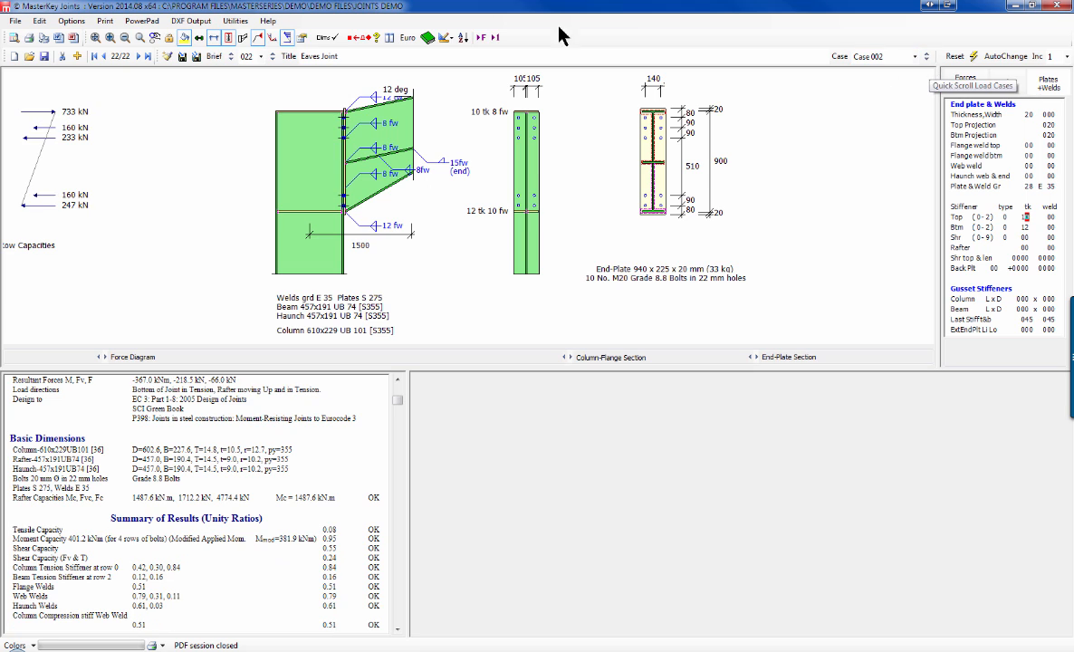
left_click(495, 39)
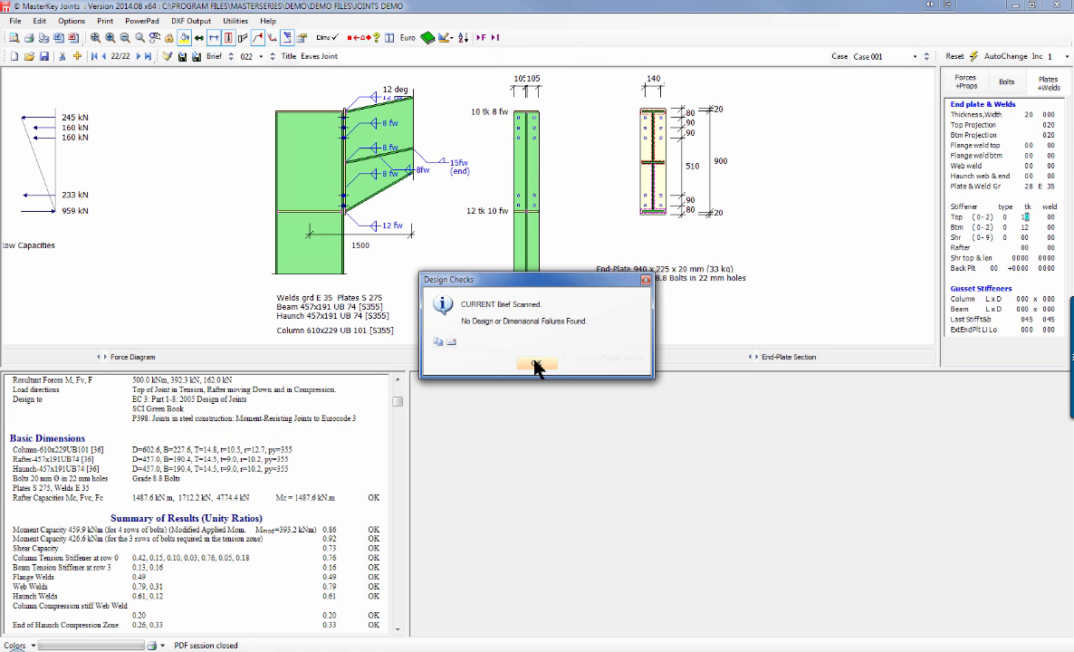
left_click(537, 365)
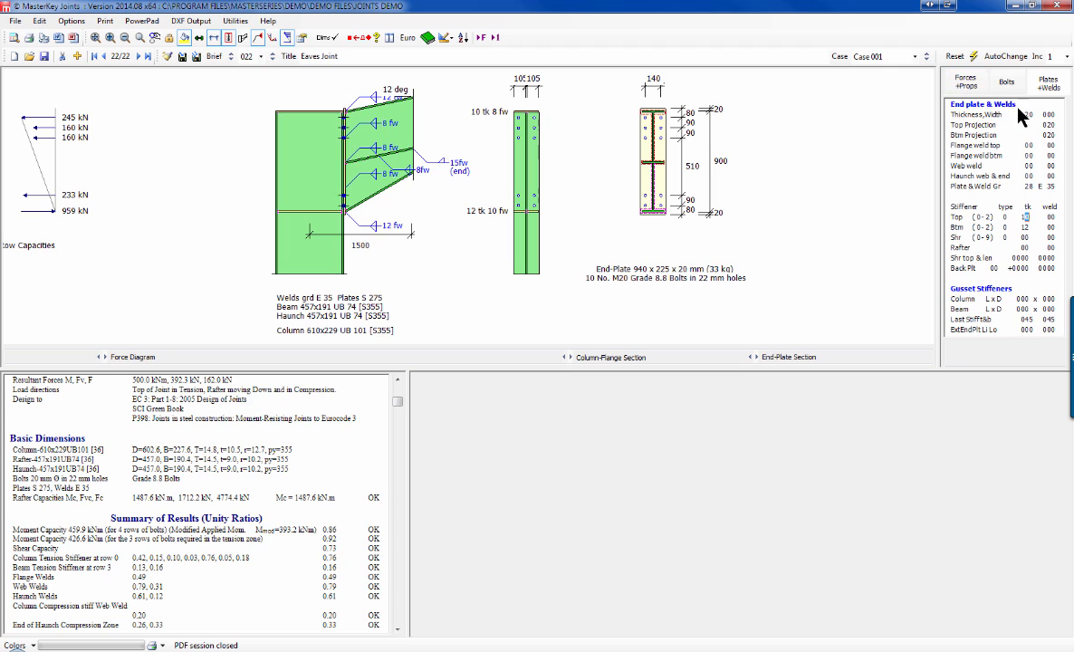
Step: Remove the stiffener opposite the top flange by setting its thickness to 0, and scan the brief for failures
left_click(1022, 217)
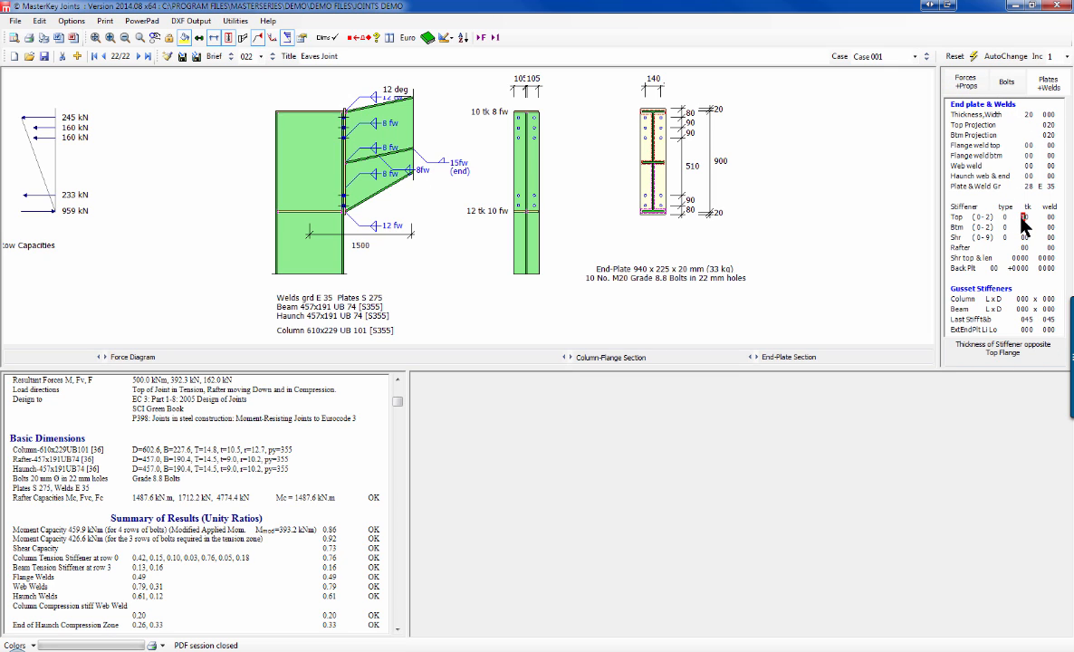
type("0")
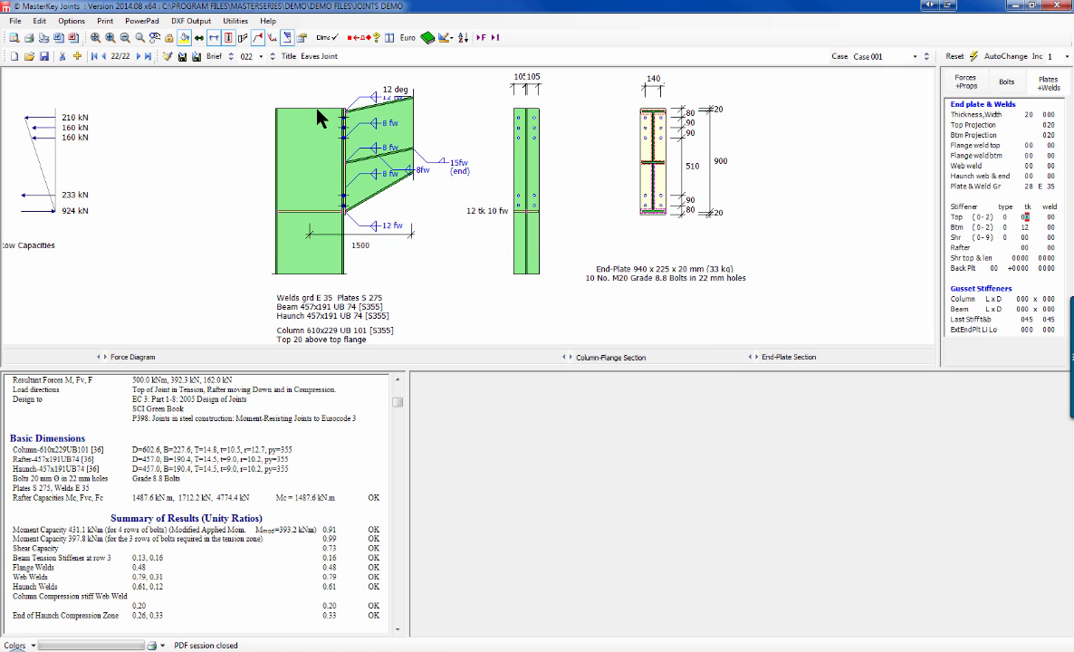
left_click(498, 41)
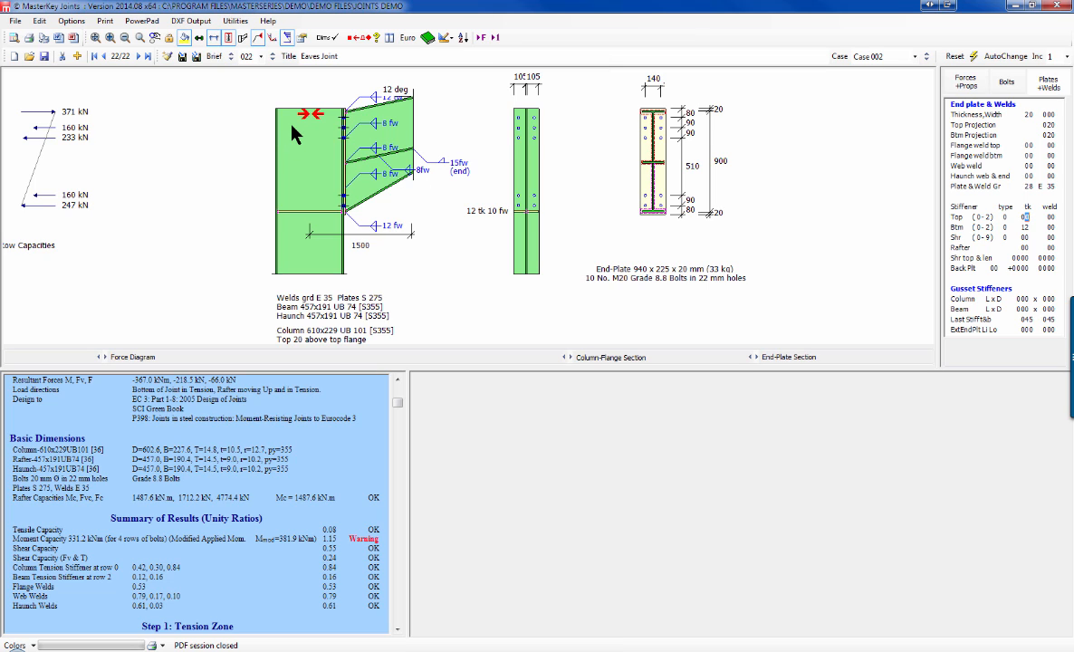
Step: Restore the 10 mm thick column stiffener opposite the rafter's top flange
left_click(1022, 218)
type("1")
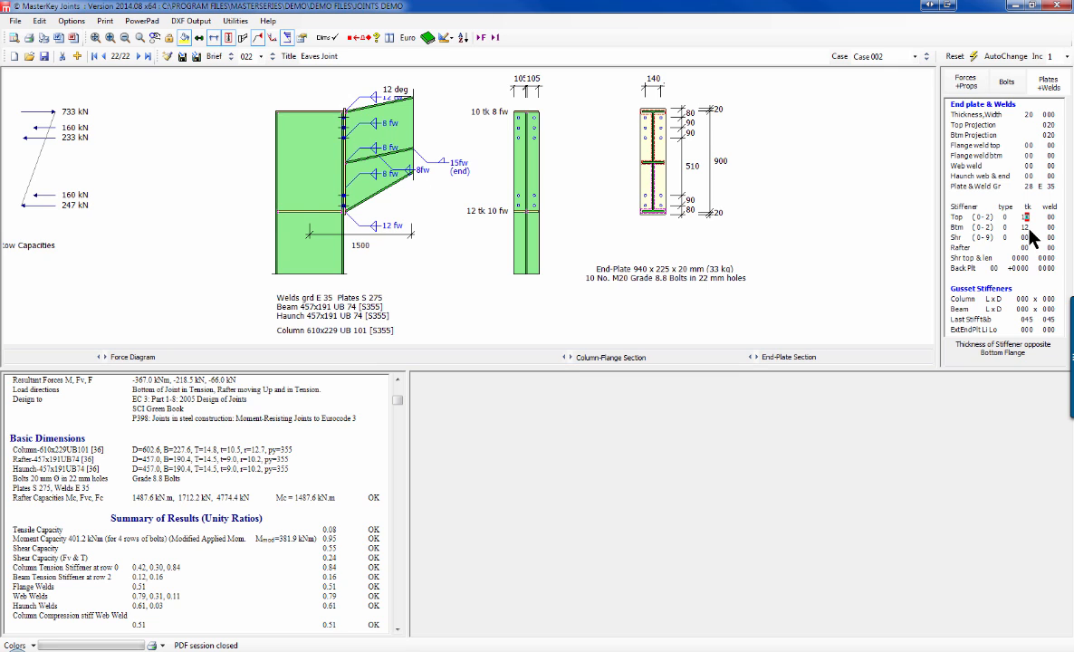
Step: Reset the eaves joint to its default bolts, plates and stiffeners
left_click(974, 57)
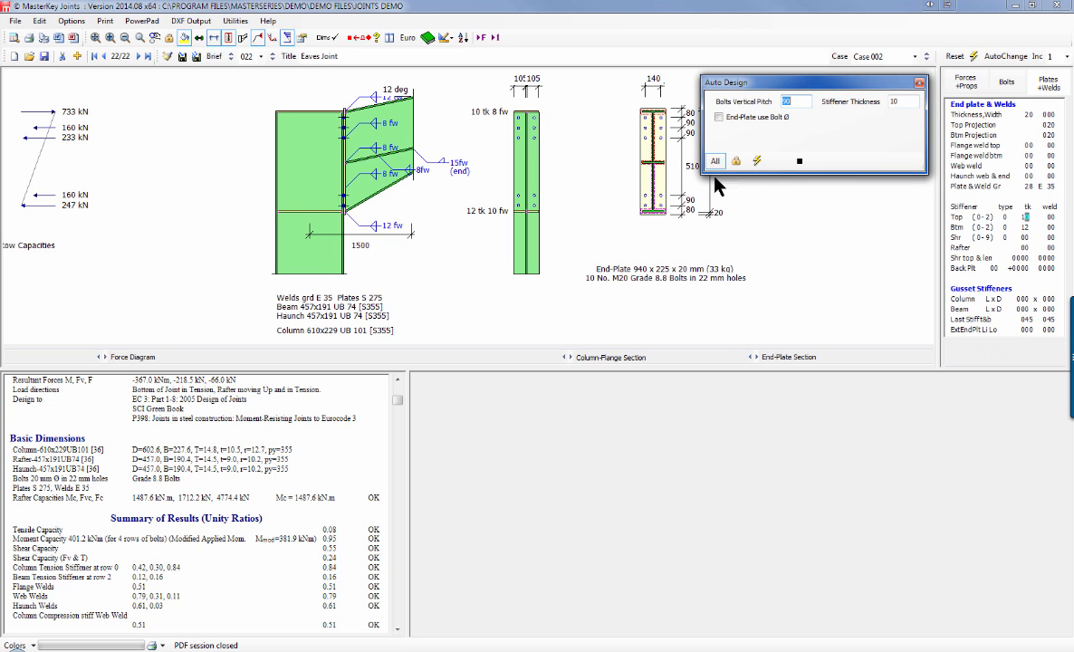
left_click(953, 56)
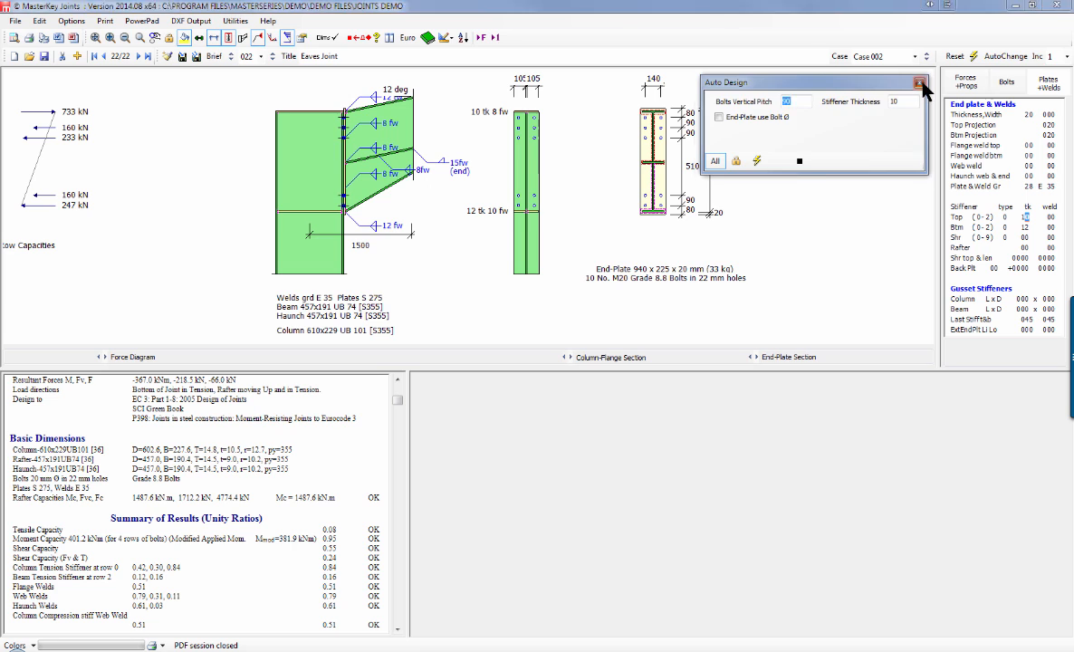
left_click(918, 83)
left_click(955, 56)
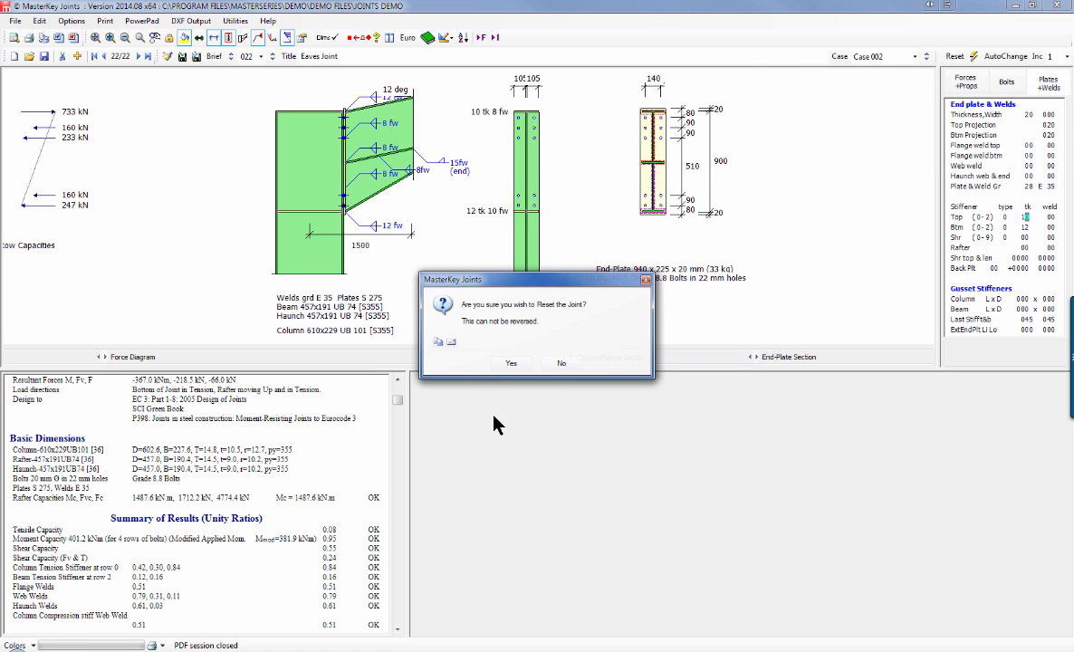
left_click(509, 364)
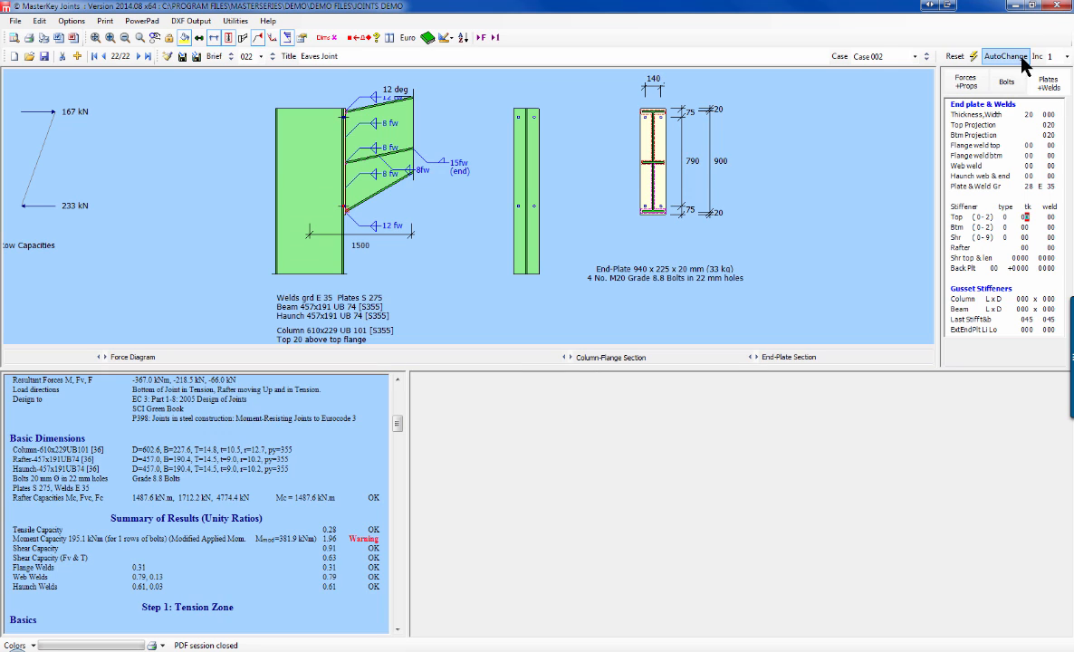
Step: Set the bottom bolt group's end spacing to 90 mm and auto-design the joint with 90 mm bolt pitch and 10 mm stiffeners
left_click(1007, 82)
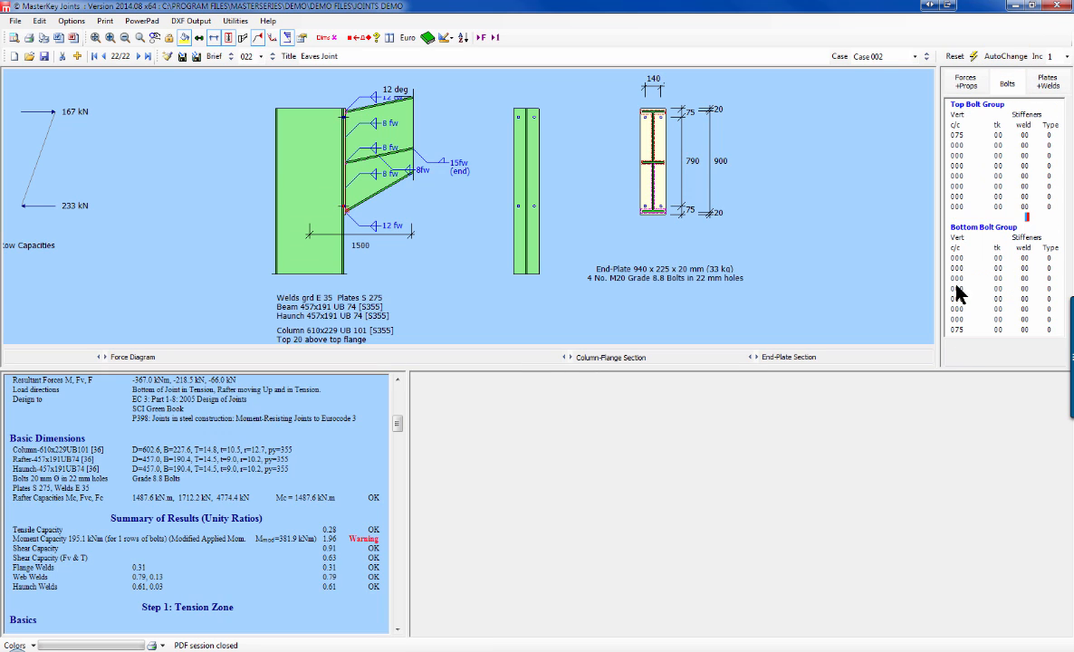
left_click(958, 330)
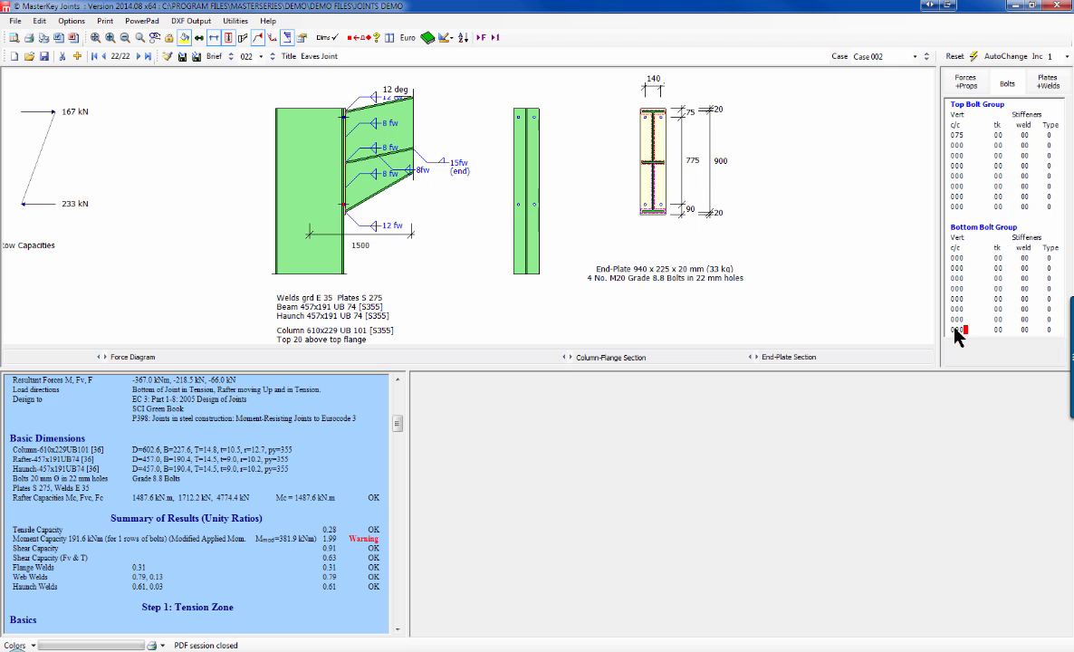
left_click(975, 57)
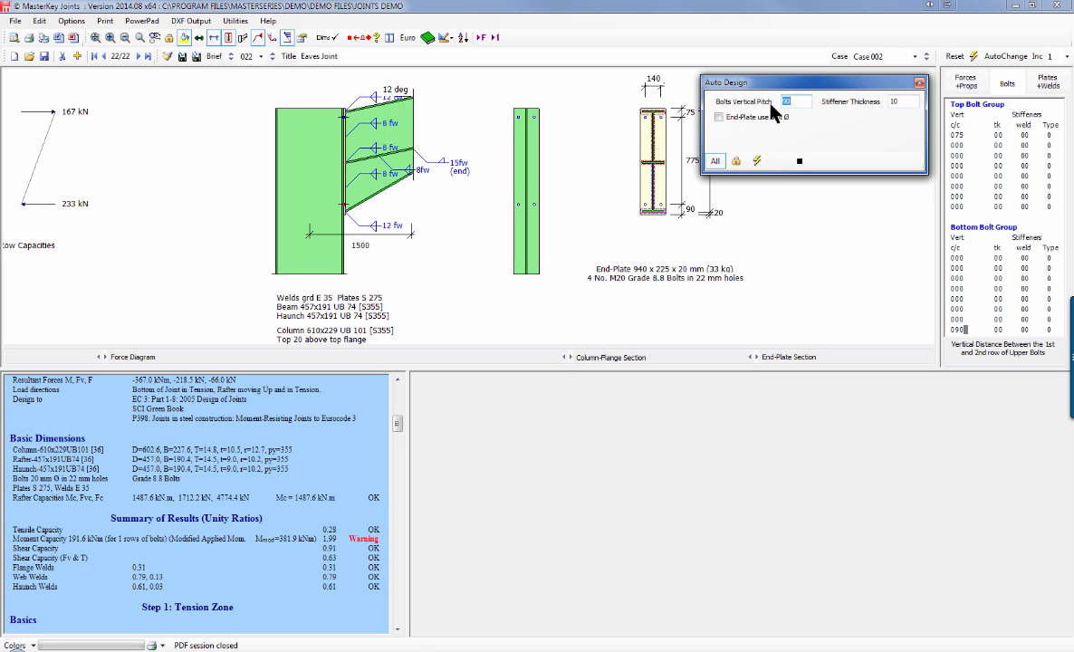
left_click(758, 161)
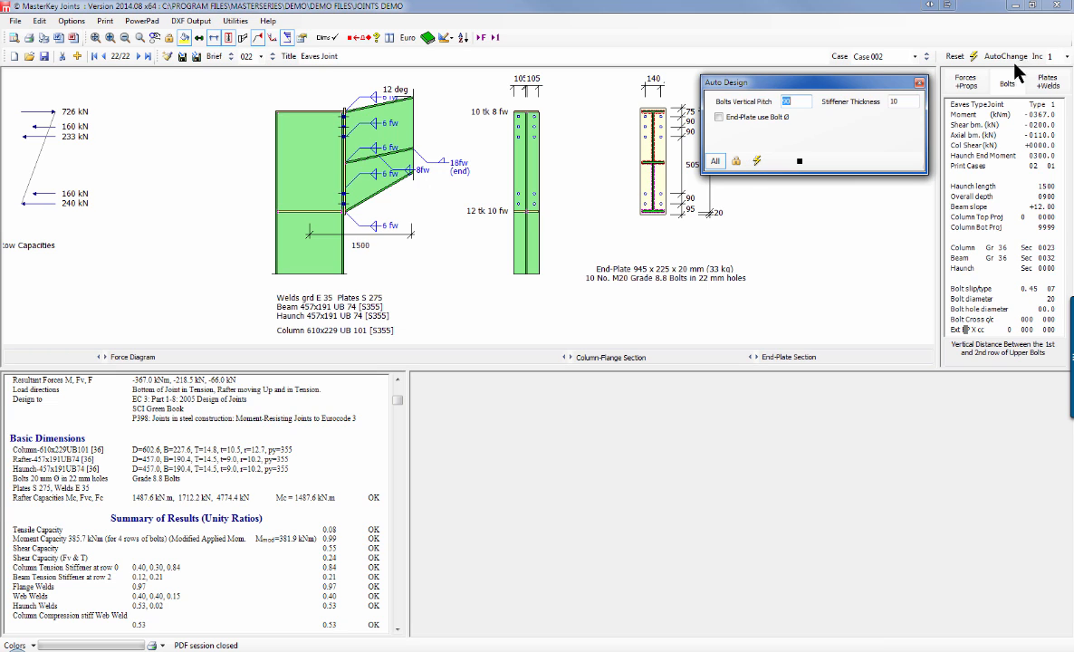
left_click(920, 83)
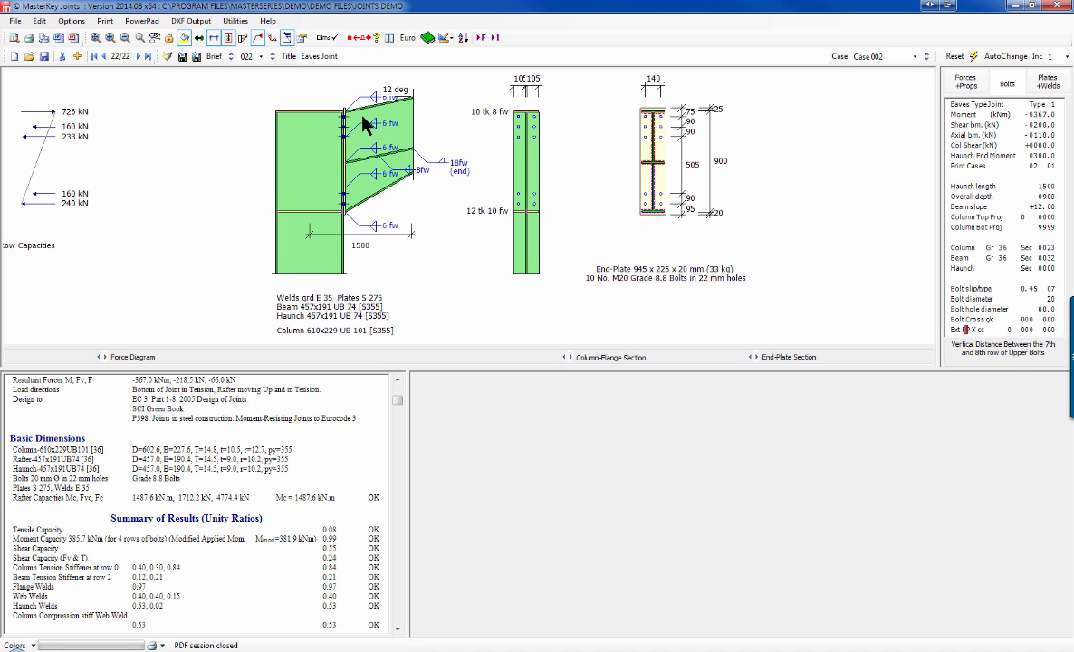
Step: Set the weld at the haunch end to 10 mm and the haunch web weld to 6 mm
left_click(1053, 84)
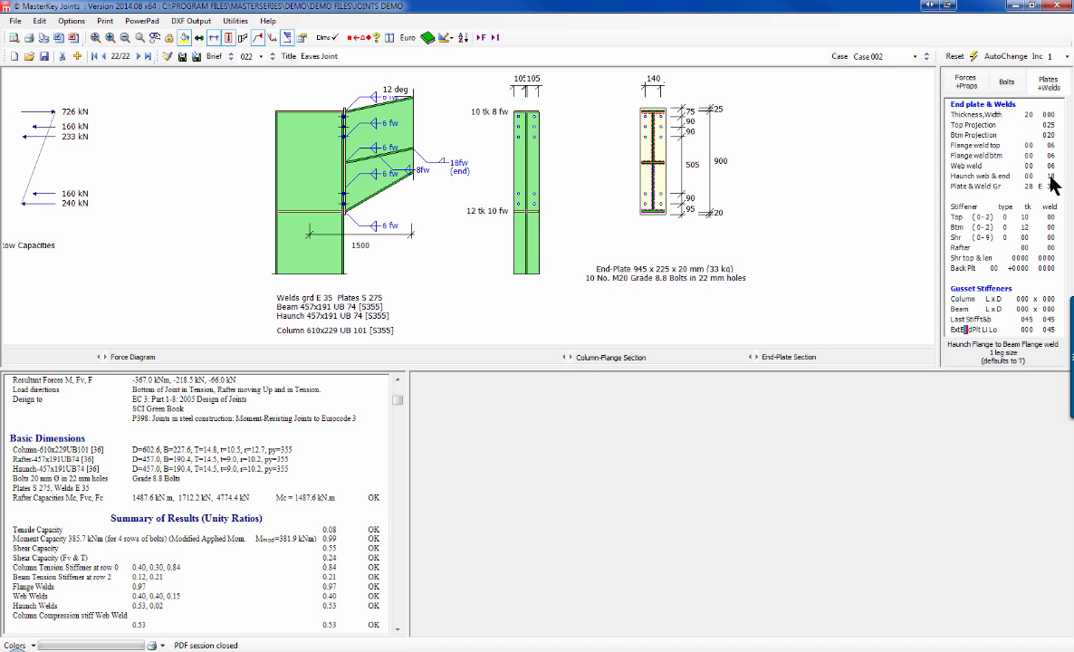
left_click(1051, 178)
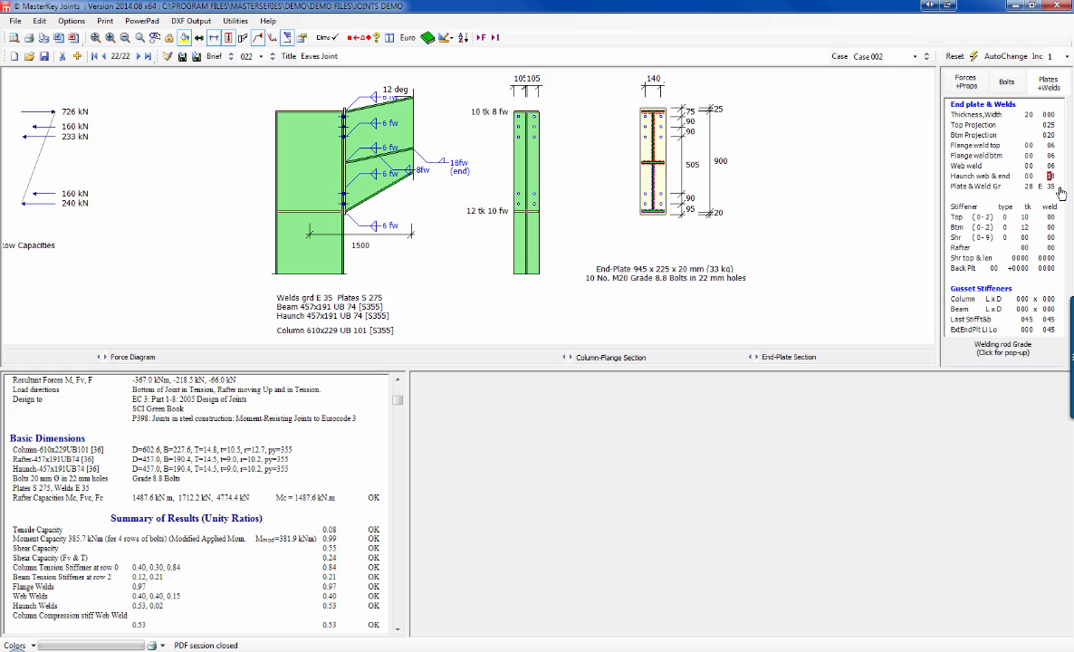
type("12")
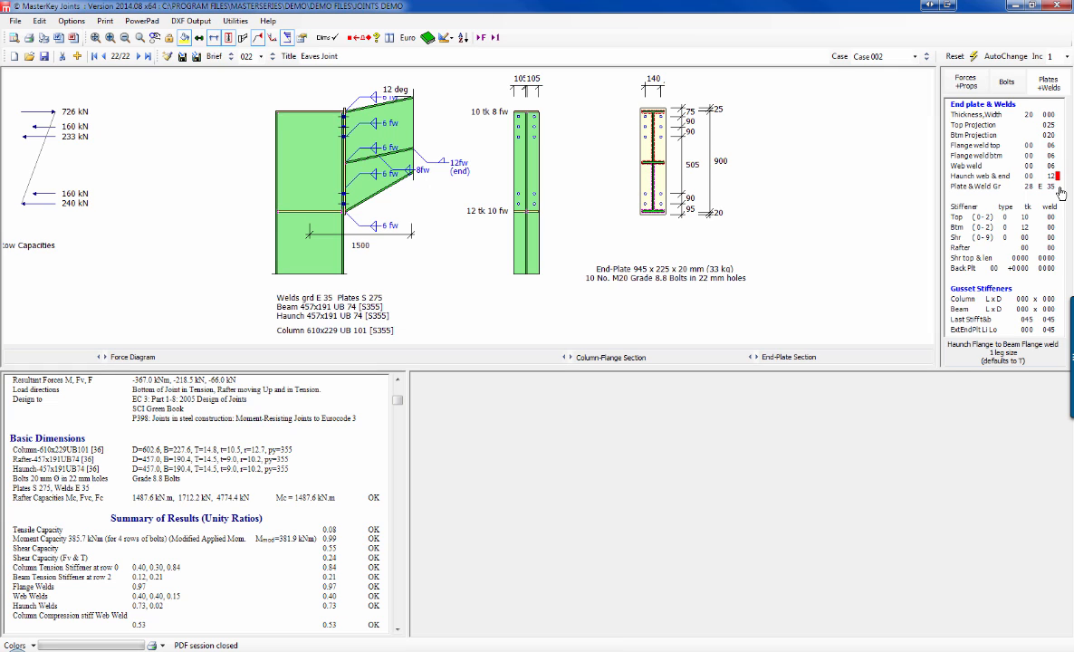
type("10")
key("Left")
key("Left")
key("Left")
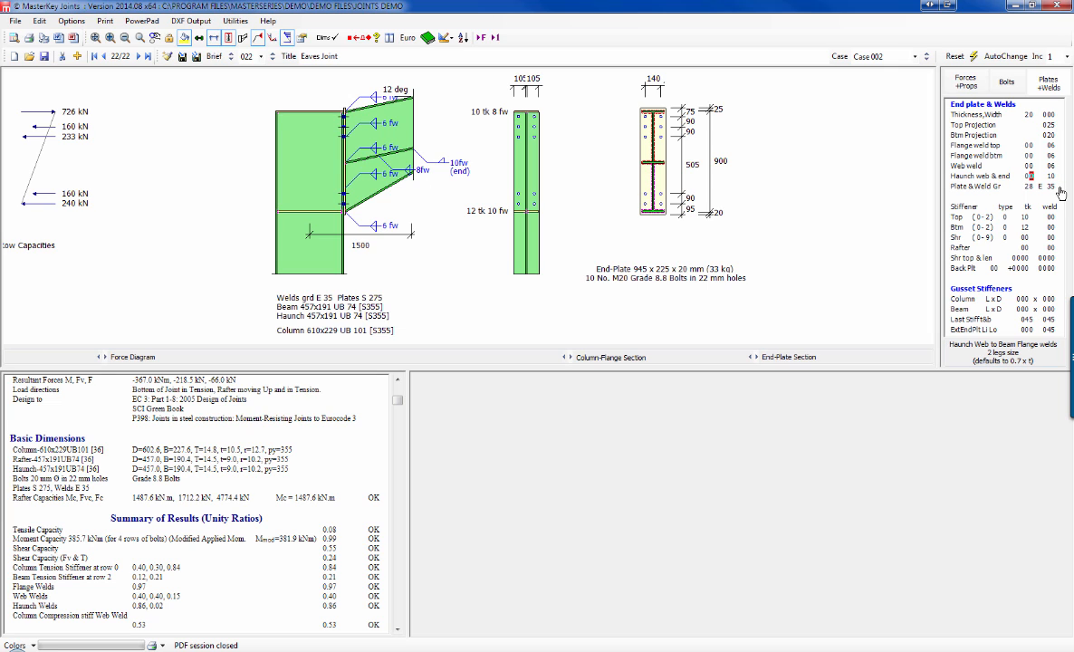
type("6")
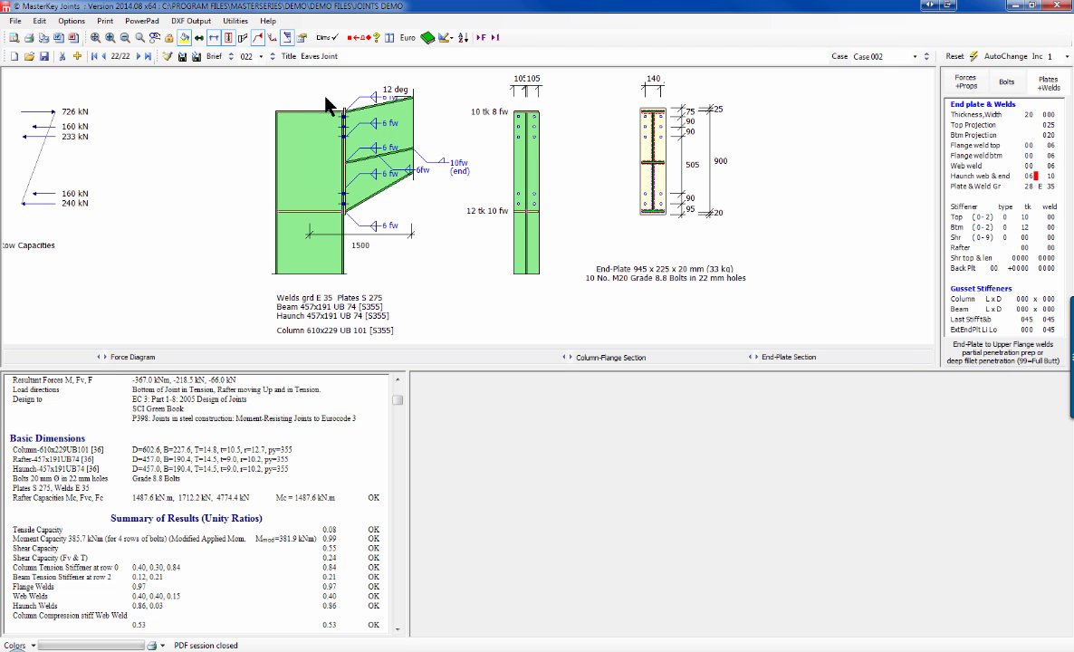
Step: Show the rafter beyond the haunch in the drawing, and set the top flange weld to a 10 mm fillet with 4 mm deep penetration
left_click(229, 38)
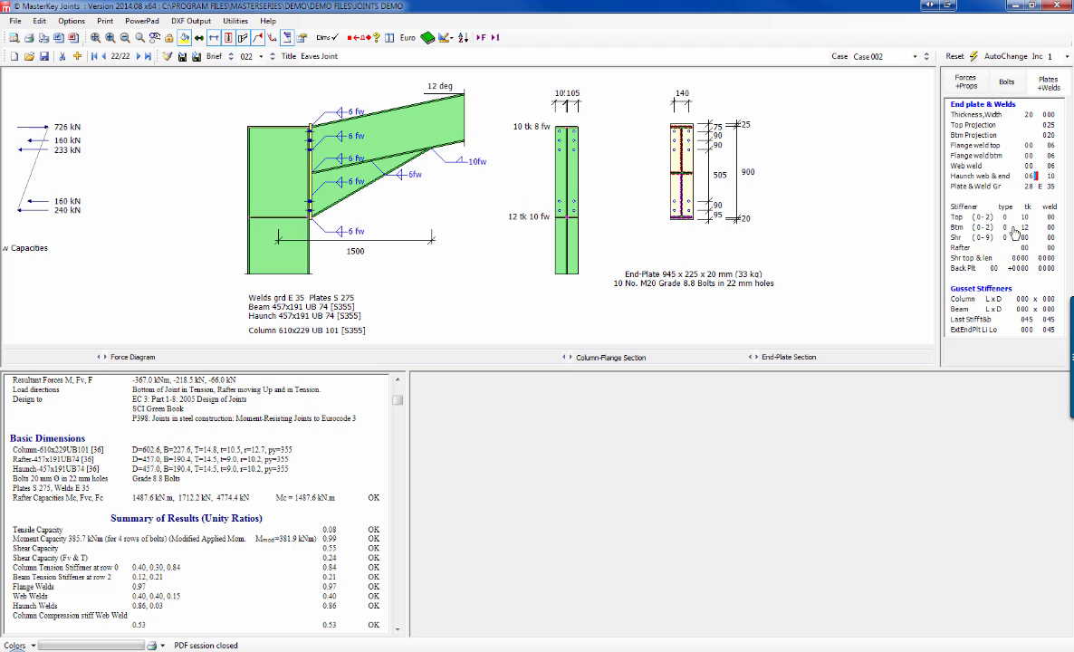
left_click(1053, 145)
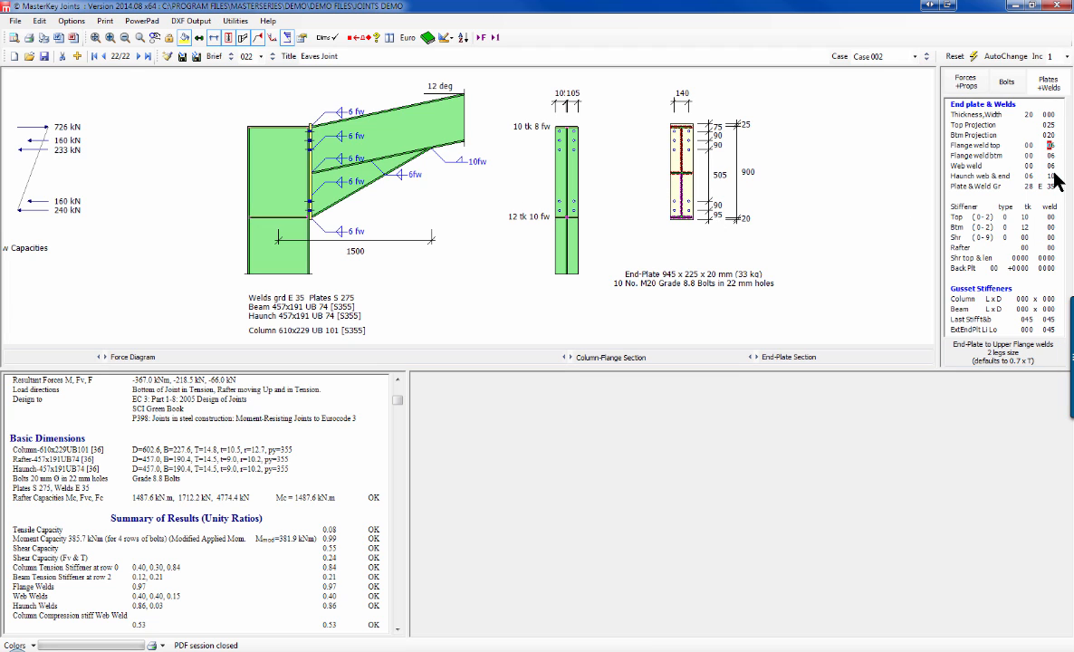
type("15")
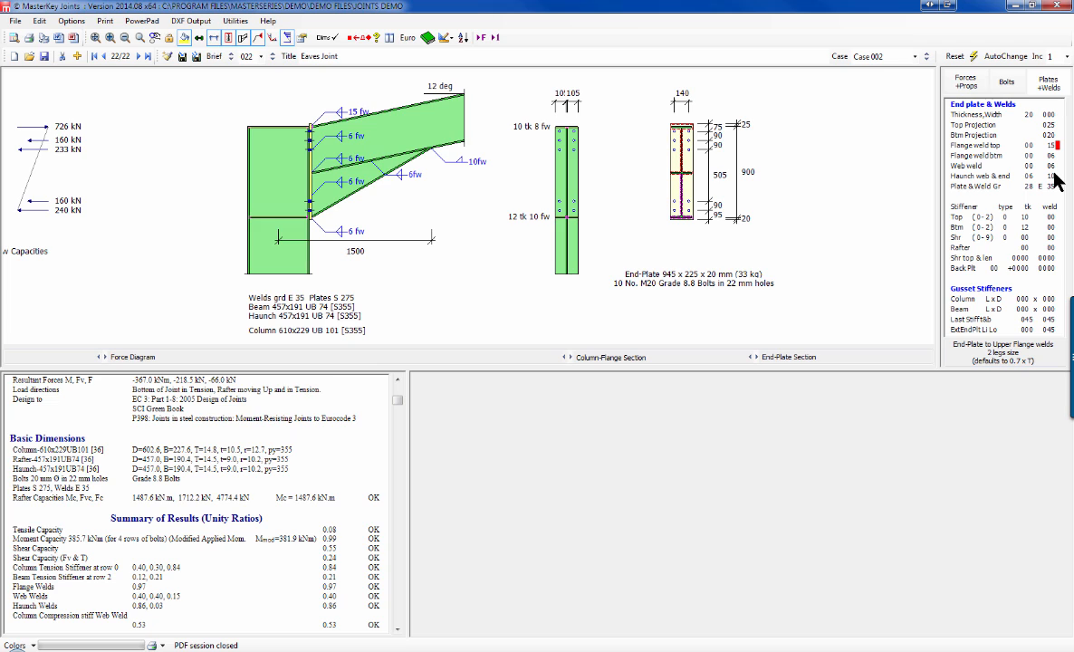
key("Left")
type("0")
key("Left")
key("Left")
type("0")
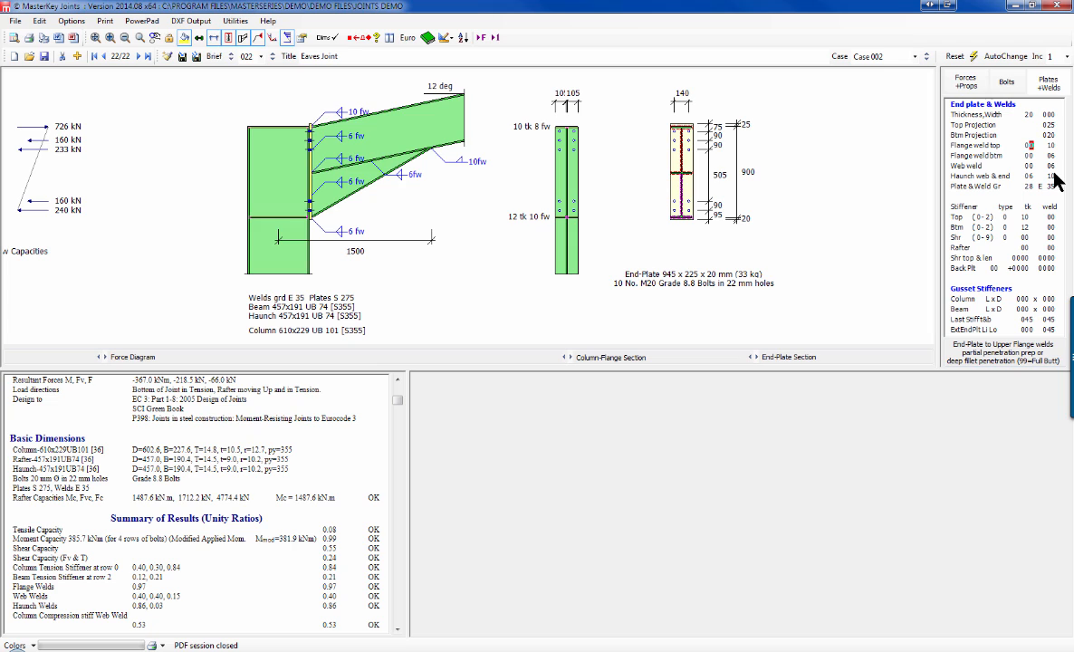
type("5")
type("0")
Step: Create a new moment connection brief for an I-section beam splice
left_click(79, 57)
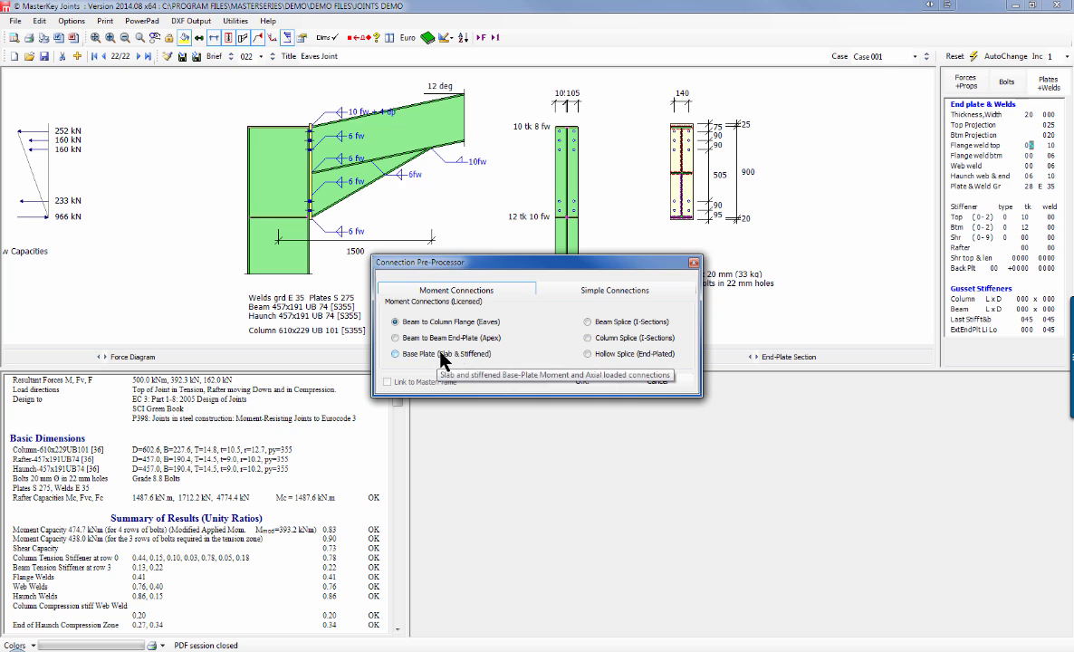
left_click(591, 322)
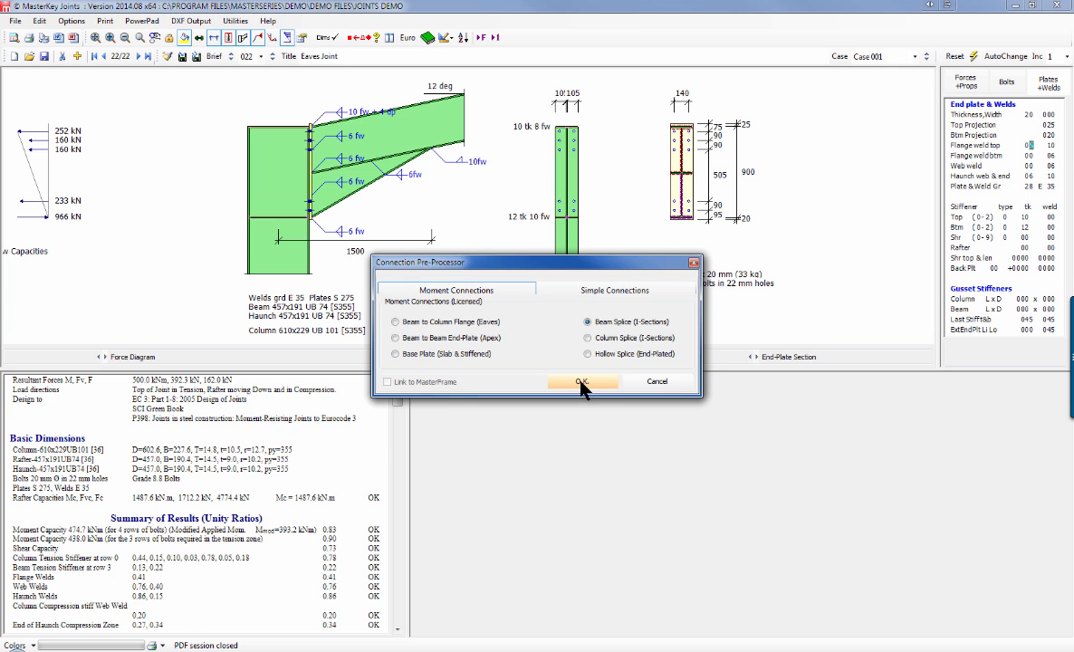
left_click(582, 383)
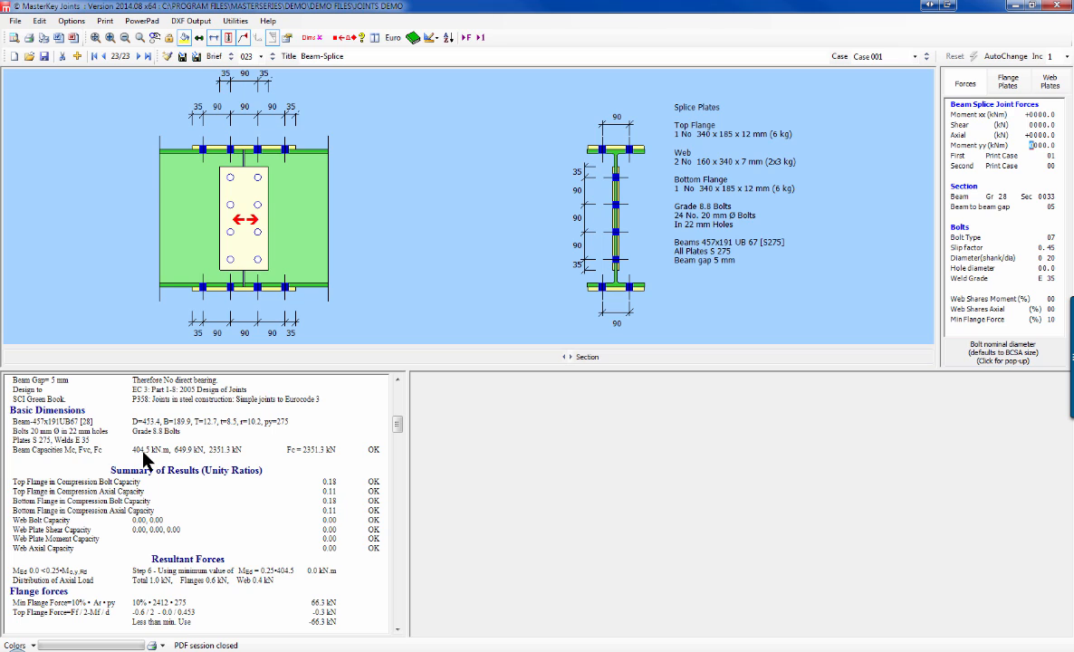
Step: Set the beam splice forces to 250 kNm major-axis moment, 100 kN shear and 400 kN axial load
left_click(1037, 115)
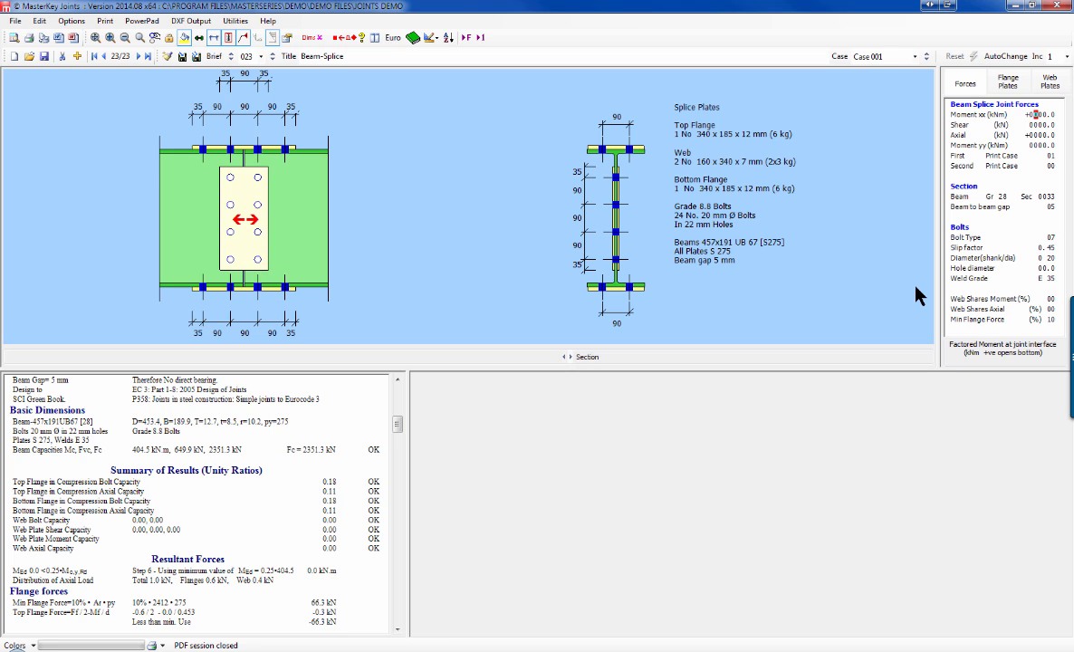
type("25")
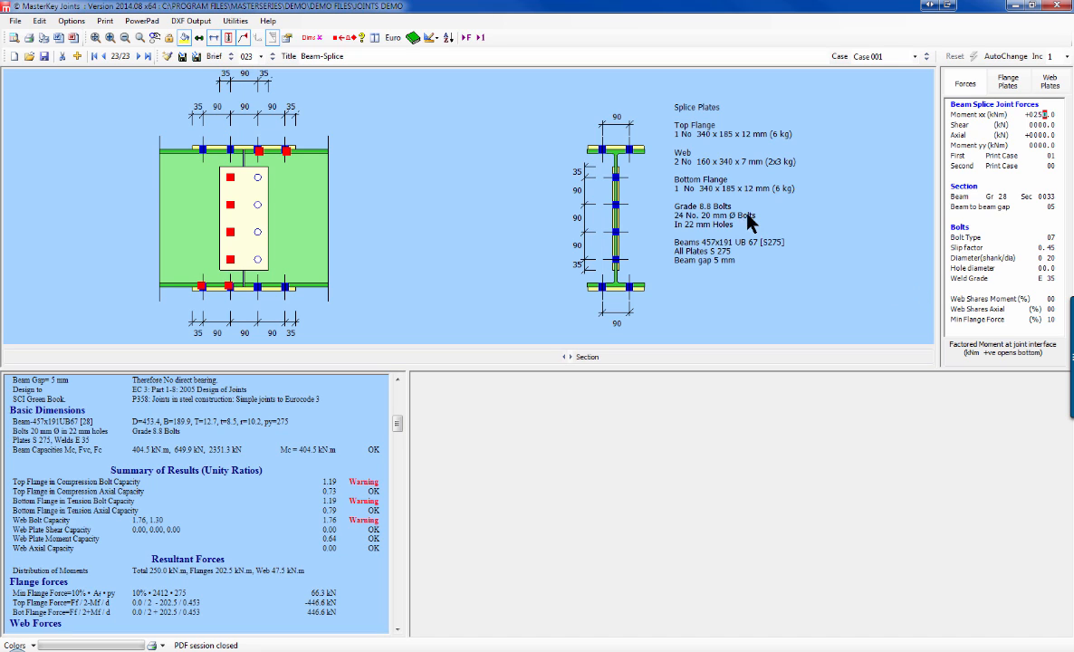
left_click(1036, 124)
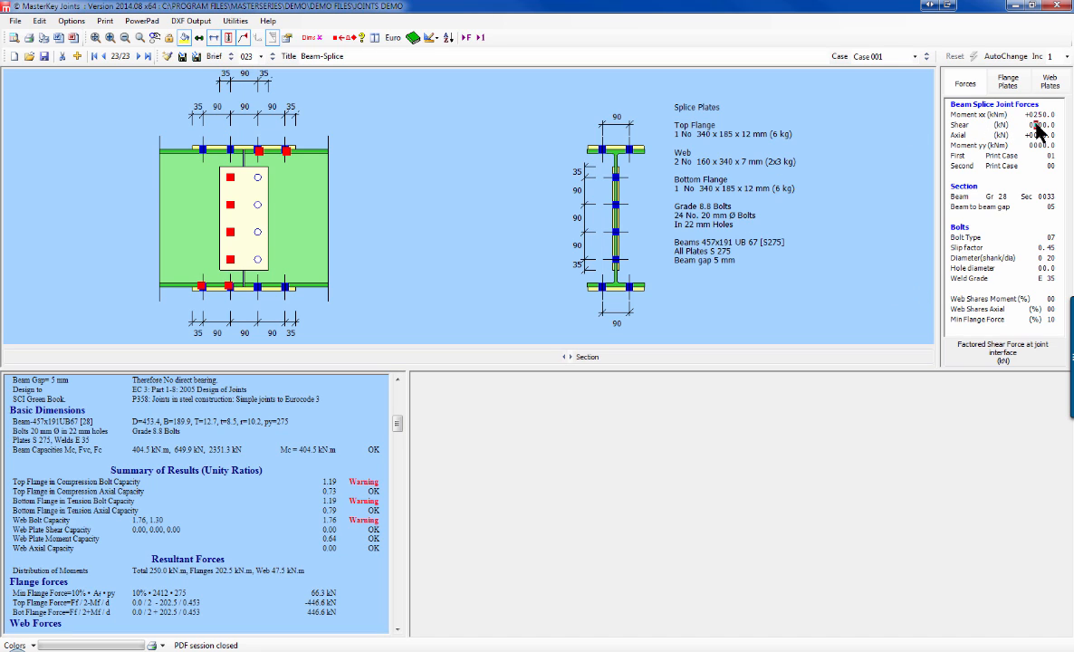
type("1")
key("Return")
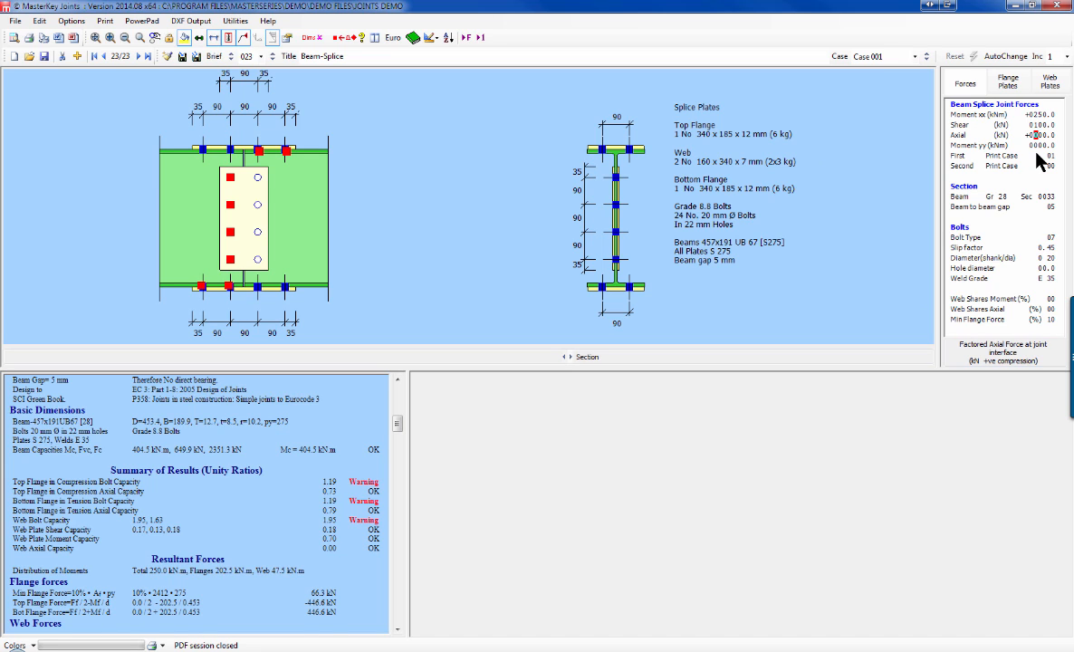
type("4")
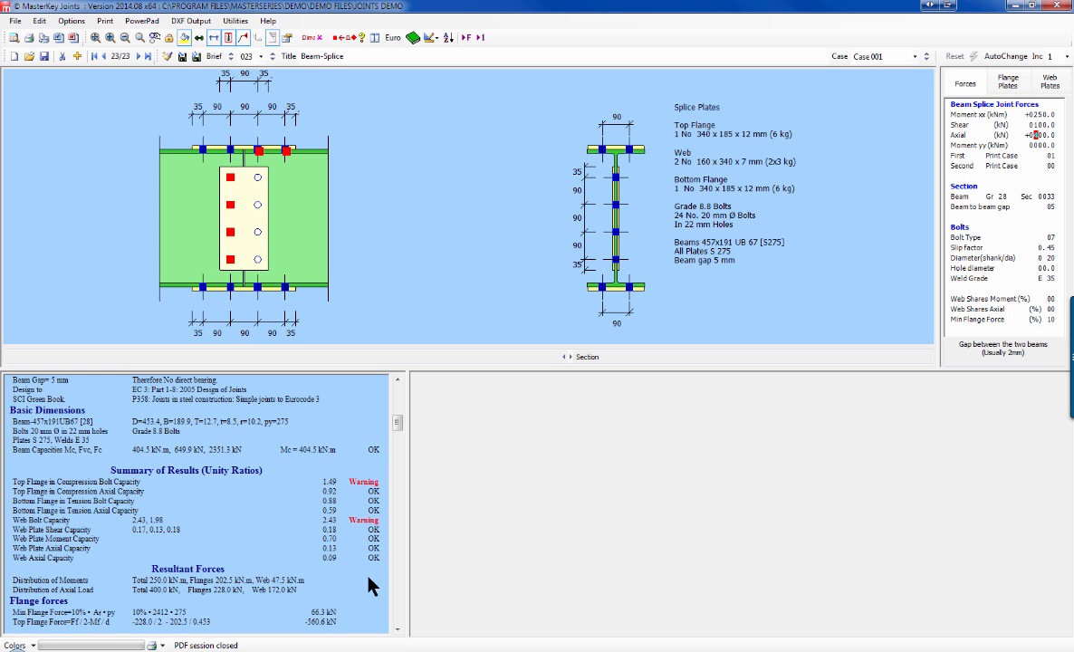
Step: Review the flange bolt shear results, enable AutoChange and increase the top flange plate to 3 bolt rows per beam
left_click_drag(398, 427, 407, 492)
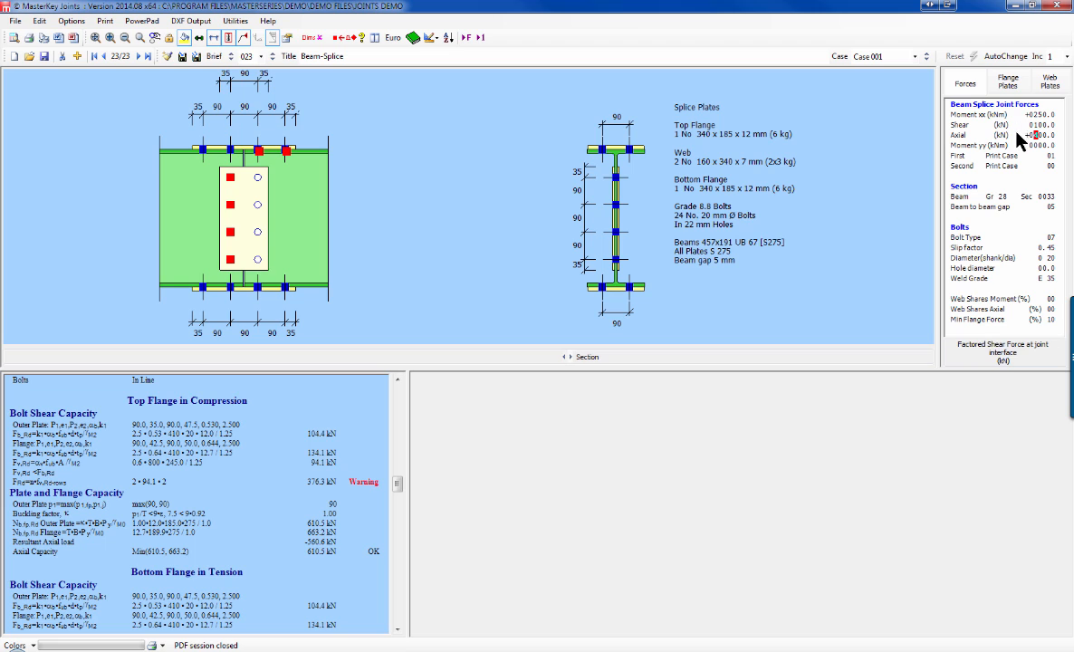
left_click(1003, 62)
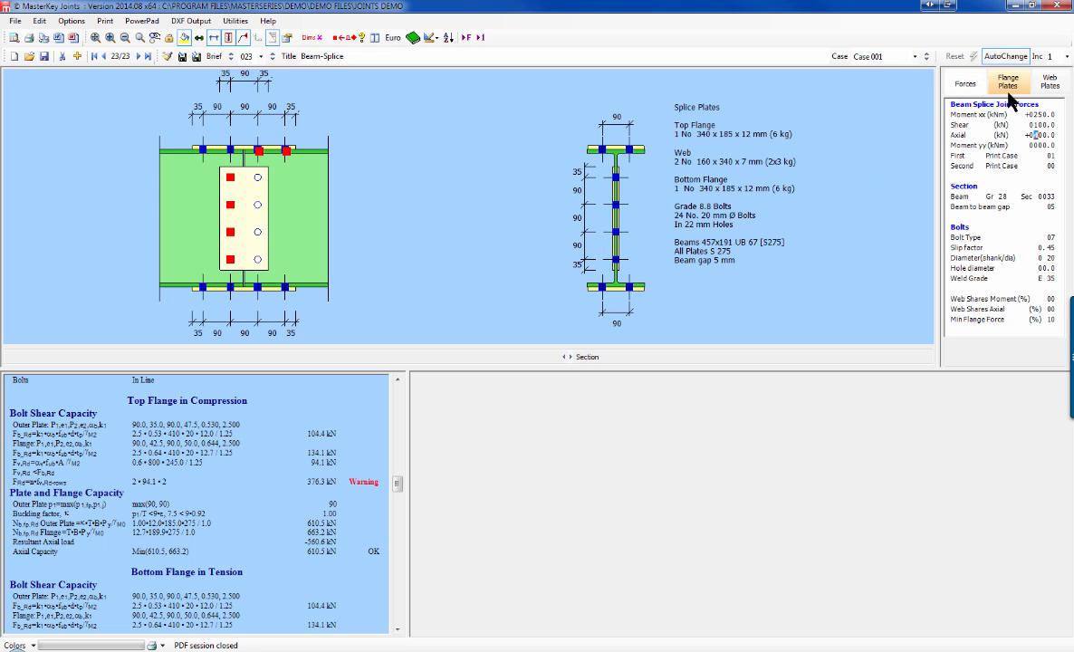
left_click(1010, 87)
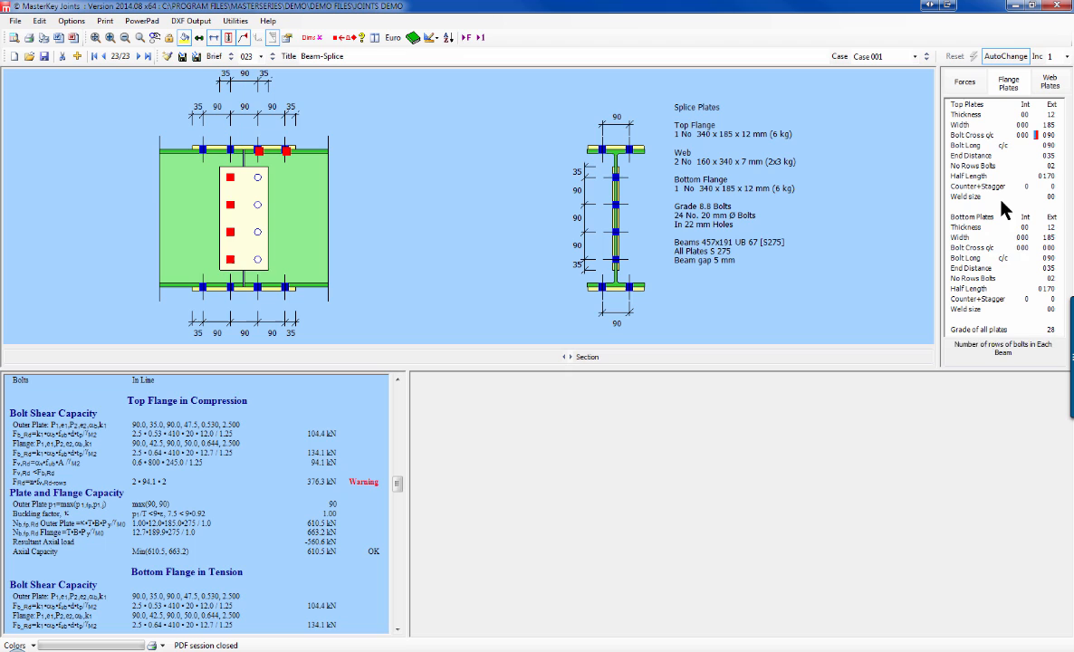
left_click(1050, 165)
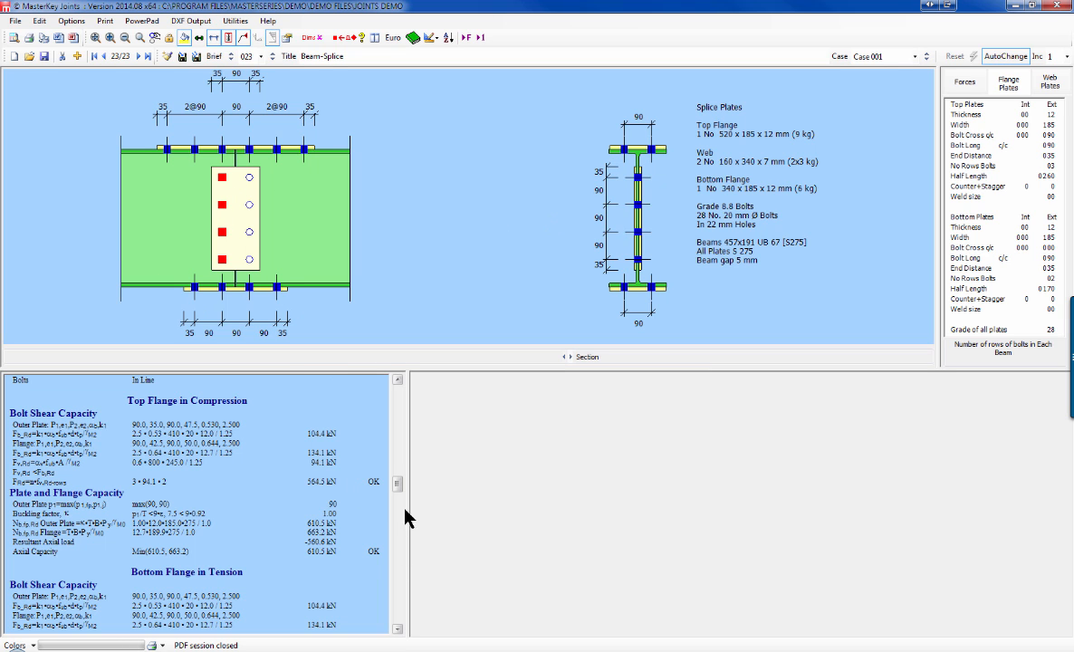
Step: Review the web plate results and increase the web cover plates' longitudinal bolt centres to 2 x 90 mm
left_click_drag(399, 486, 391, 589)
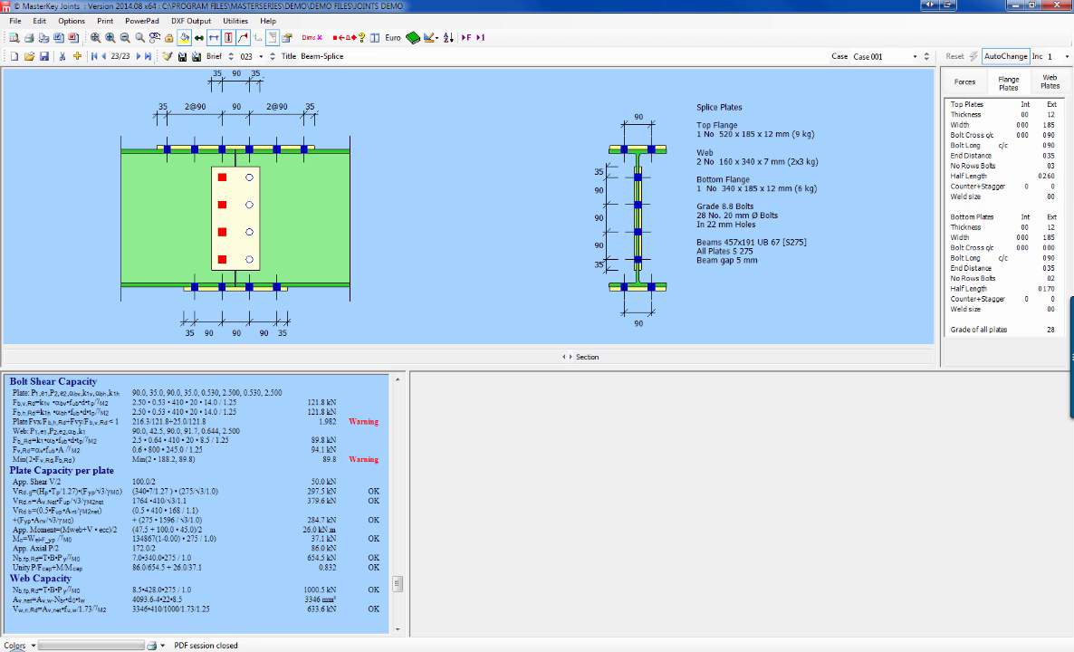
left_click(1050, 83)
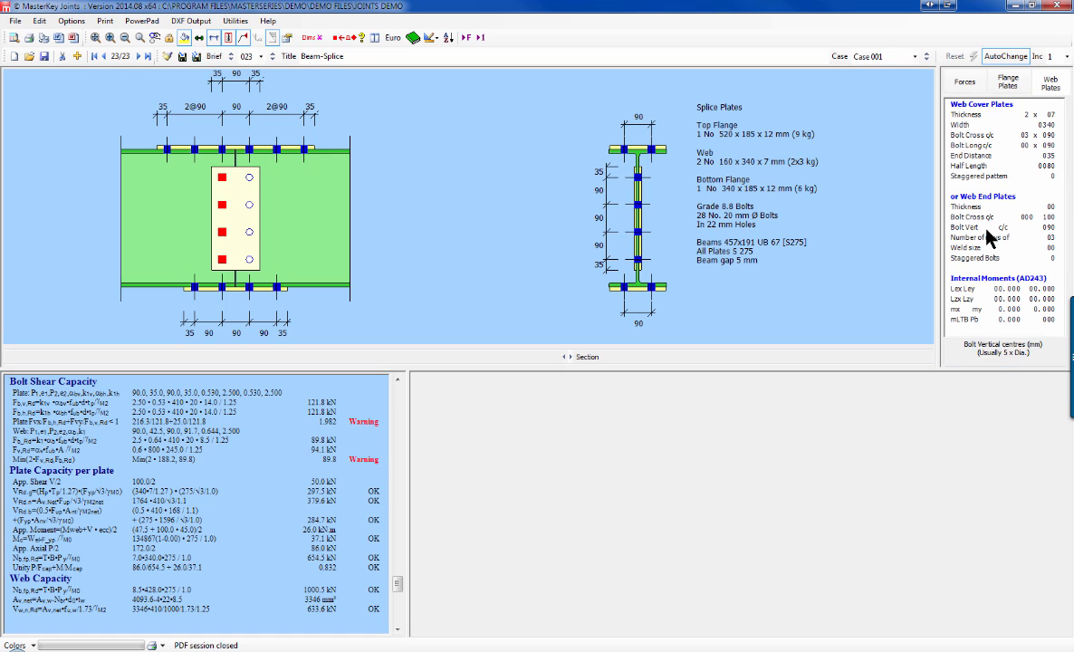
left_click(1026, 144)
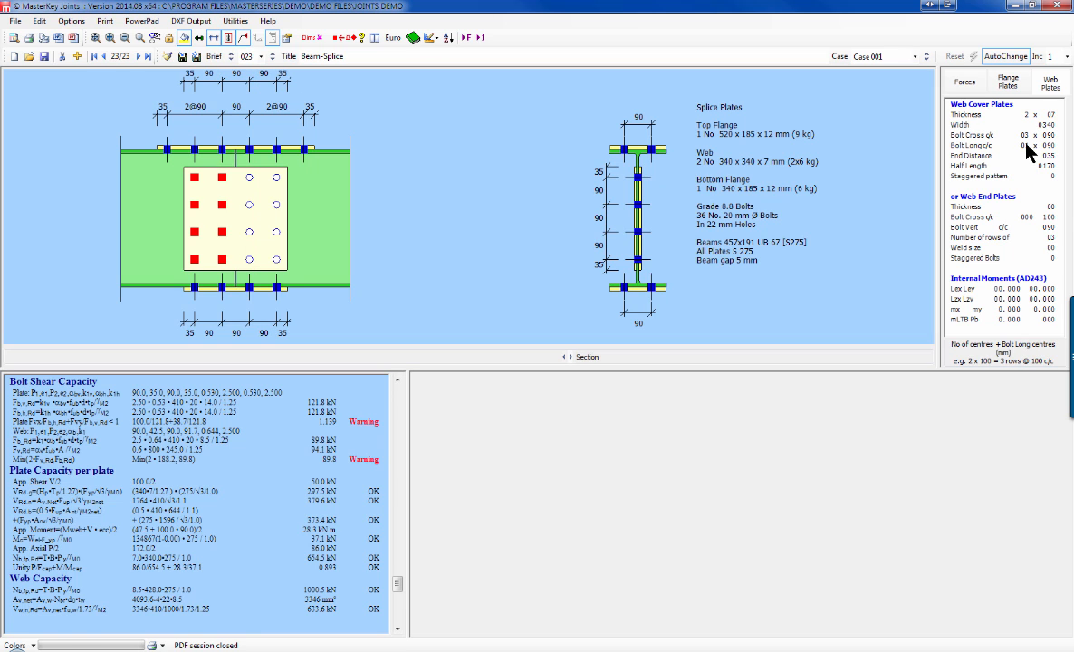
left_click(1027, 146)
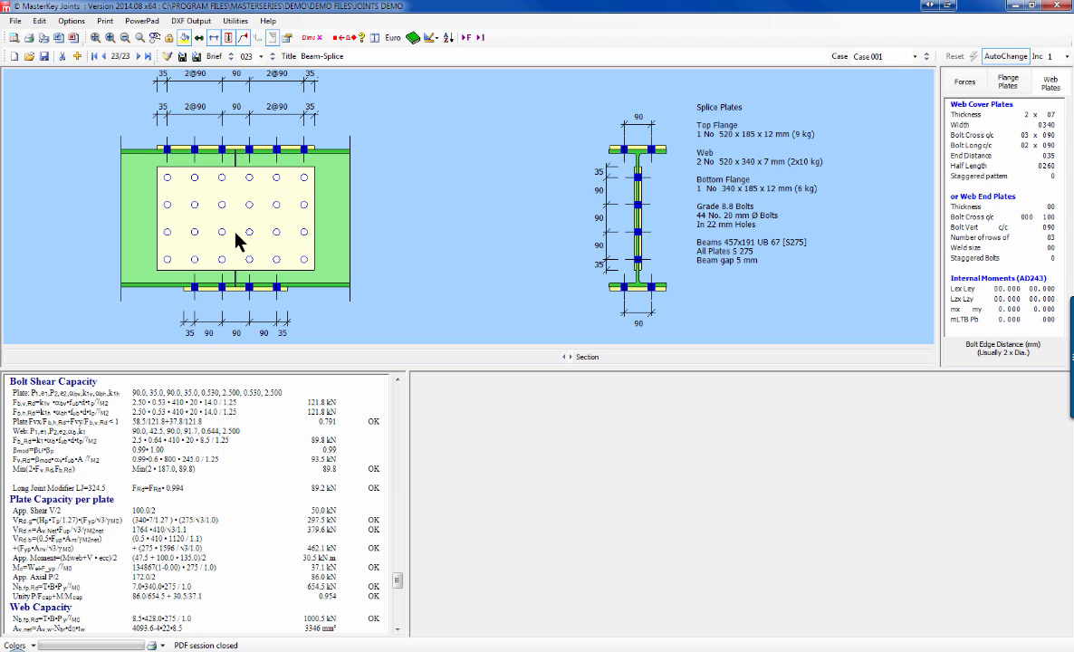
Step: Reduce the web cover plates' longitudinal bolt centres to 1 x 90 mm
right_click(1027, 135)
left_click(1027, 136)
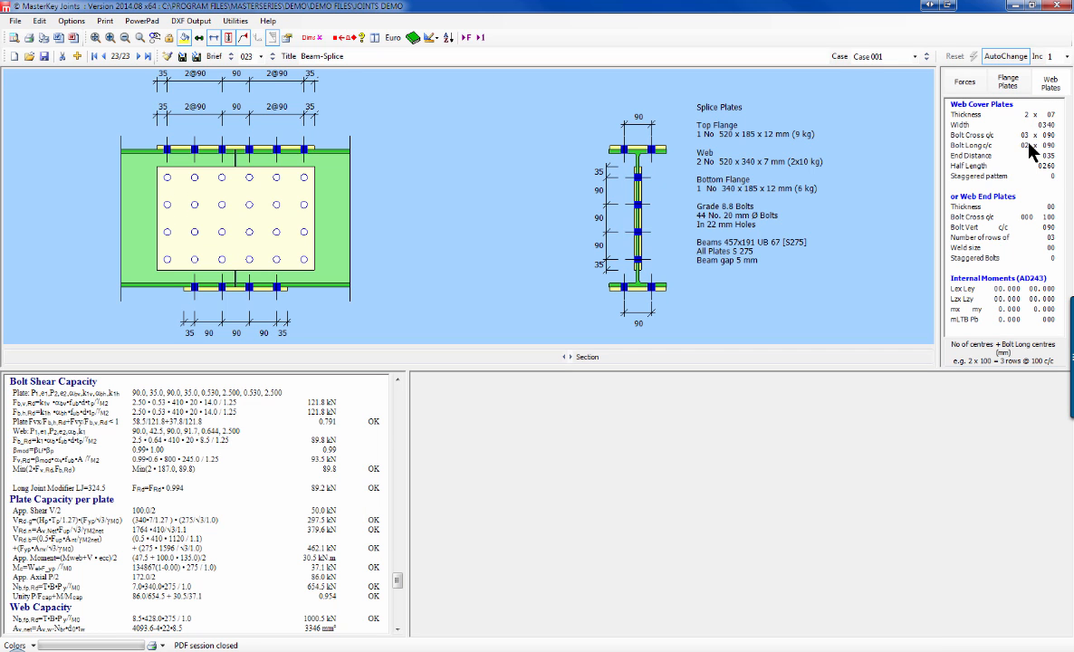
right_click(1025, 145)
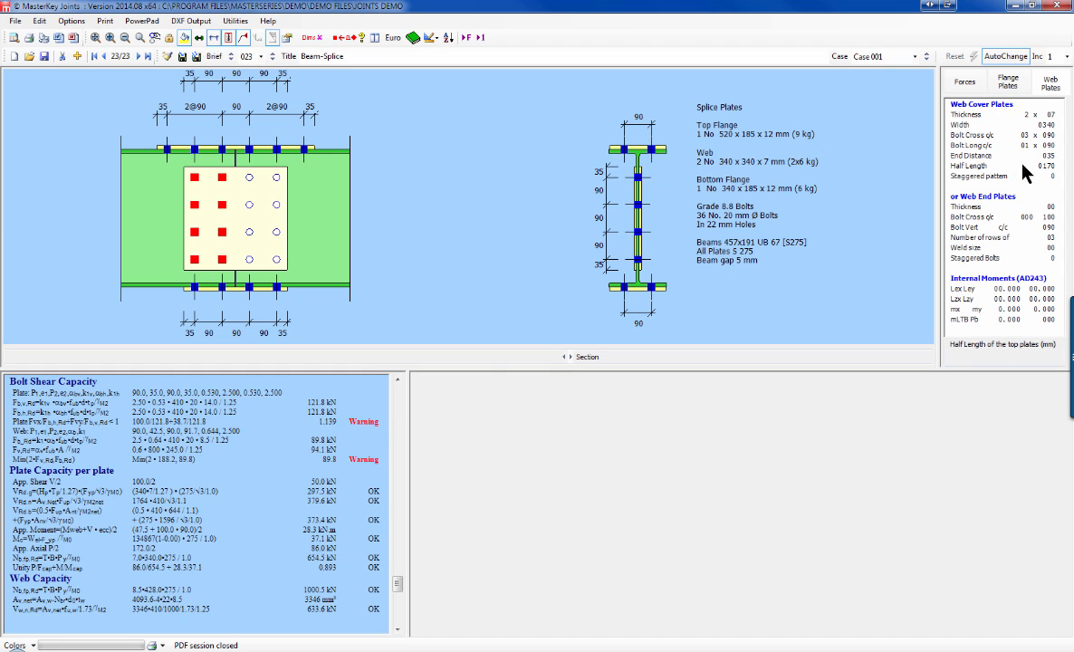
Step: Try widening the web cover plates' cross bolt centres in 1 mm increments to beyond 100 mm
left_click(1051, 136)
left_click(1050, 135)
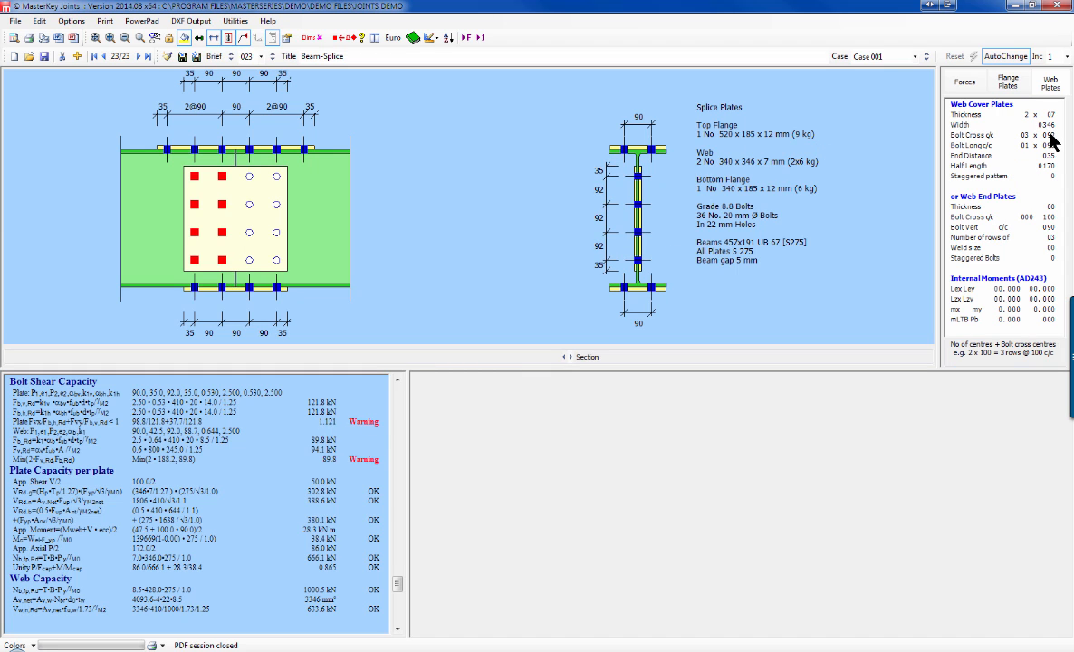
left_click(1050, 134)
left_click(1050, 134)
left_click(1050, 134)
left_click(1050, 134)
left_click(1050, 134)
left_click(1050, 134)
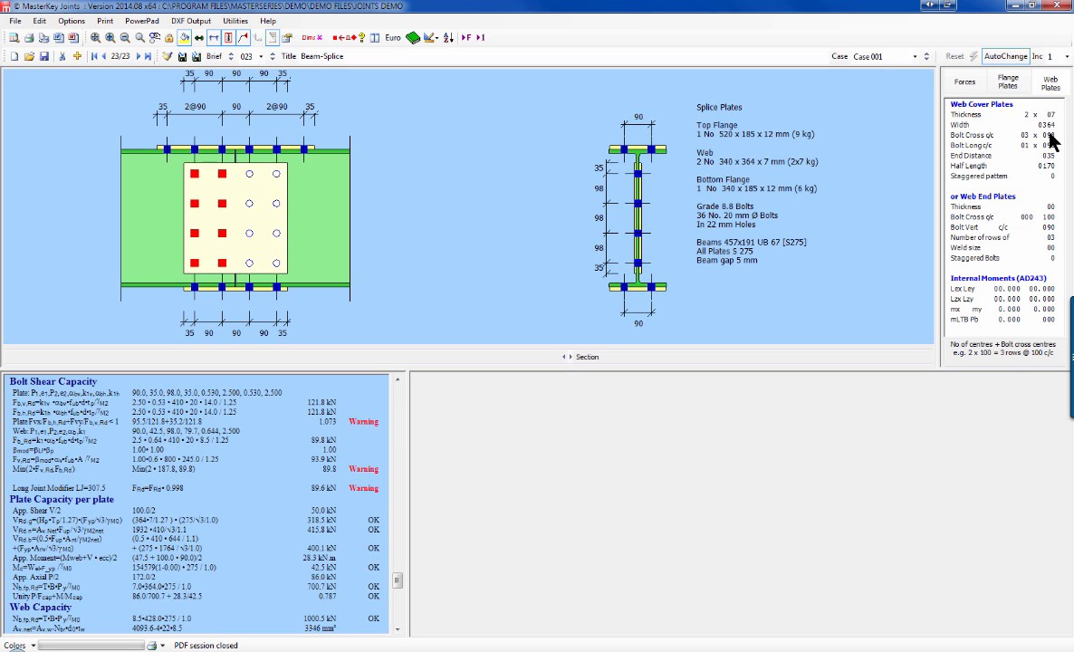
left_click(1050, 134)
left_click(1050, 134)
left_click(1050, 134)
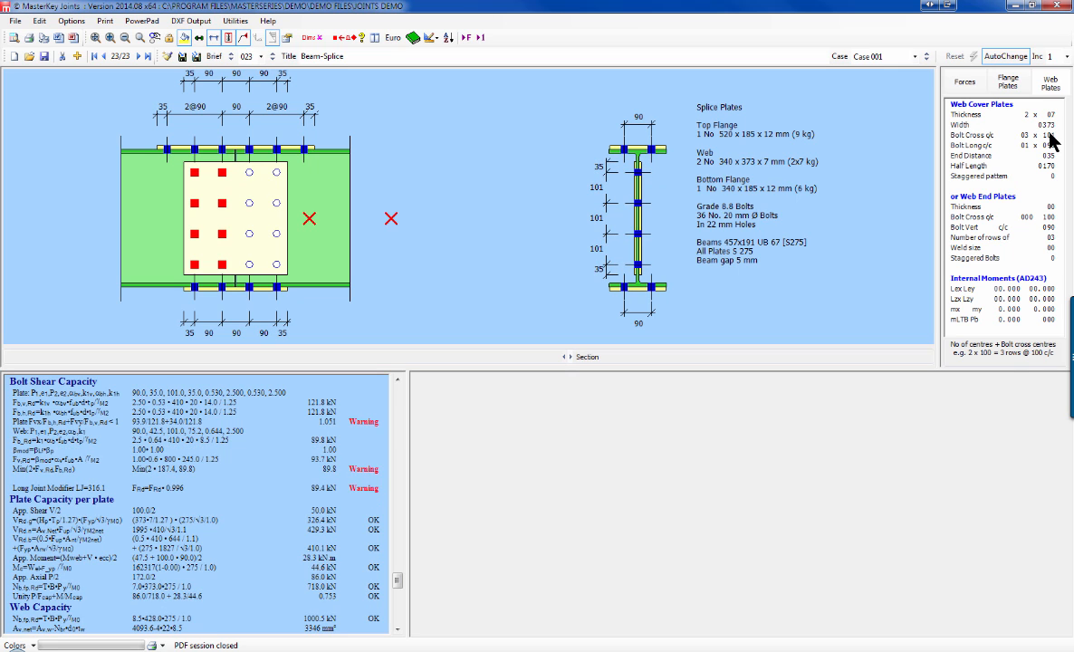
left_click(1050, 133)
left_click(1050, 133)
Step: Bring the web cover plates' cross bolt centres down to 3 x 95 mm
right_click(1047, 134)
right_click(1048, 134)
right_click(1048, 134)
right_click(1047, 134)
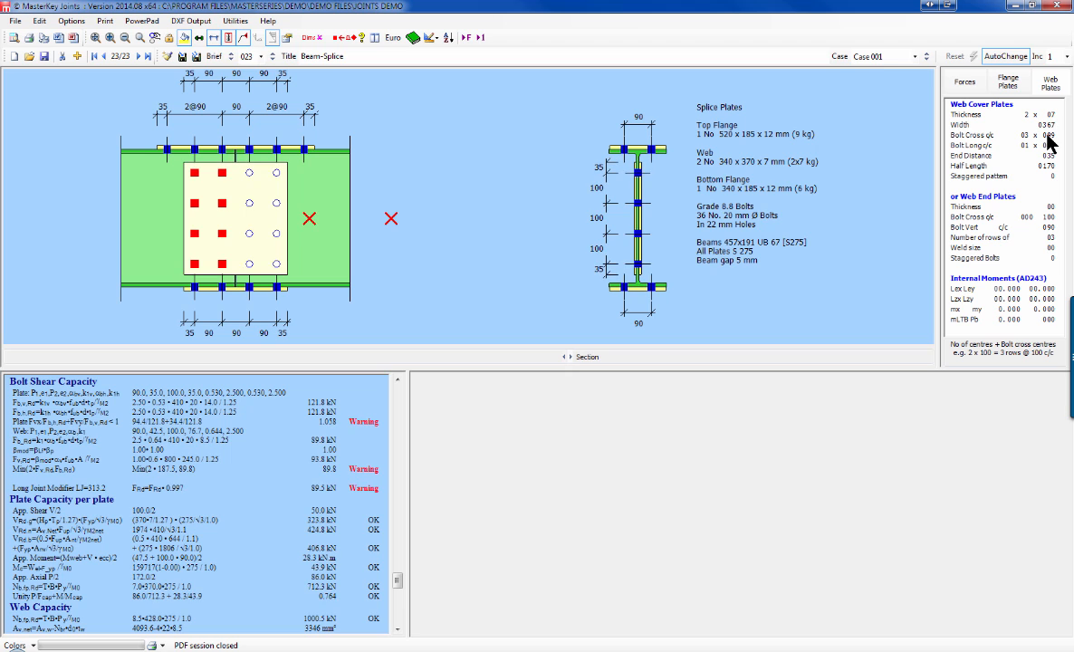
right_click(1048, 136)
right_click(1048, 136)
right_click(1046, 136)
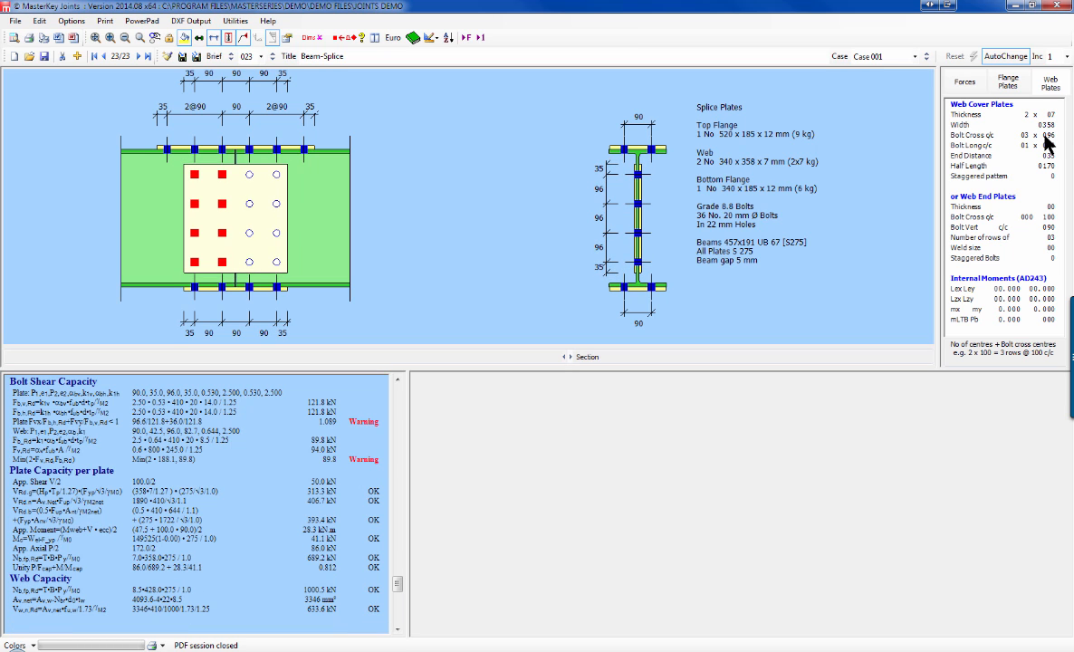
left_click(1046, 136)
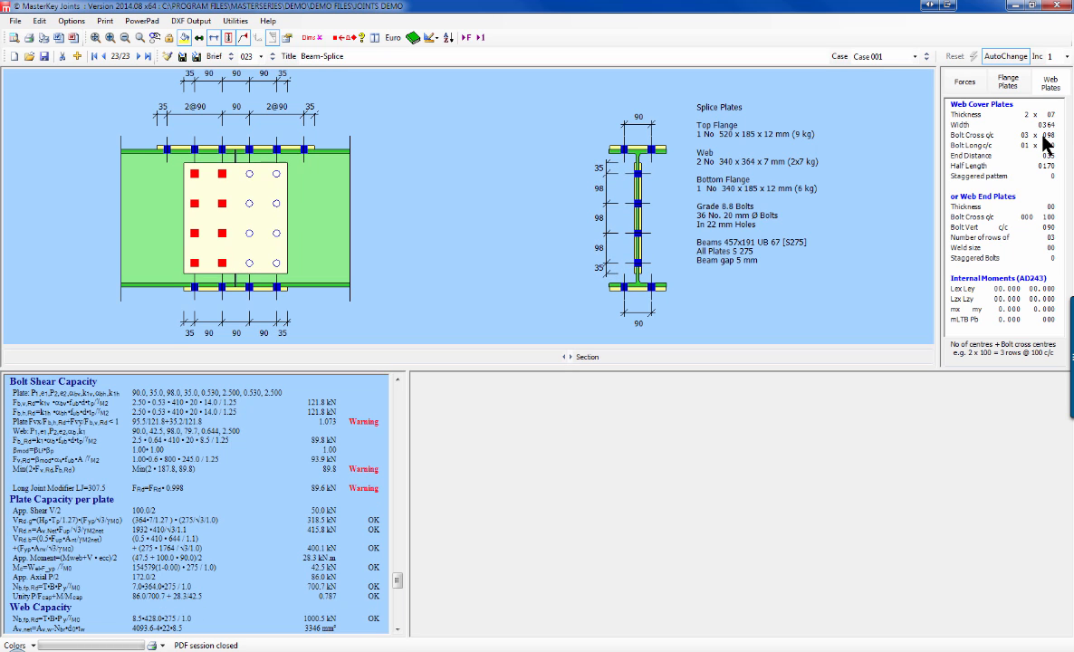
right_click(1046, 137)
right_click(1046, 137)
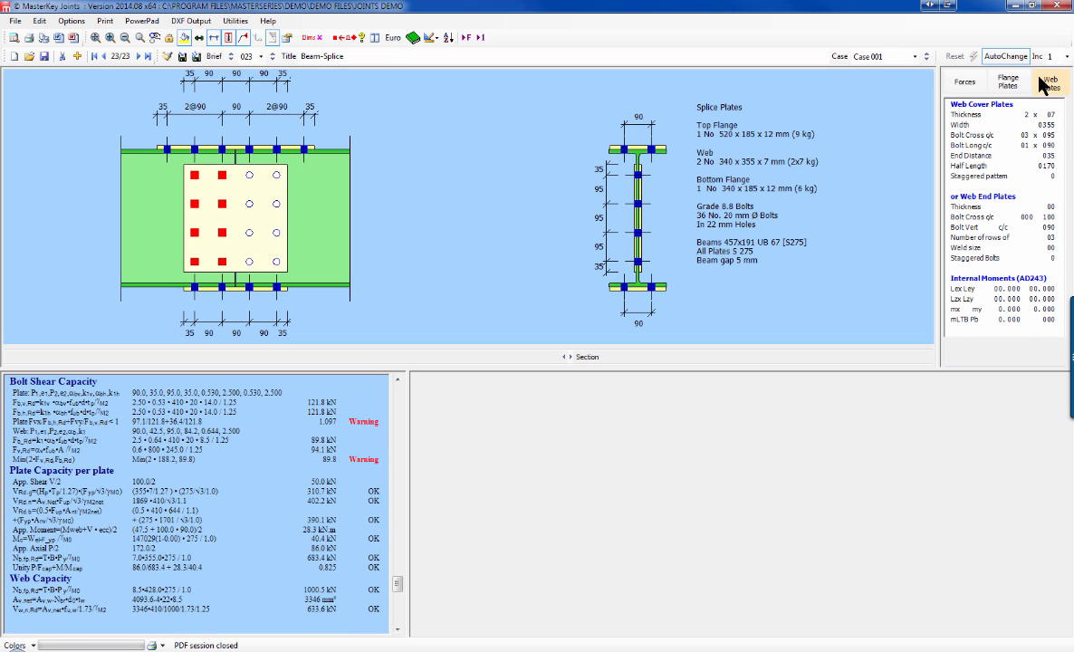
Step: Increase the thickness of the two web cover plates to 10 mm
left_click(1051, 115)
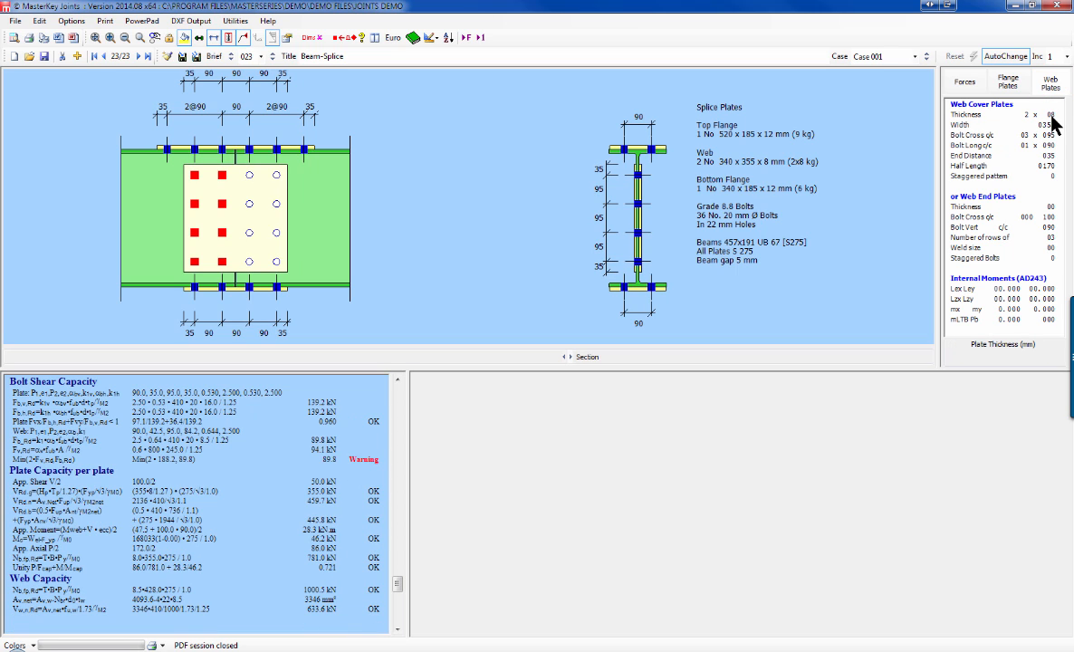
left_click(1050, 115)
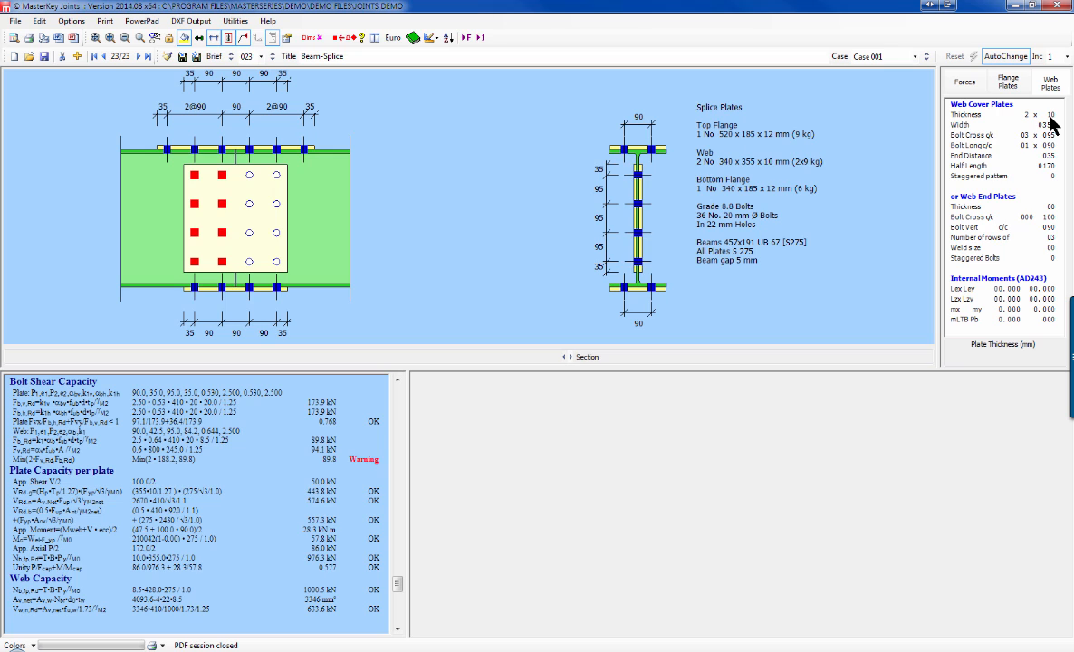
left_click(1047, 116)
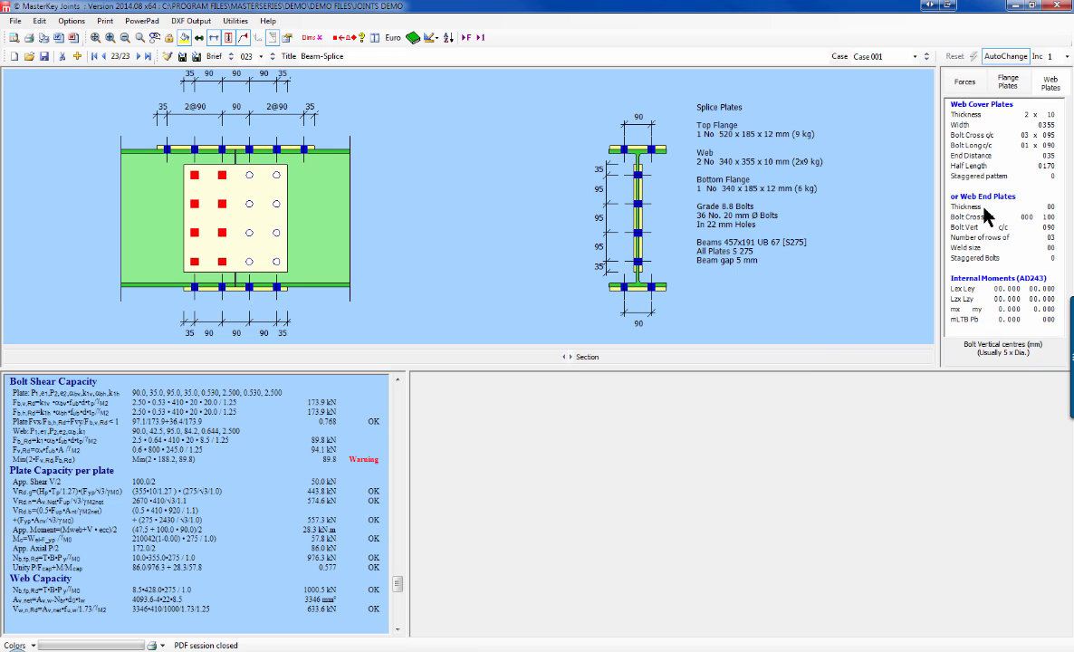
Step: Open the splice's bolt settings and read the dimensional checks for the current bolts
left_click(969, 82)
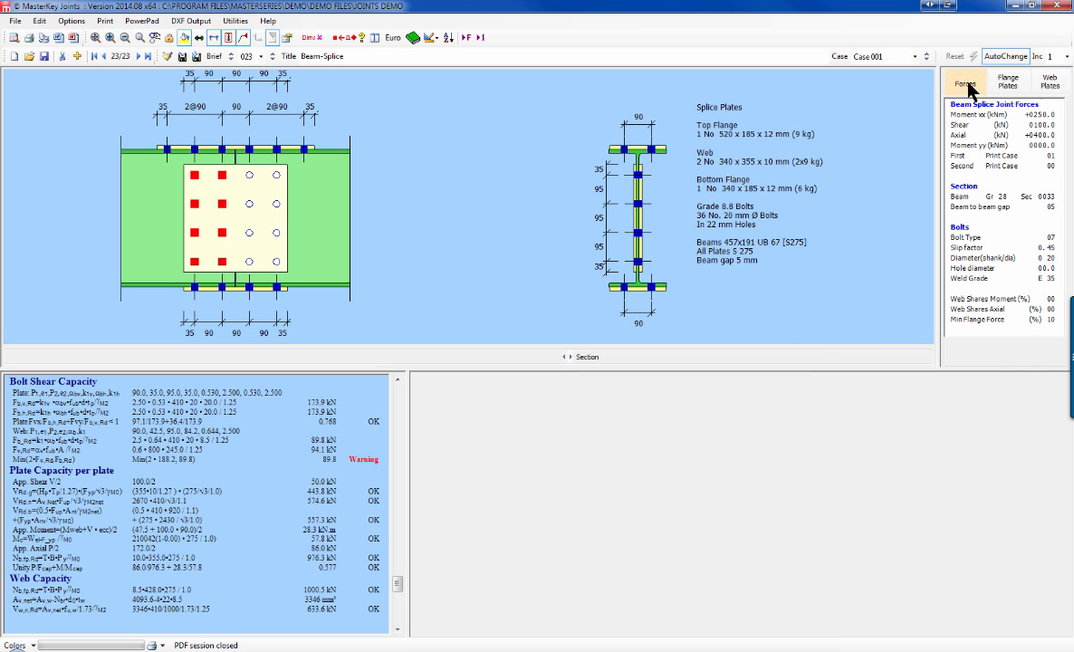
left_click(1044, 238)
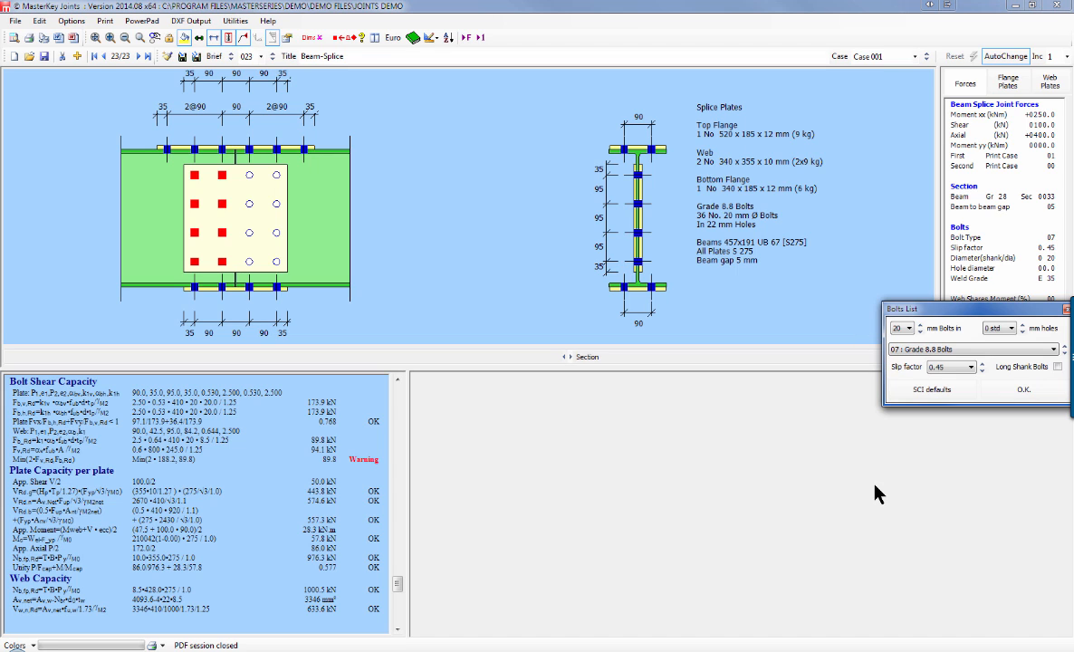
left_click(915, 352)
left_click(311, 41)
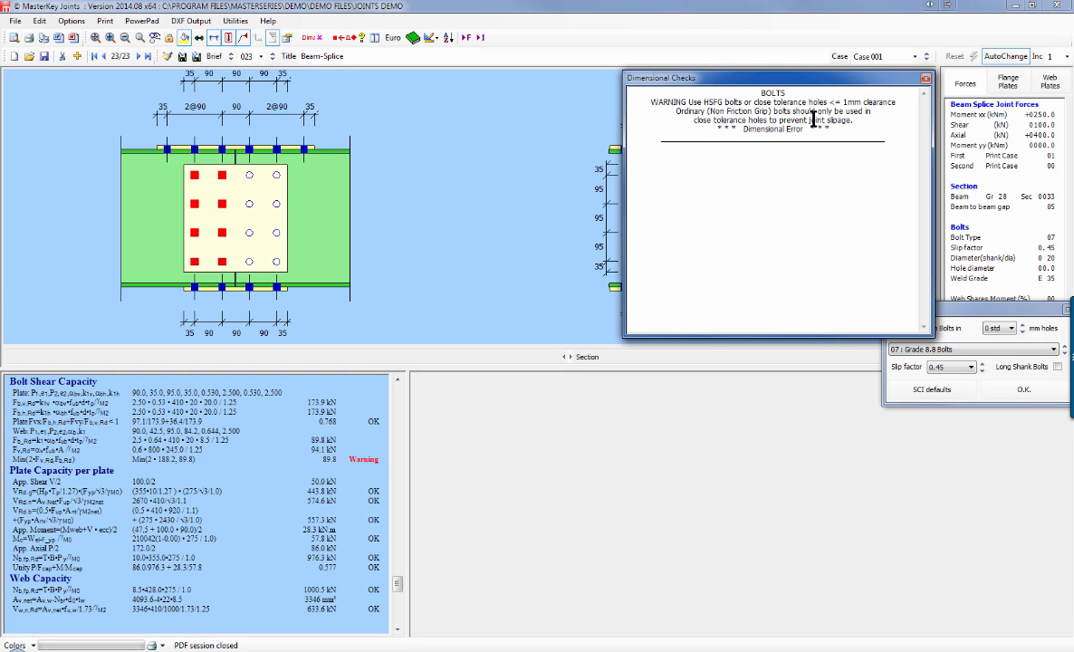
left_click(925, 80)
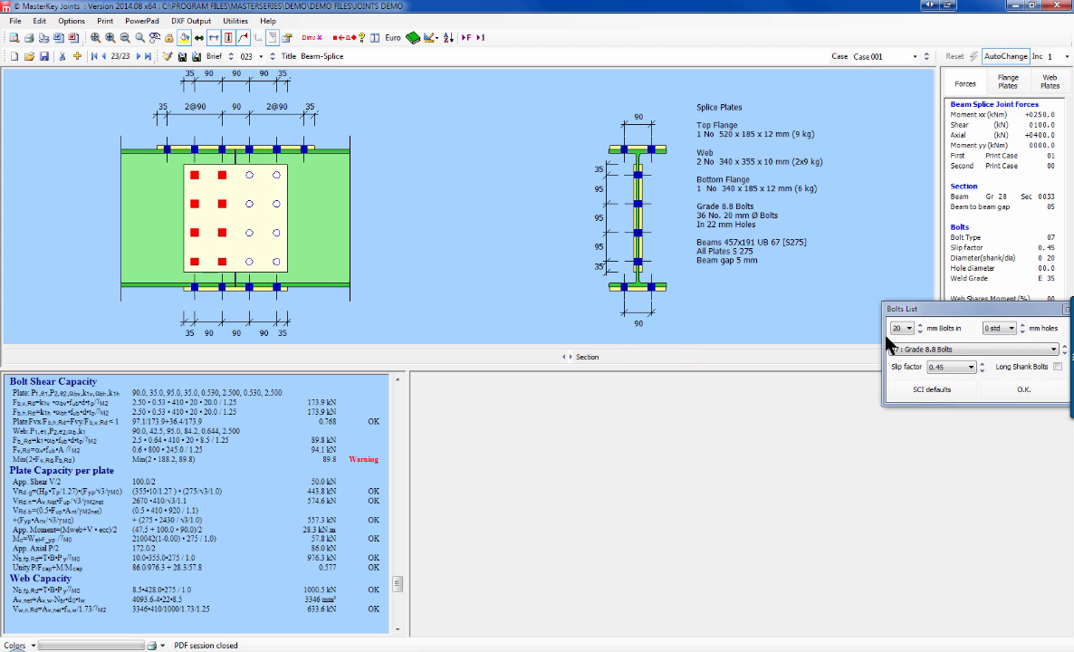
Step: Change the splice bolts to type 14, TCB S10T - HSFG, with a 24 mm diameter
left_click(913, 348)
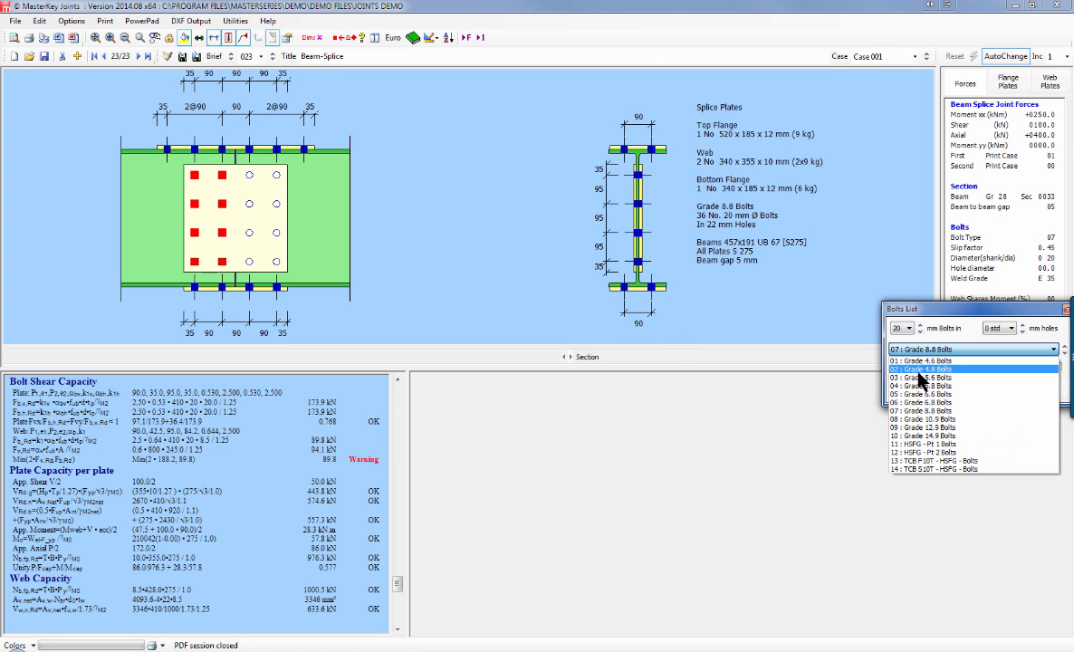
left_click(940, 469)
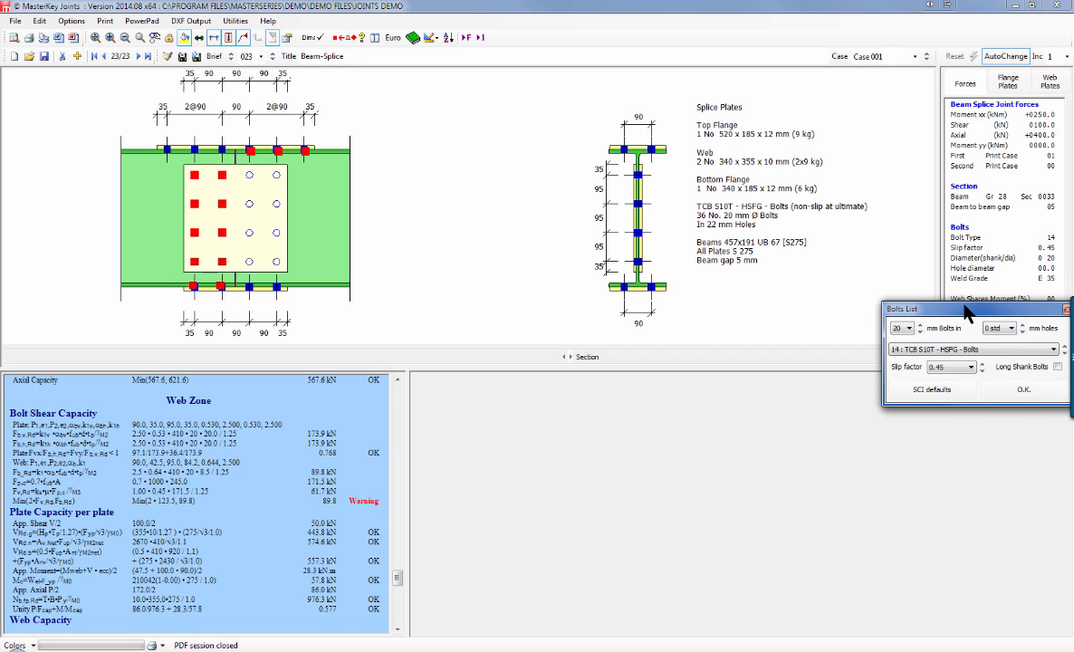
left_click_drag(1049, 316, 985, 305)
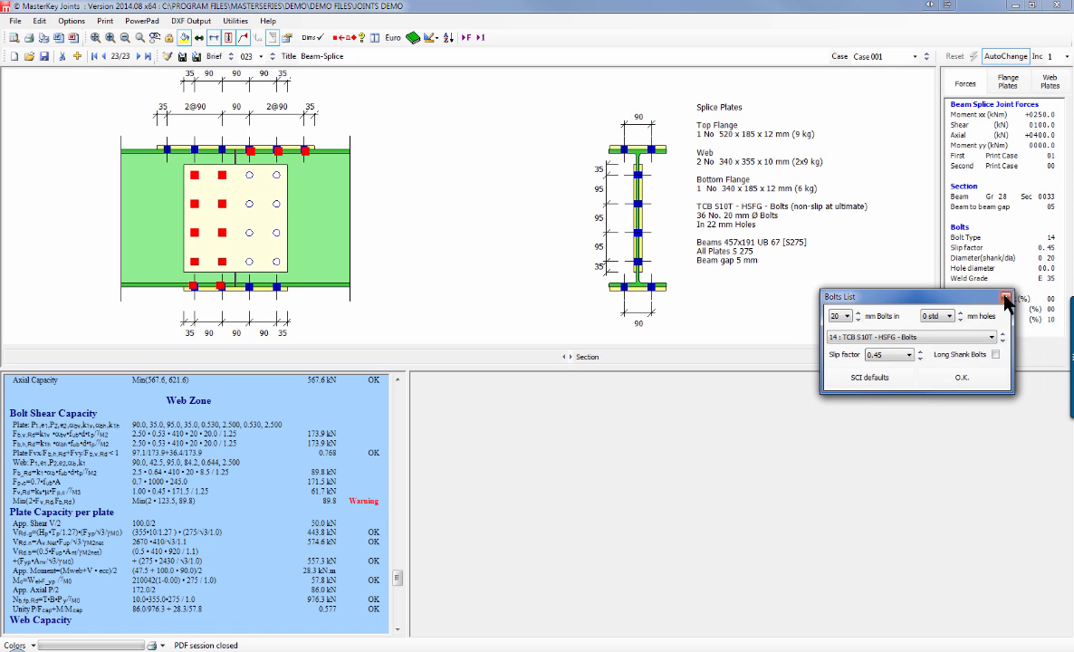
left_click(859, 317)
left_click(859, 320)
left_click(858, 320)
left_click(858, 319)
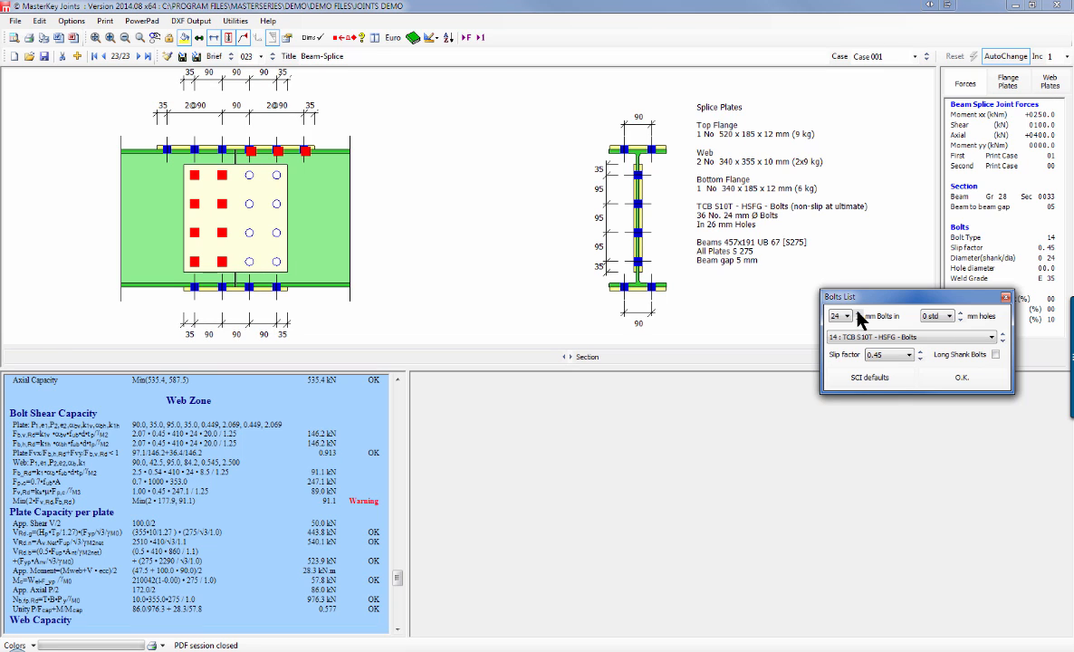
left_click(1005, 298)
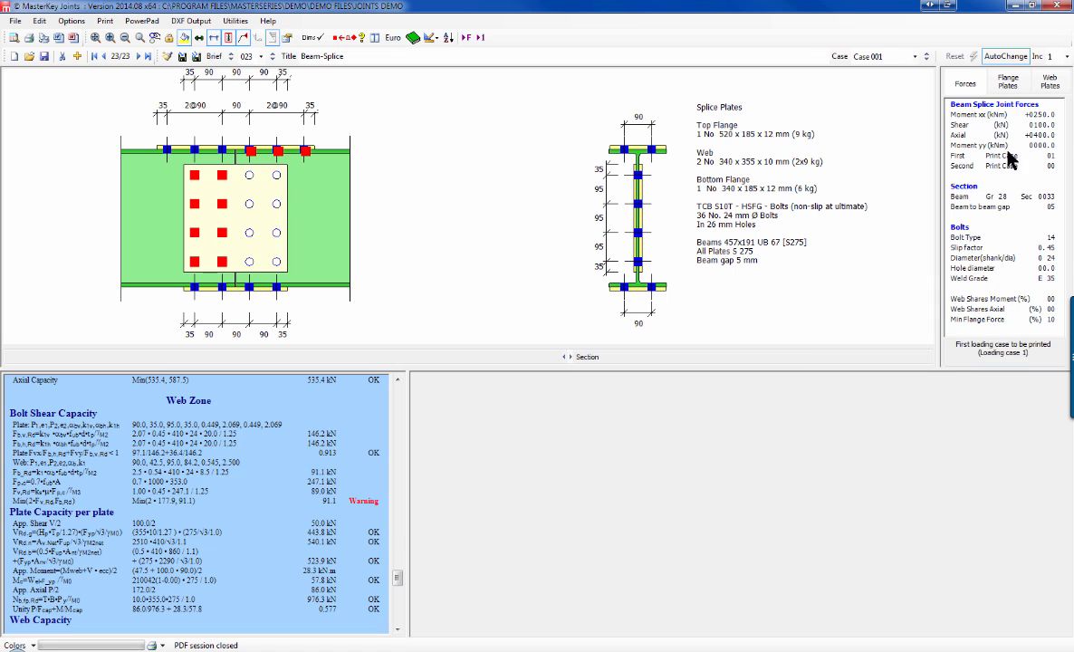
Step: Increase the top flange plate to 4 rows of bolts in each beam
left_click(1009, 86)
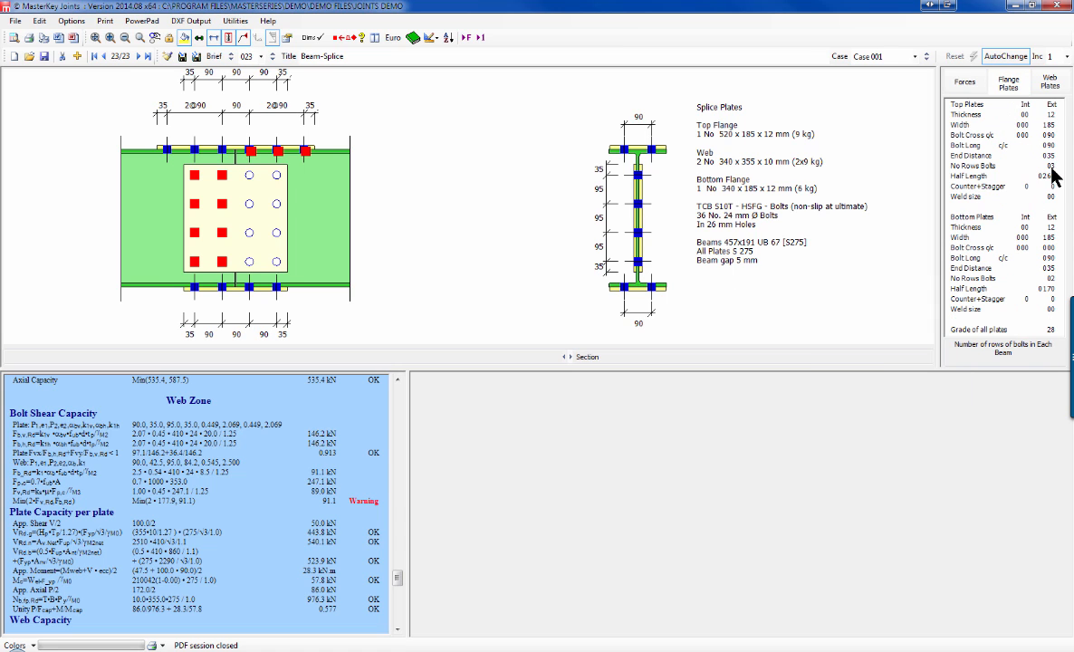
left_click(1051, 167)
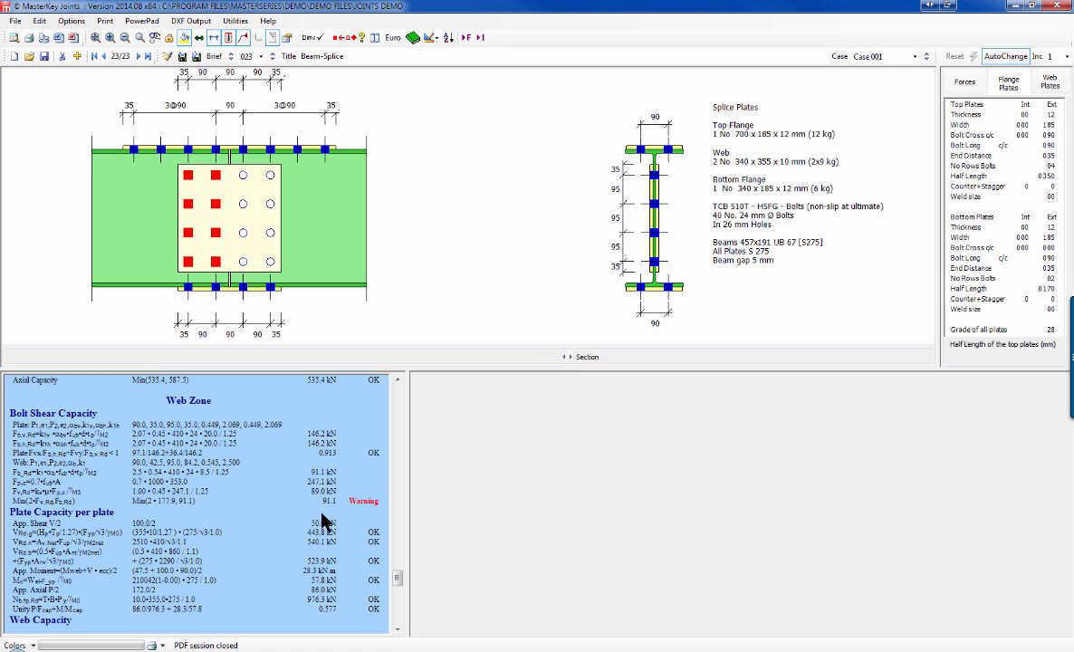
Step: Try longitudinal bolt centres of 2 x 90 mm on the web cover plates, then return them to 1 x 90 mm
left_click(1048, 84)
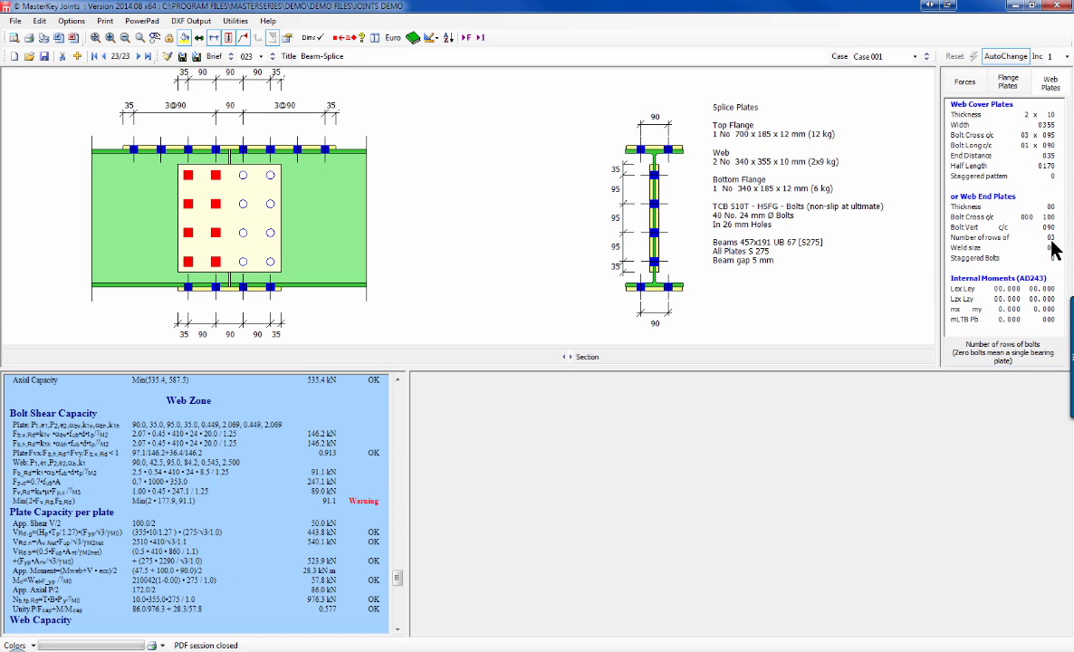
left_click(1026, 145)
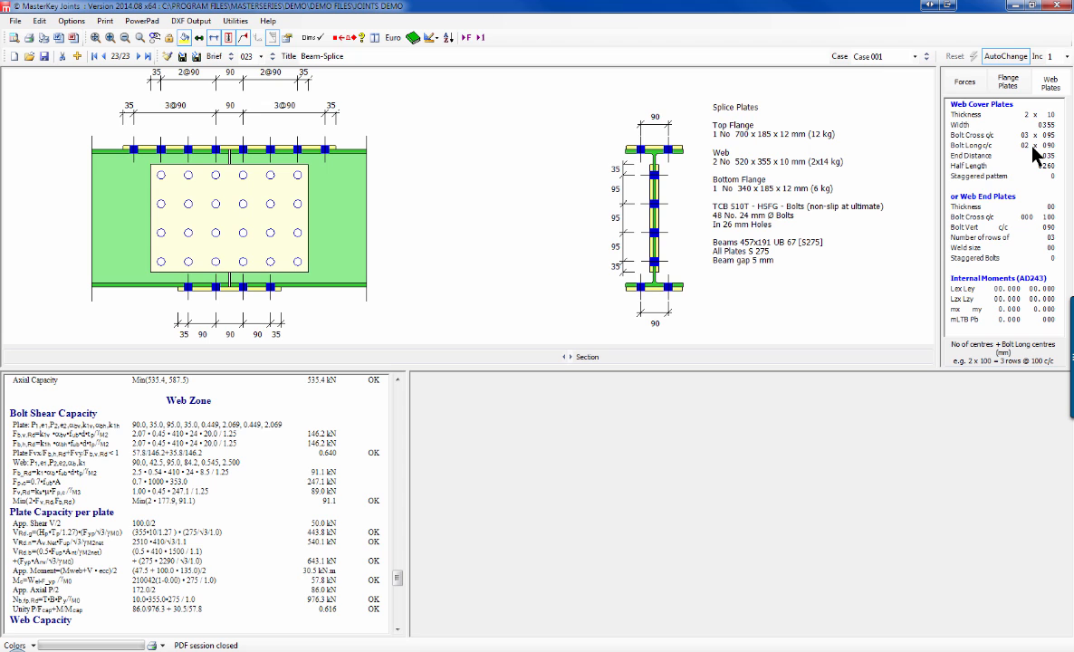
left_click(1025, 144)
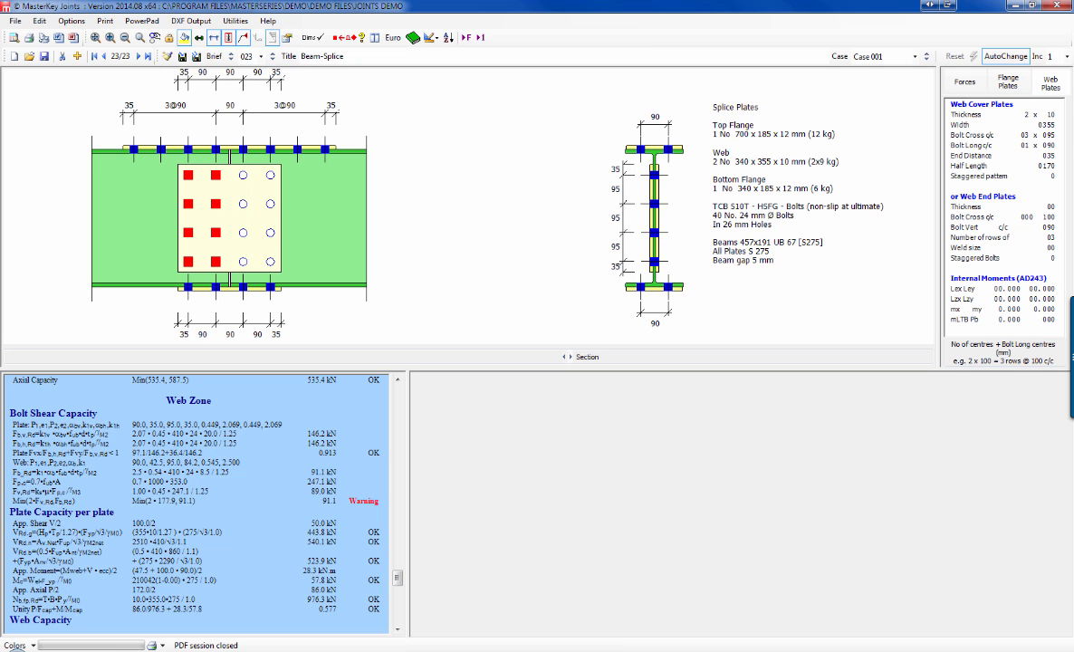
Step: Apply the staggered pairs bolt pattern to the web cover plates and reduce their cross bolt centres to 3 x 90 mm
left_click(1053, 179)
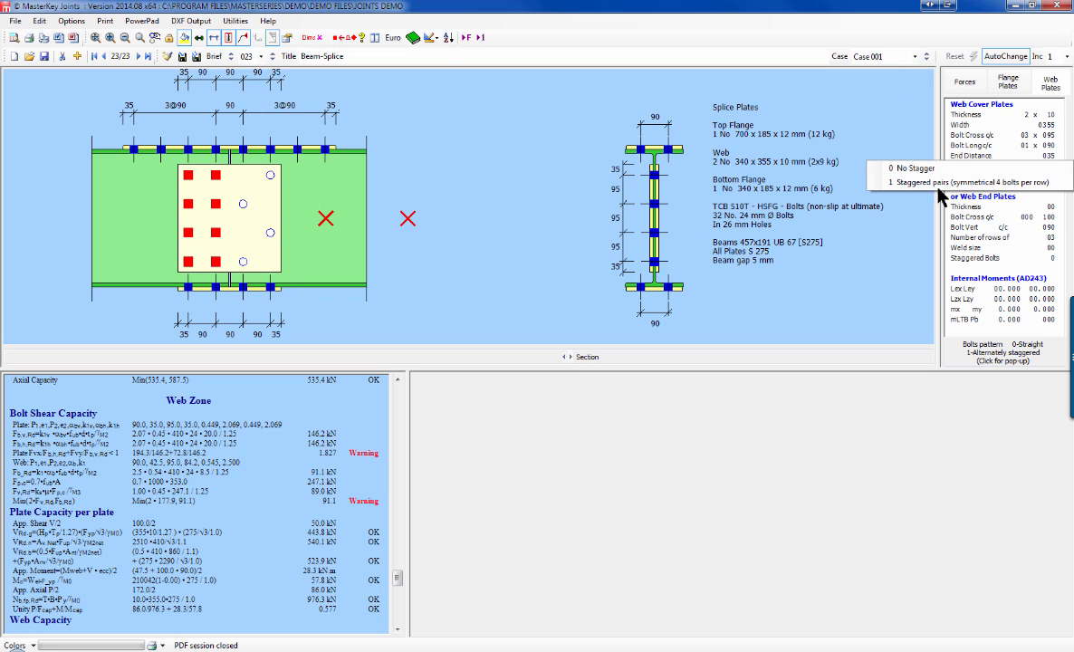
left_click(1053, 143)
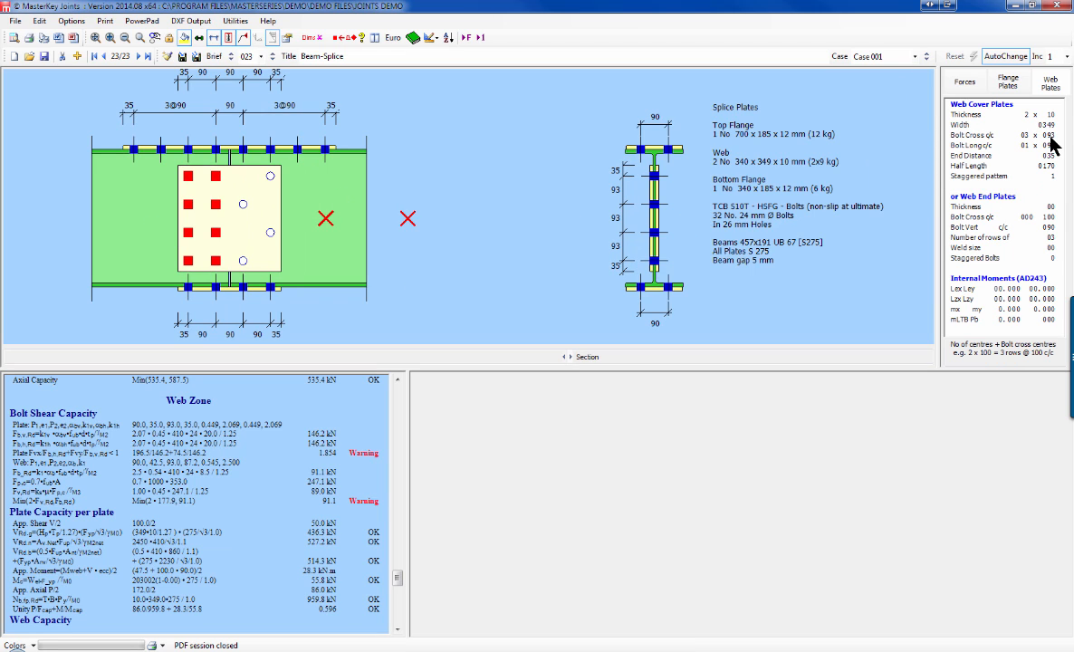
left_click(1051, 138)
left_click(1051, 138)
left_click(1051, 138)
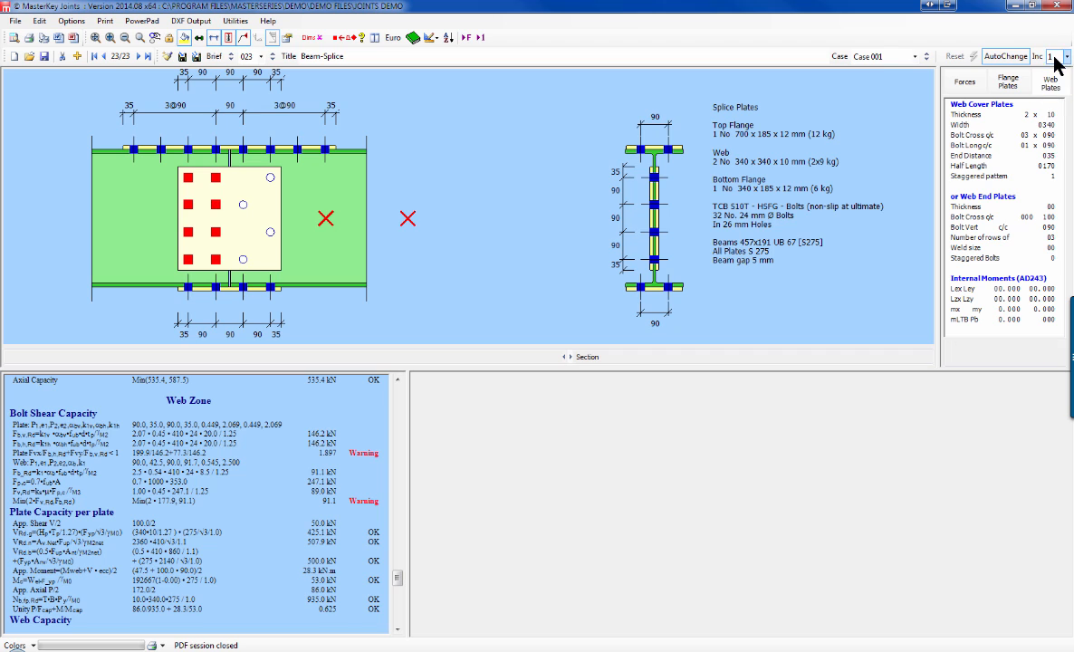
Step: Set the AutoChange increment to 5 and reduce the web cover plates' cross bolt centres to 3 x 65 mm
left_click(1065, 57)
left_click(1054, 89)
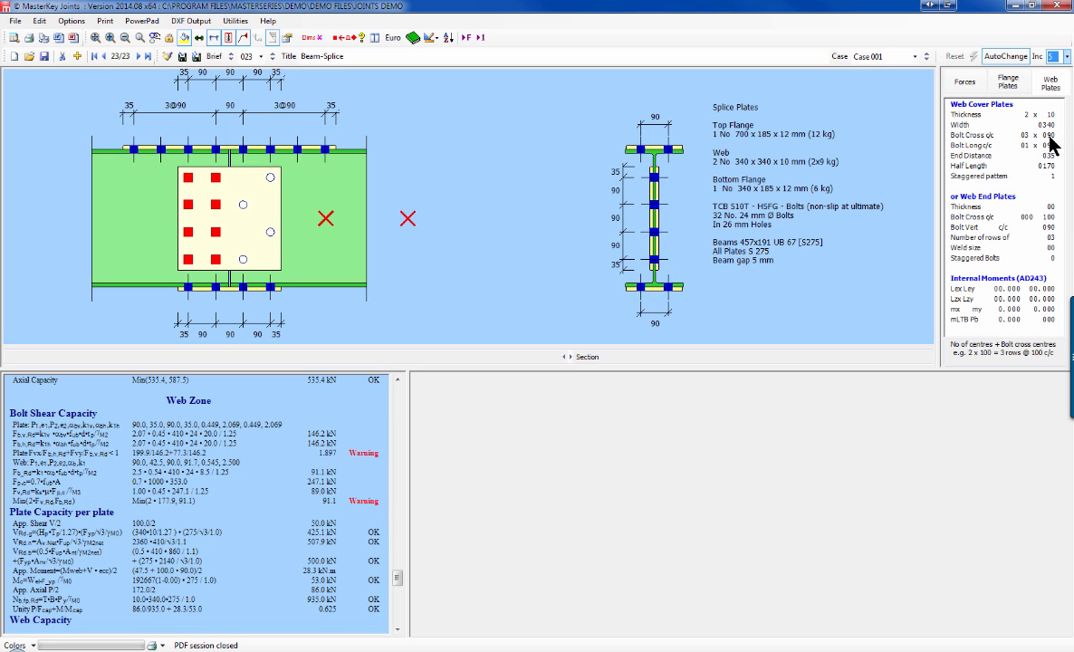
left_click(1053, 141)
left_click(1053, 141)
left_click(1053, 140)
left_click(1052, 140)
left_click(1053, 140)
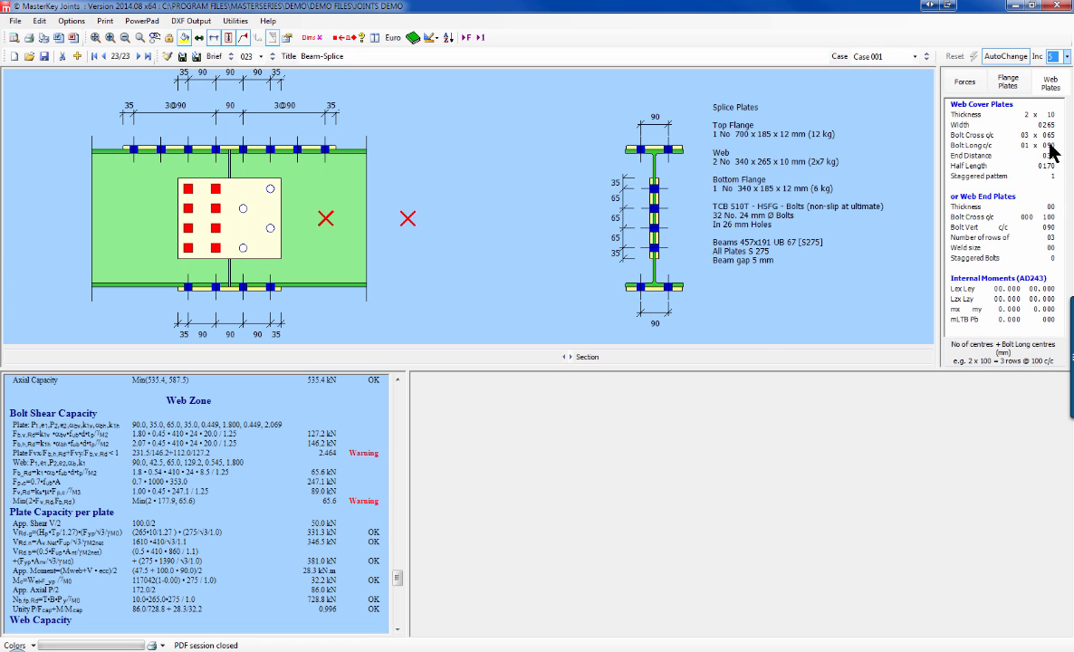
Step: Reduce the web cover plates' longitudinal bolt centres to 1 x 65 mm
left_click(1051, 148)
left_click(1051, 149)
left_click(1051, 149)
left_click(1051, 148)
left_click(1051, 149)
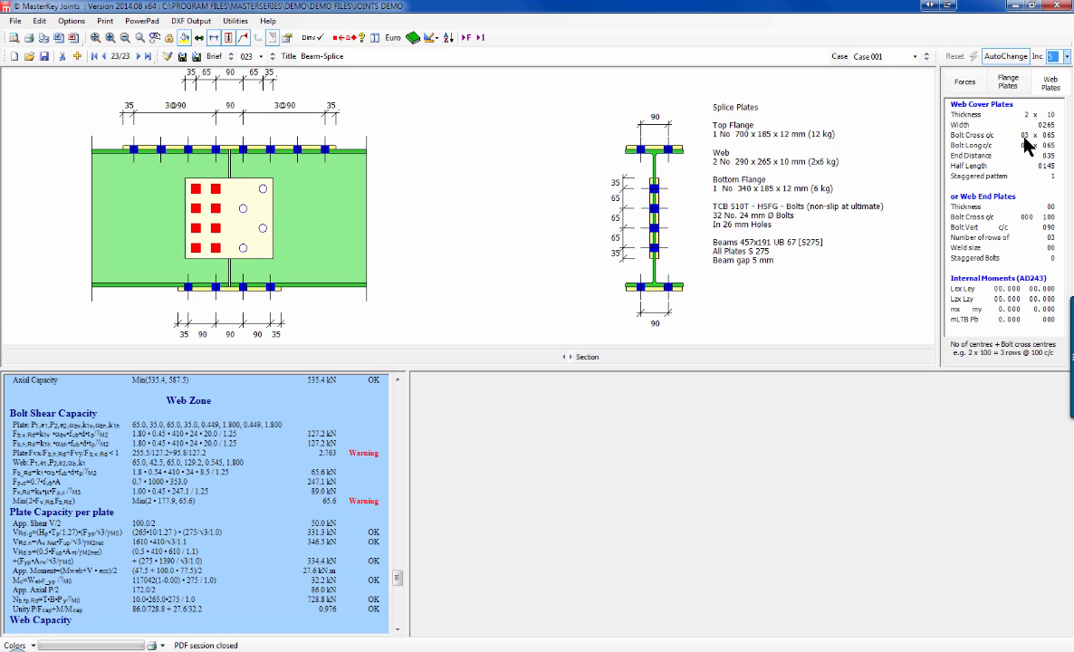
Step: Enlarge the web cover plates' bolt pattern to 4 x 65 mm cross centres and 2 x 65 mm longitudinal centres
left_click(1028, 136)
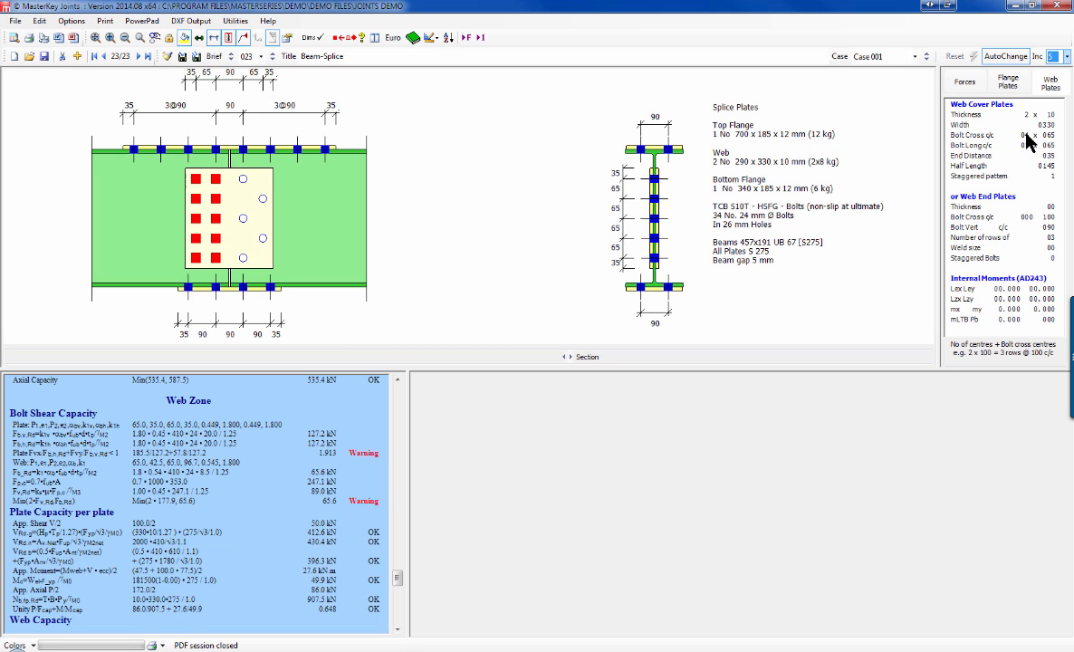
left_click(1027, 136)
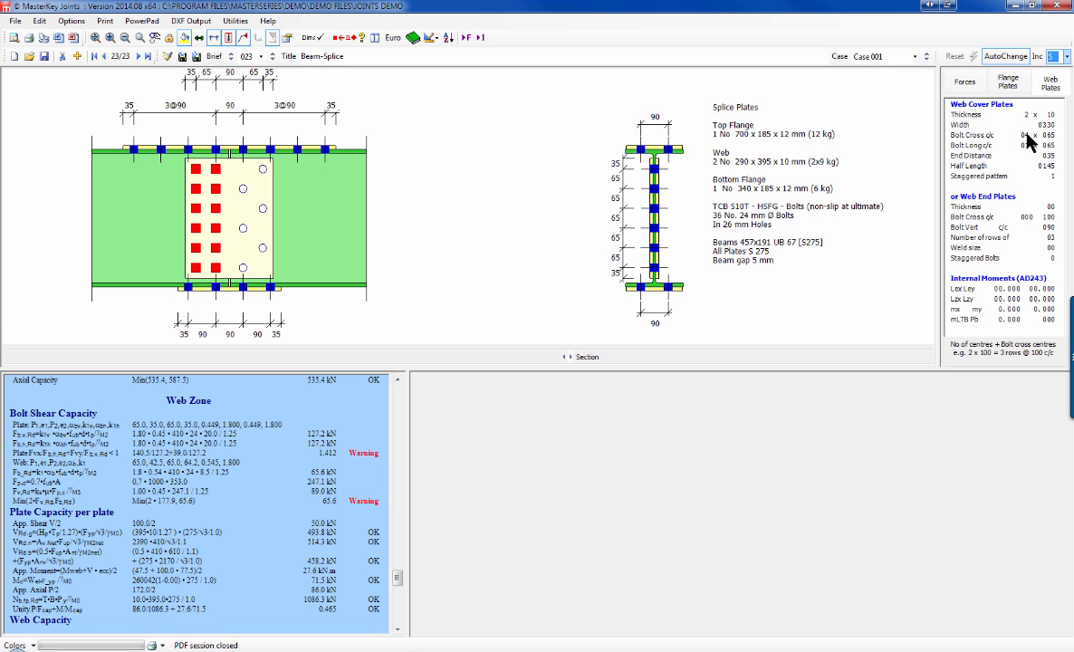
left_click(1025, 145)
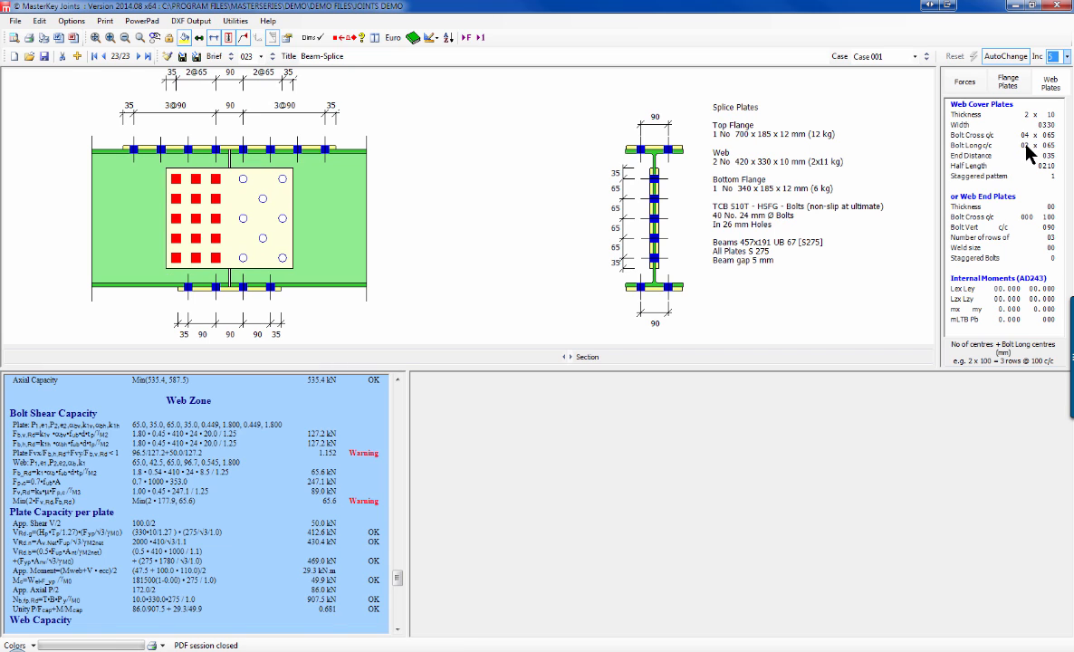
Step: Set the web cover plates' bolt pattern to 3 x 65 mm longitudinal centres and 4 x 80 mm cross centres
left_click(1026, 145)
left_click(1026, 144)
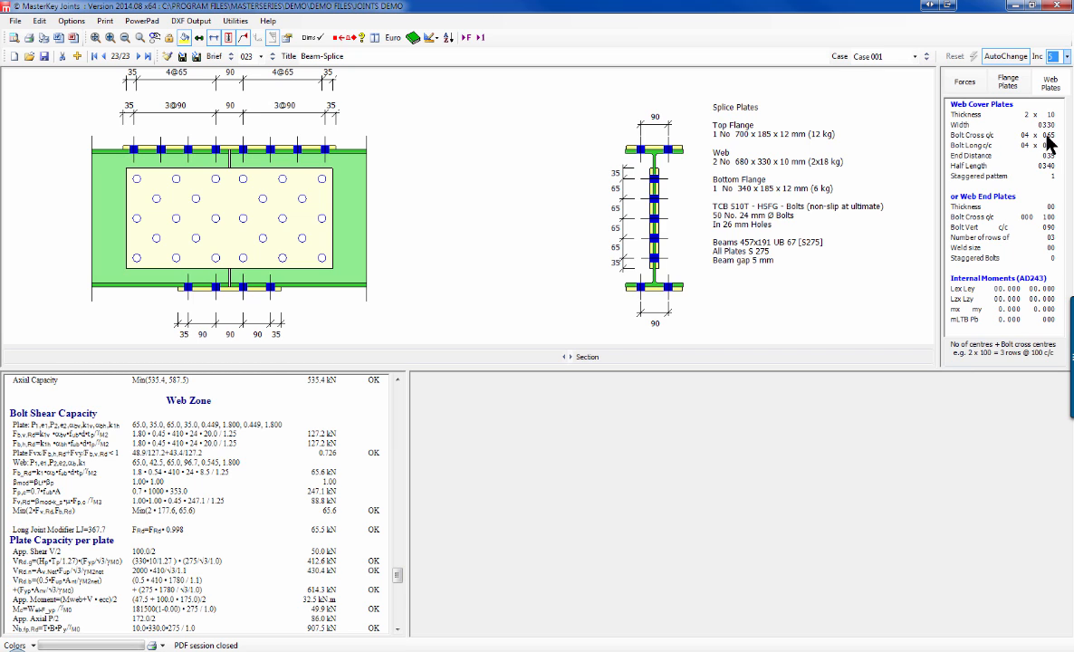
left_click(1026, 144)
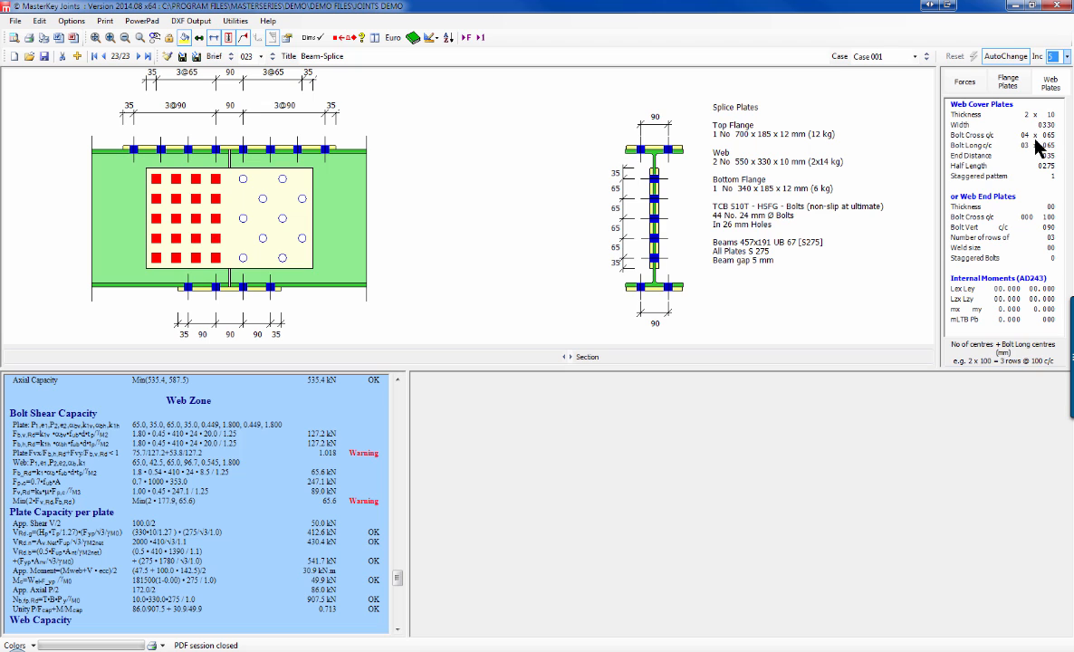
left_click(1051, 138)
left_click(1051, 138)
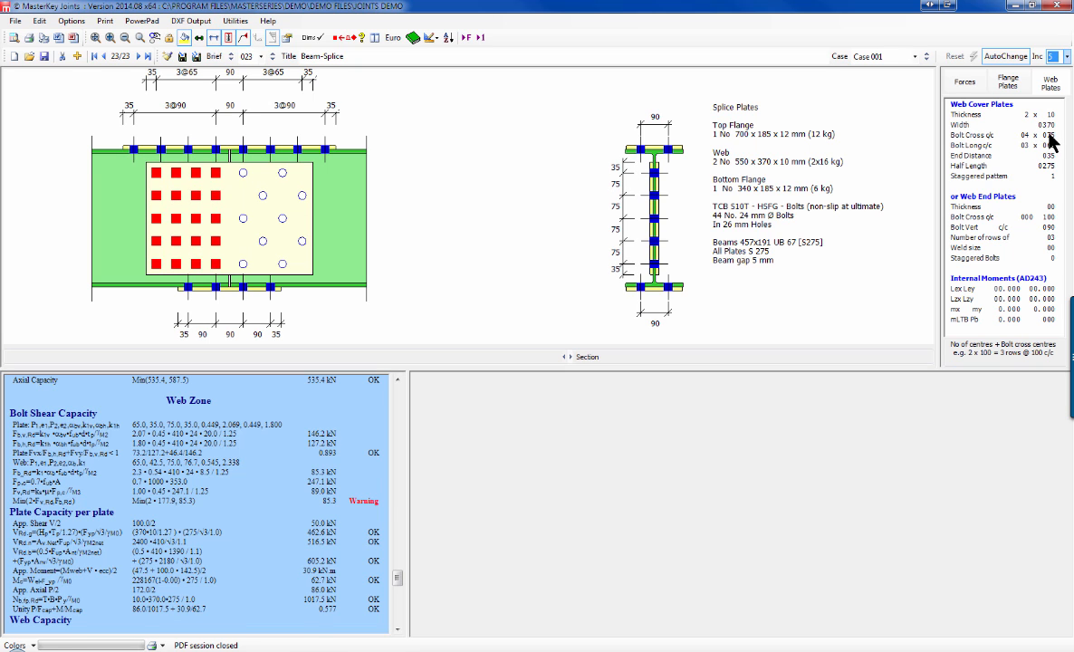
left_click(1052, 137)
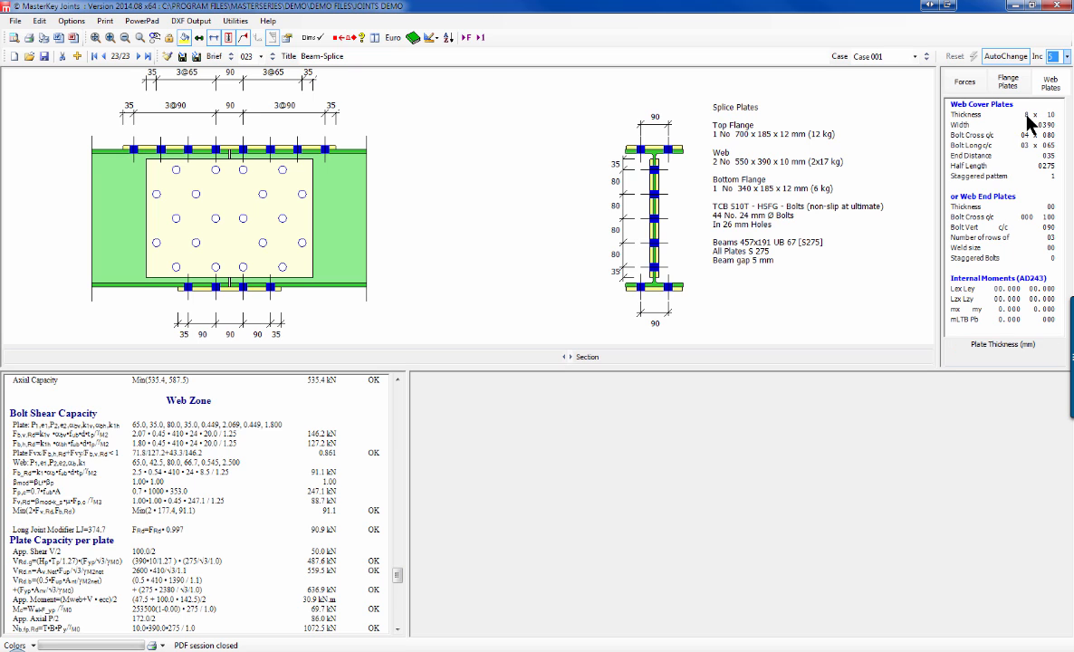
Step: Try the beam splice with a single-sided web cover plate
left_click(1027, 116)
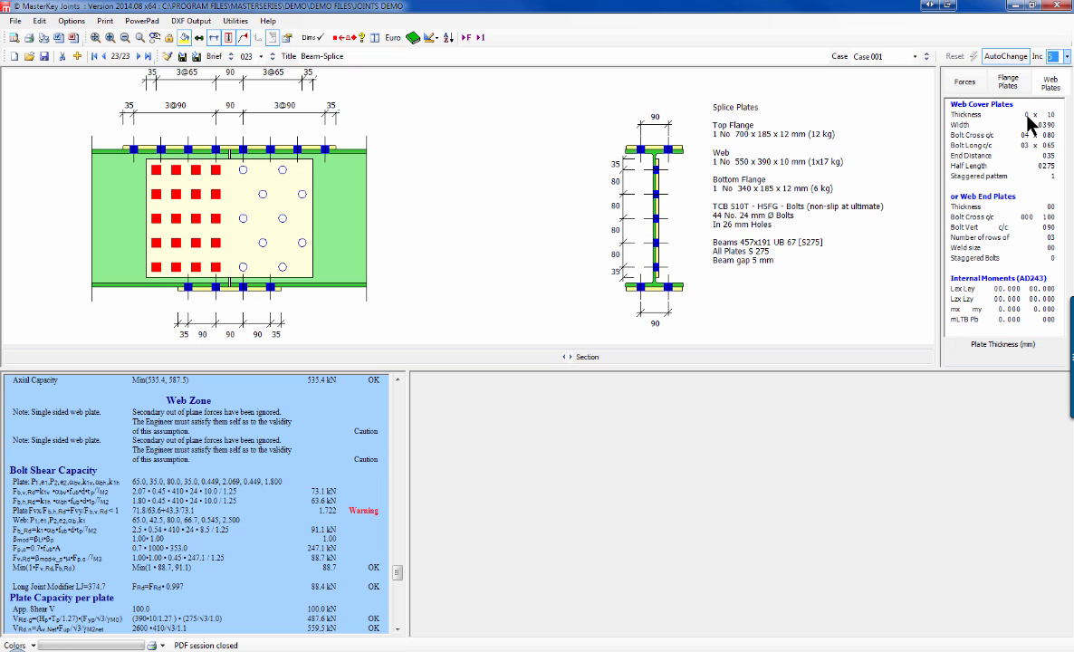
left_click(1028, 118)
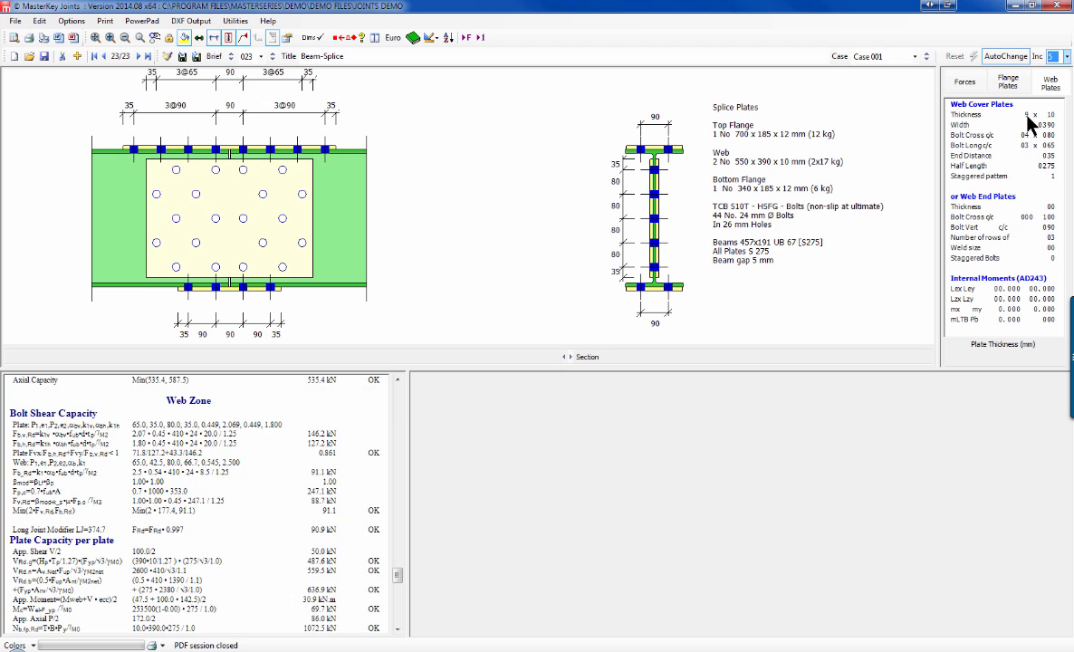
left_click(1028, 117)
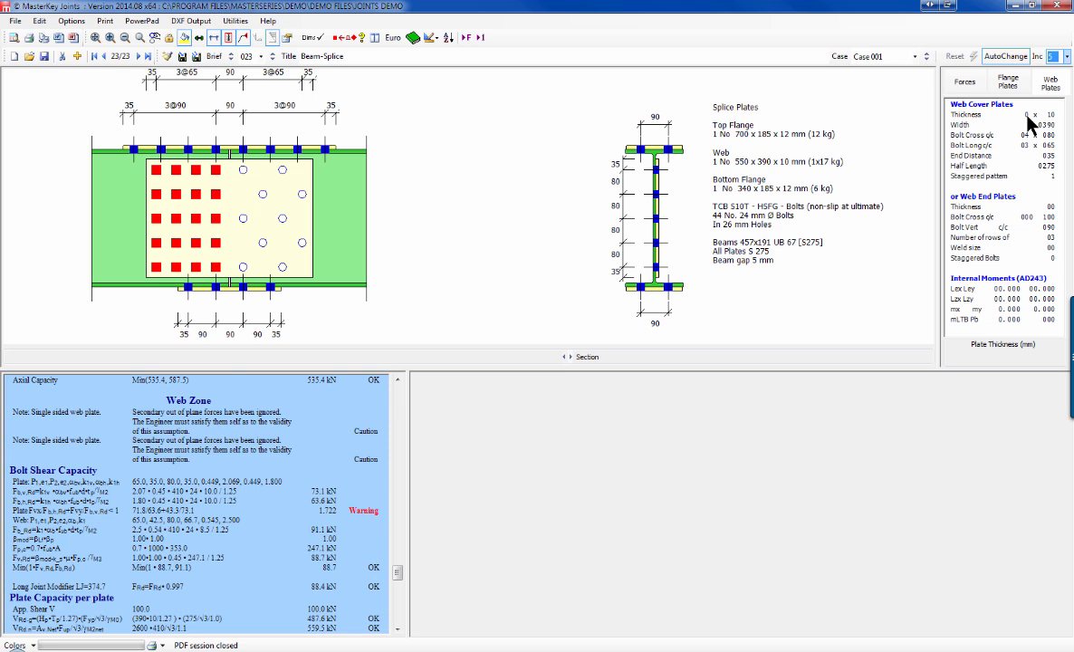
Step: Turn off AutoChange and set the number of web cover plates to 2
left_click(1006, 56)
left_click(1027, 116)
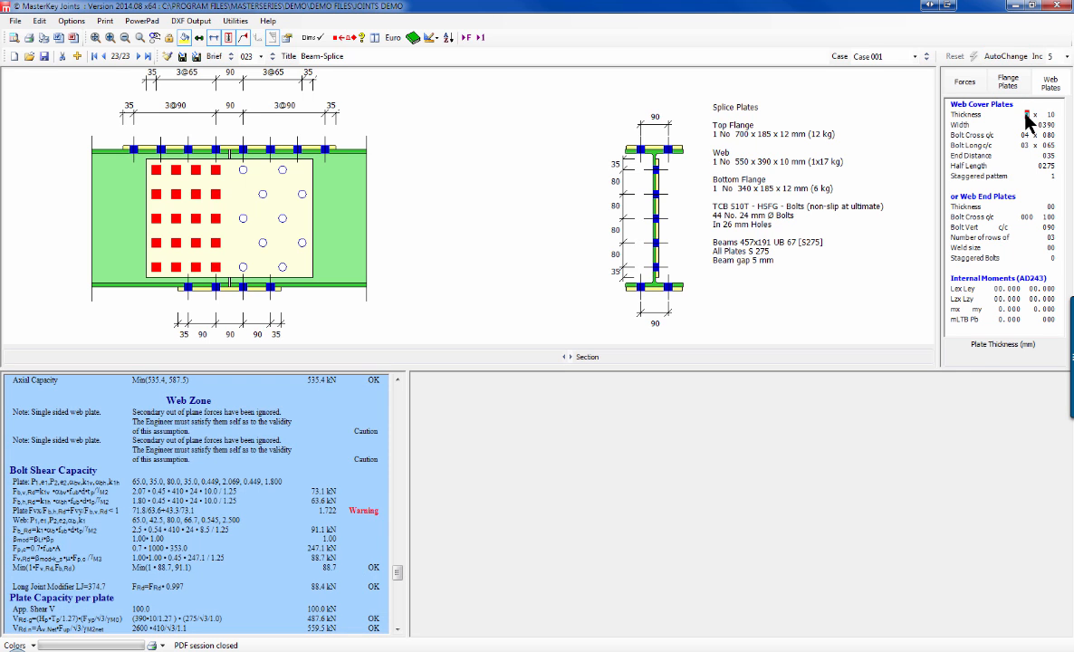
type("2")
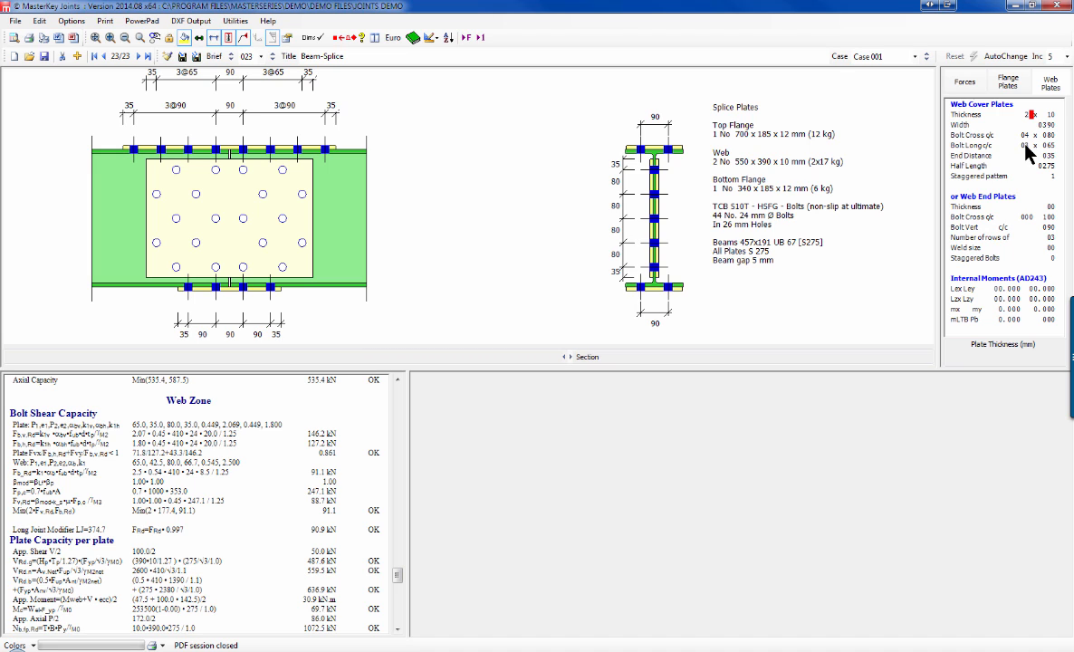
Step: Close the joint design, saving the Joints Demo data file, and start MasterFrame analysis, design and drafting
left_click(1060, 6)
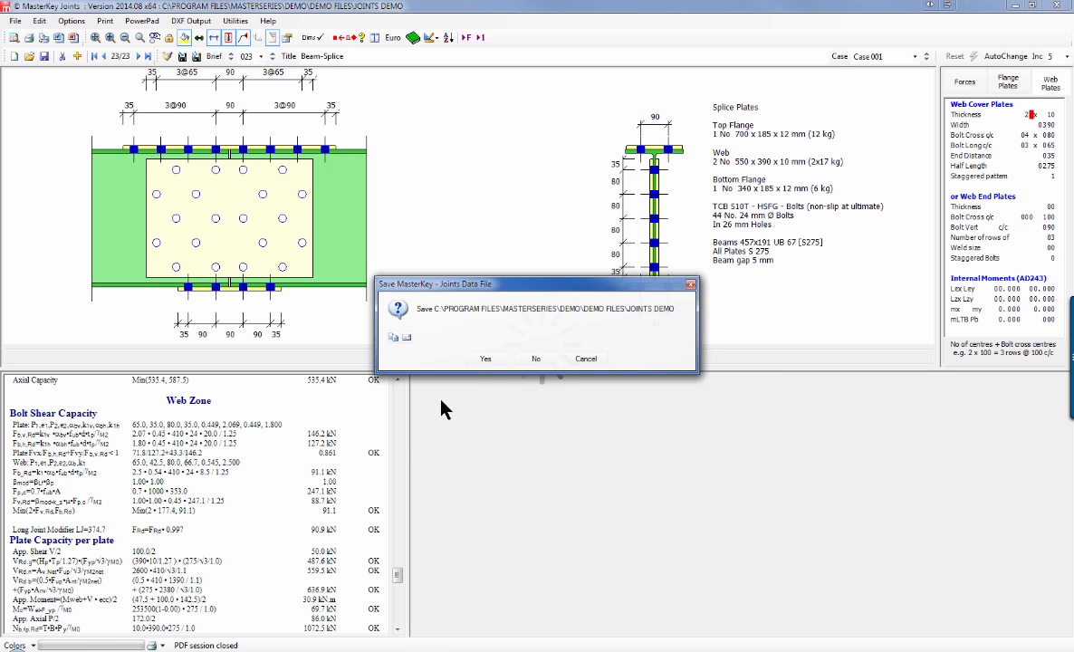
left_click(483, 359)
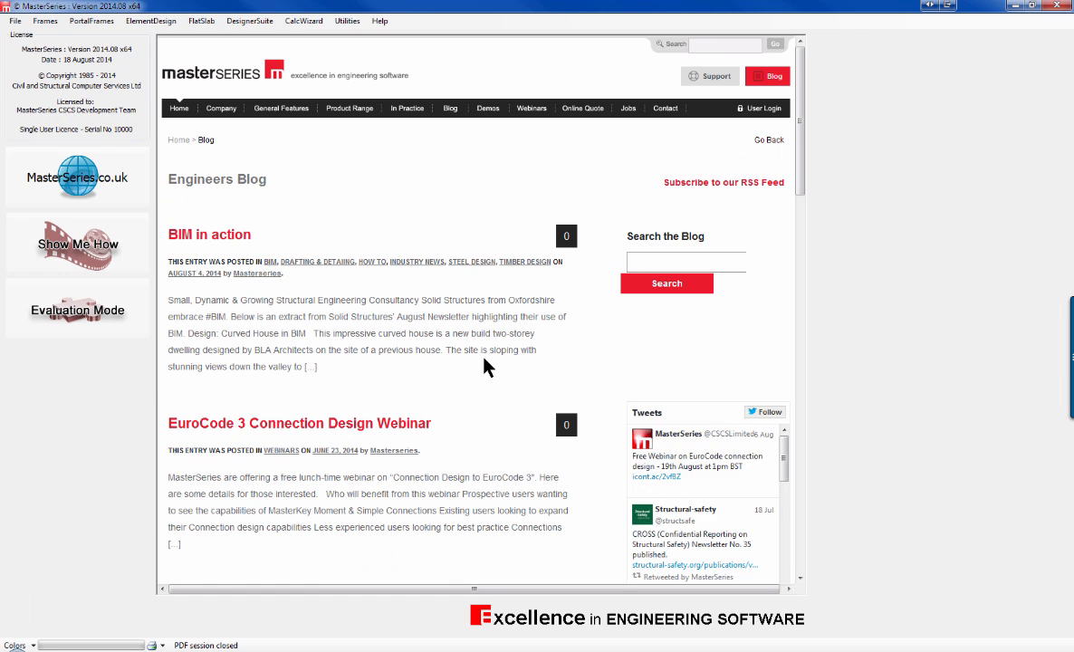
left_click(45, 21)
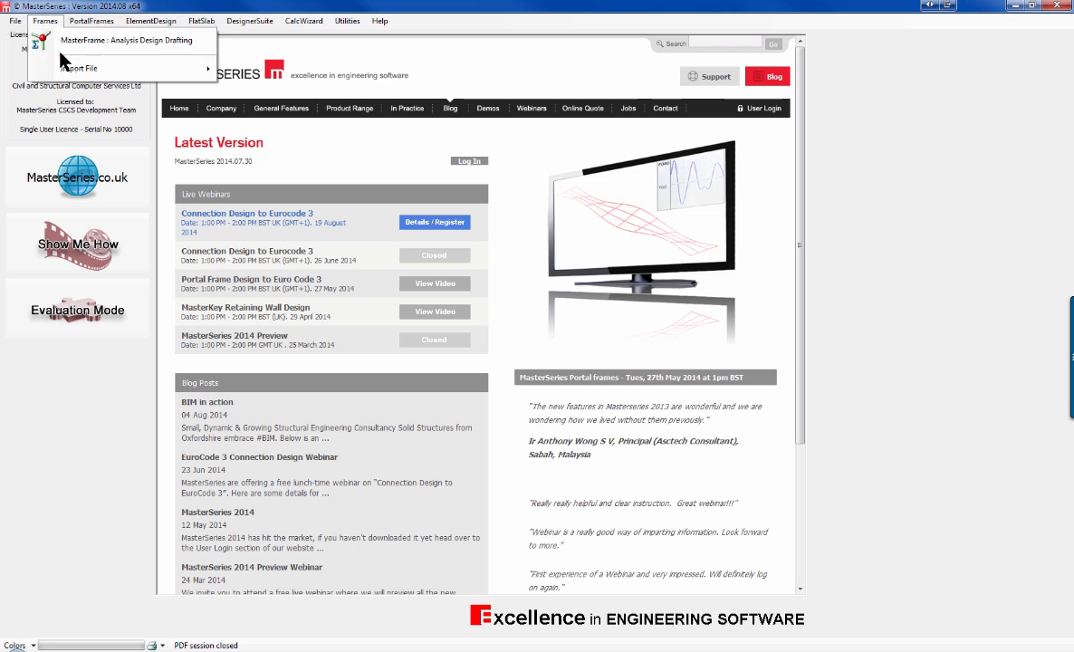
left_click(101, 41)
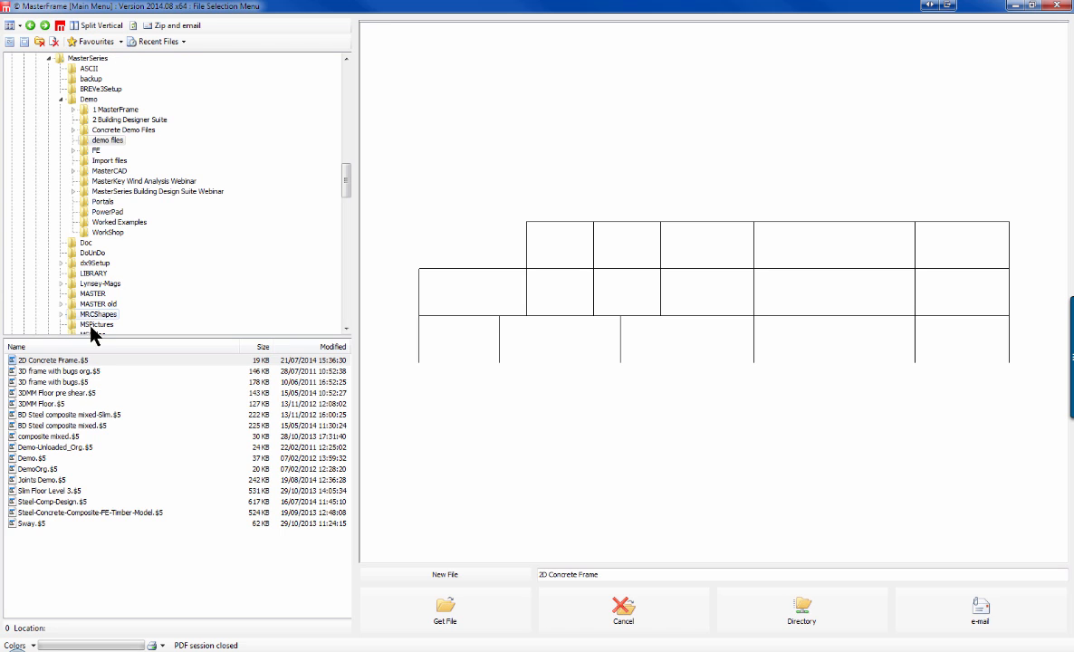
Step: Load the recent file Joints Demo.$5 and display its frame members in 3D
left_click(158, 42)
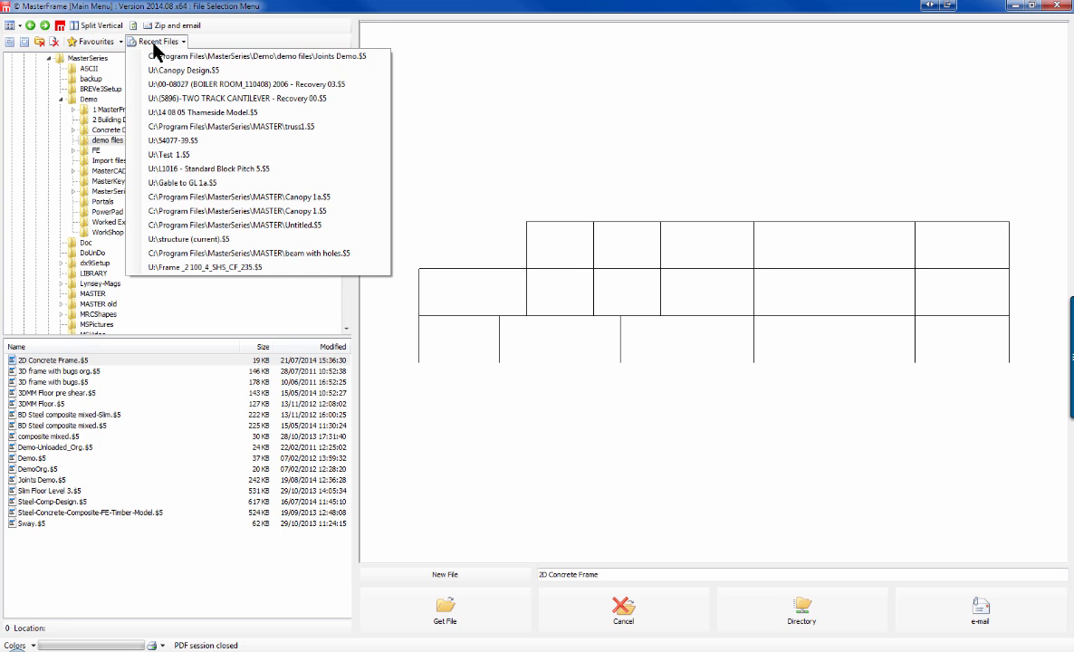
left_click(326, 58)
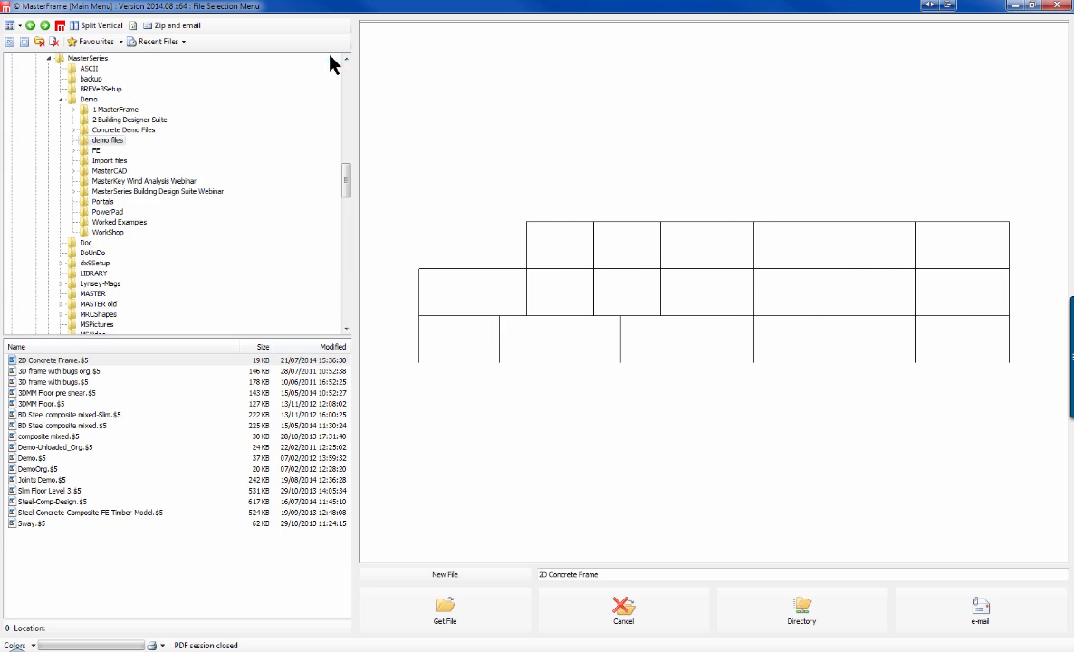
left_click(439, 613)
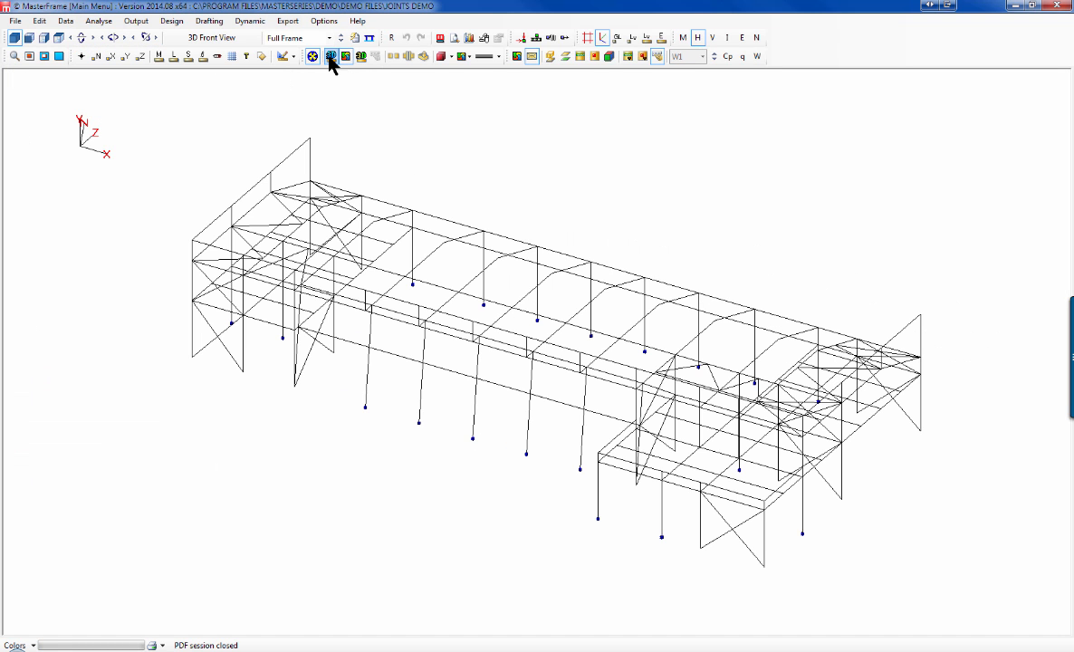
left_click(331, 57)
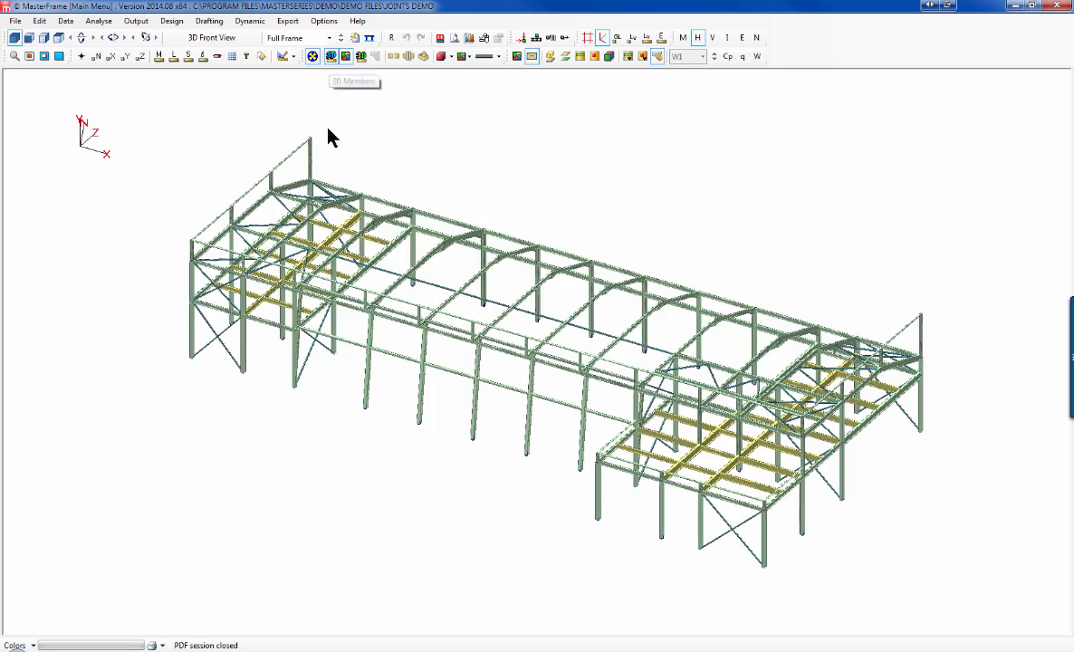
middle_click_drag(305, 343, 197, 319)
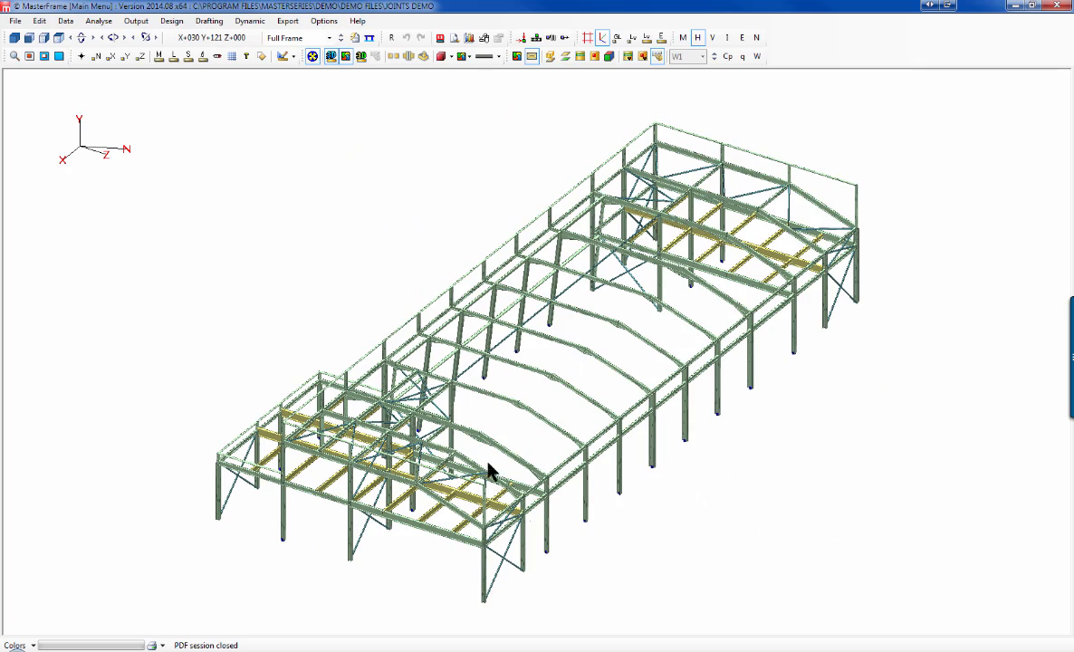
middle_click_drag(966, 397, 648, 271)
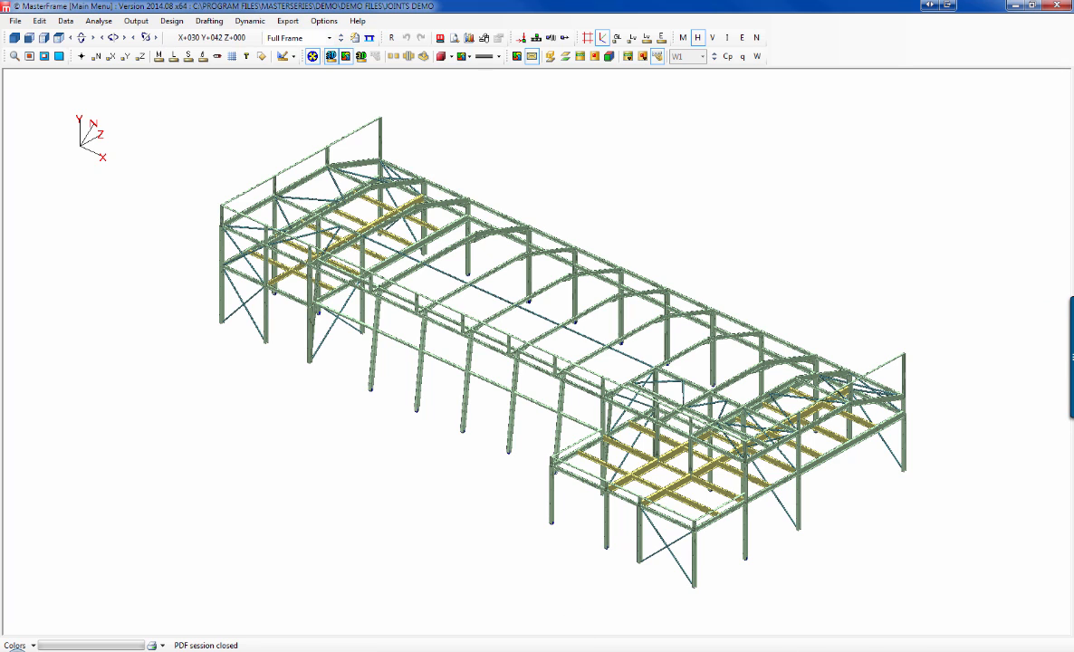
Step: Exit the Snagit program running in the background
right_click(923, 651)
left_click(924, 651)
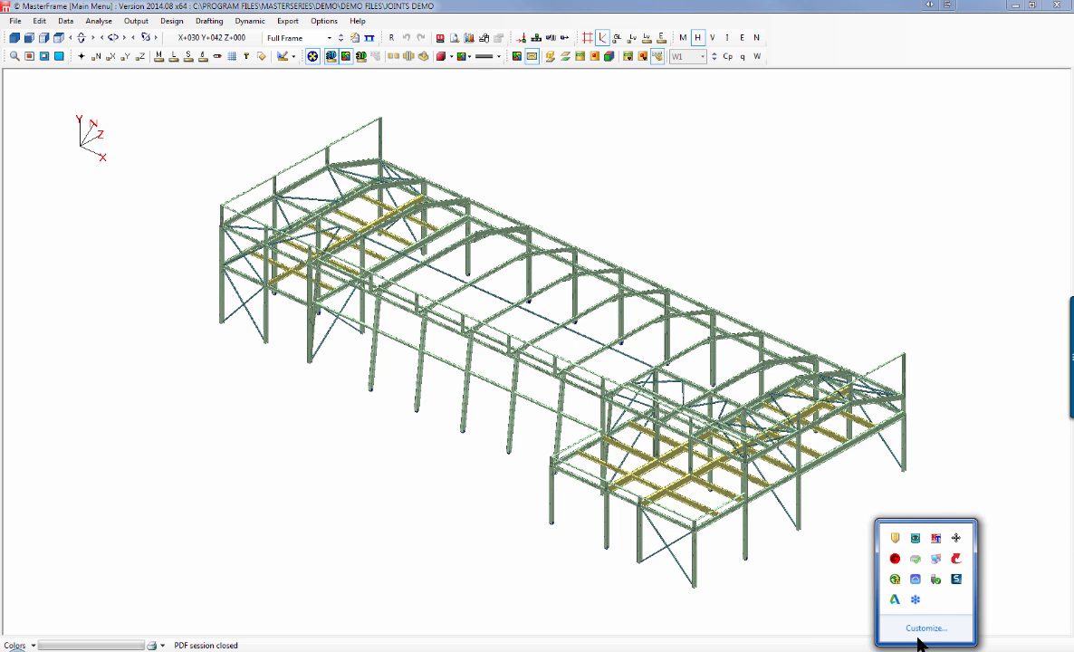
right_click(956, 579)
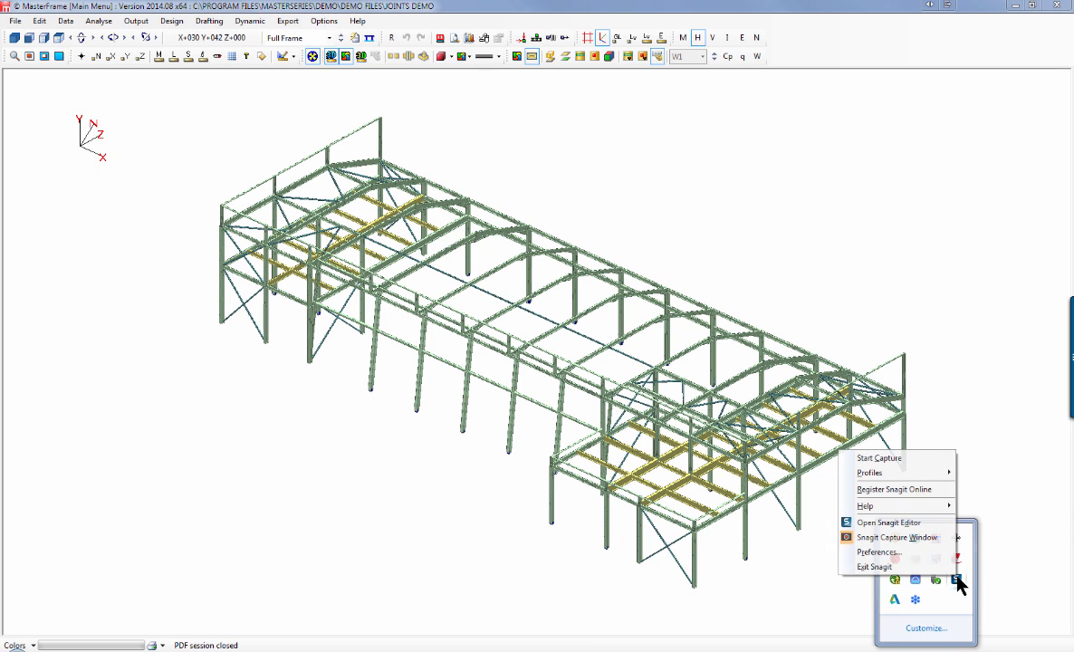
left_click(895, 565)
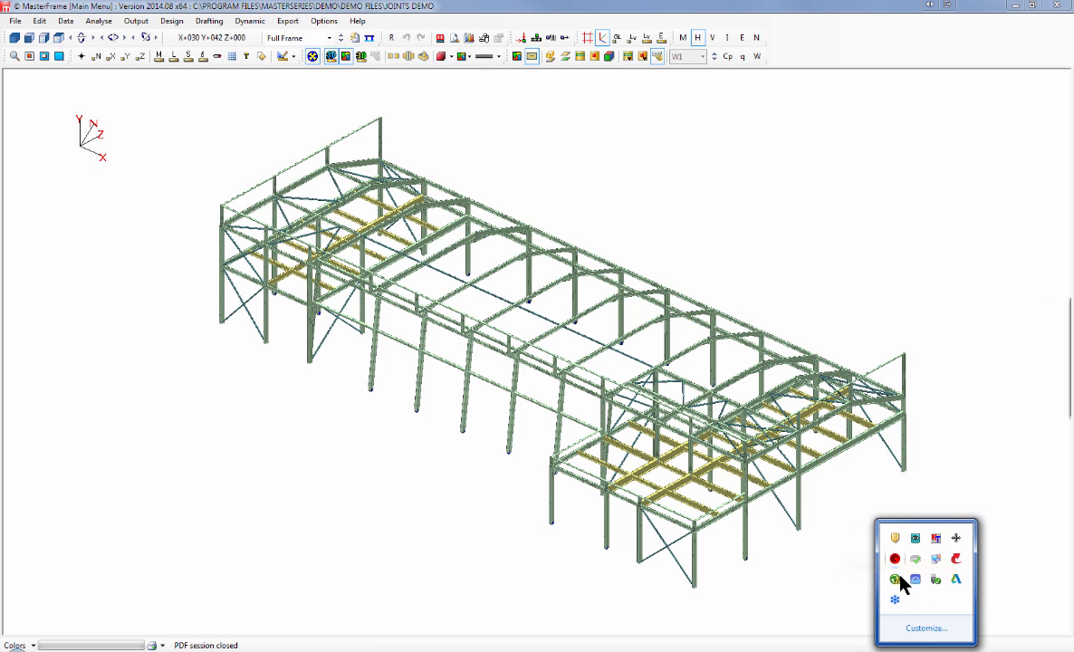
left_click(812, 595)
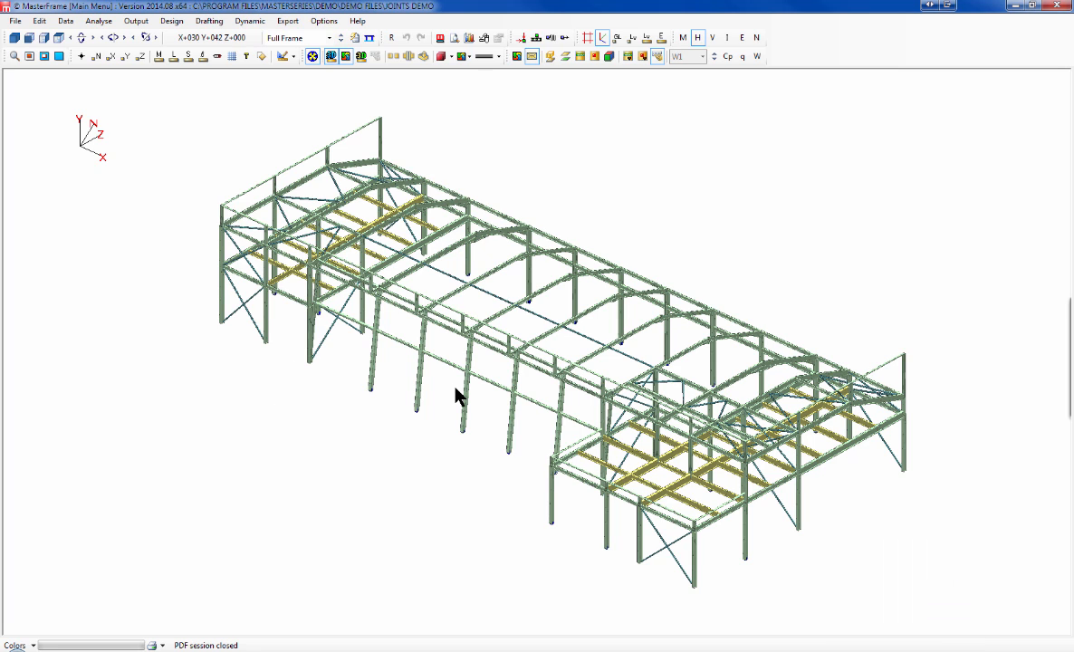
Step: Analyse the model as a space frame and open its connections design
left_click(99, 22)
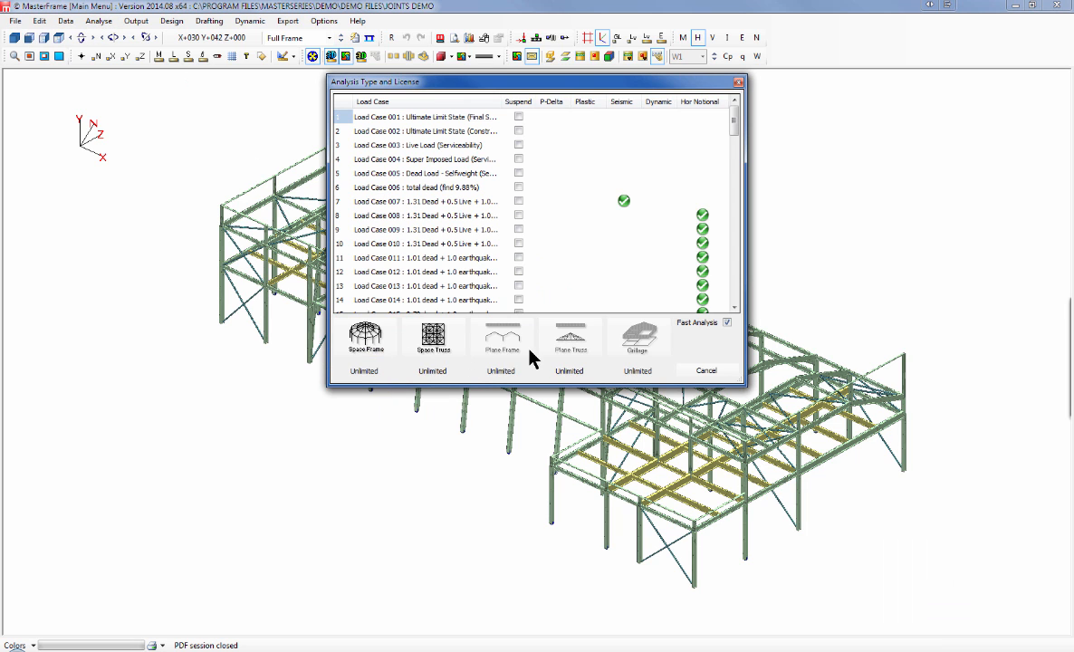
left_click(366, 344)
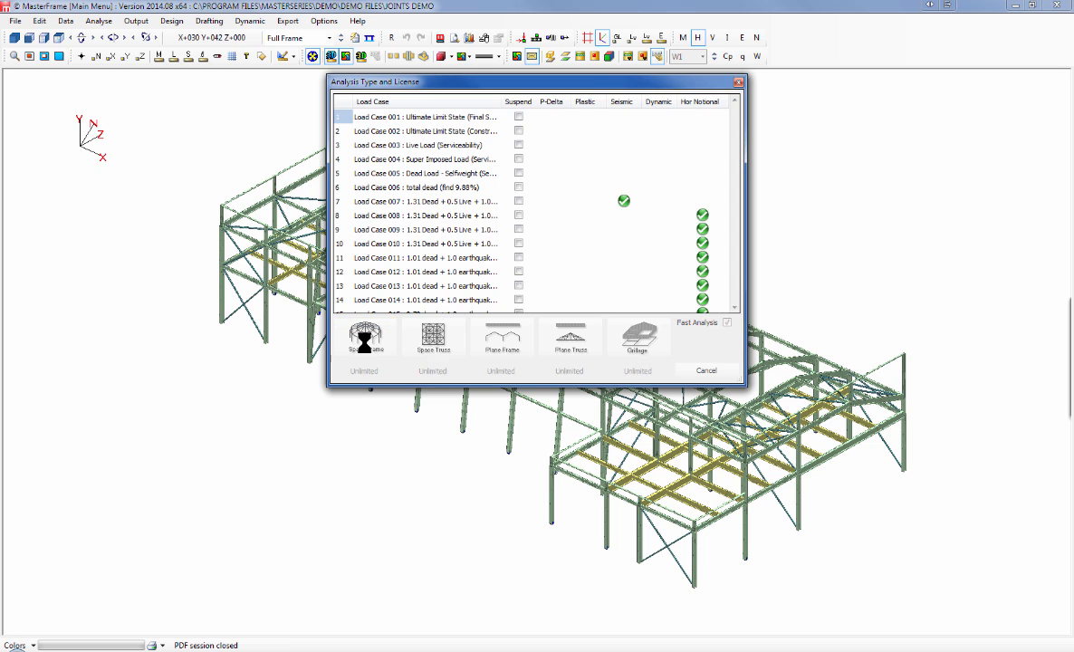
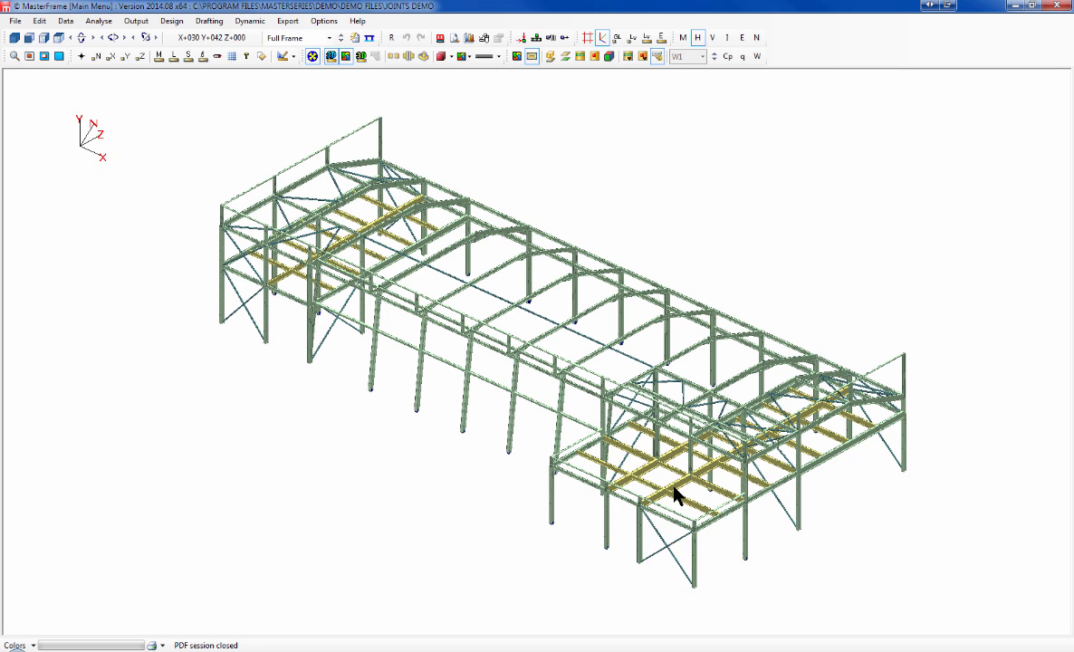
left_click(172, 24)
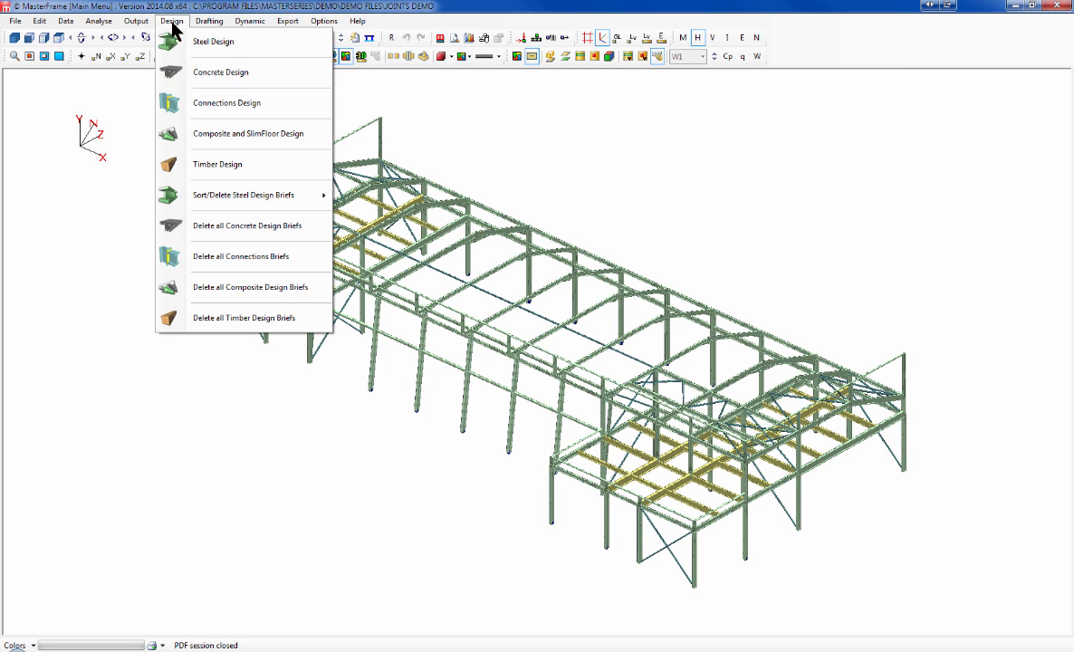
left_click(226, 105)
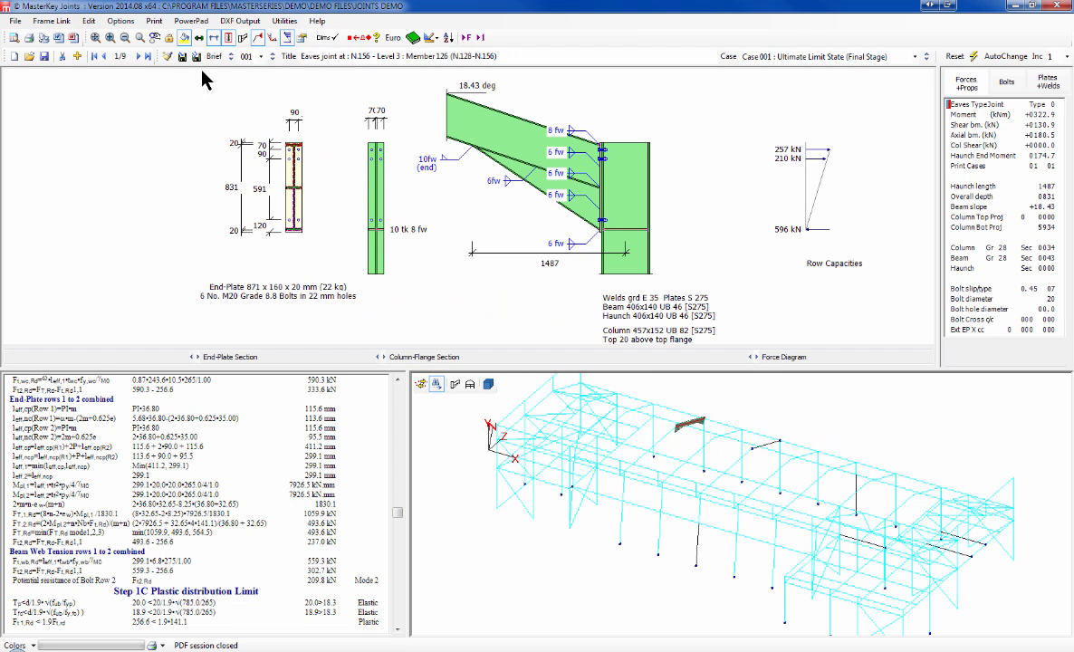
mouse_move(626, 498)
left_mouse_down()
mouse_move(636, 464)
mouse_move(670, 503)
mouse_move(678, 433)
left_mouse_up()
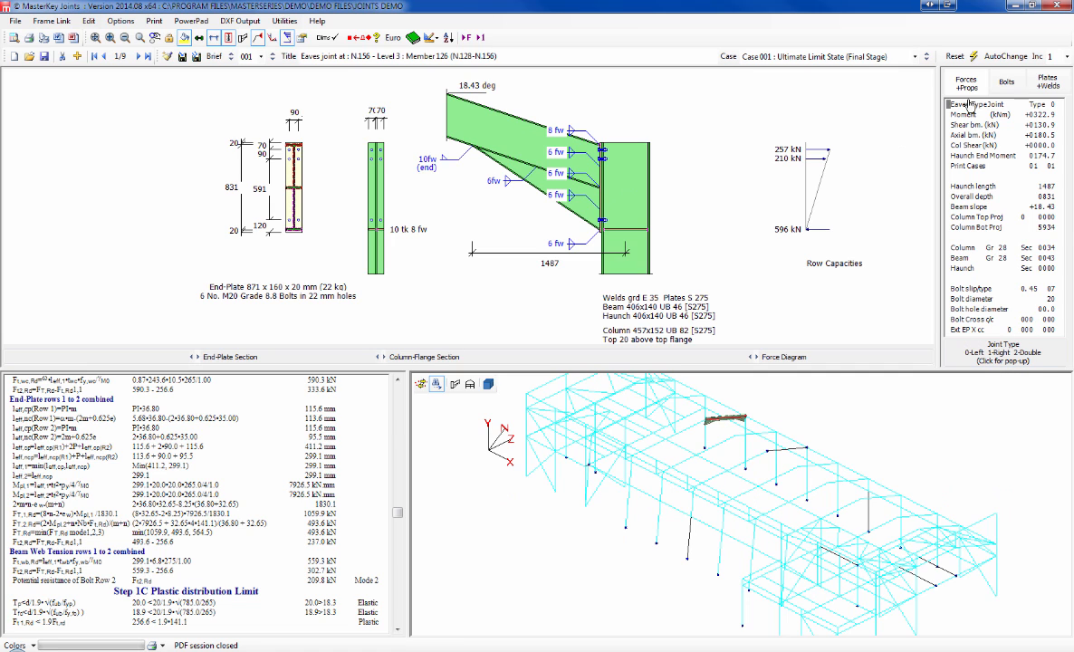
Step: Reset the eaves joint in brief 001, auto-design it, and view its bolt group data
left_click(951, 57)
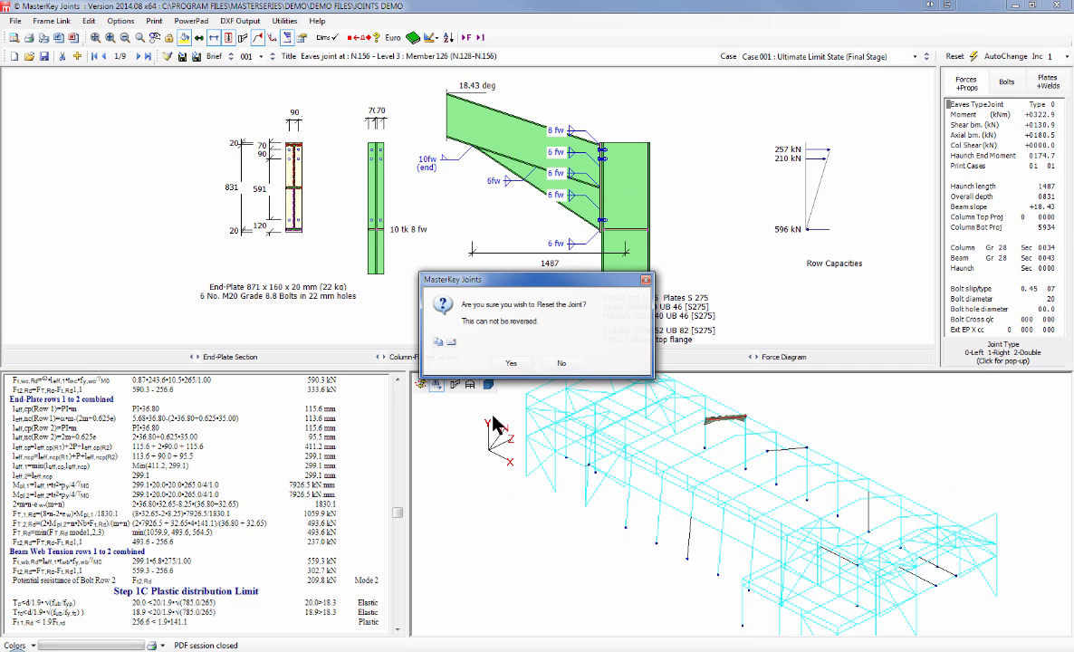
left_click(475, 351)
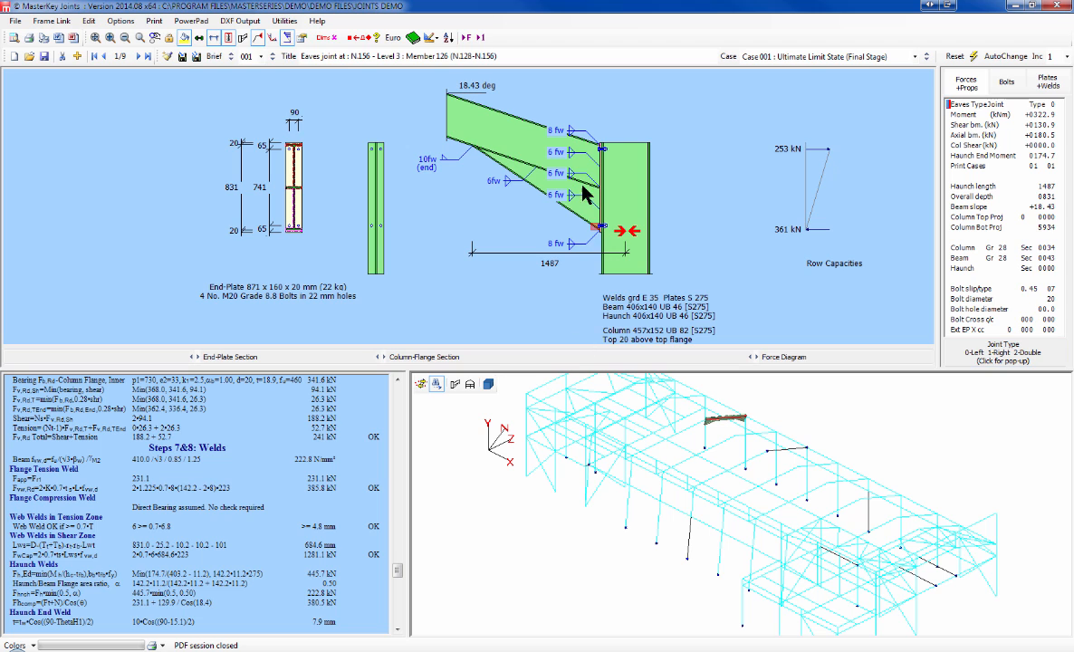
left_click(974, 57)
left_click(757, 164)
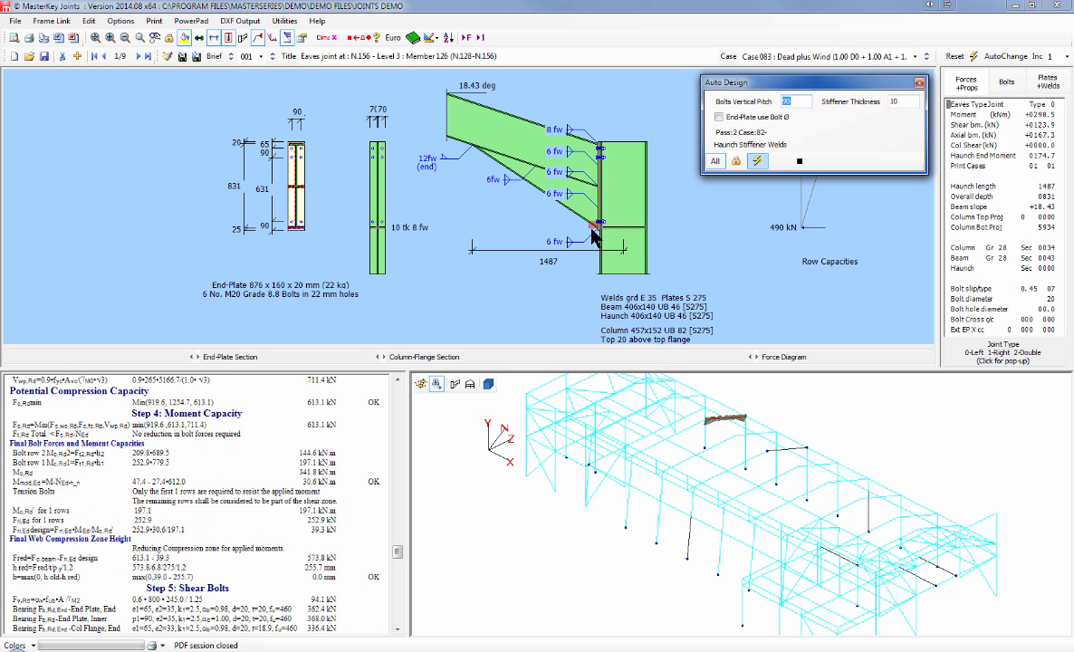
left_click(920, 84)
left_click(1004, 81)
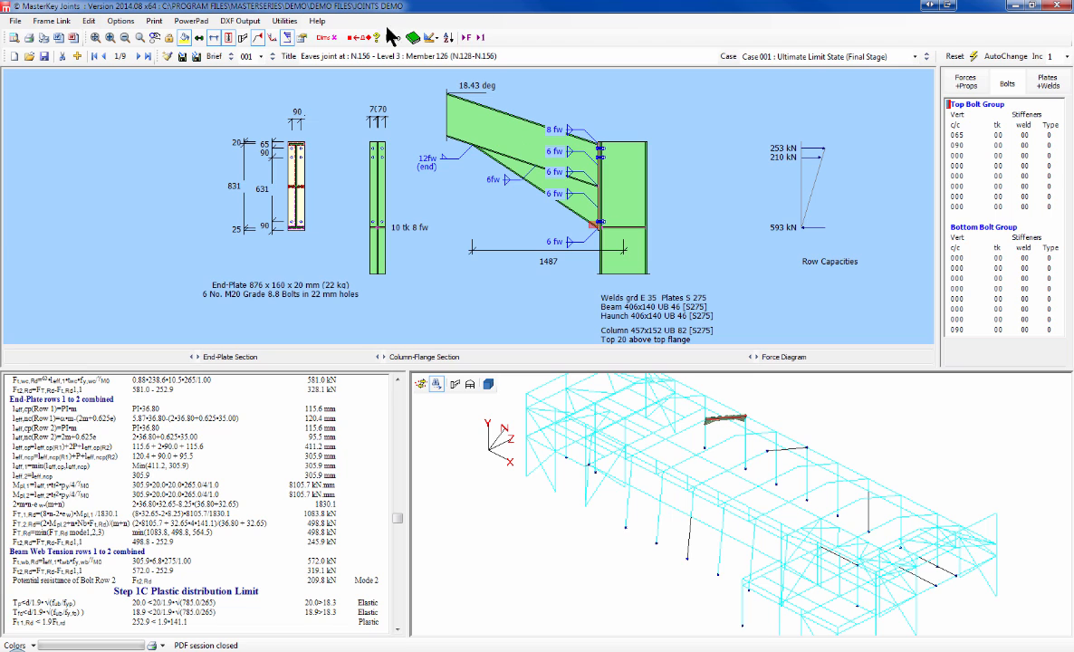
Step: Enable drawing the nut on the end-plate side for eaves joints and set the bottom bolt row's distance from the end-plate bottom to 100 mm
left_click(89, 21)
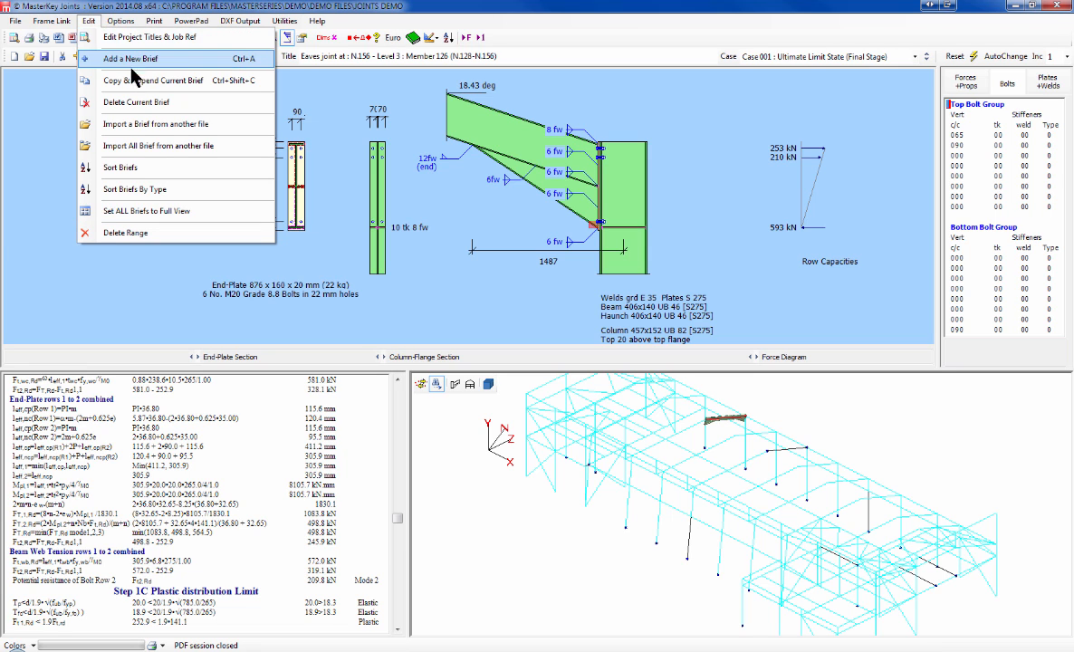
mouse_move(120, 21)
left_click(142, 40)
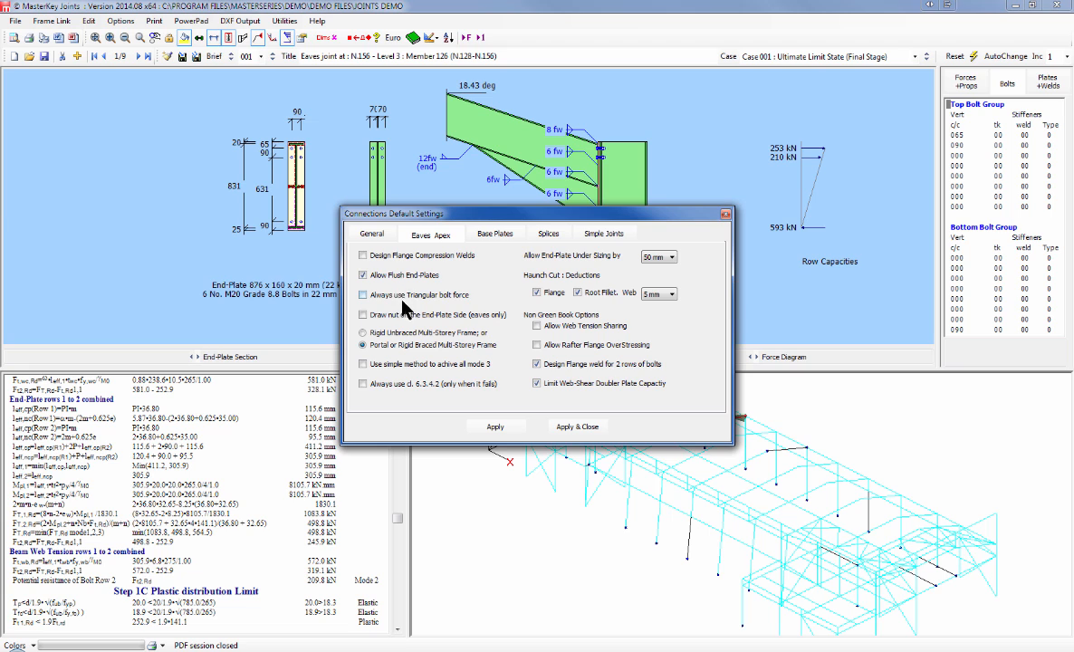
left_click(363, 315)
left_click(569, 426)
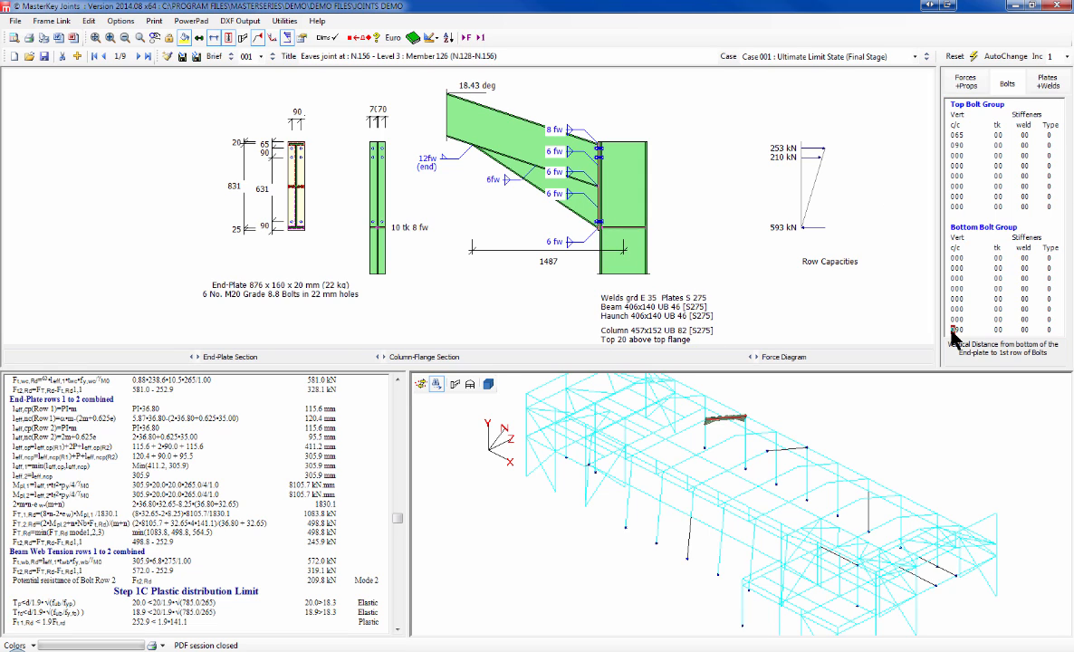
type("10")
Step: Open the apex joint brief for member 135, accept ignoring the minor axis moment, and review its bolt data and dimensional checks
left_click(798, 451)
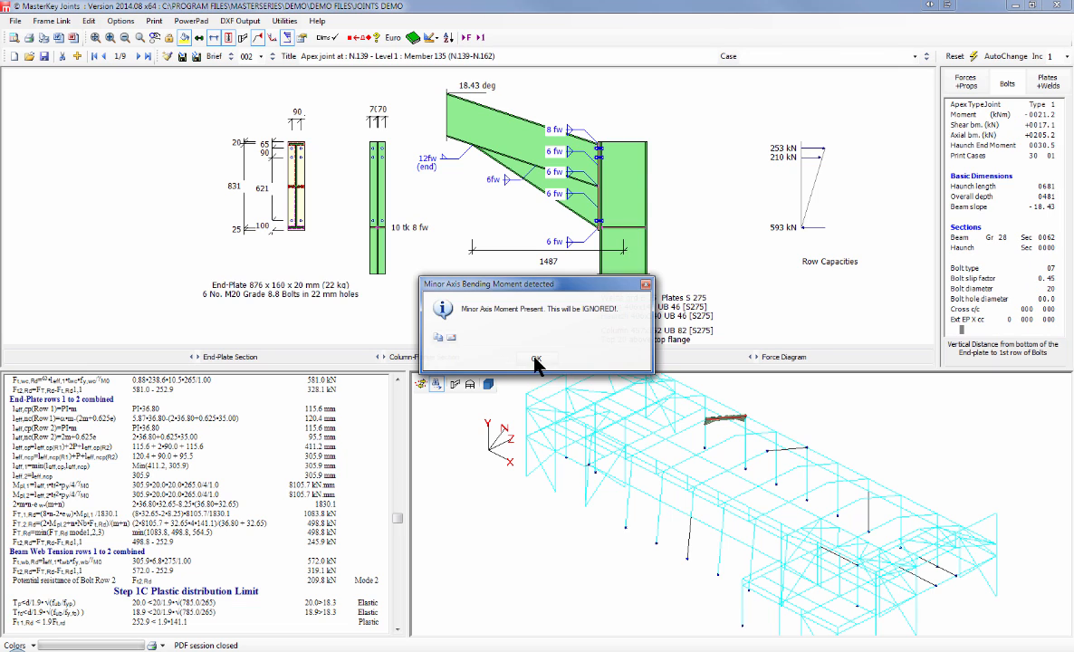
left_click(536, 360)
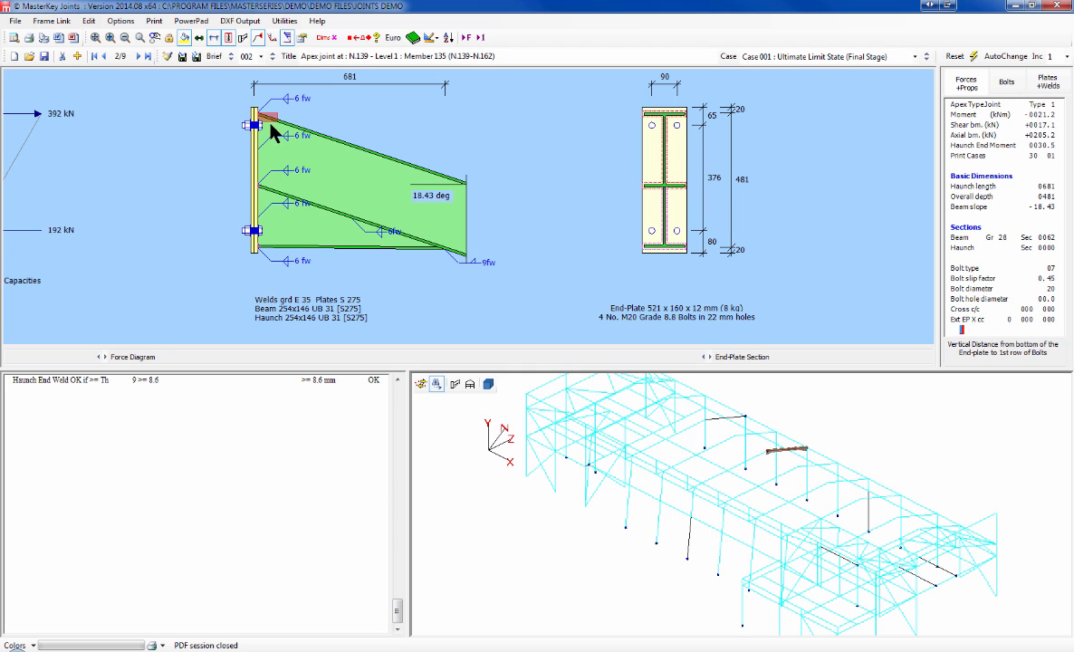
left_click(1005, 83)
left_click(323, 39)
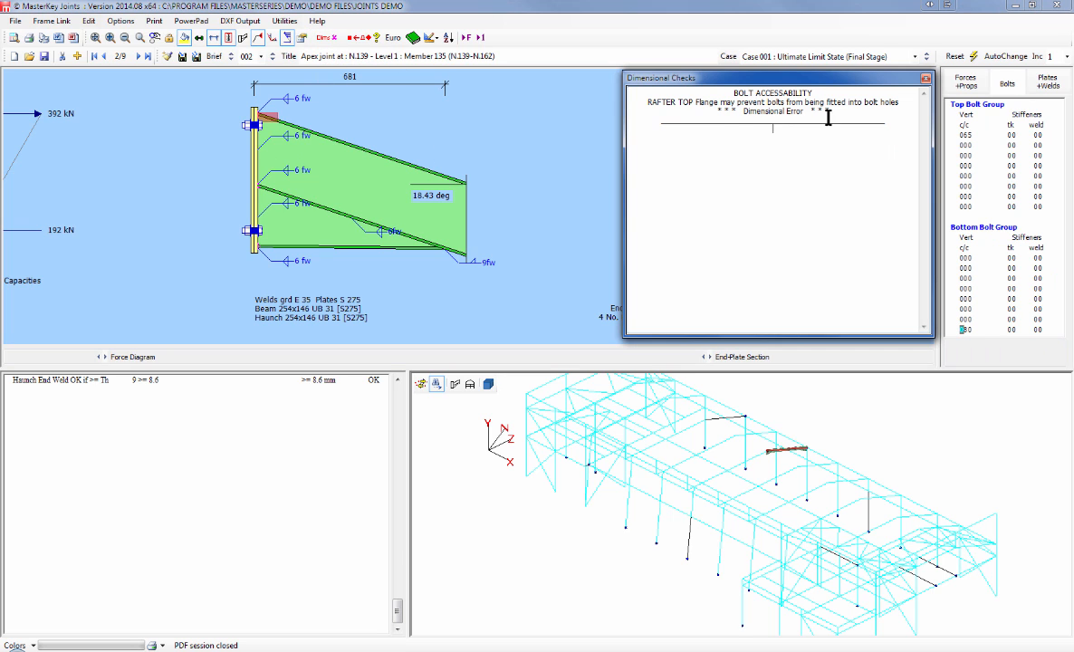
left_click(925, 79)
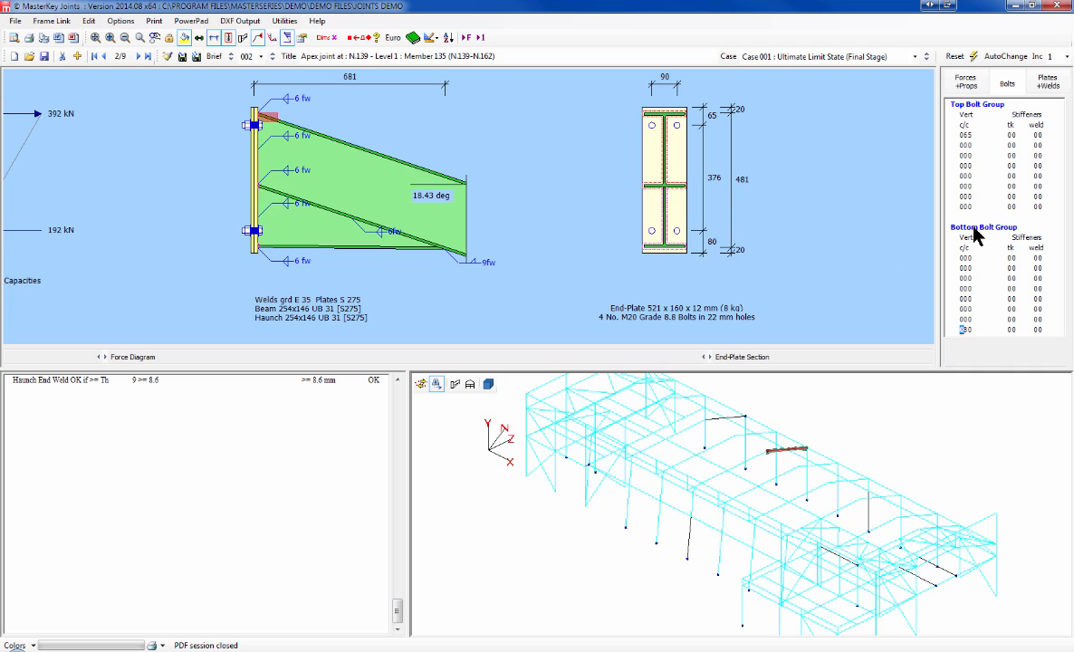
Step: Set the apex joint's top bolt row distance to 100 mm and scan the current brief for failures
left_click(965, 135)
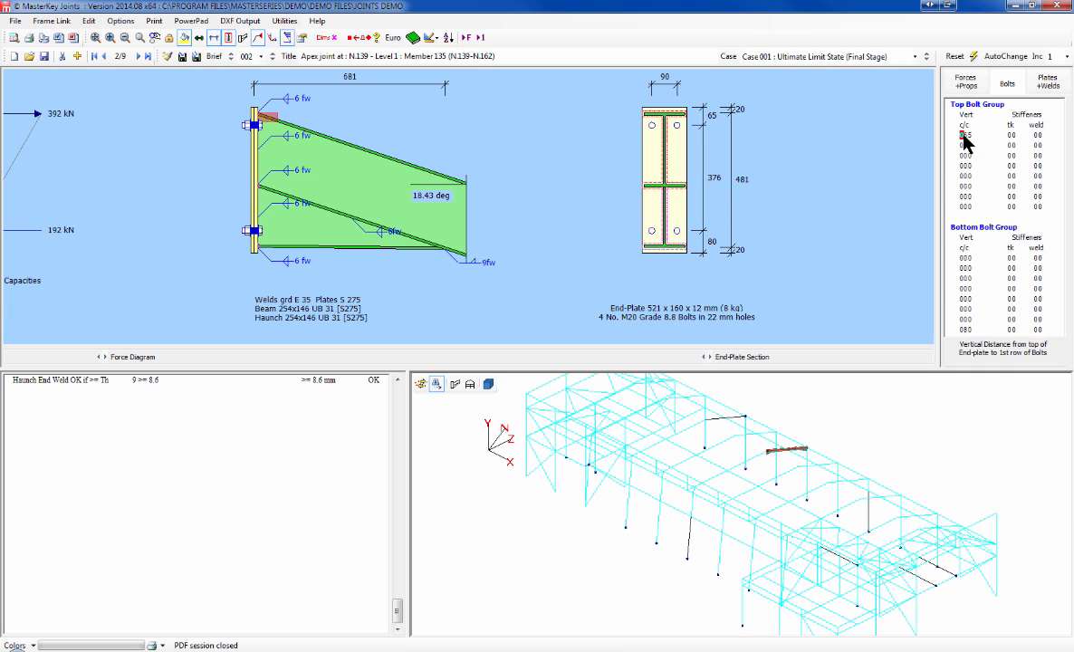
type("100")
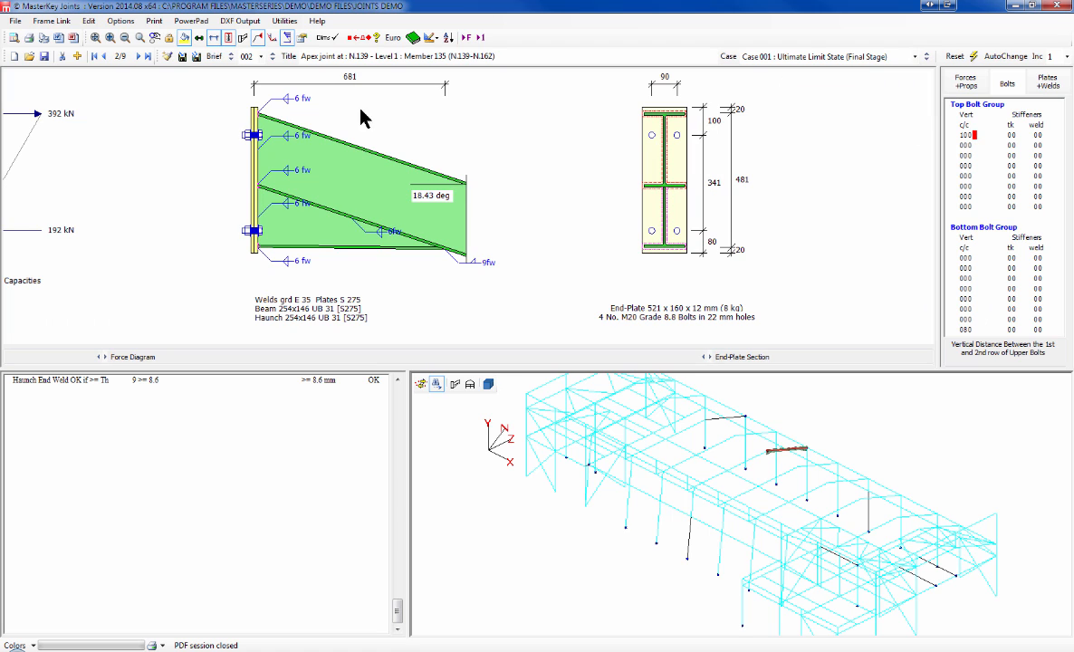
left_click(482, 39)
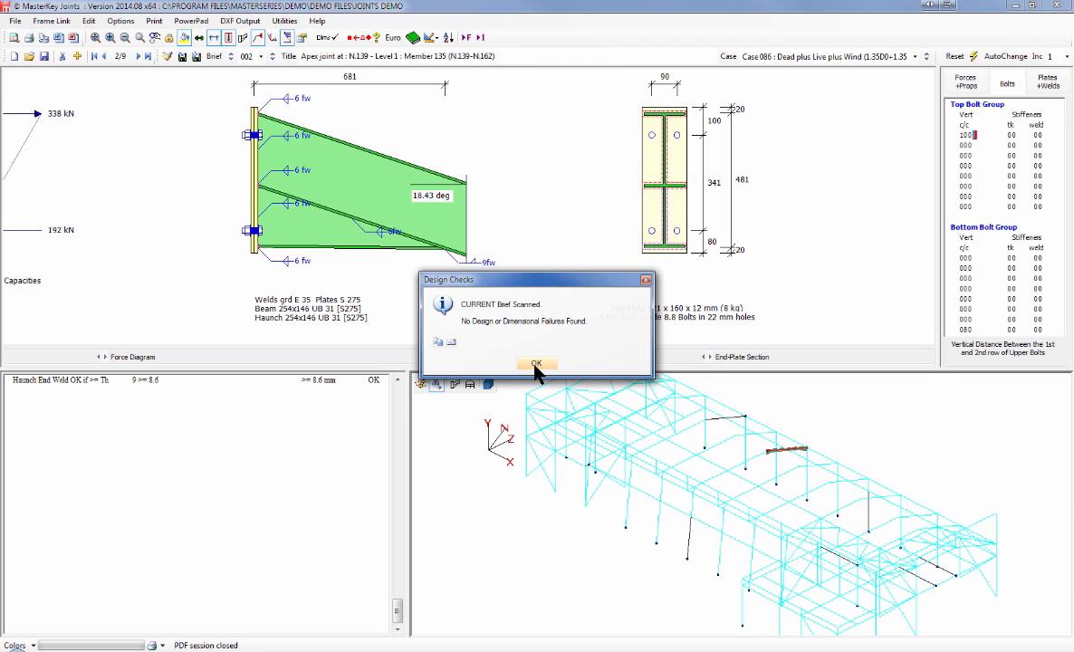
left_click(535, 365)
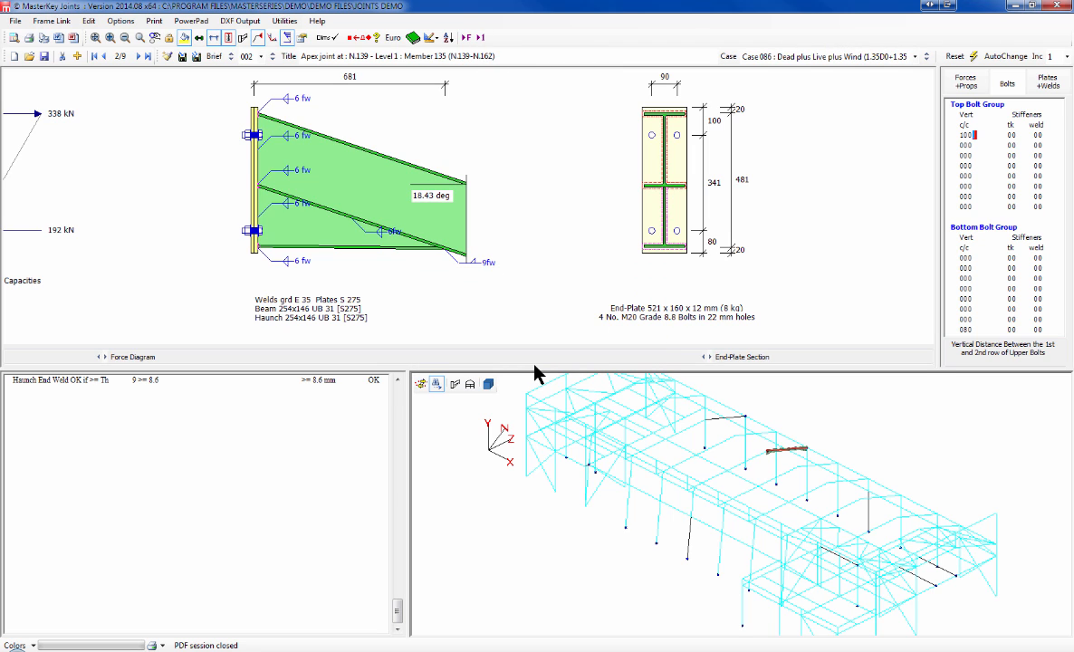
Step: Open the base plate brief at node N.34, accept ignoring the minor axis moment, and find its next failing load case
left_click(868, 518)
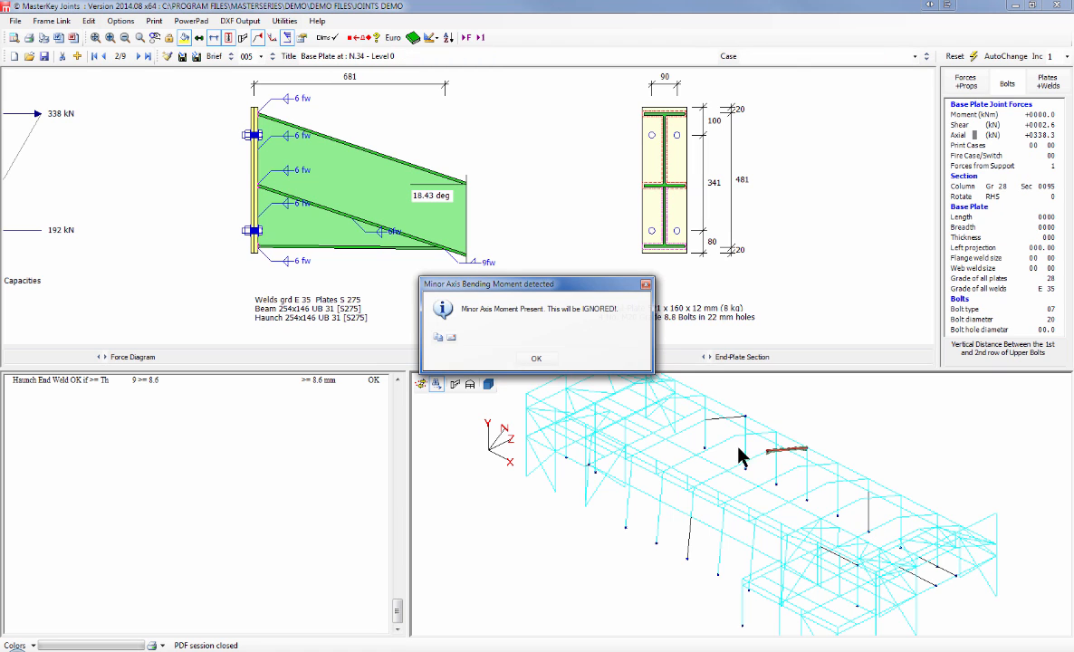
left_click(534, 359)
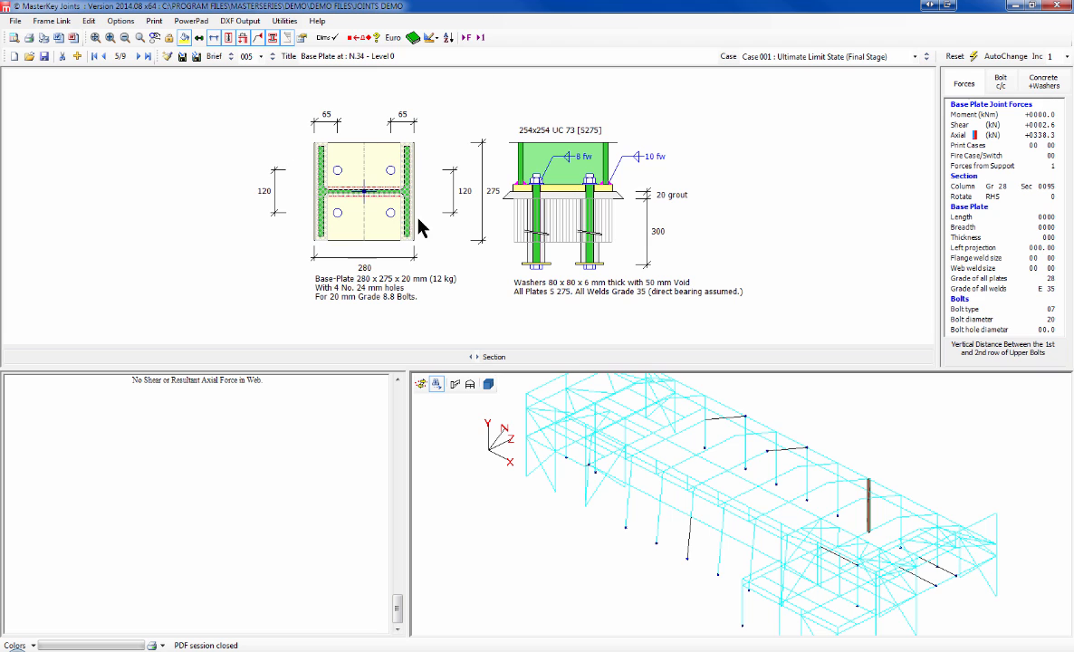
left_click(481, 38)
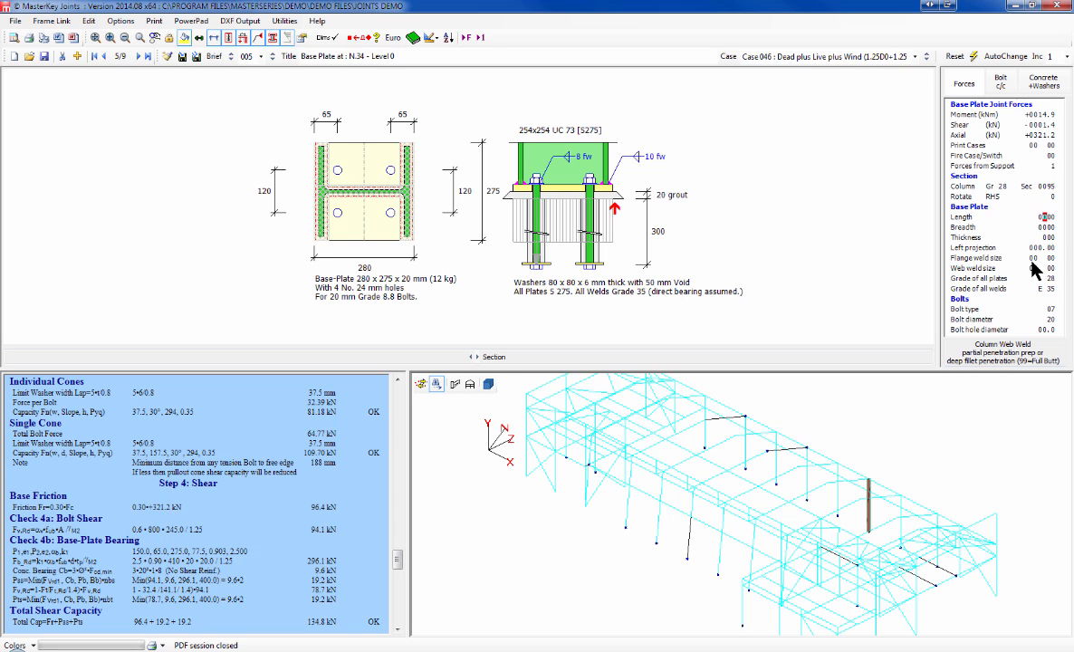
Step: Set the base plate's length and breadth to 300 mm and search the brief for the next failing load case
type("3")
key("Down")
key("Left")
type("3")
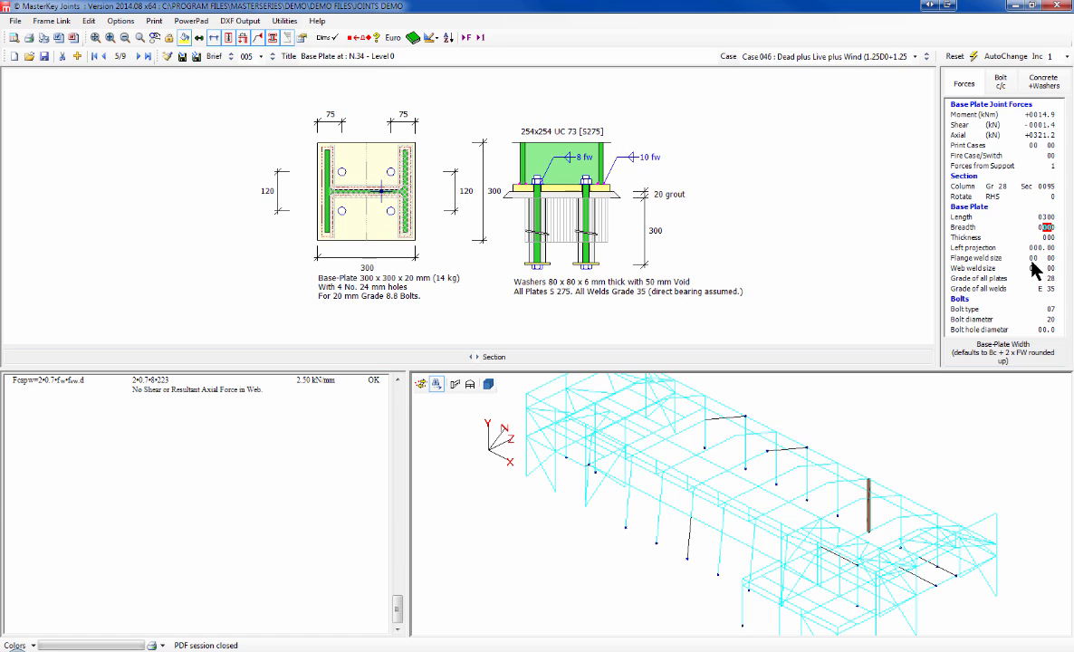
left_click(481, 39)
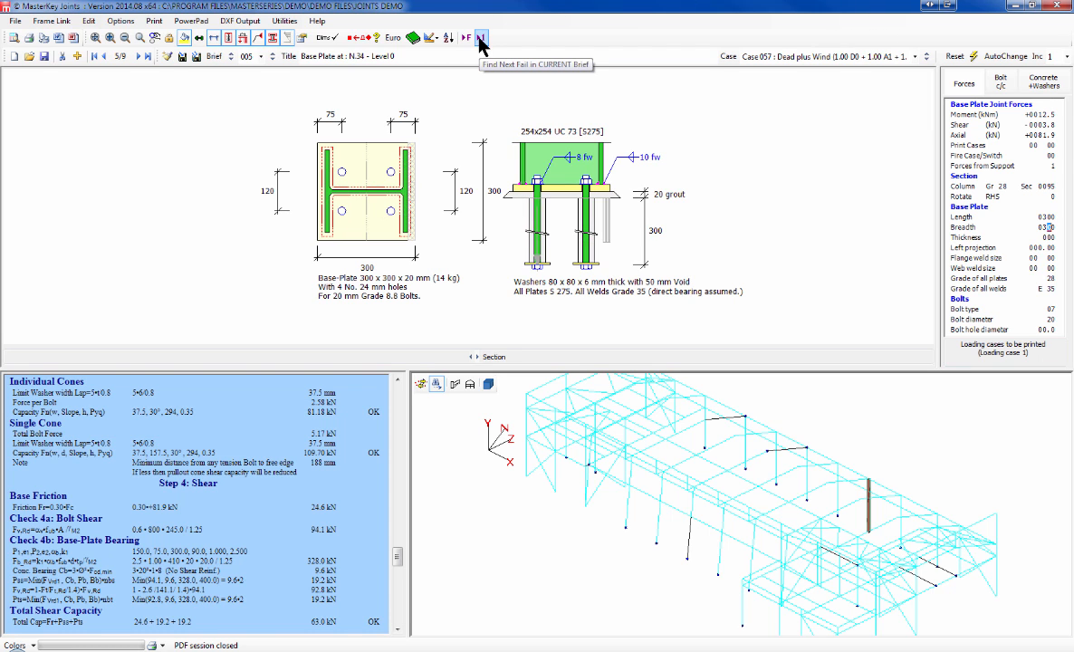
Step: Review the base-plate pressure calculations and set the plate's length and breadth to 400 mm
left_click_drag(399, 563, 388, 469)
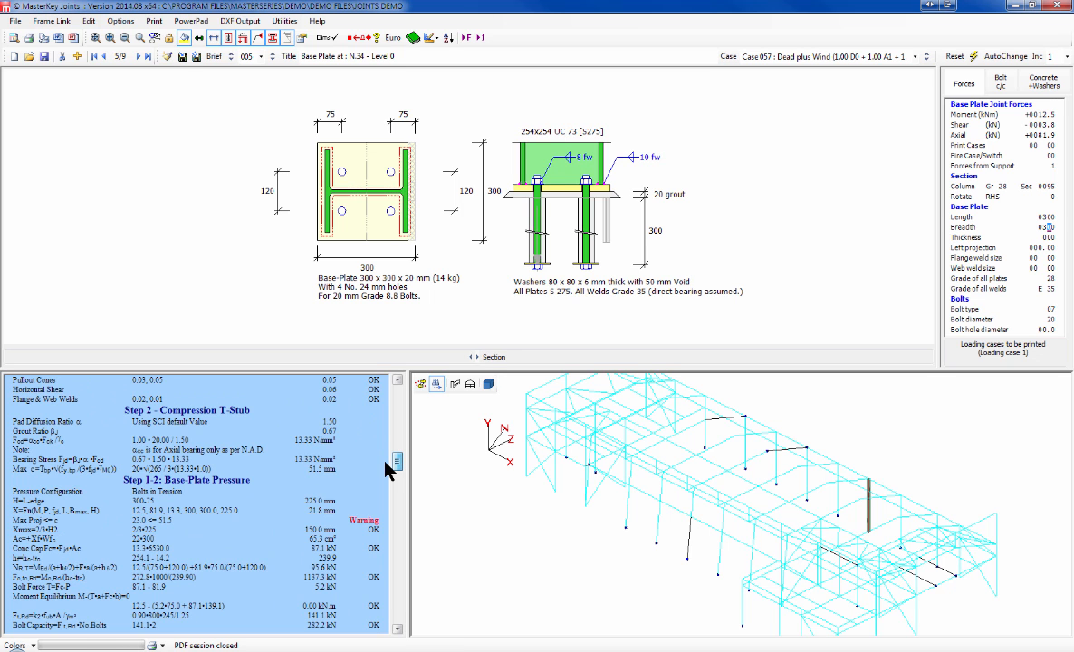
left_click_drag(387, 470, 422, 450)
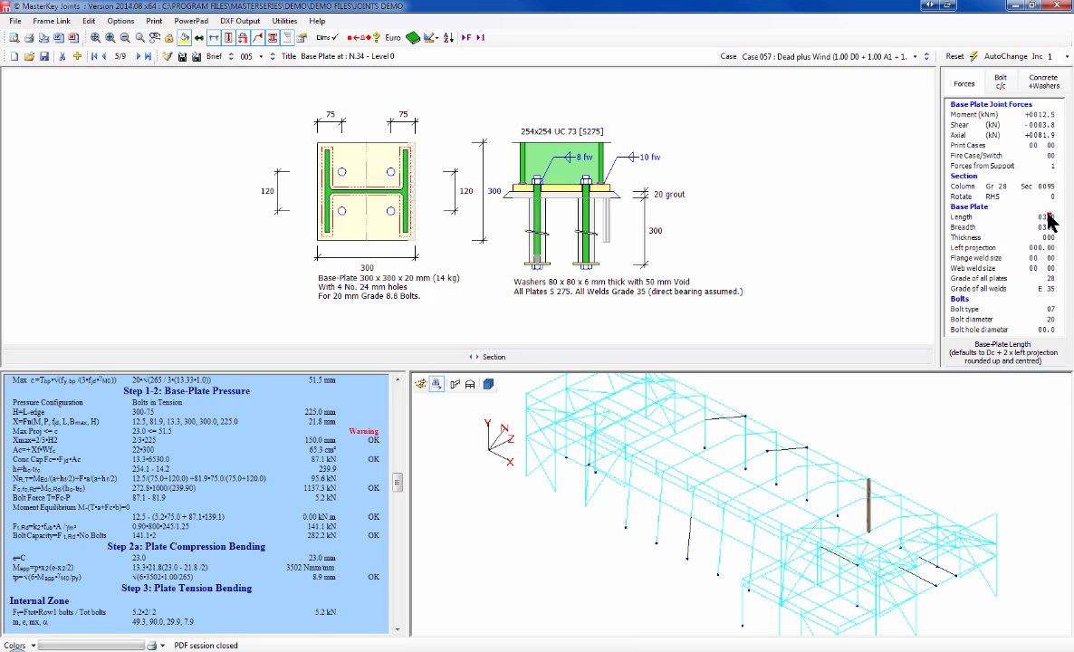
key("Left")
type("4")
key("Down")
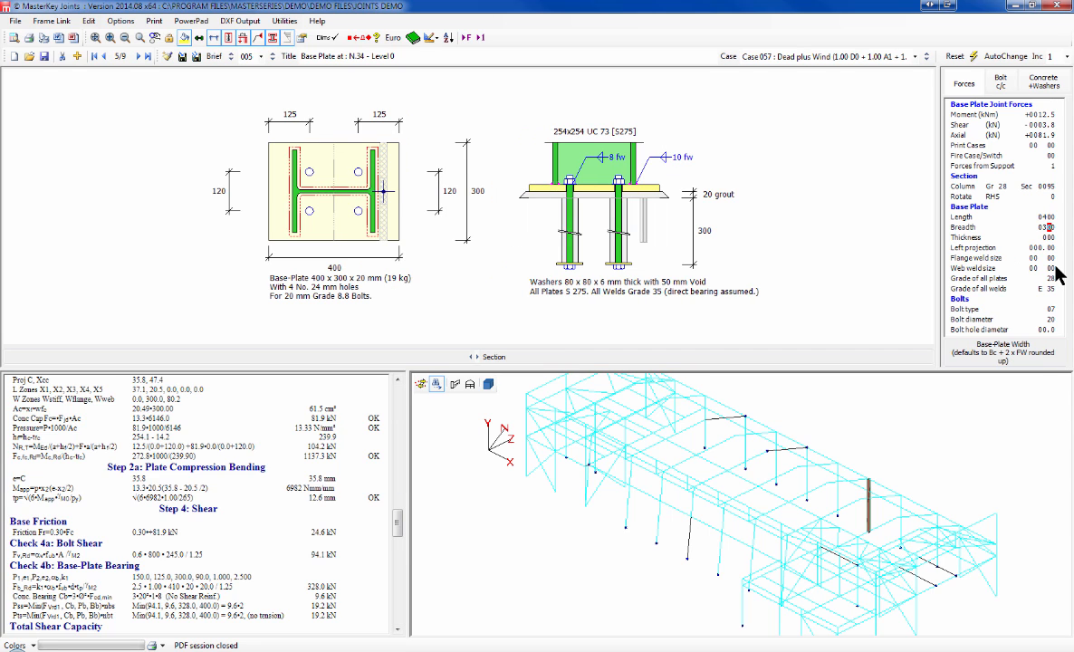
type("4")
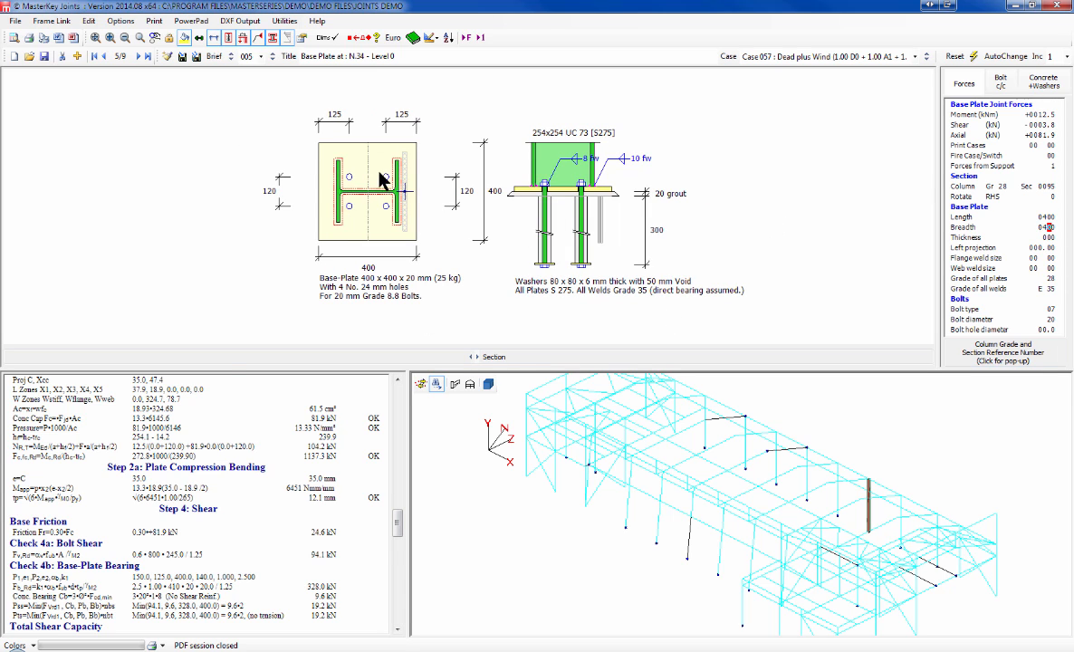
Step: Set the base plate's length and breadth to 500 mm
left_click(1045, 216)
type("5")
left_click(1045, 228)
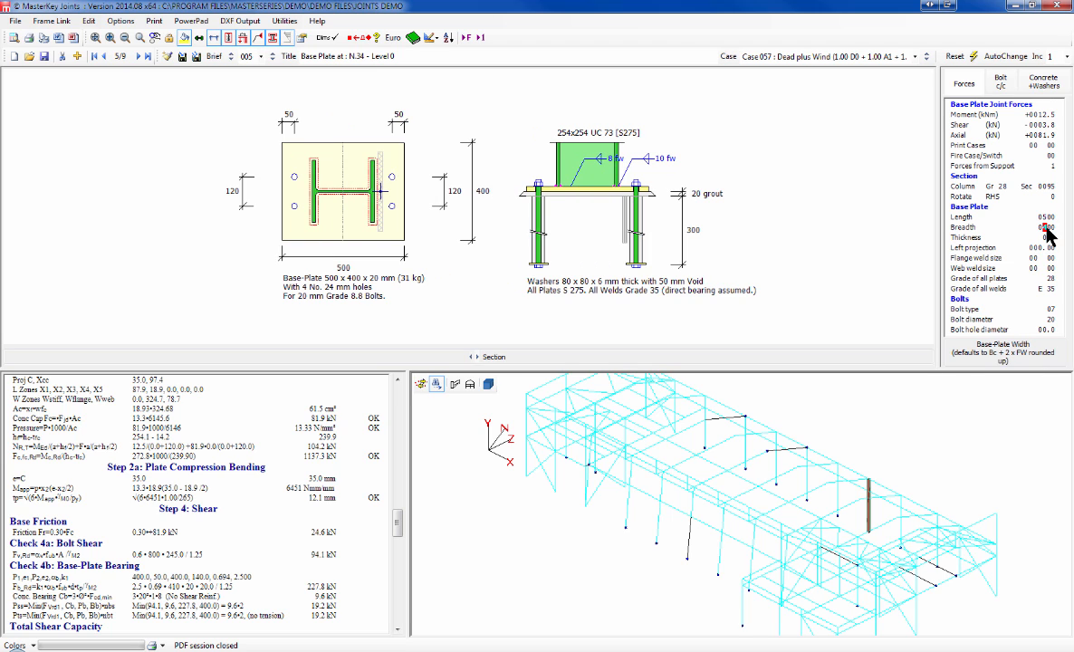
type("5")
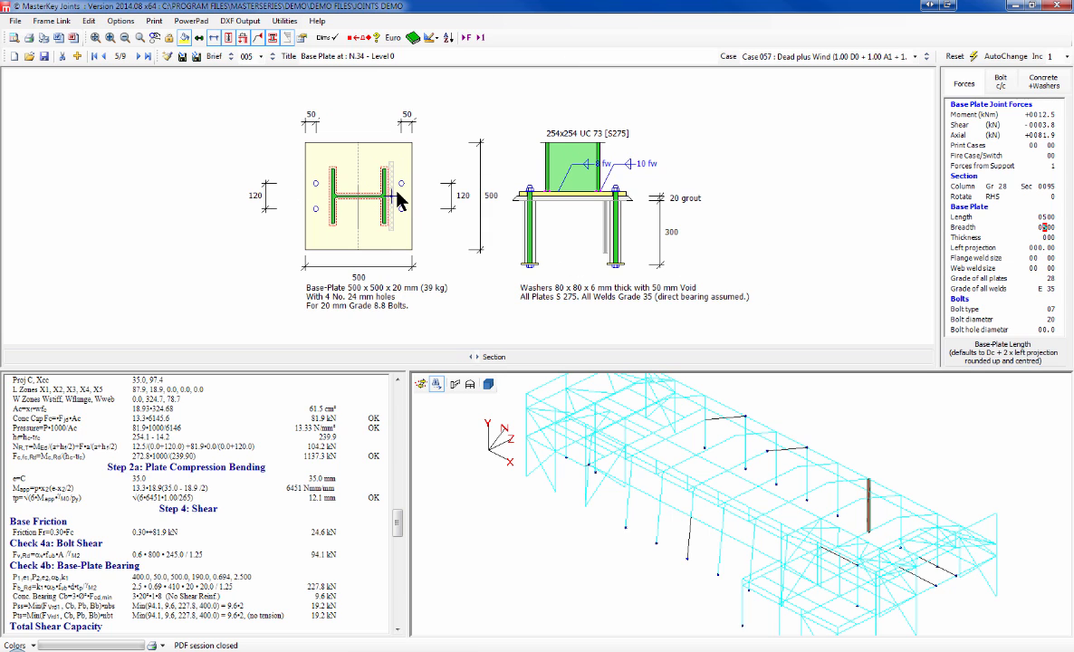
Step: Set the base plate's left-side external bolts to a 50 mm edge distance and 400 mm inner cross centres
left_click(1001, 83)
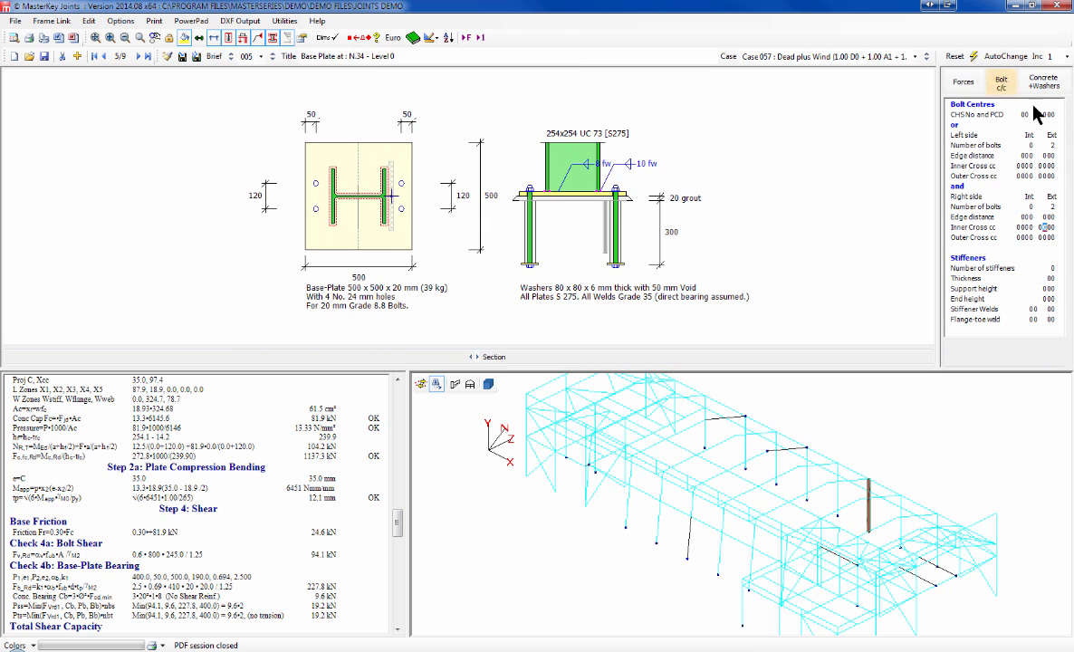
left_click(1050, 157)
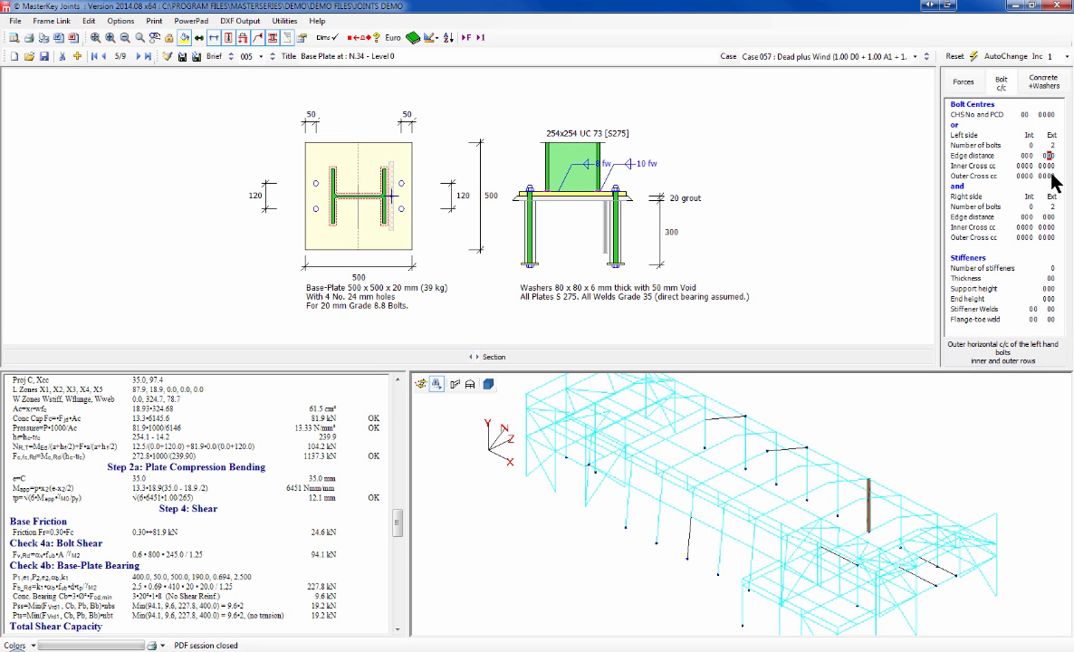
type("50")
type("3")
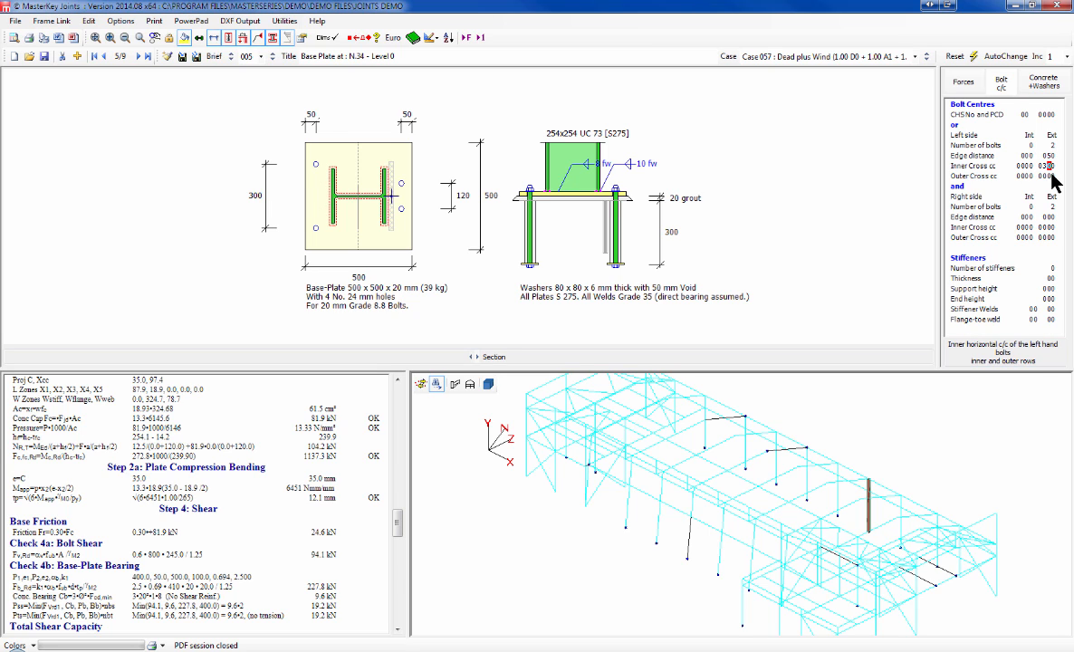
type("4")
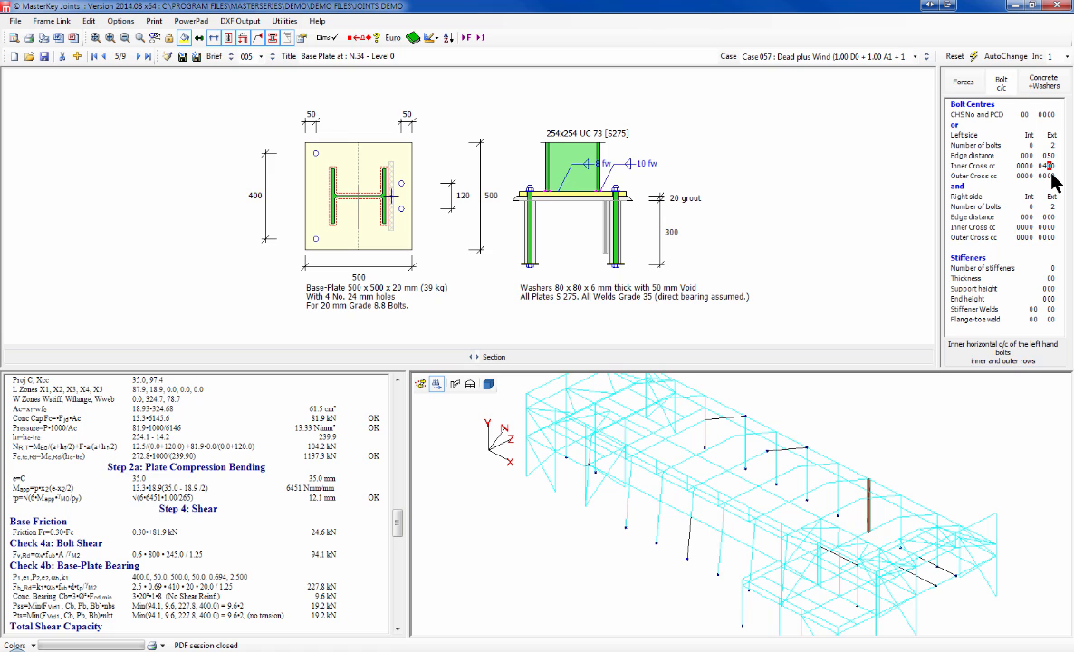
Step: Set the base plate's right-side external bolts to a 50 mm edge distance and 400 mm inner cross centres
key("Down")
key("Down")
key("Down")
key("Right")
key("Right")
key("Right")
key("Right")
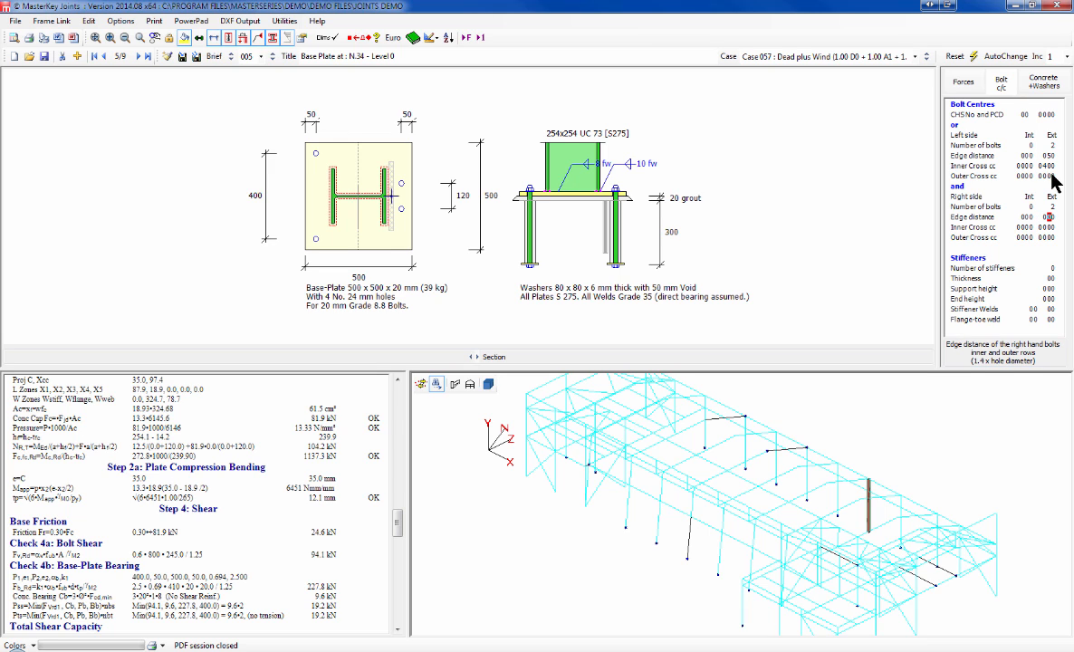
key("Down")
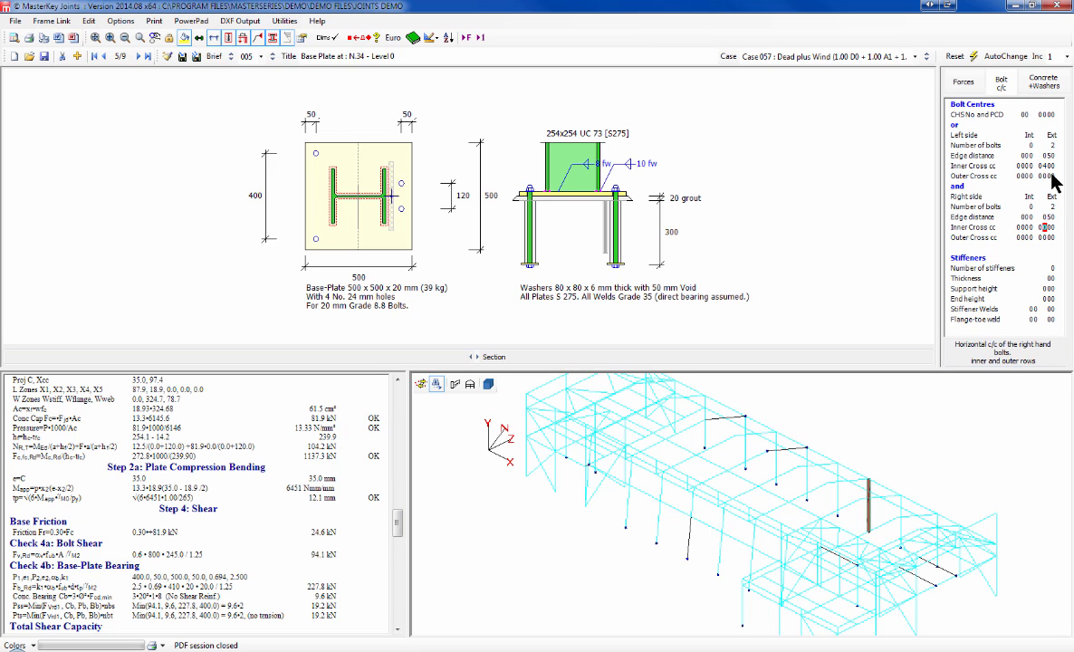
type("4")
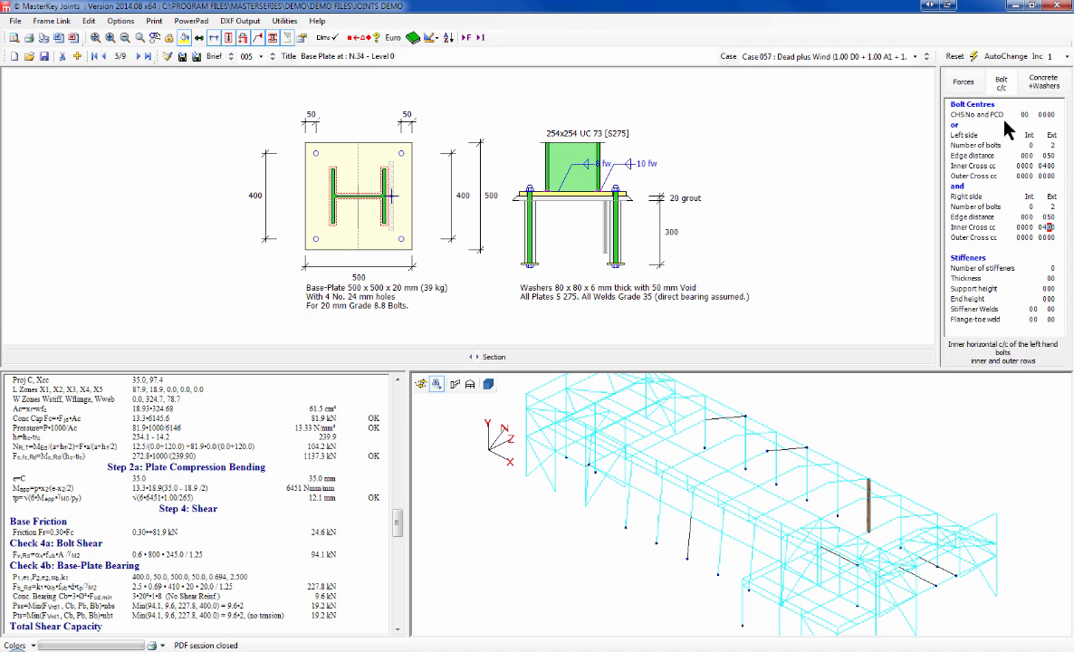
Step: Review the utility commands for new-brief defaults and the base plate's washer, concrete and shear key data
left_click(280, 23)
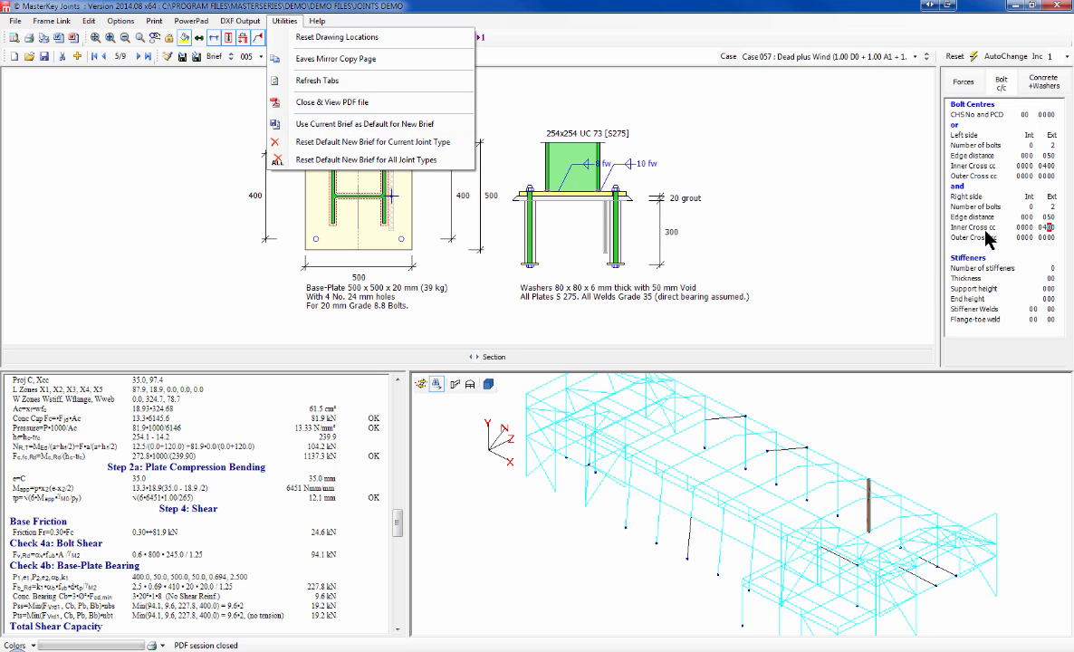
left_click(1042, 84)
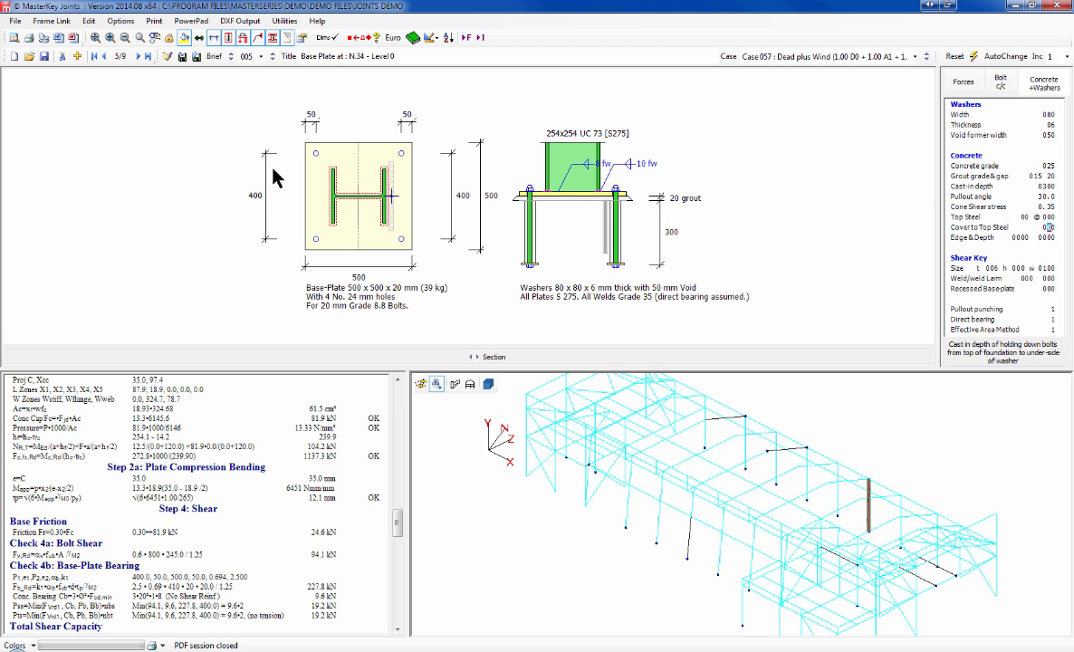
Step: Examine the beam-to-beam fin-plate and flexible end-plate connections at N.132 and N.131, and the beam-to-column fin-plate connection at N.89
left_click(955, 578)
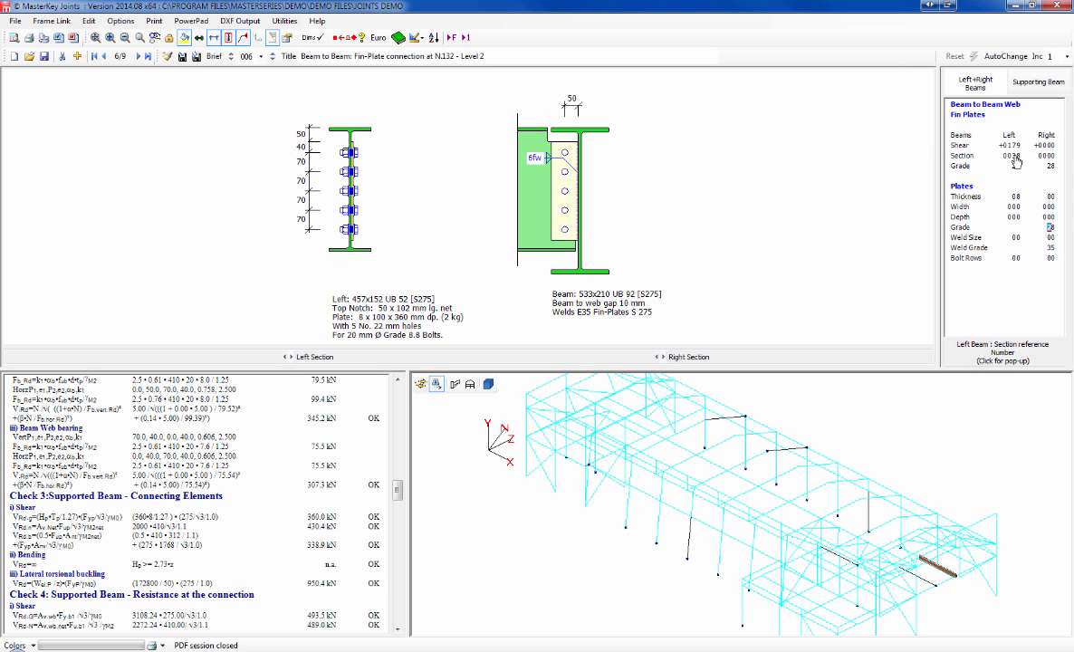
left_click_drag(398, 492, 404, 440)
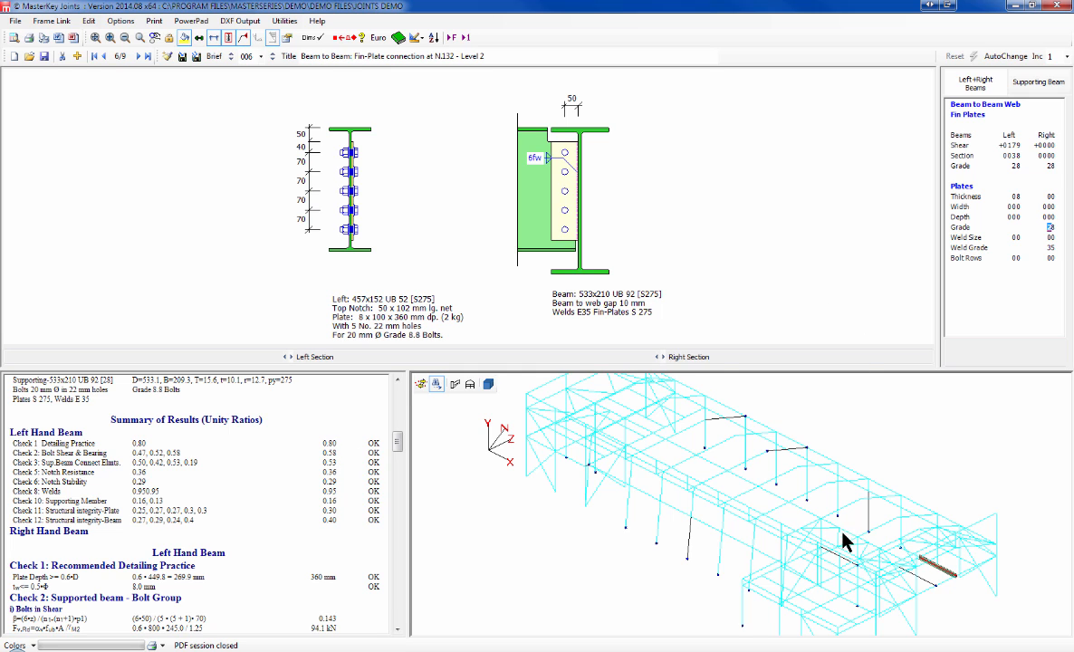
left_click(934, 583)
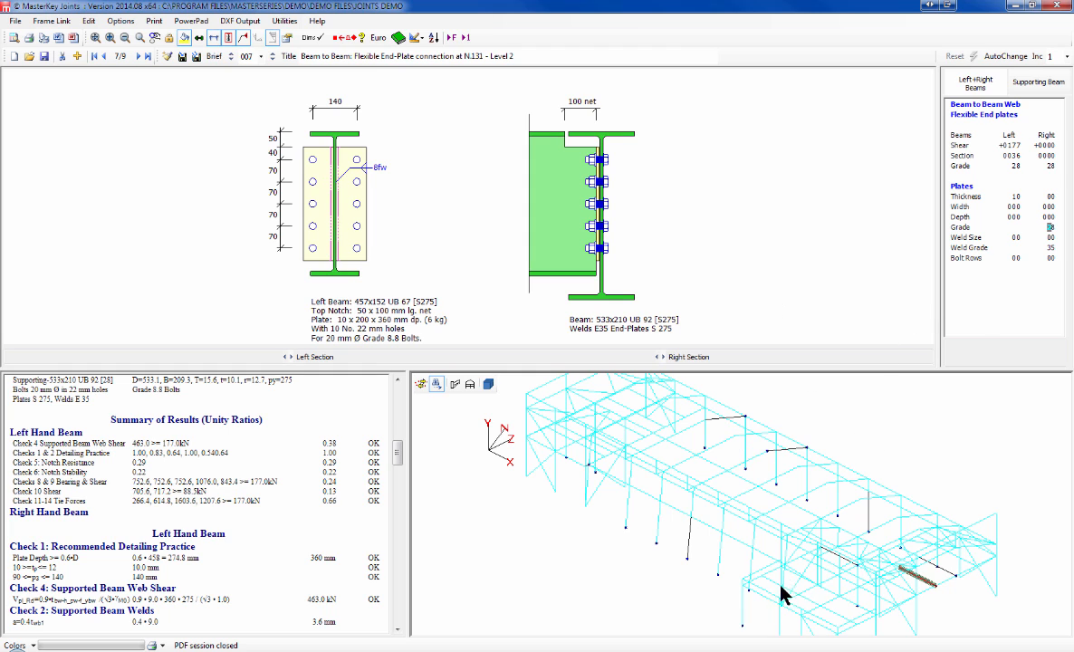
left_click(844, 563)
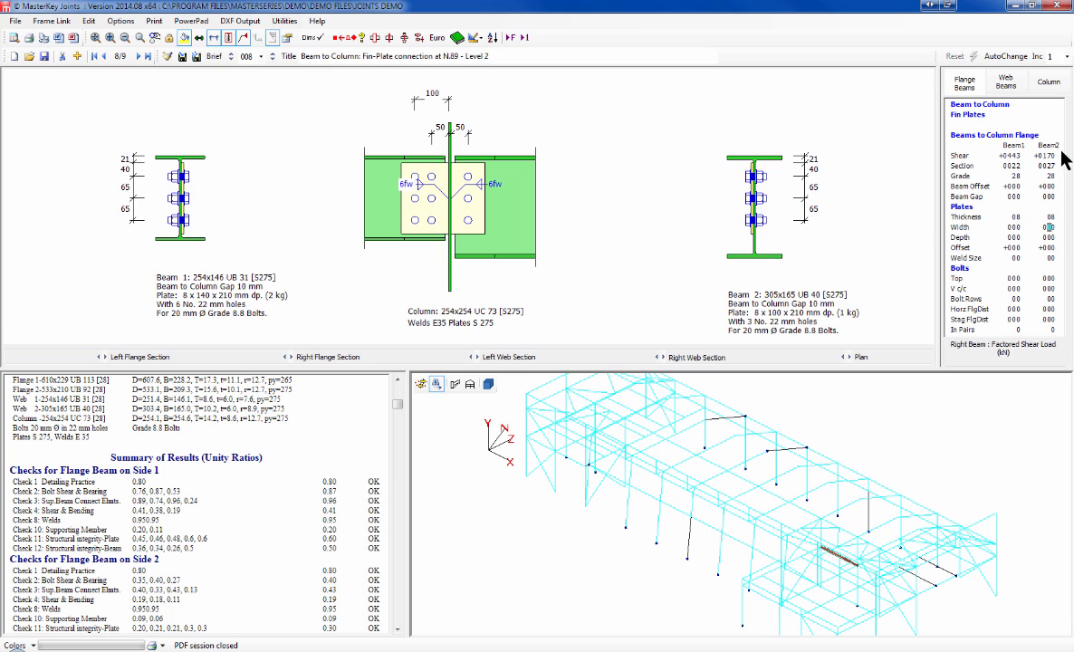
Step: Examine the supporting column data and the full fin-plate check report for the N.89 beam-to-column connection
left_click(1053, 85)
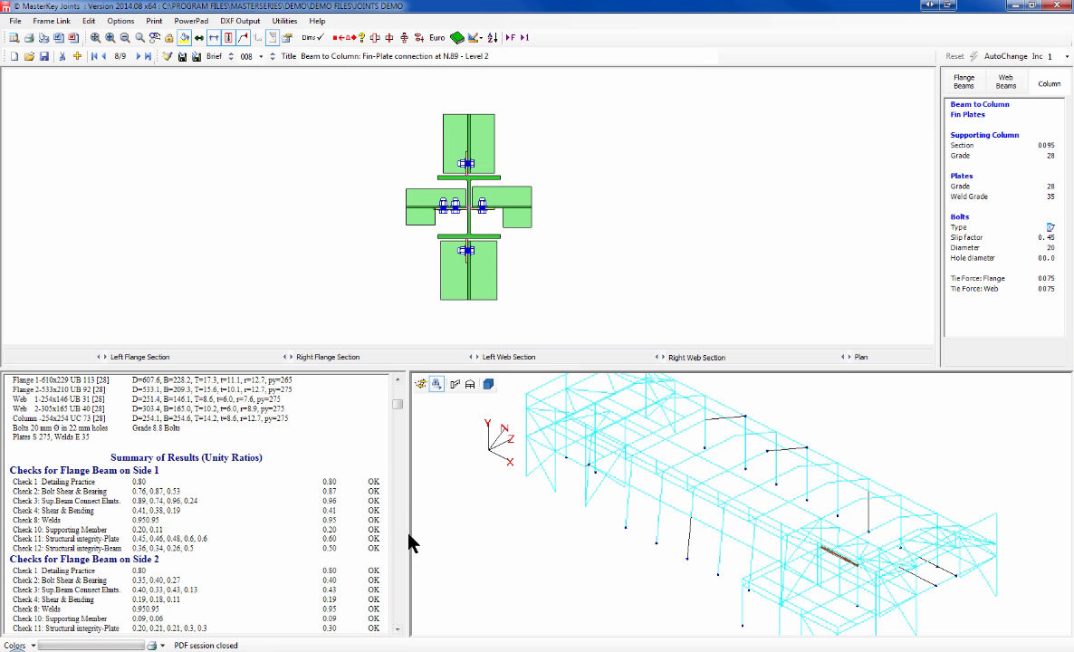
scroll(403, 542, "down", 10)
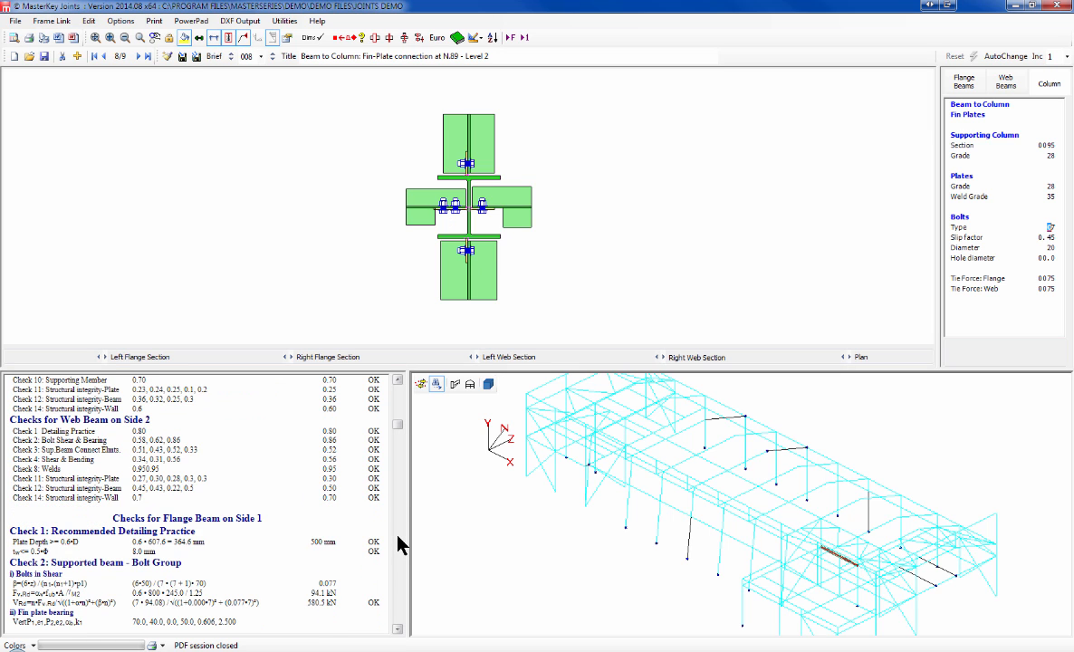
scroll(399, 543, "down", 10)
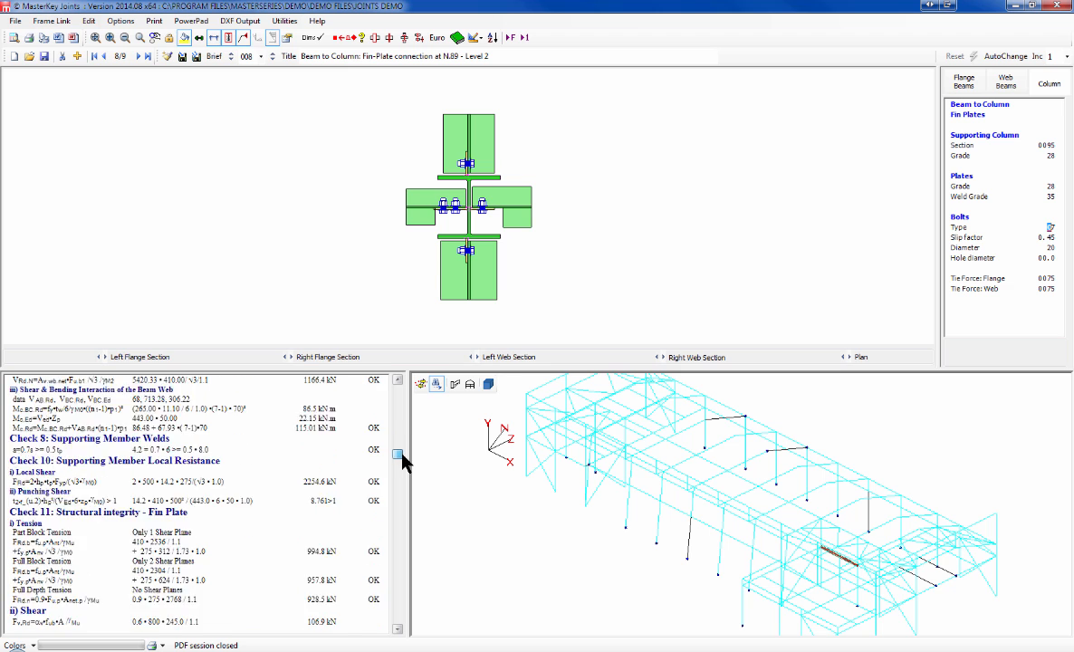
left_click_drag(401, 454, 405, 473)
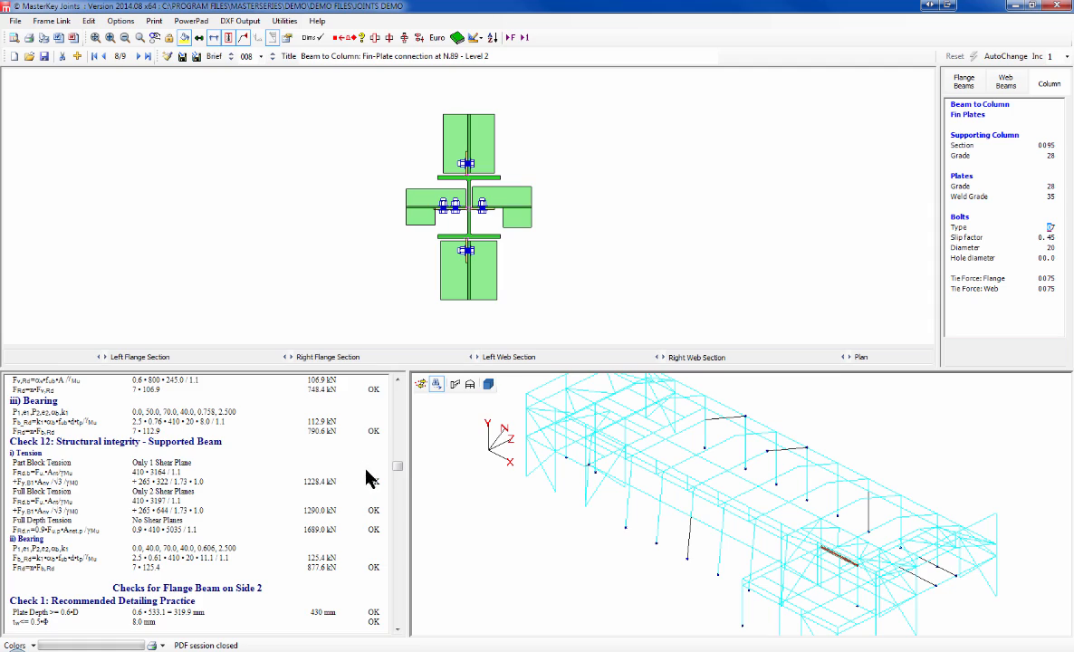
left_click_drag(399, 478, 399, 571)
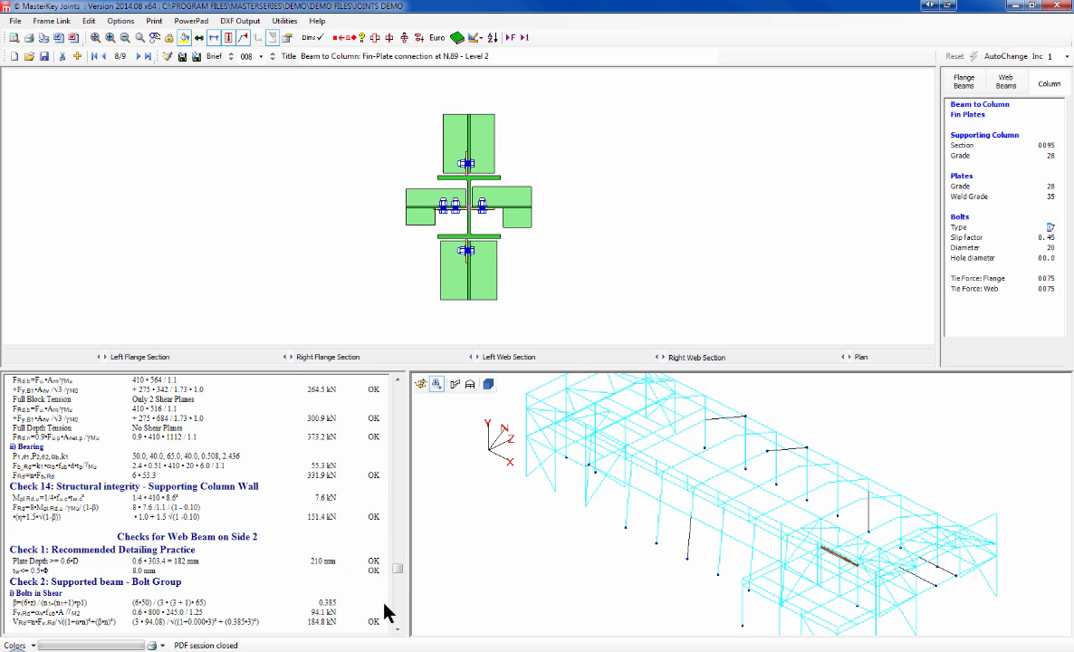
left_click_drag(396, 571, 390, 616)
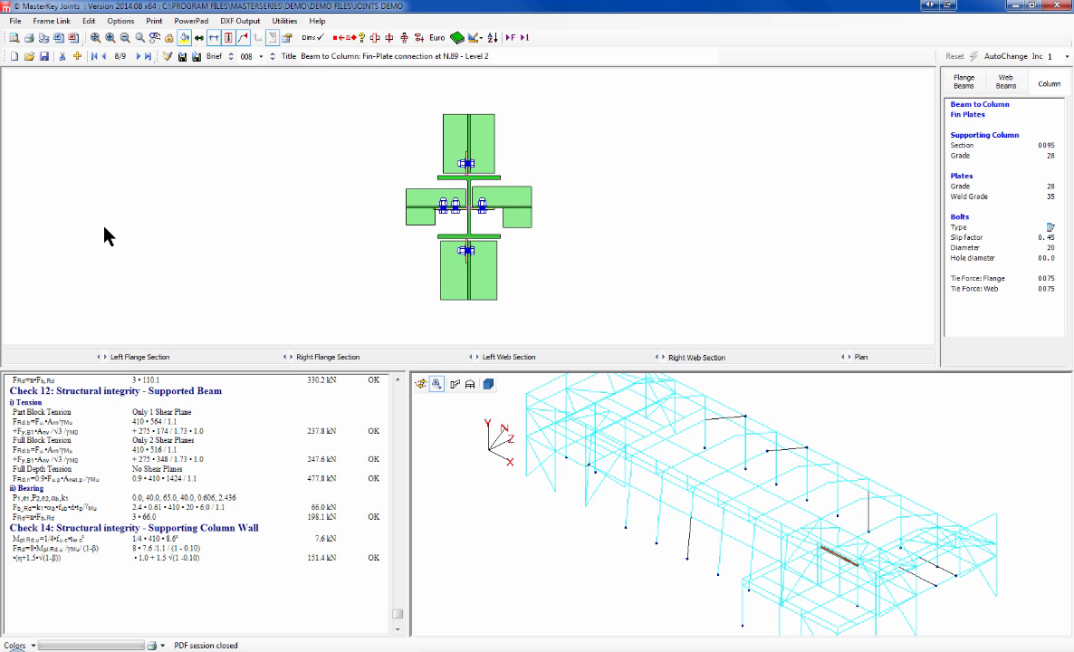
Step: Close the joints design, saving the Joints Demo file, and exit MasterFrame to the MasterSeries start screen
left_click(1060, 6)
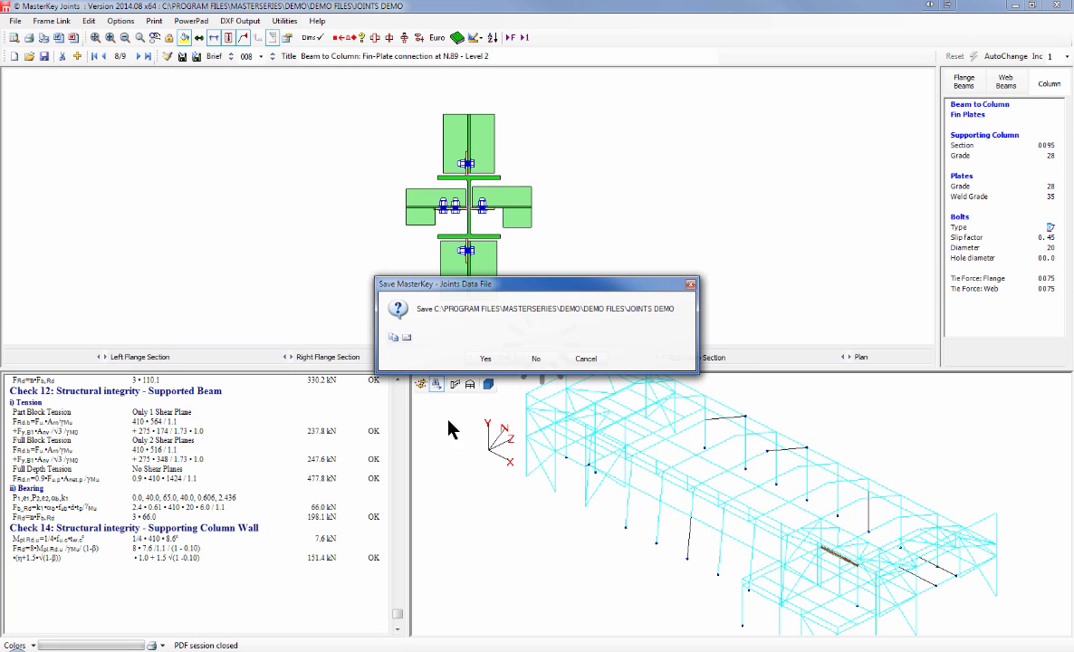
left_click(486, 359)
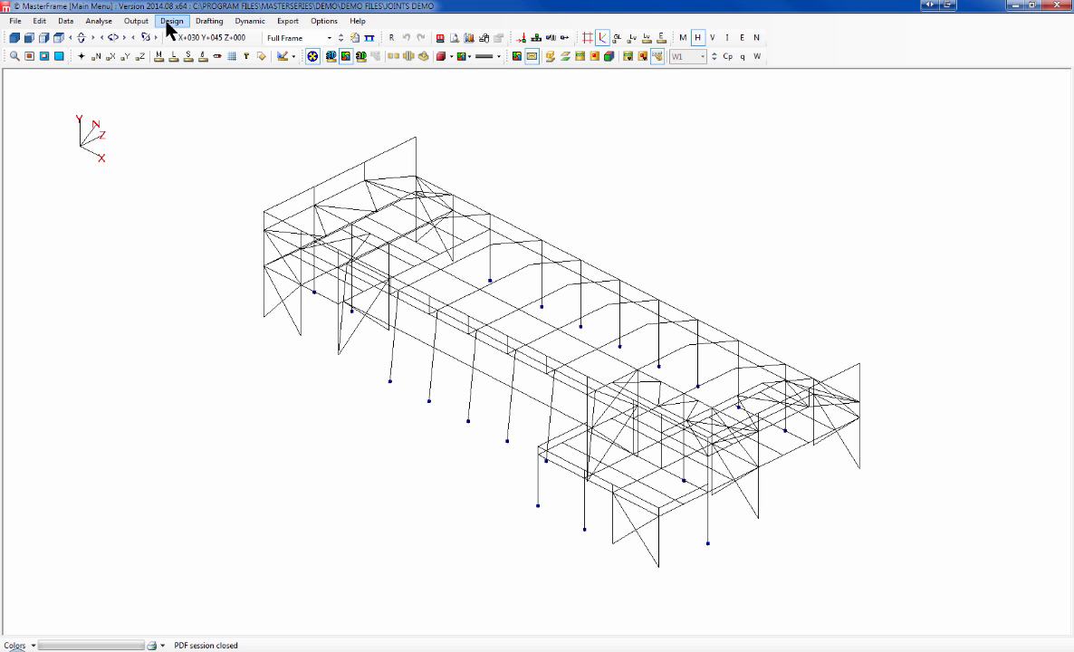
left_click(14, 20)
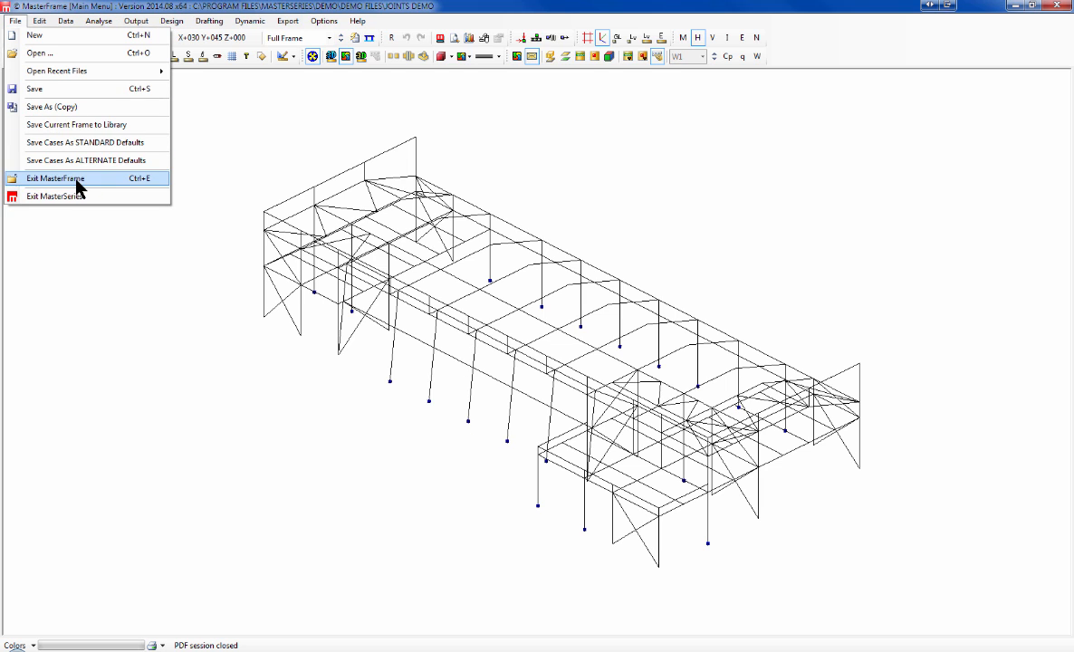
left_click(78, 179)
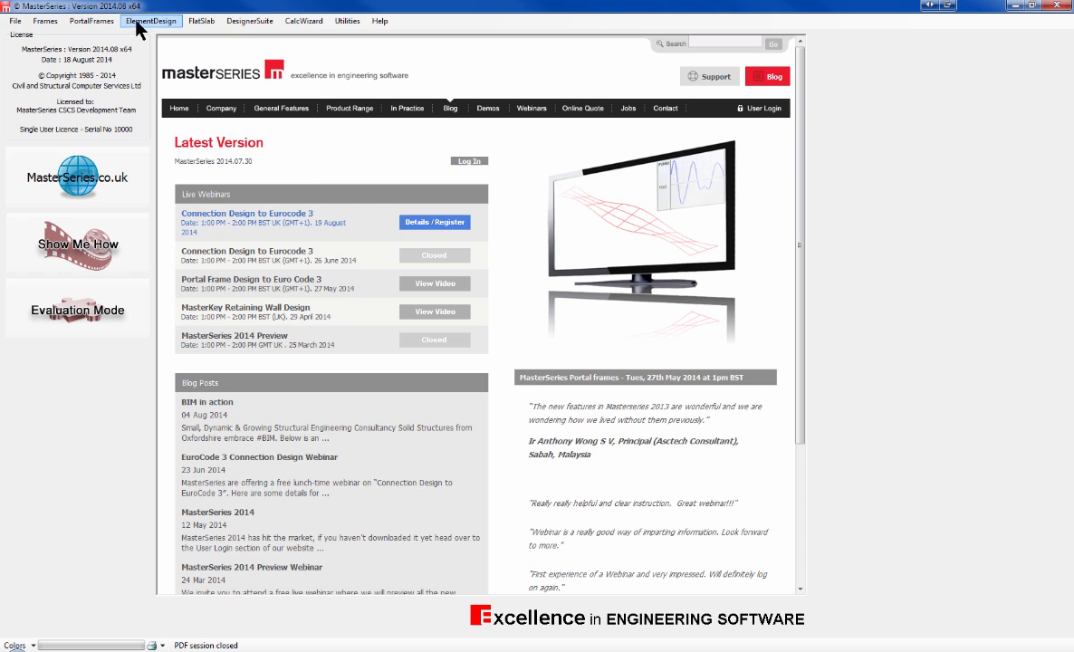
Step: Start the standalone MasterKey Connections module and open the file SCI P398 examples from the demo files folder
left_click(151, 21)
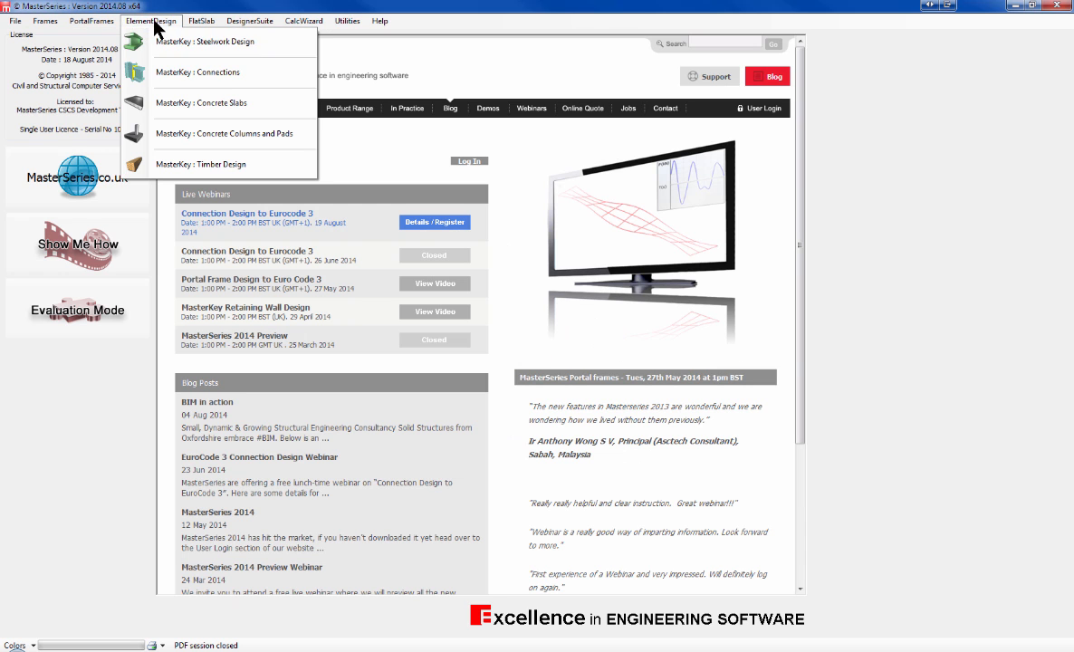
left_click(231, 74)
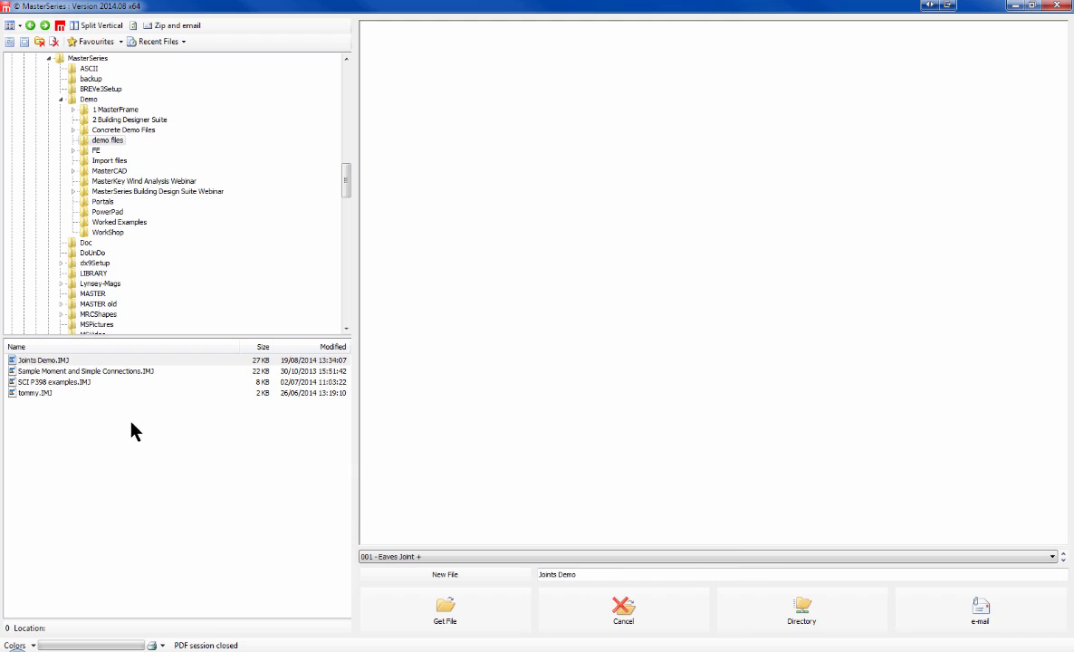
left_click(56, 382)
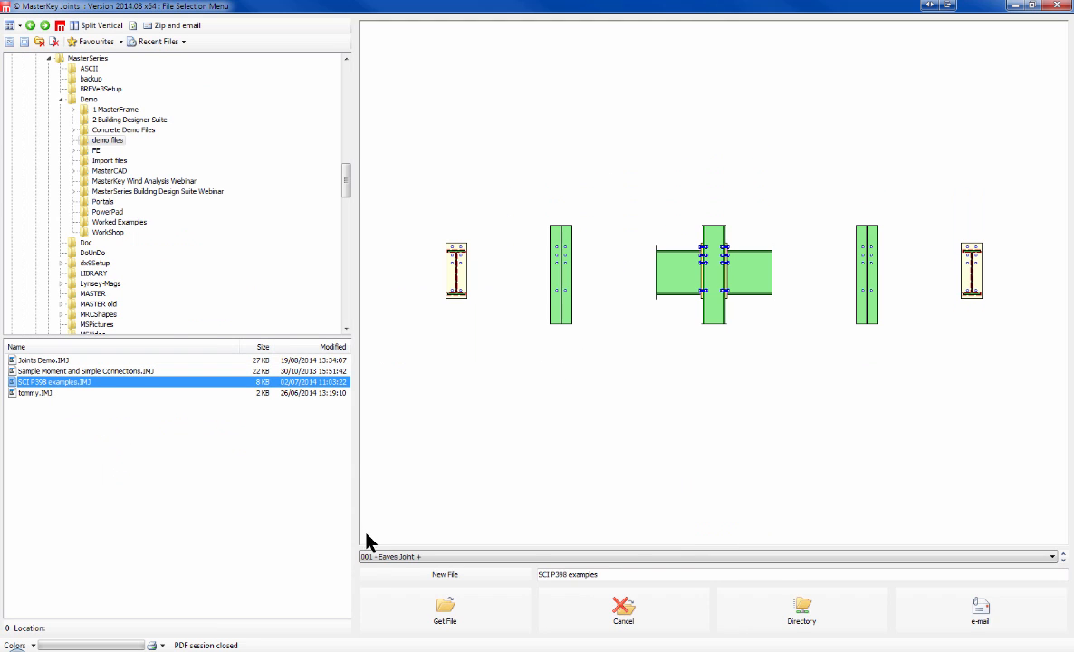
left_click(445, 612)
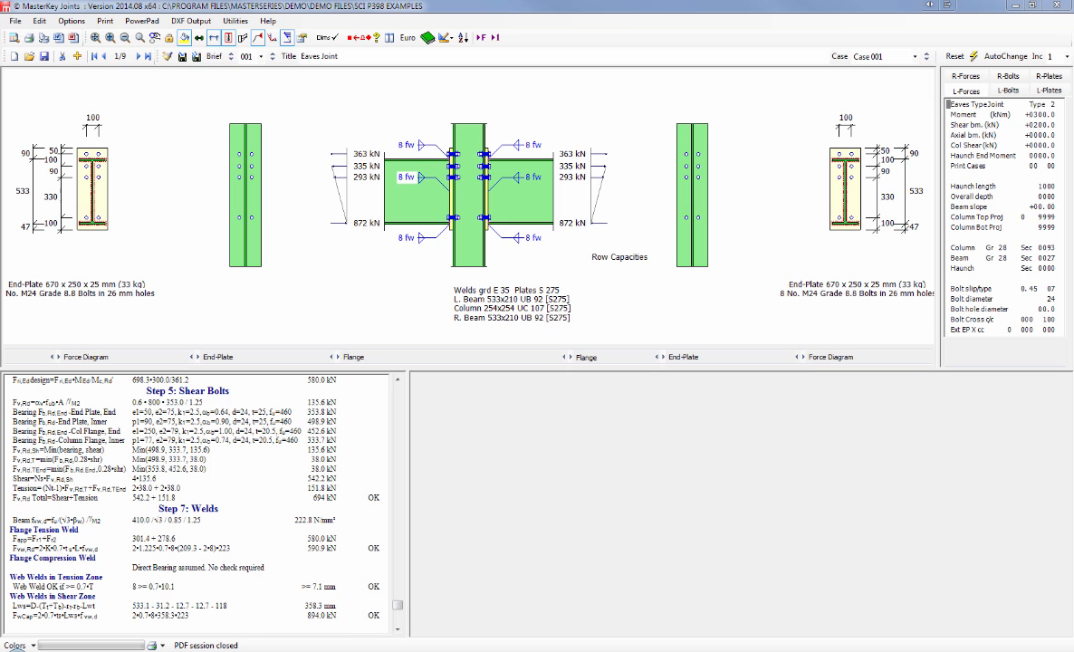
Step: Show the eaves joint report from its beginning at full height beside the drawing, and hide weld symbols, dimensions and row capacities
left_click_drag(397, 607, 415, 383)
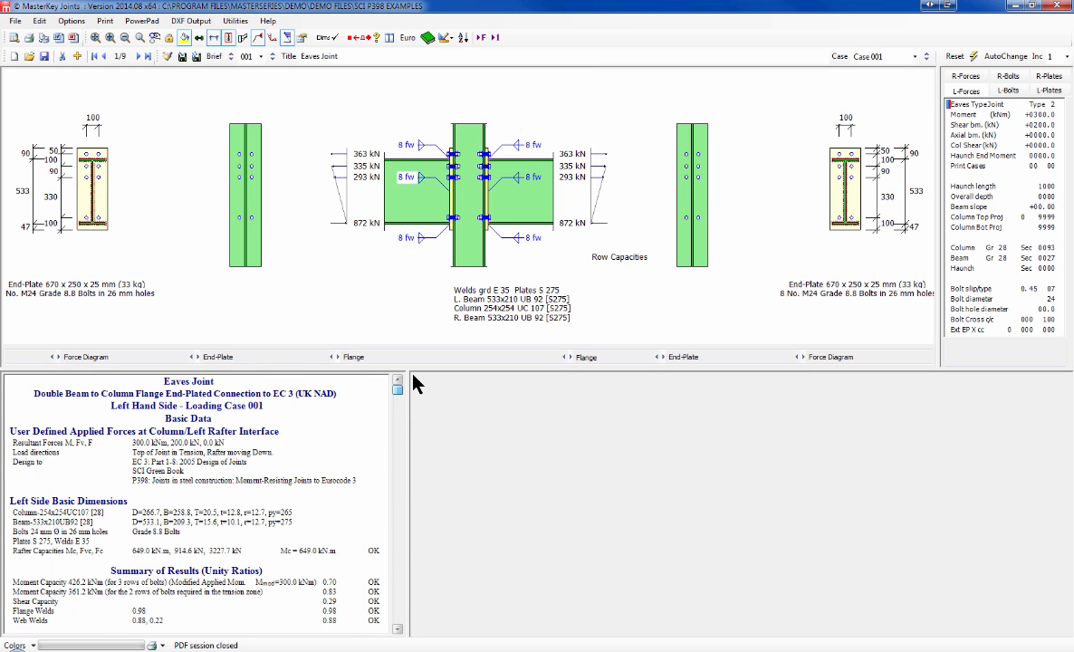
left_click(389, 38)
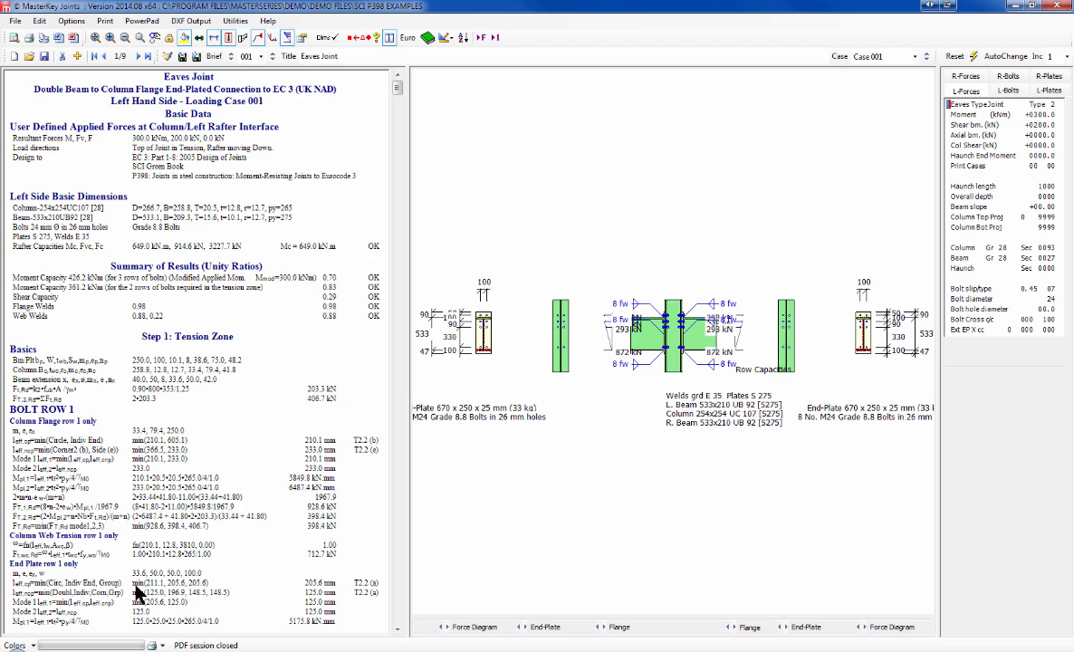
left_click(257, 38)
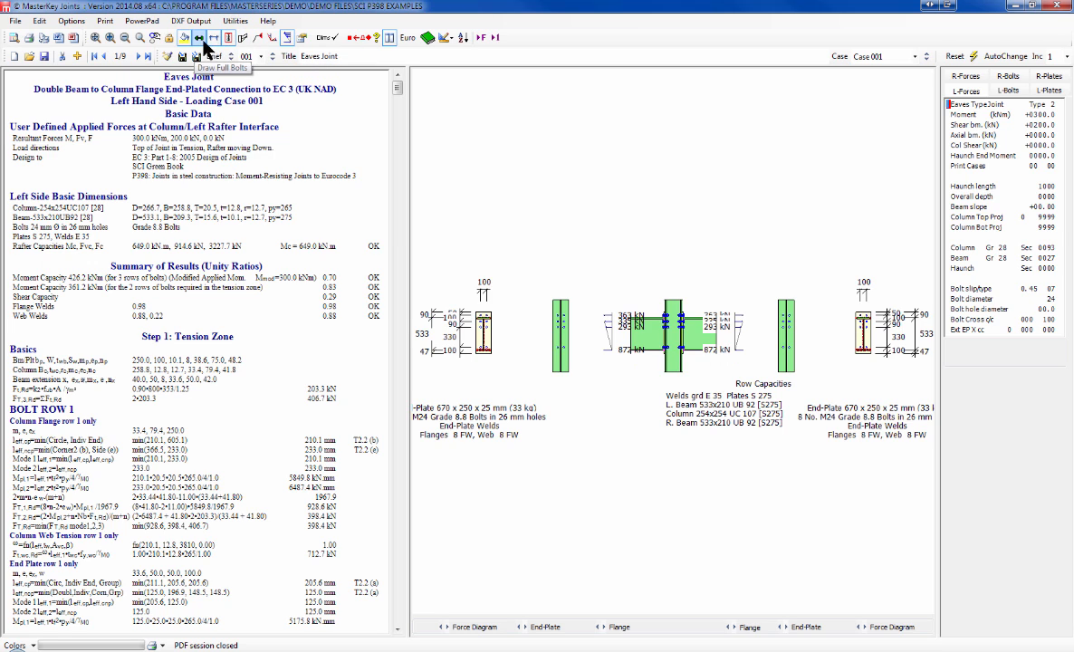
left_click(215, 38)
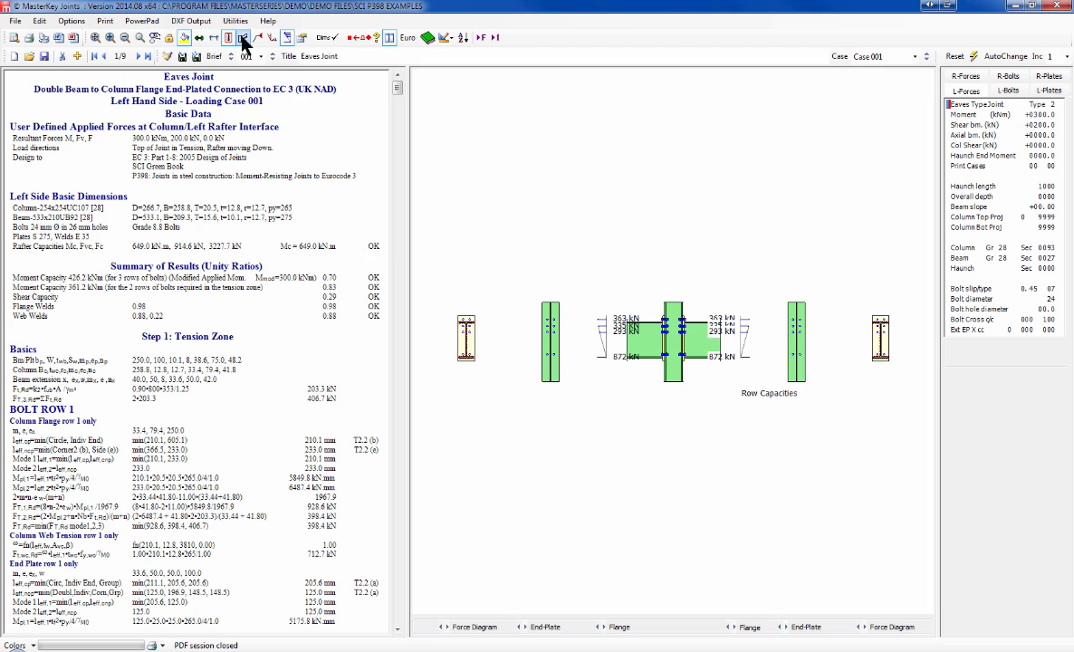
left_click(287, 38)
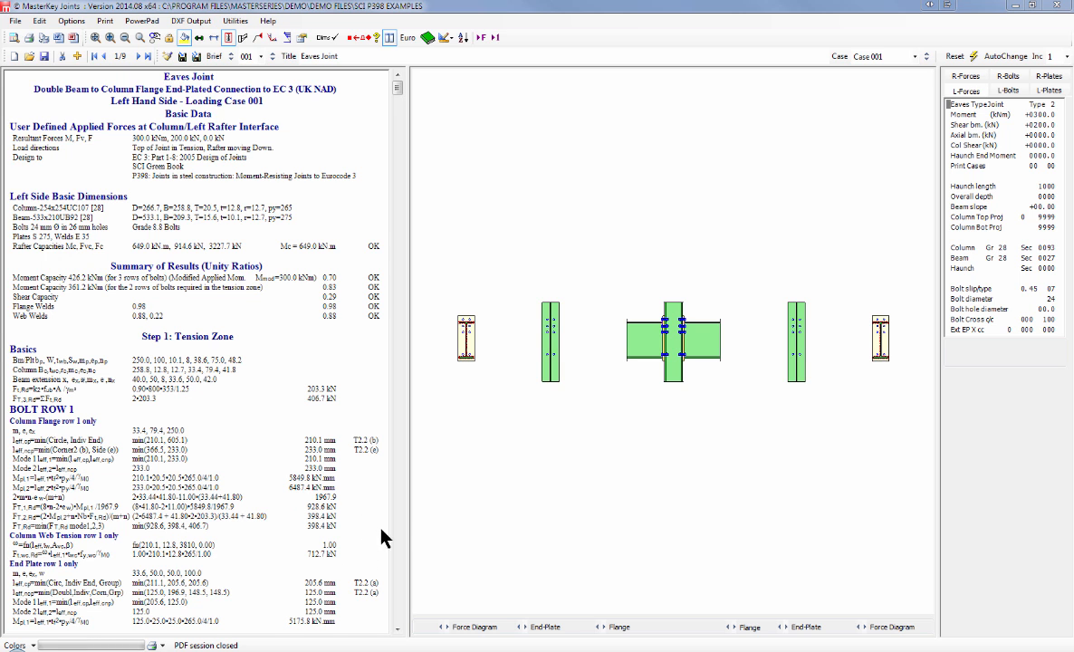
Step: Review the Eurocode tension zone calculations for bolt rows 1 to 3, the plastic distribution limit, compression zone and moment capacity
scroll(401, 533, "down", 8)
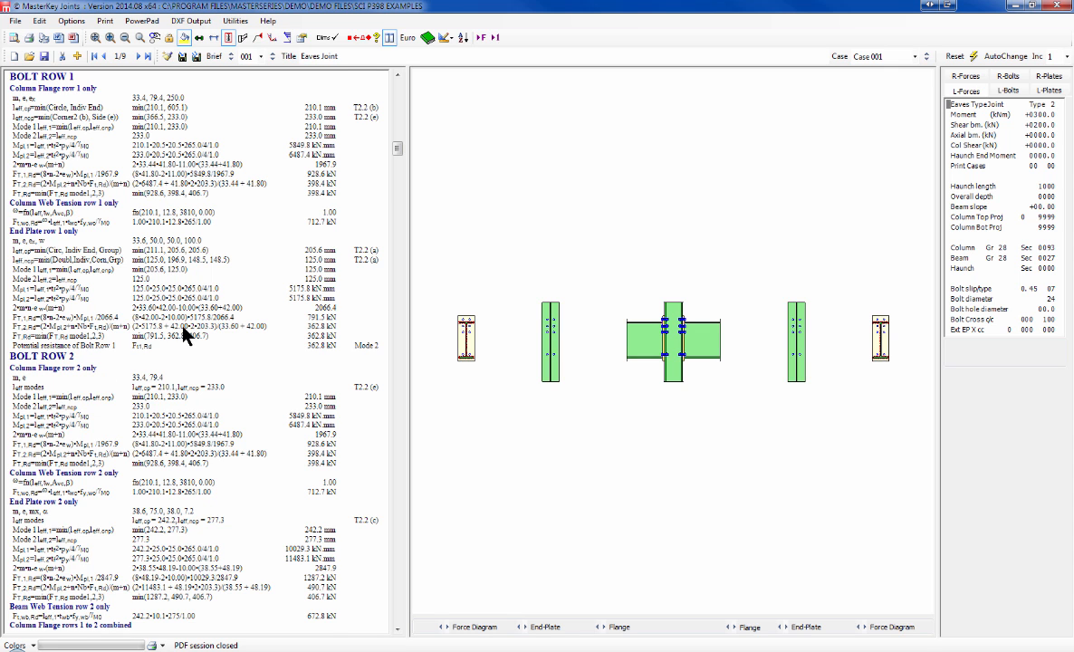
scroll(145, 362, "down", 10)
scroll(146, 392, "down", 7)
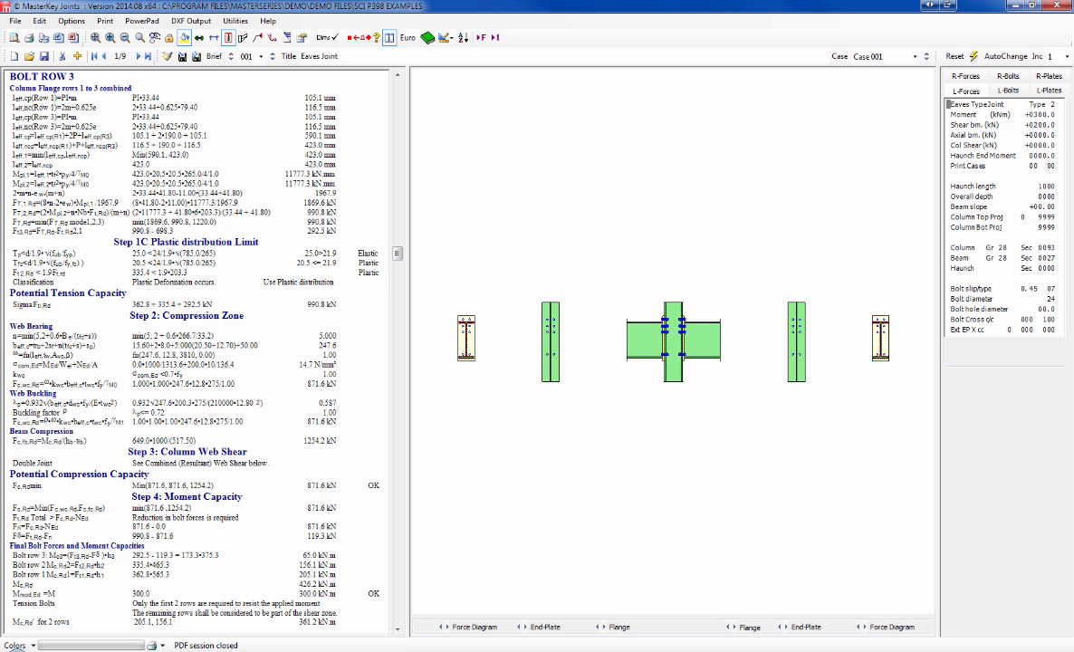
scroll(356, 348, "up", 1)
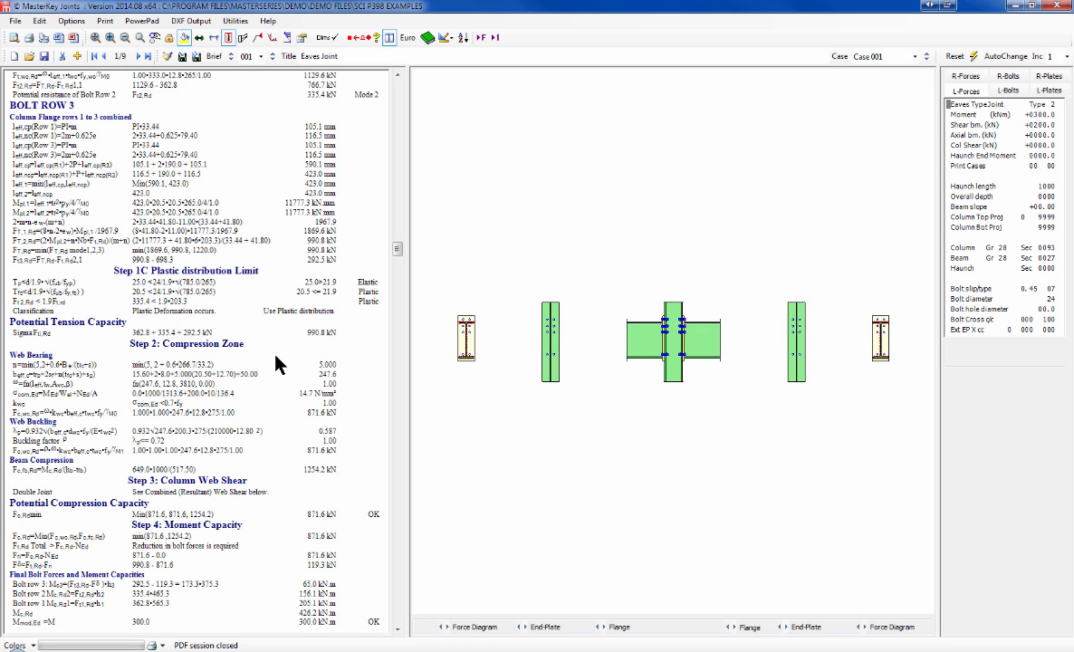
scroll(57, 444, "up", 1)
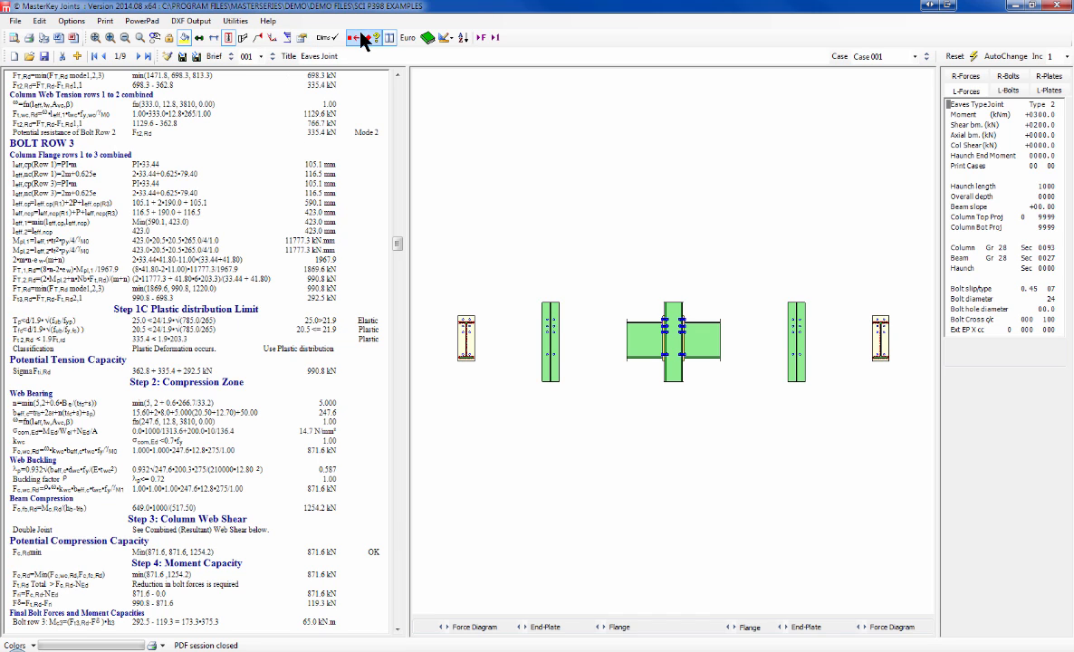
Step: Switch the eaves joint design code to BS 5950 and examine its compression zone, moment capacity, shear bolt and weld calculations
left_click(407, 38)
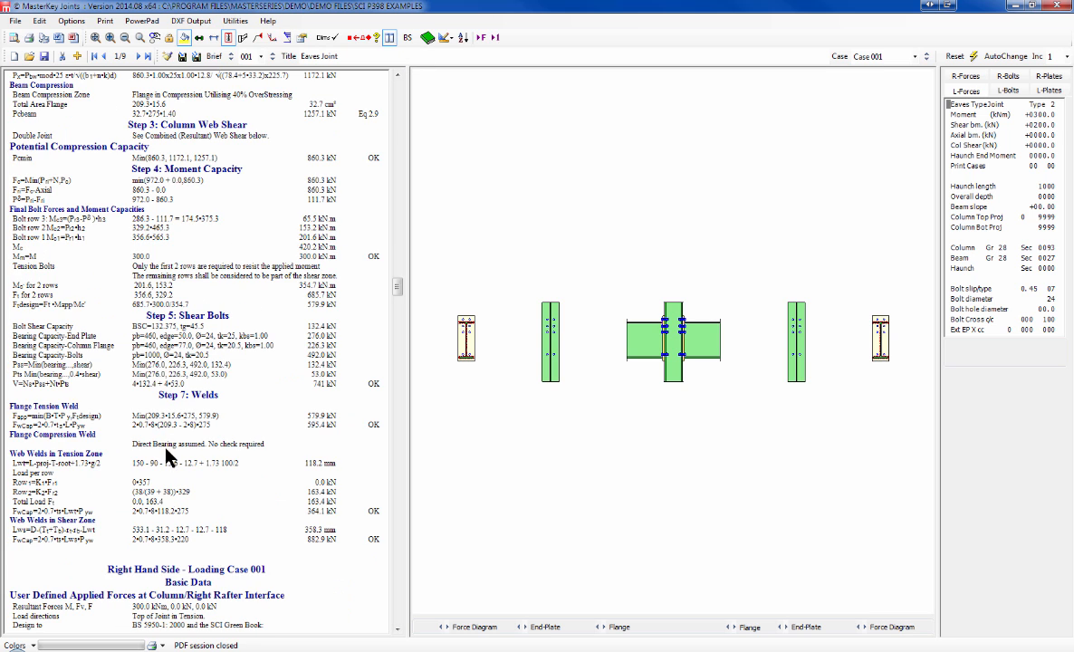
scroll(193, 412, "up", 1)
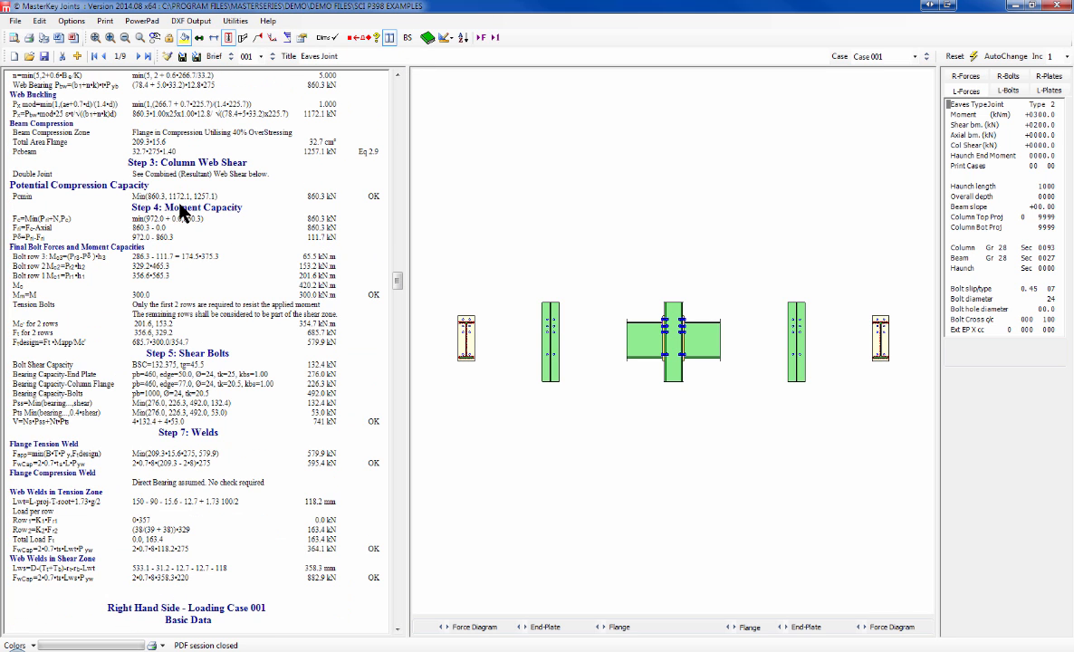
scroll(278, 164, "up", 2)
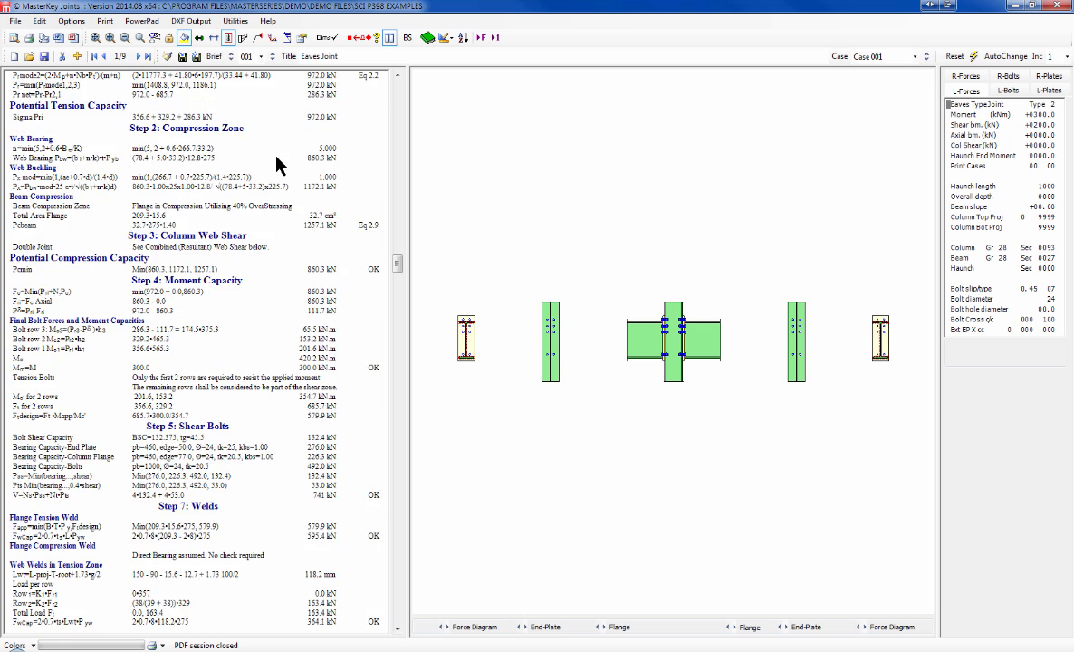
scroll(278, 164, "up", 1)
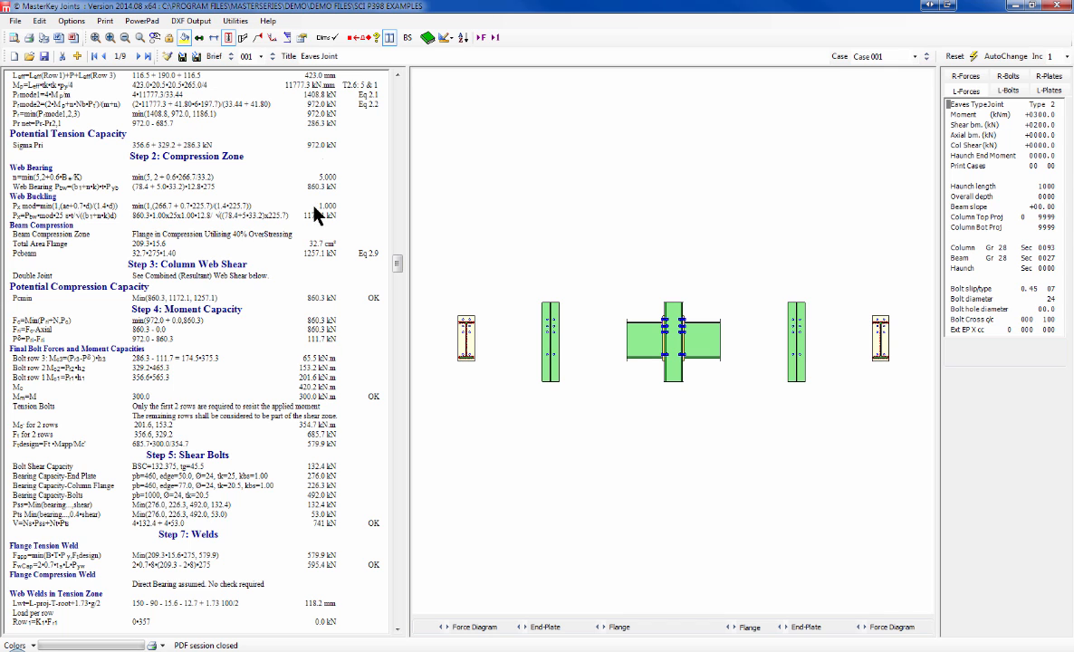
Step: Switch the design code back to Eurocode and compare its web bearing, web buckling and moment capacity calculations
left_click(408, 38)
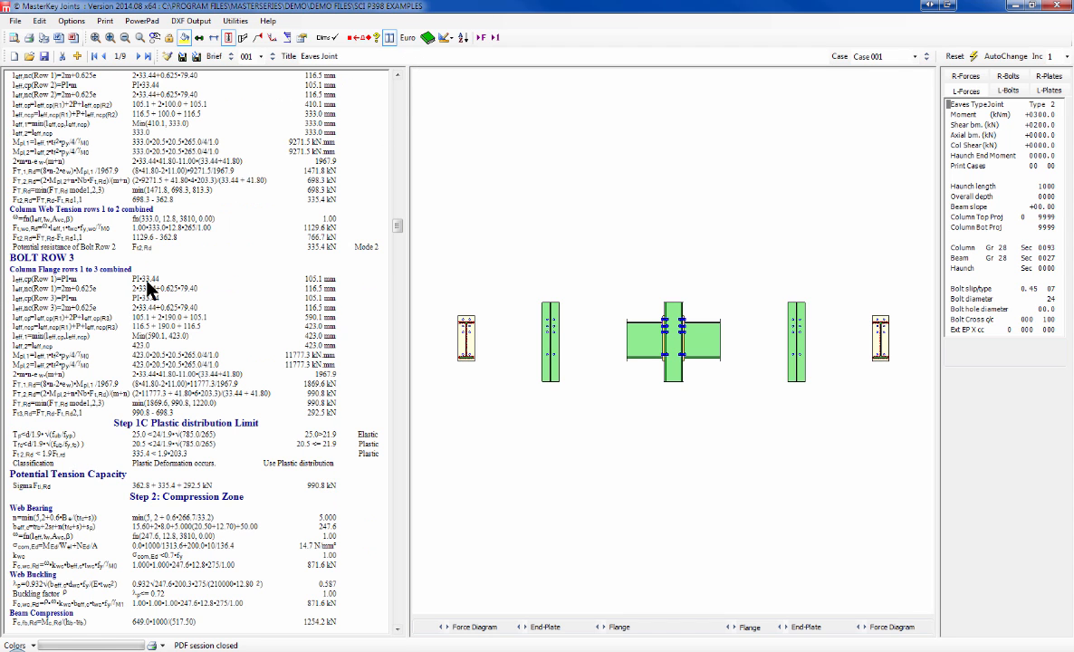
scroll(303, 541, "down", 3)
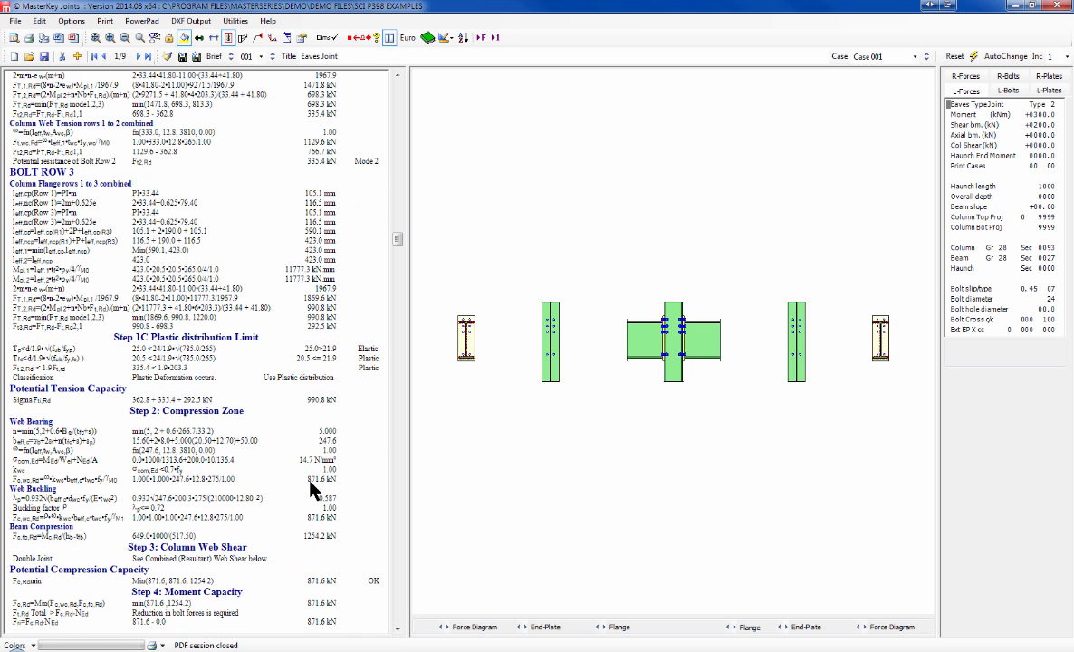
scroll(318, 530, "down", 3)
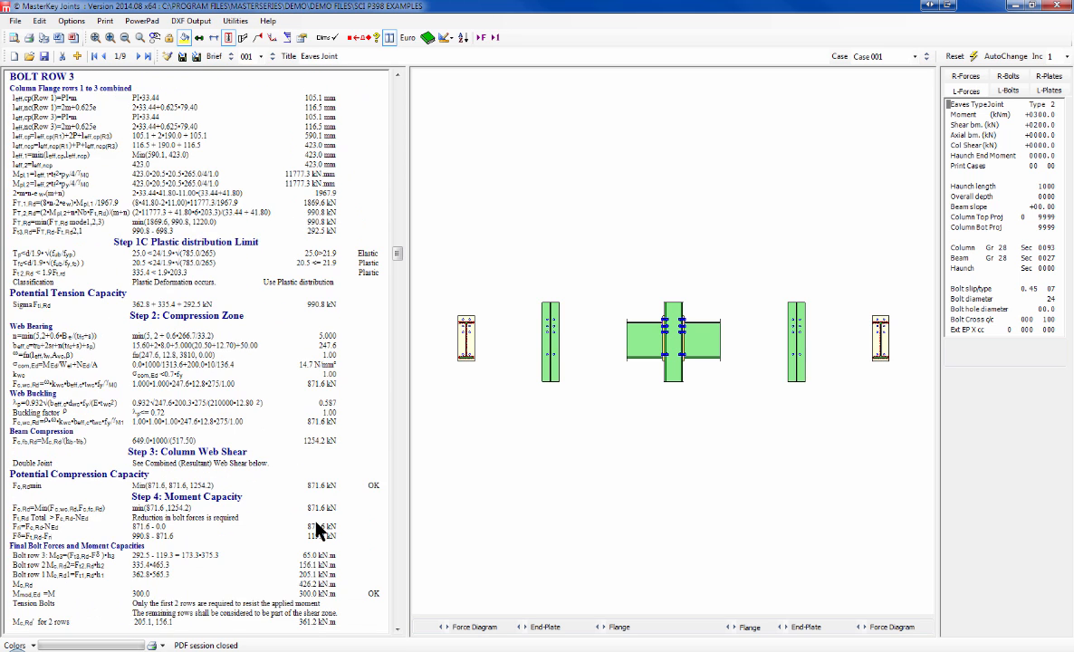
scroll(201, 480, "up", 1)
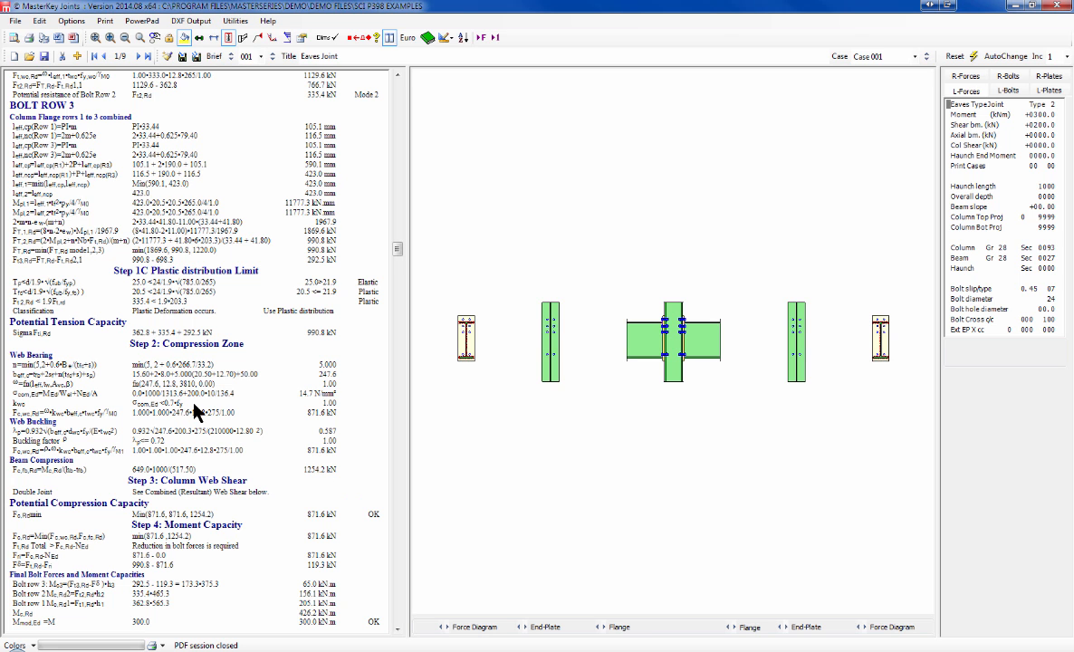
Step: Examine the left-hand side's shear bolt and weld checks down to the start of the right-hand side report
scroll(194, 410, "down", 4)
scroll(193, 405, "down", 5)
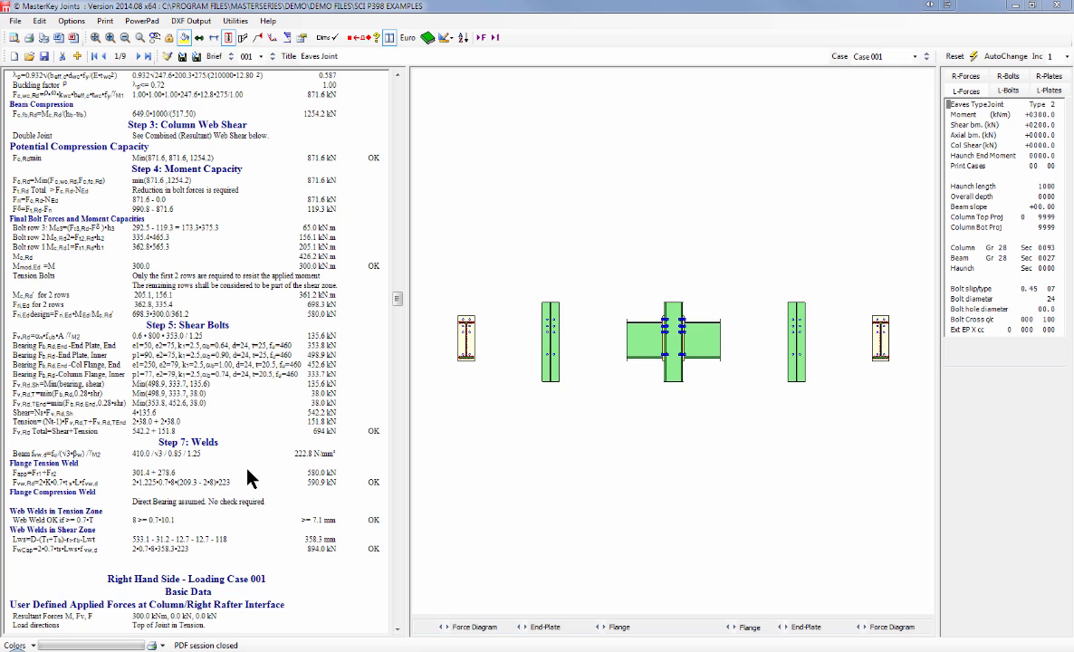
scroll(249, 494, "down", 2)
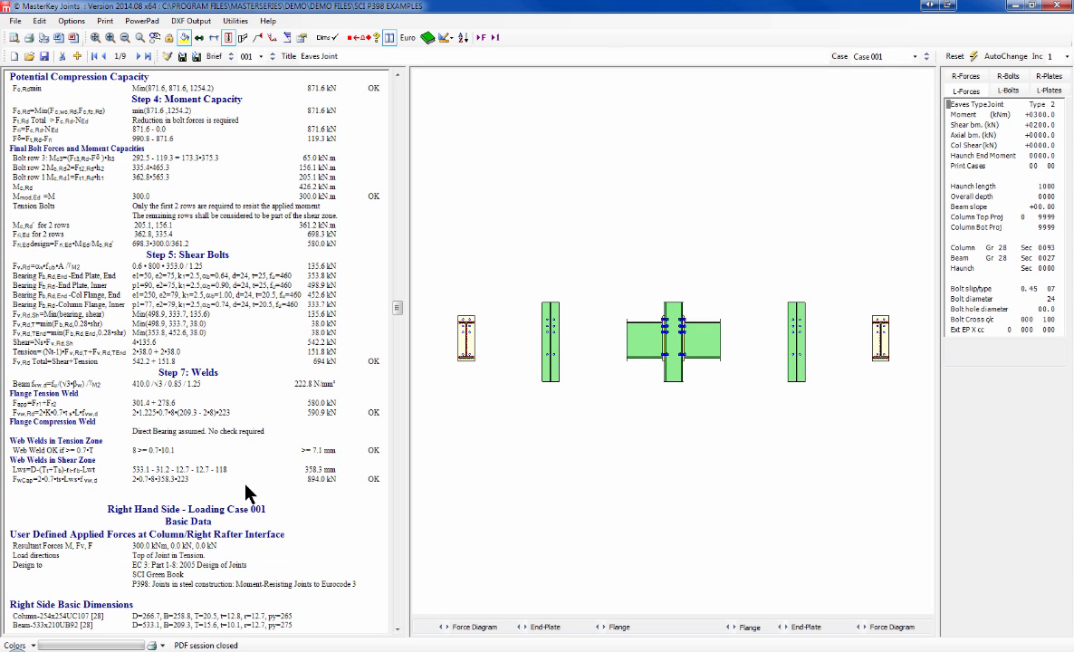
scroll(249, 493, "up", 2)
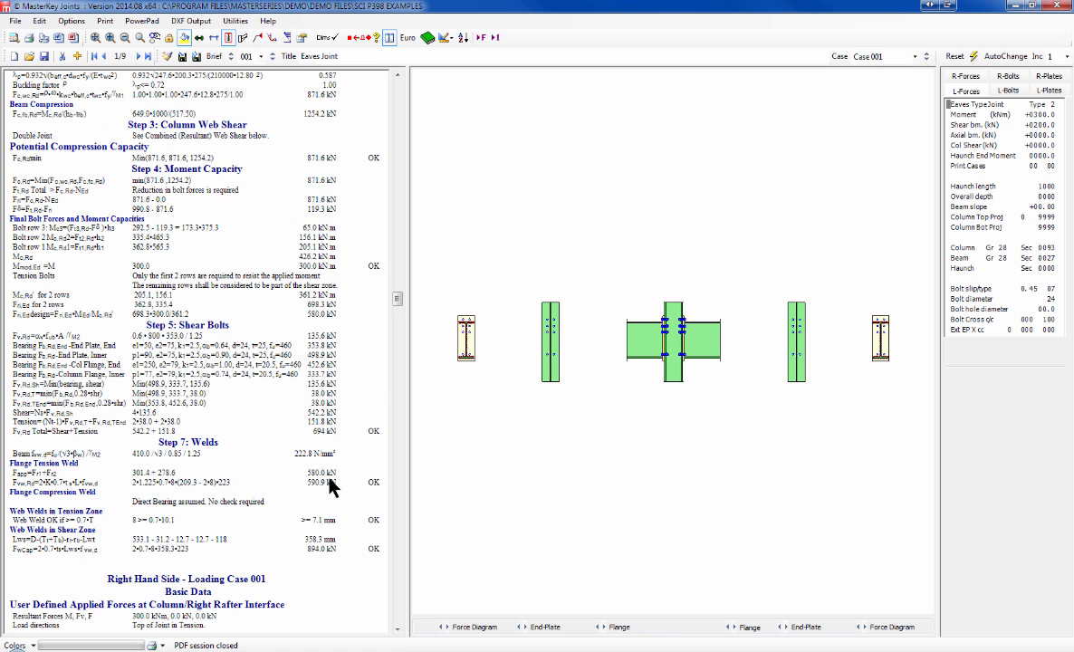
scroll(317, 499, "down", 5)
scroll(320, 503, "up", 1)
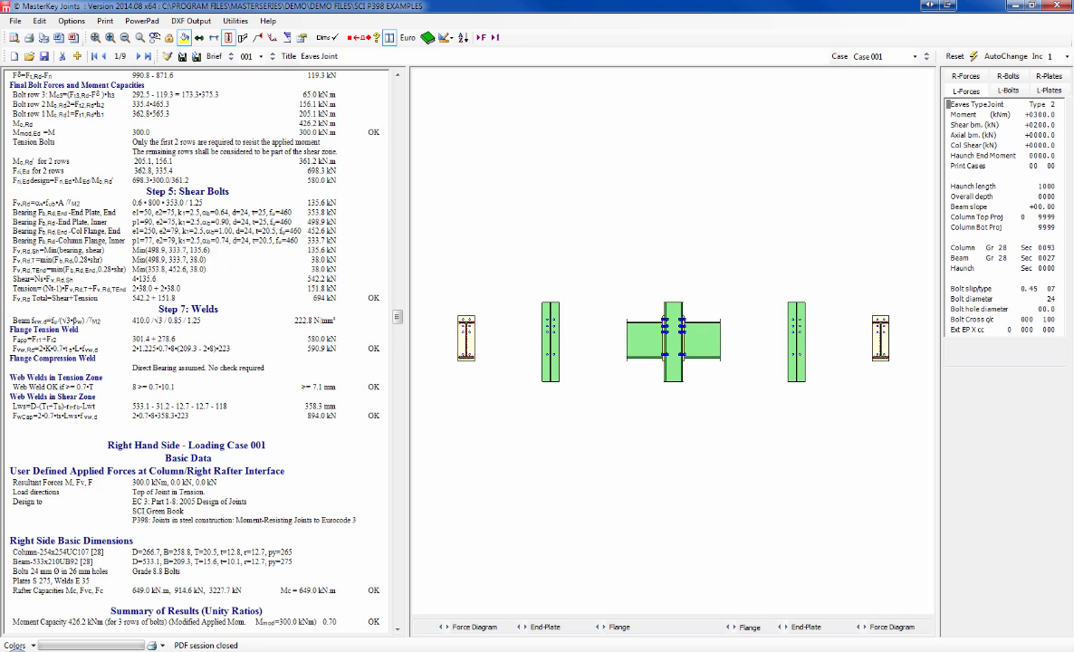
Step: Browse the remaining SCI P398 example connections, from the second eaves joint to the last base plate, brief 009
scroll(194, 344, "up", 1)
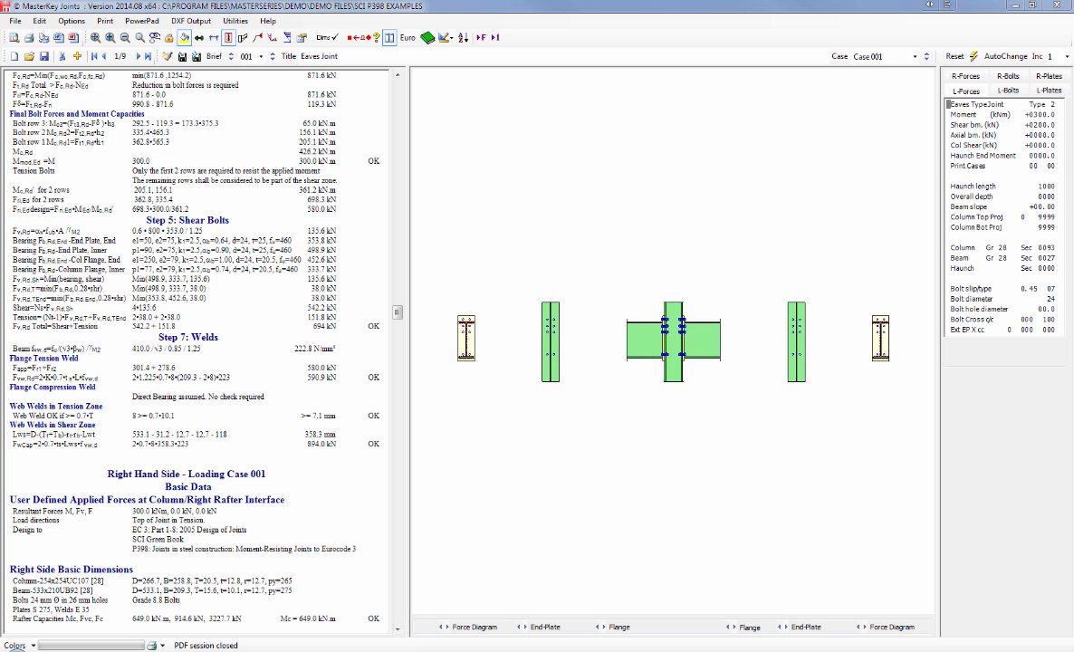
left_click(261, 57)
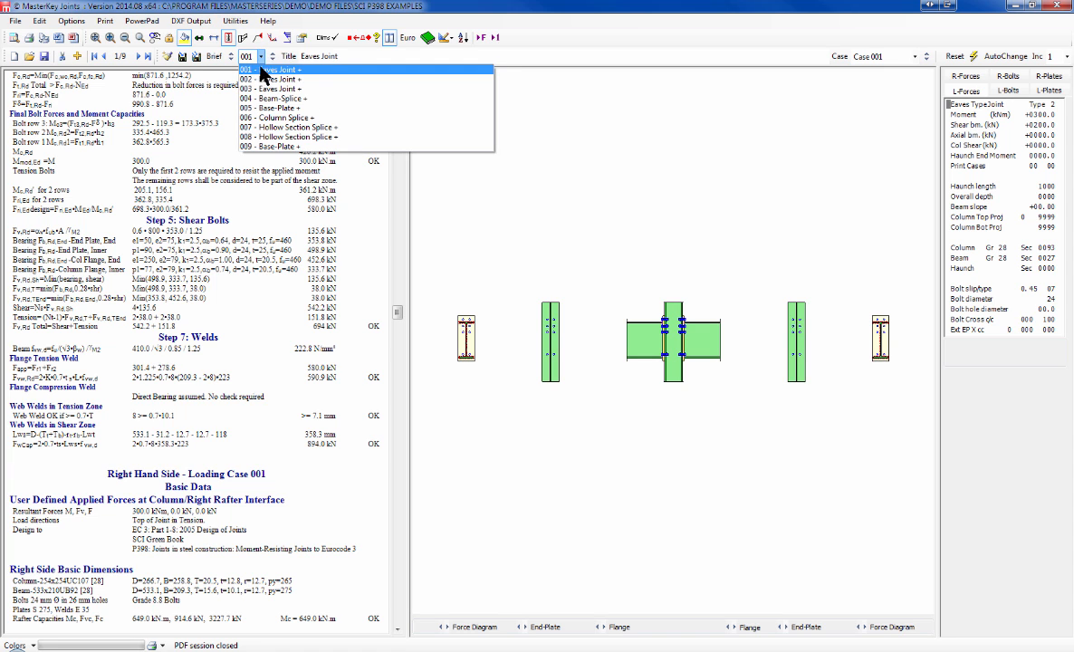
left_click(265, 79)
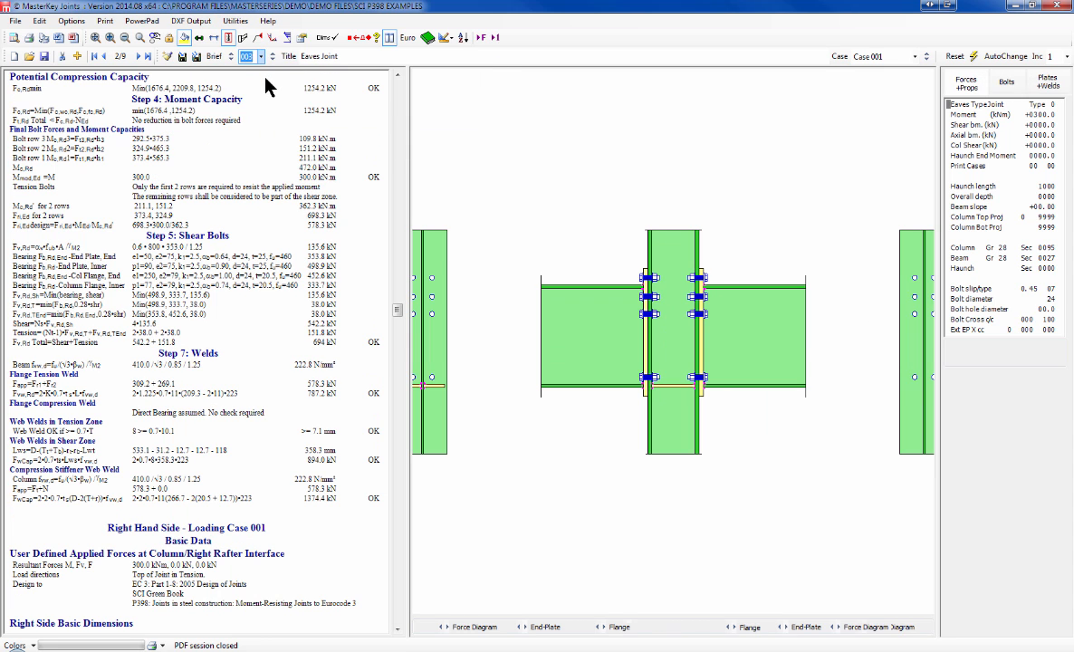
key("Down")
key("Down")
key("Down")
key("Down")
key("Down")
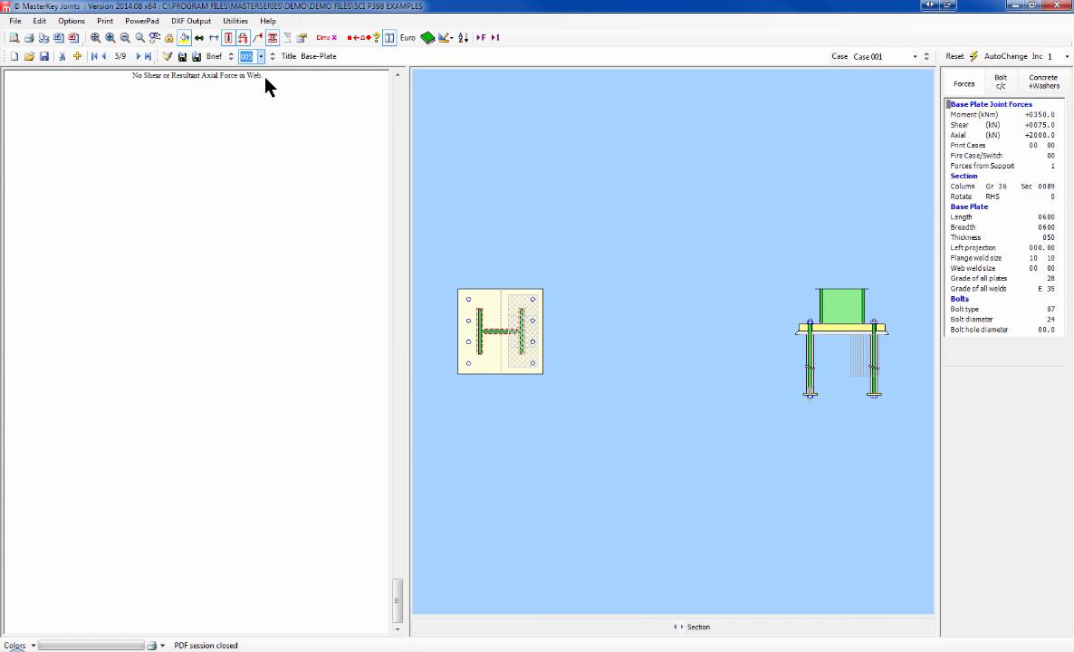
key("Down")
key("Down")
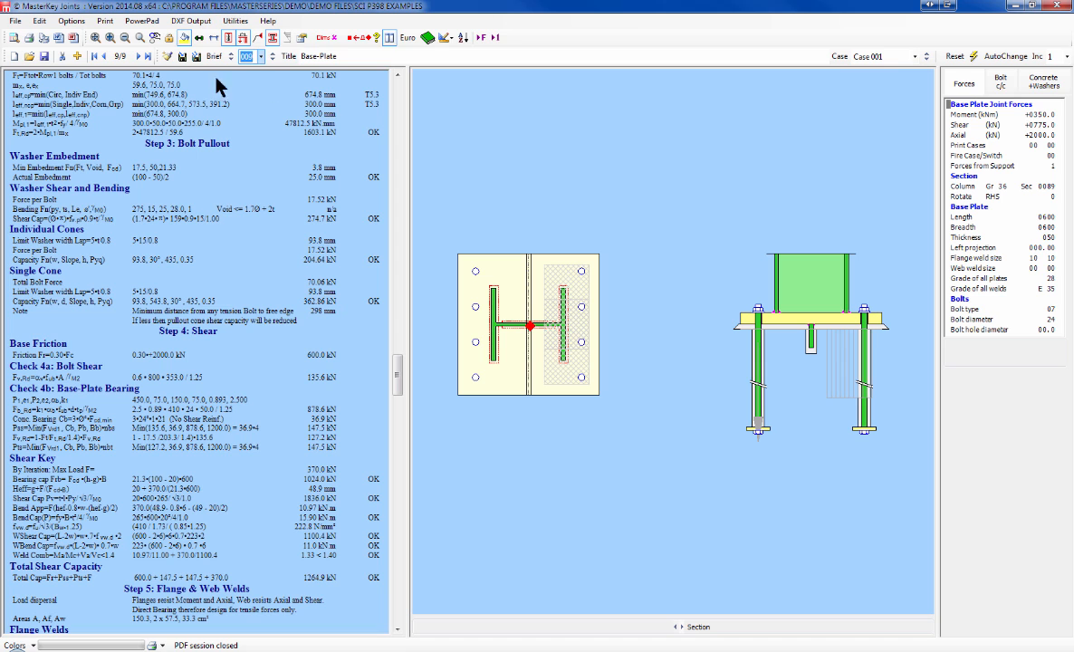
Step: Close the SCI P398 examples without saving and open the Joints Demo file in MasterKey Connections
left_click(1058, 5)
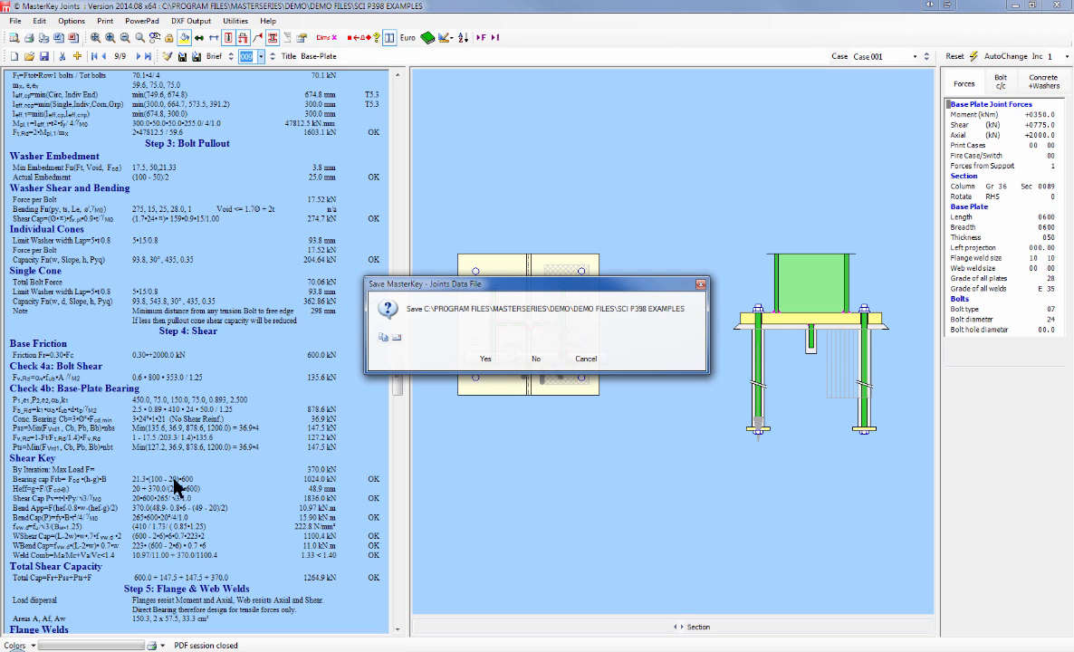
left_click(536, 359)
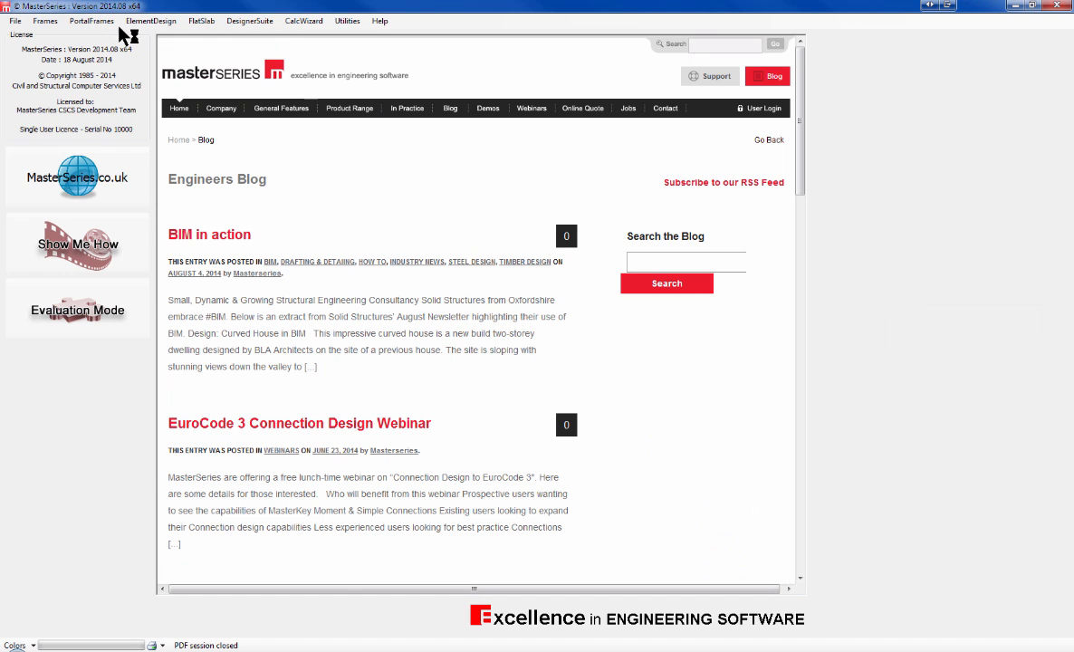
left_click(151, 21)
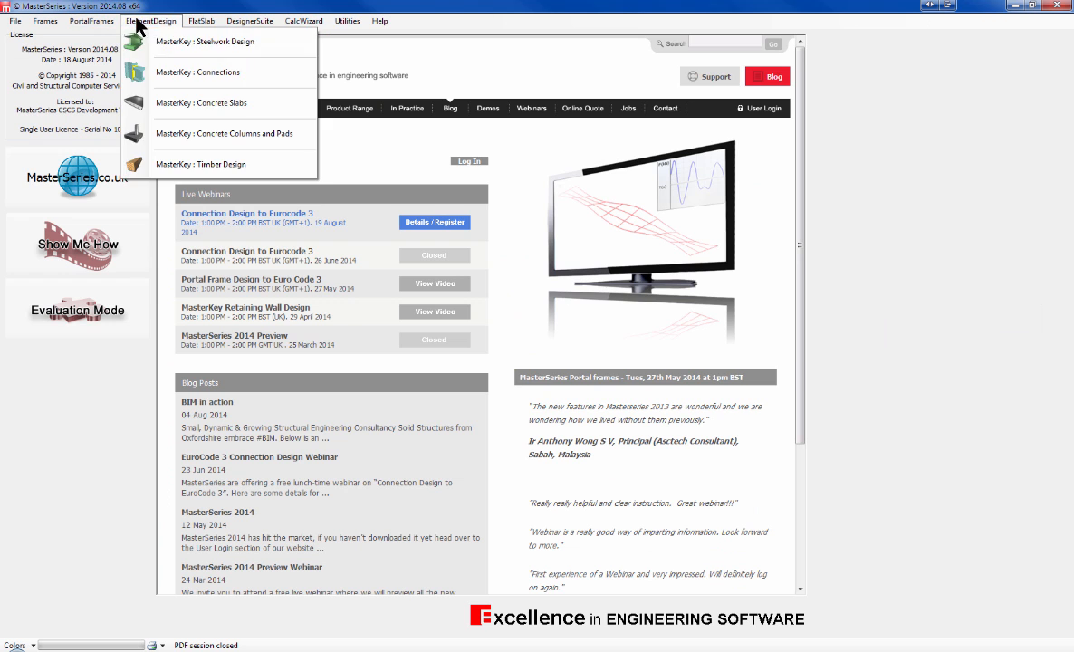
left_click(207, 76)
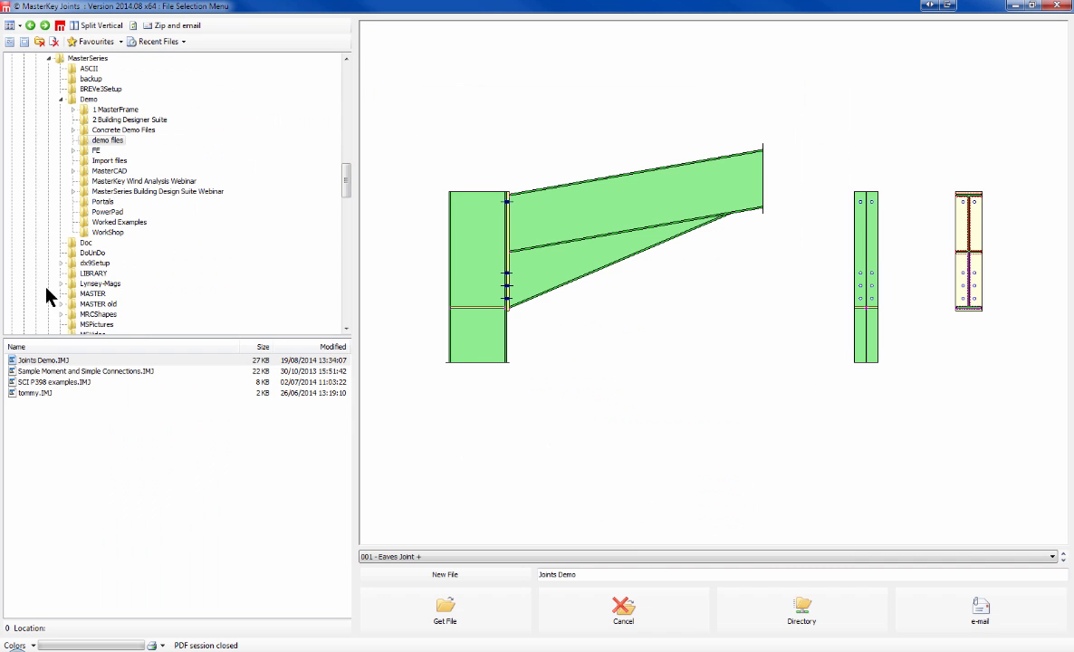
left_click(36, 360)
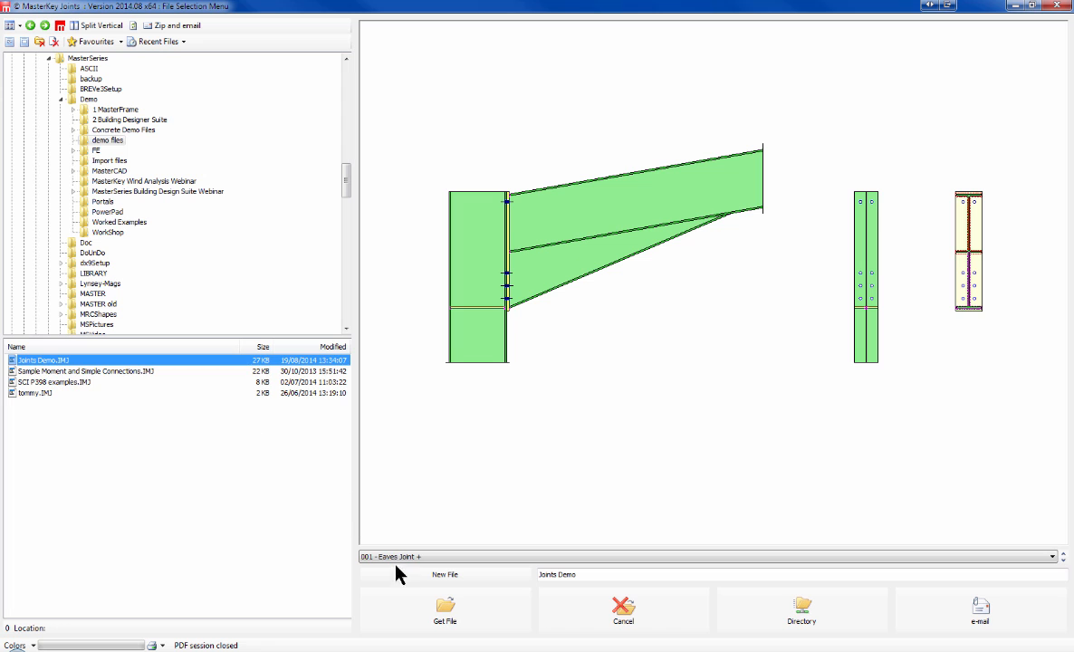
left_click(444, 609)
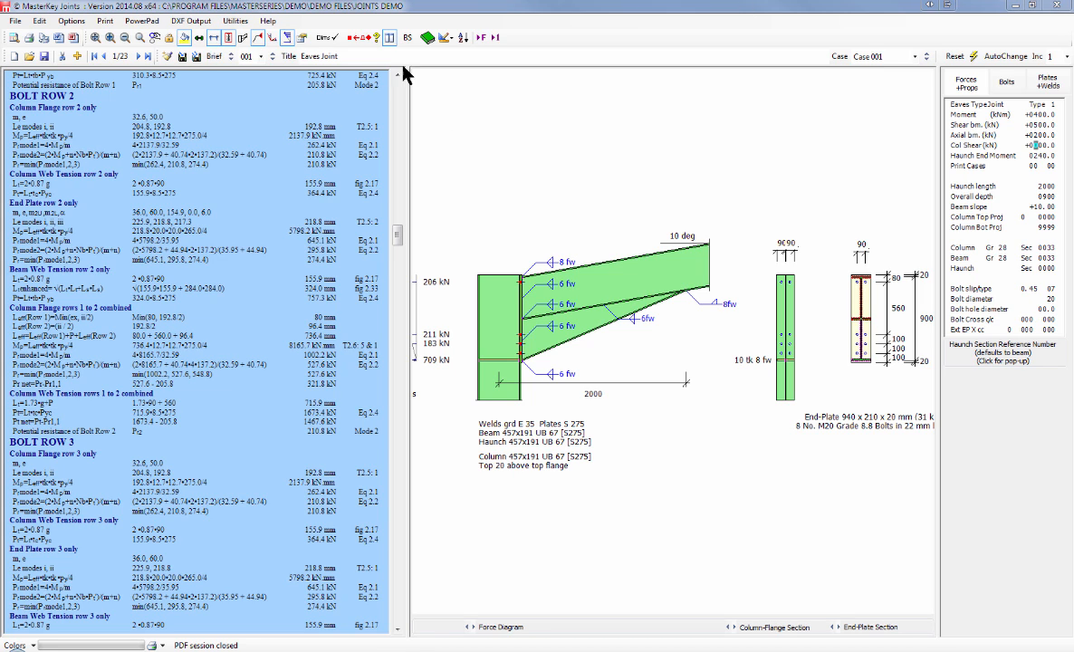
Step: Open beam splice brief 008 and show the start of its calculation report
left_click(260, 56)
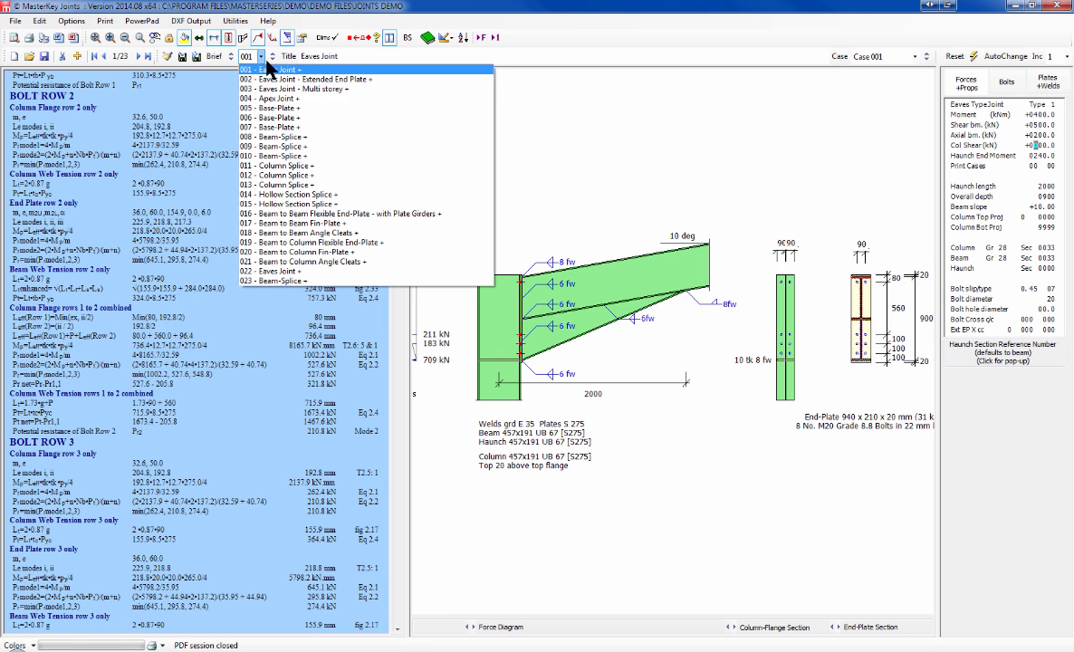
left_click(299, 138)
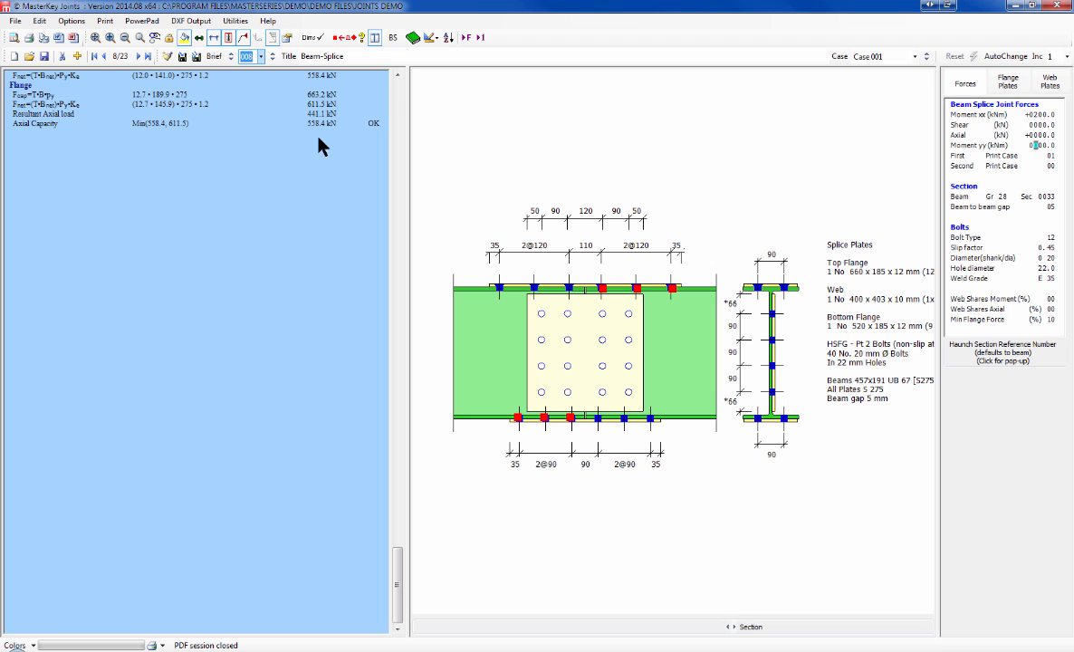
scroll(401, 90, "up", 4)
left_click(399, 87)
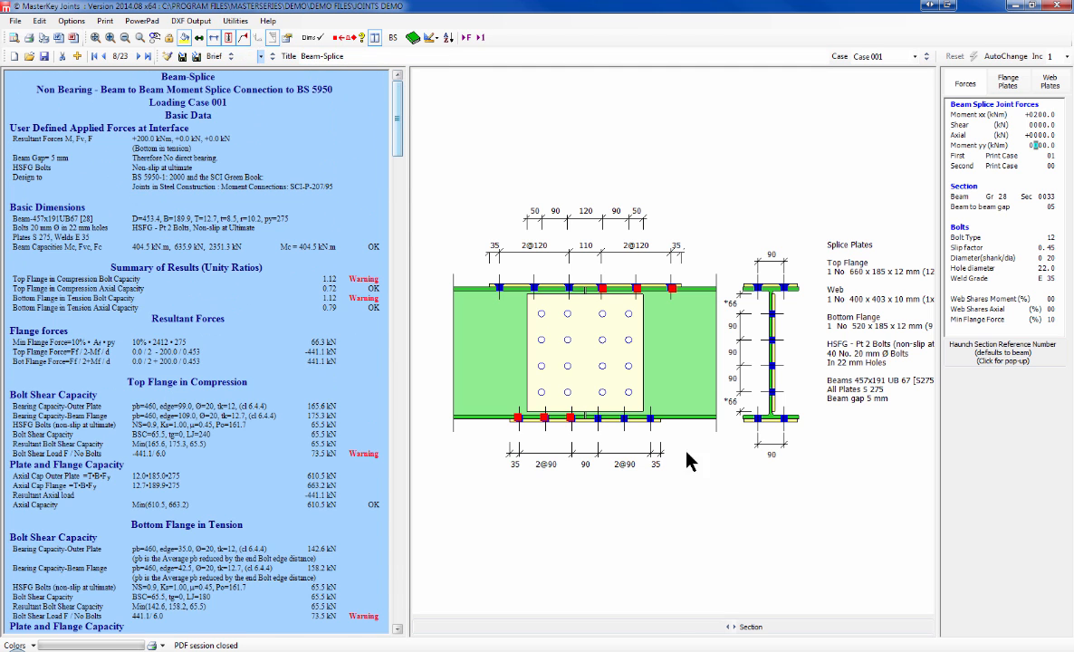
Step: Compare base plate brief 007 with beam splice brief 008, checking their drawings and results summaries
key("Page_Up")
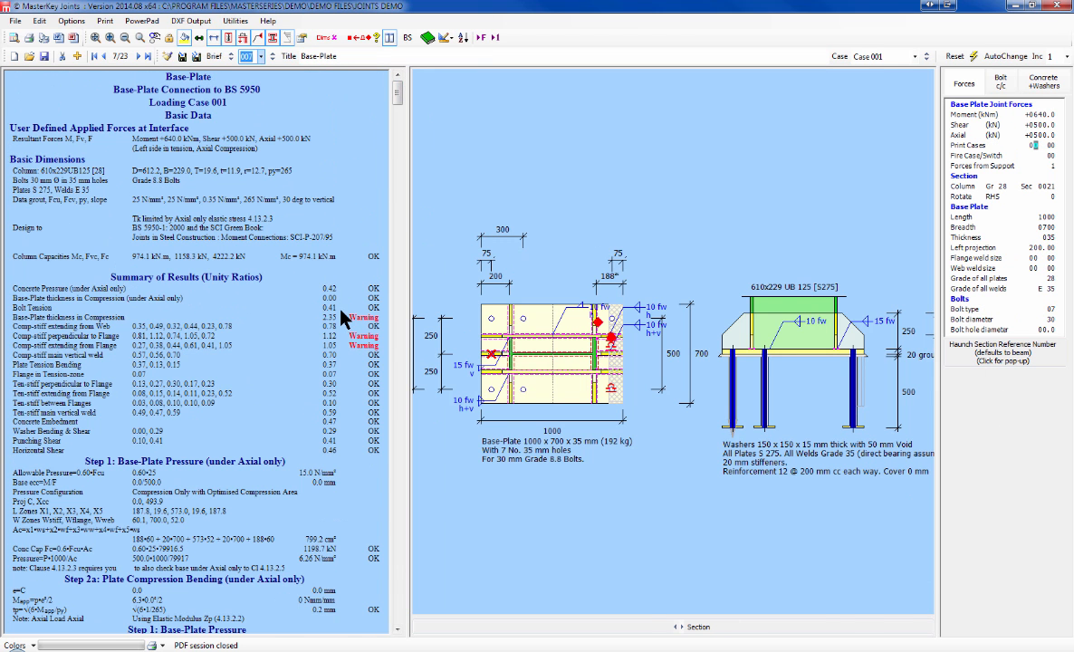
key("Page_Down")
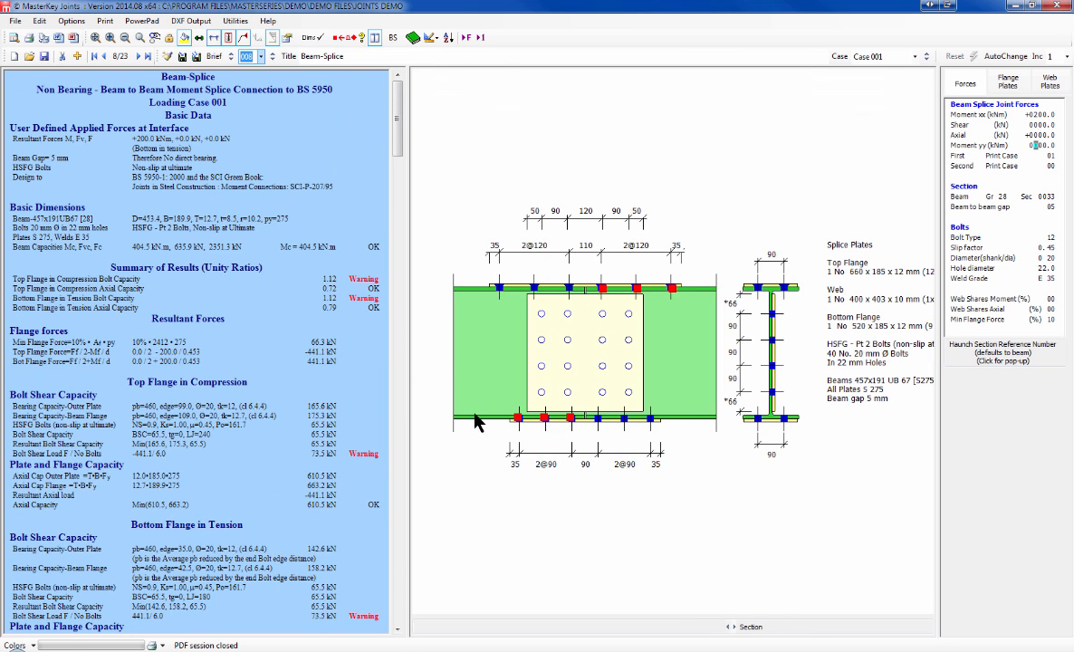
key("Page_Up")
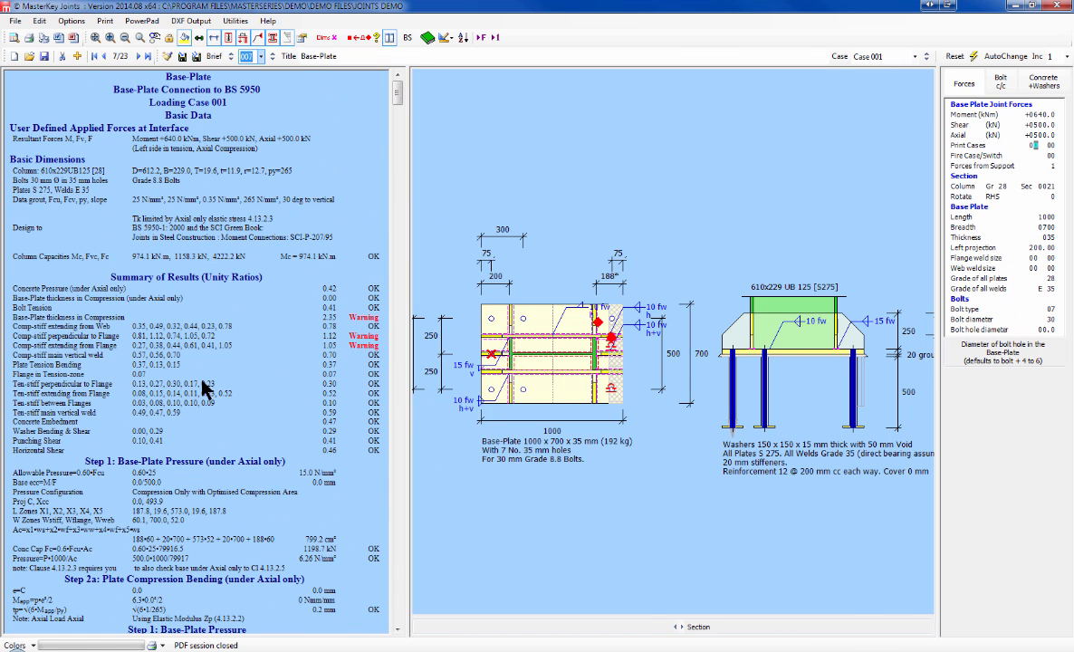
key("Page_Down")
key("Page_Up")
key("Page_Down")
key("Page_Up")
key("Page_Down")
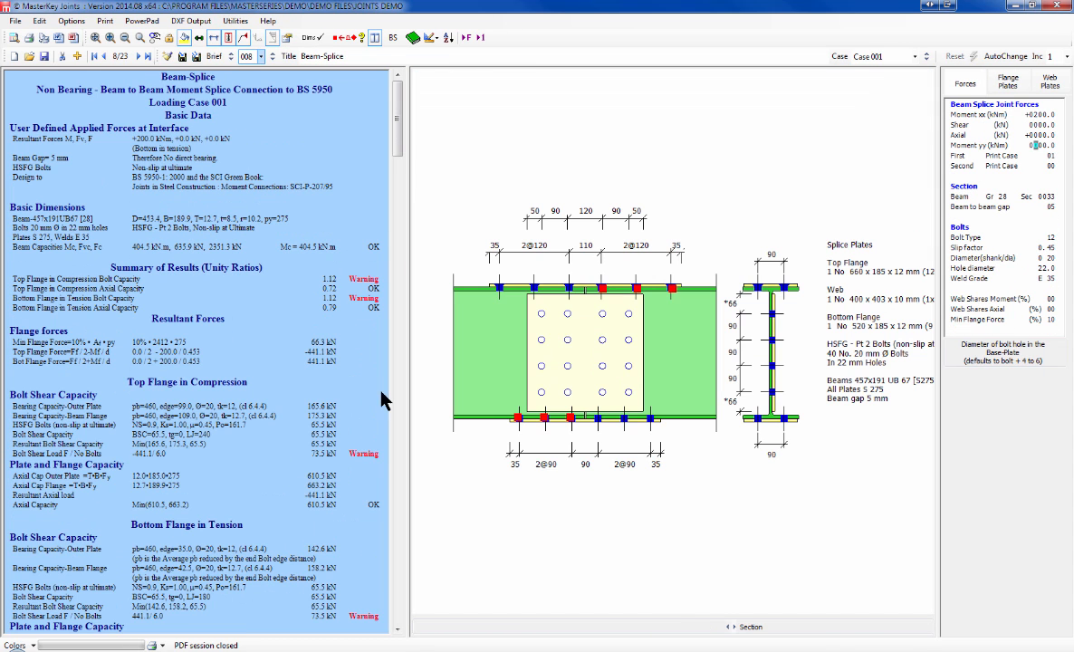
left_click(1054, 279)
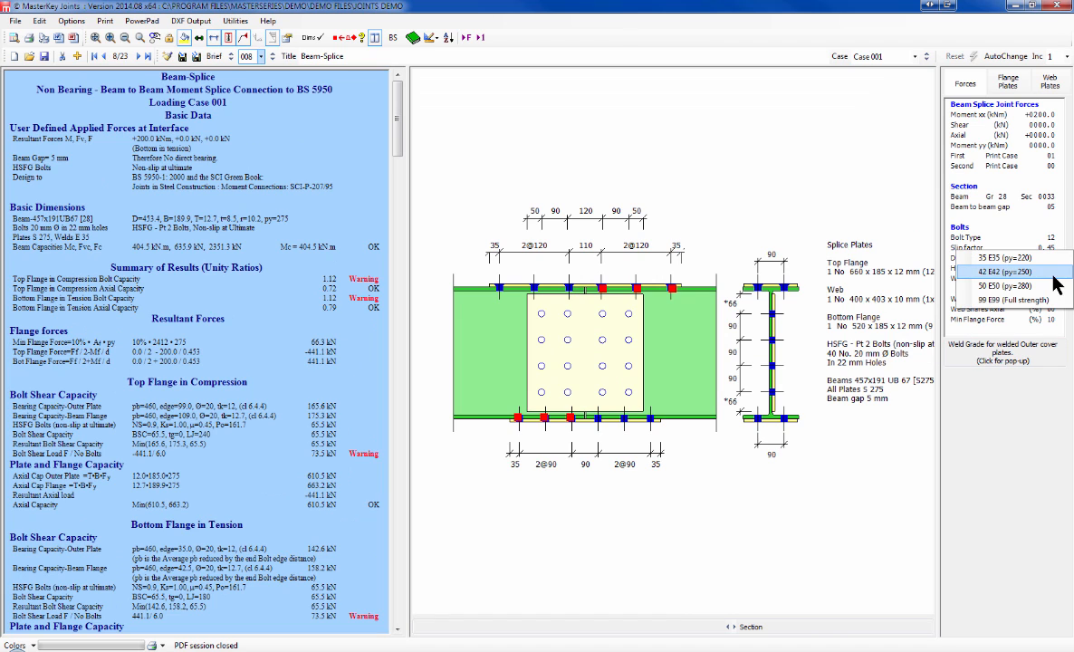
left_click(1043, 323)
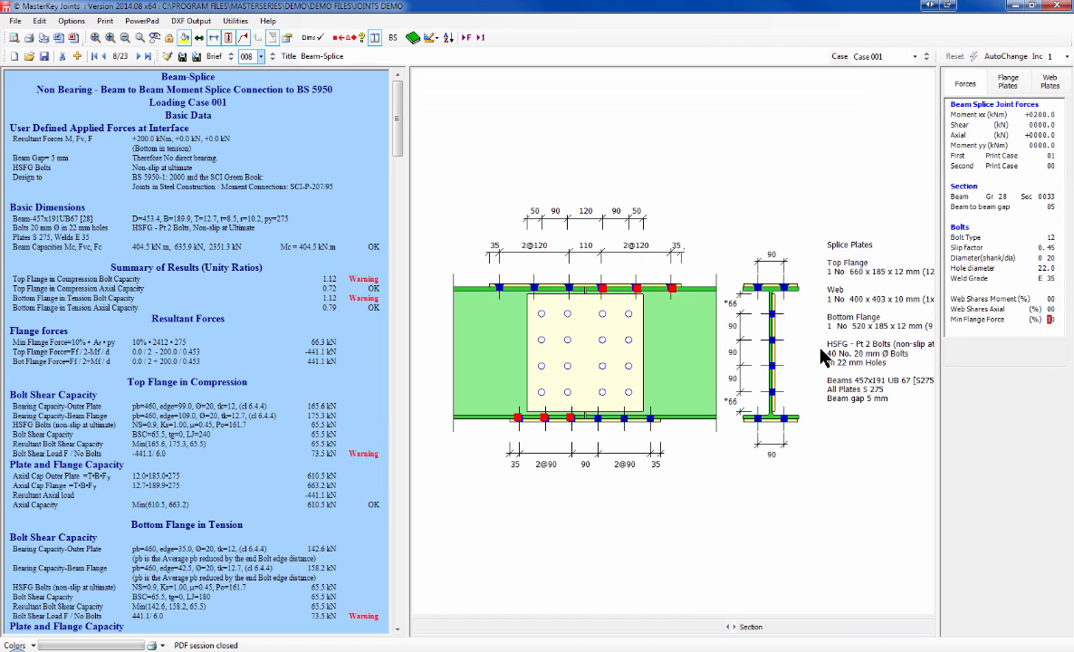
mouse_move(968, 306)
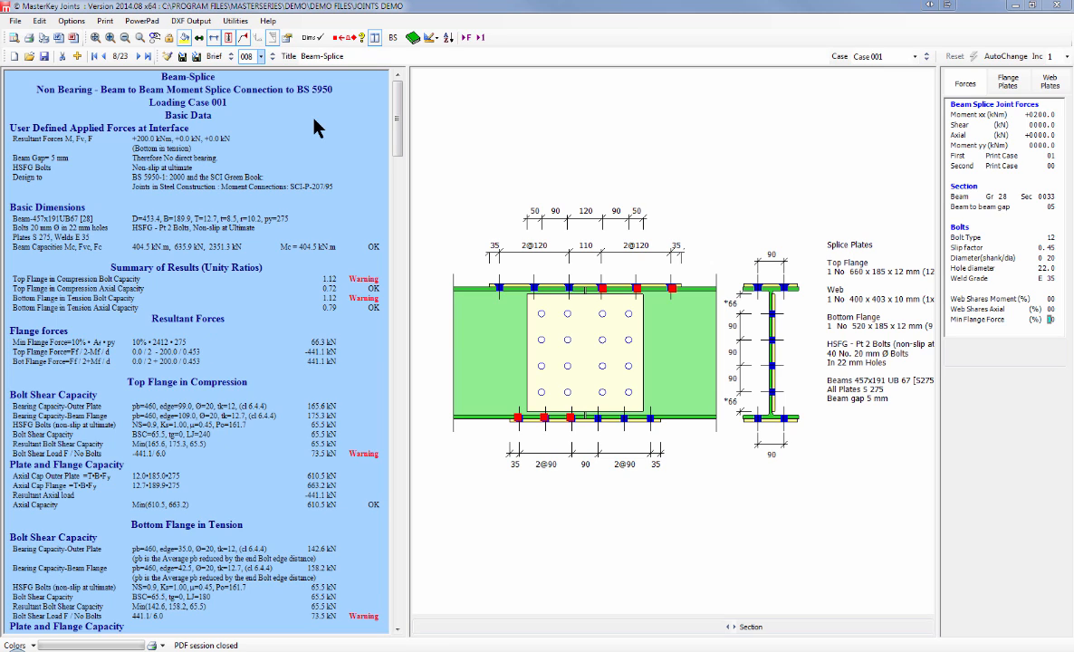
Step: Go back through the briefs to base plate 005
left_click(270, 56)
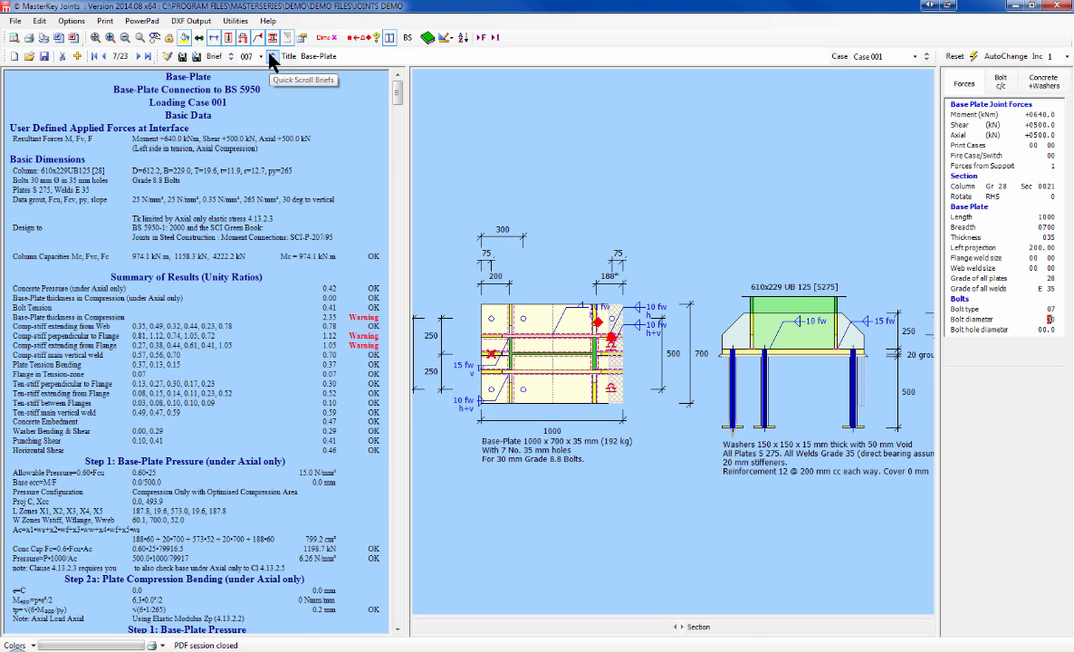
left_click(270, 55)
left_click(270, 56)
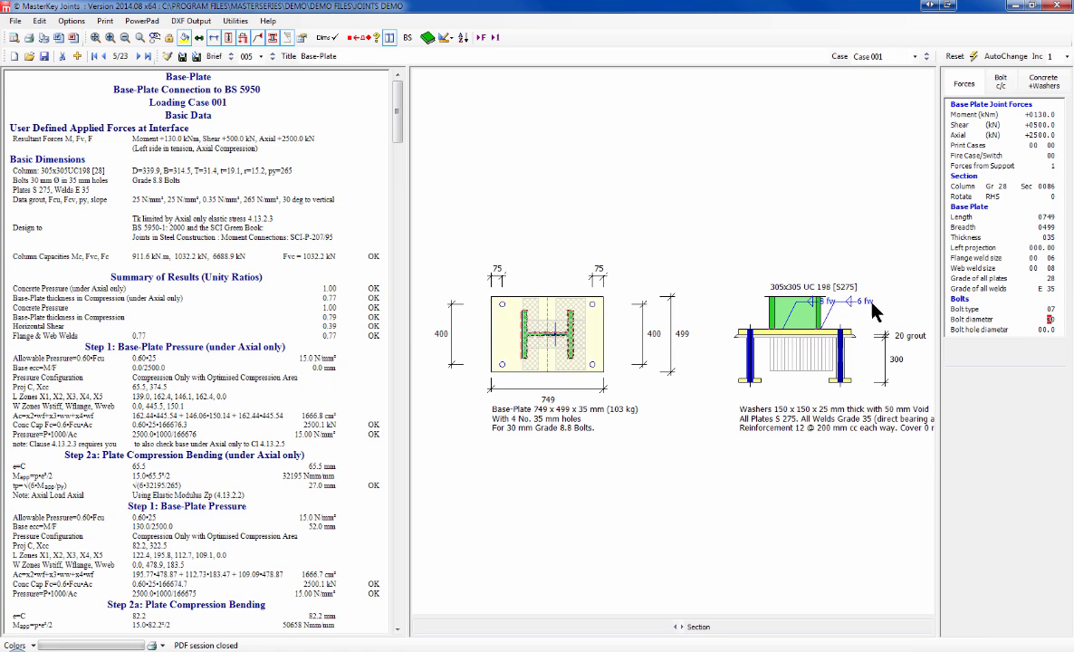
Step: Switch the base plate's design code to Eurocode and set its applied moment to 110 kNm
left_click(1047, 238)
left_click(404, 39)
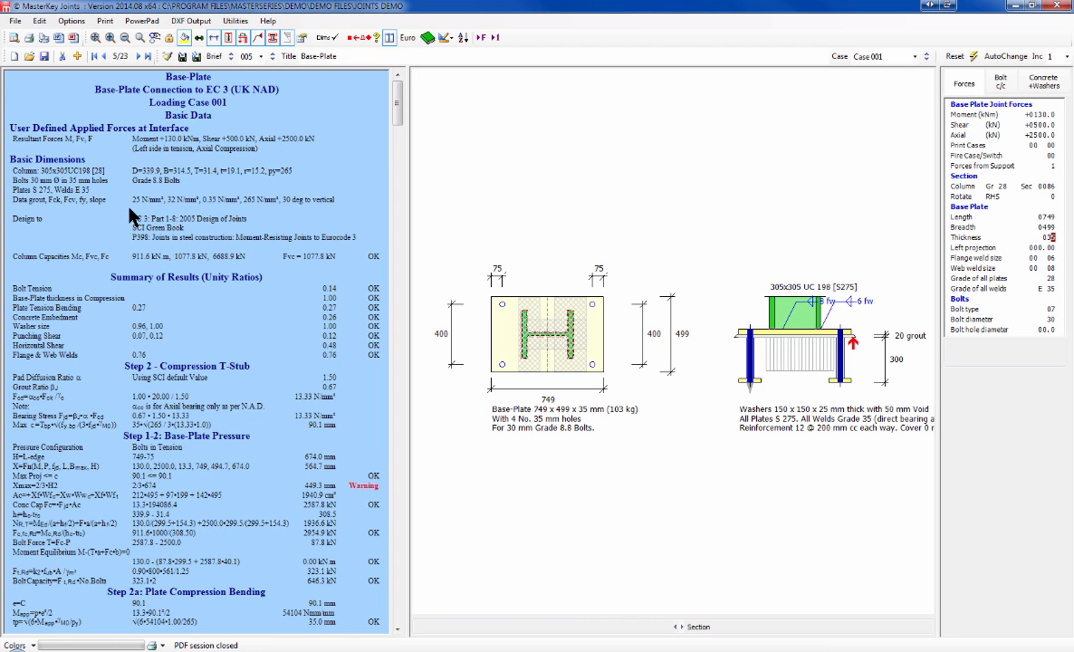
left_click(1040, 116)
type("1")
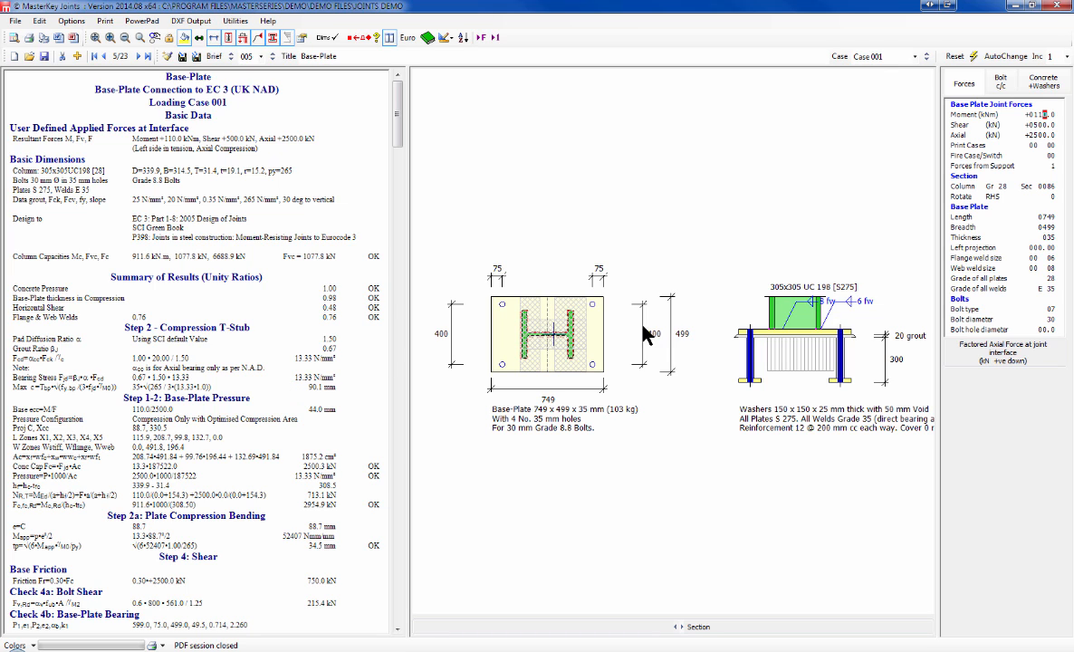
Step: In the concrete data, set the foundation depth to 500 mm and the minimum plate-to-concrete edge distance to 500 mm
left_click(1045, 83)
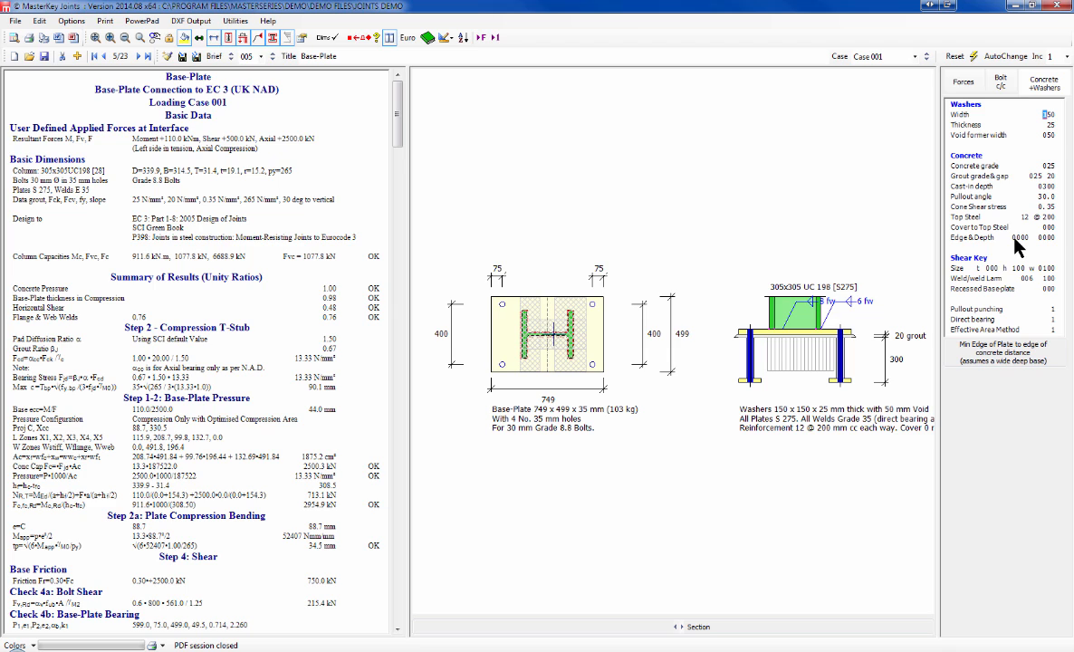
left_click(1015, 238)
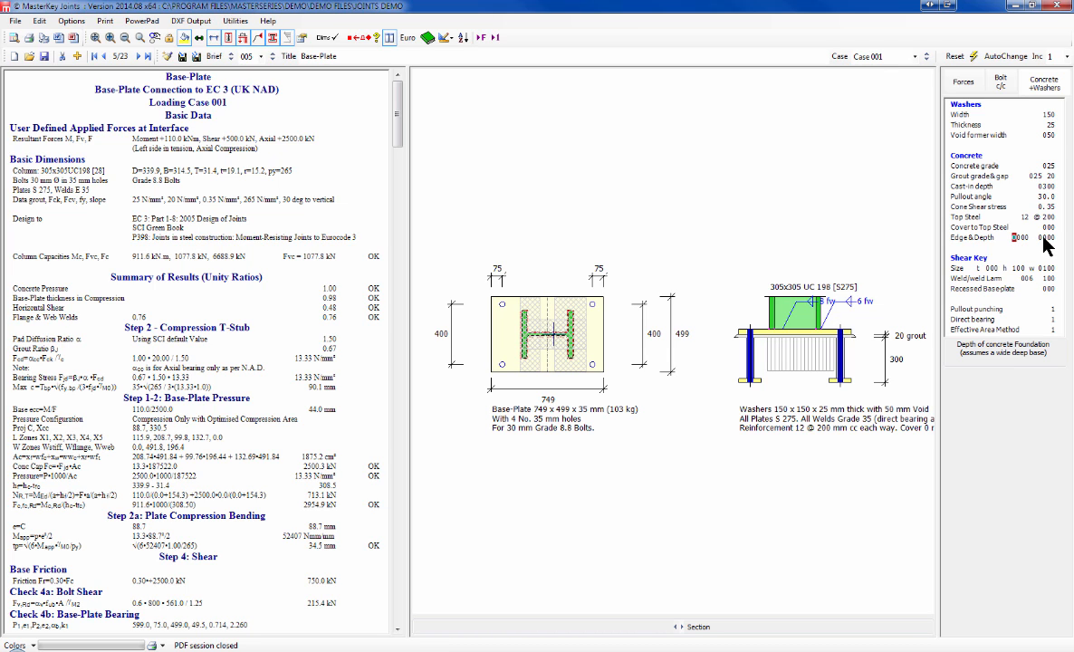
left_click(1045, 238)
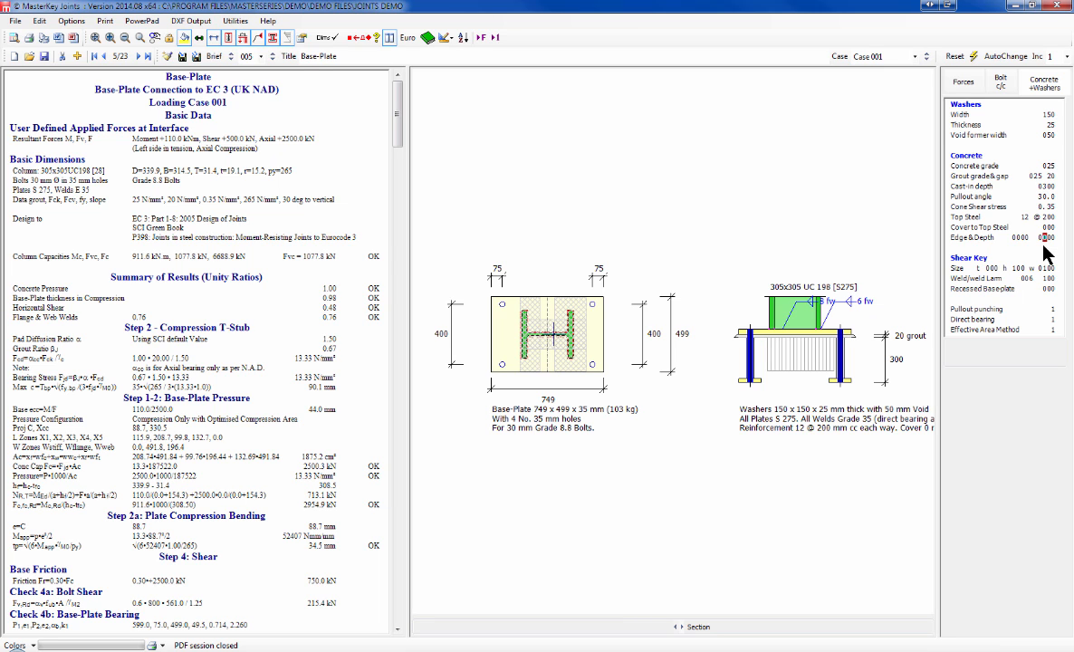
type("50")
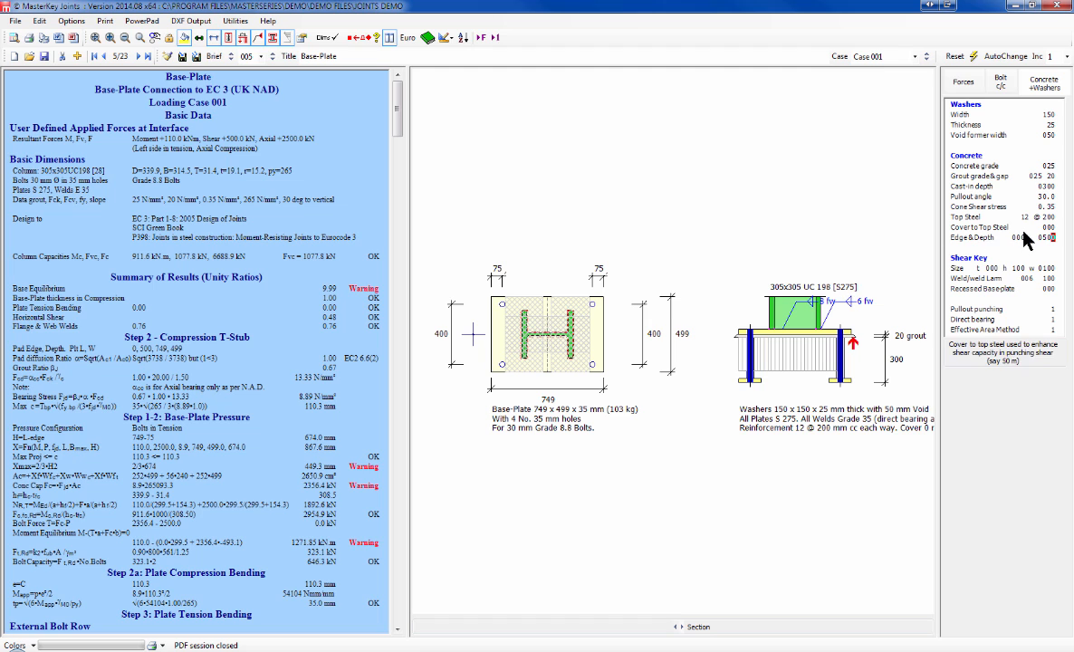
left_click(1019, 239)
key("Left")
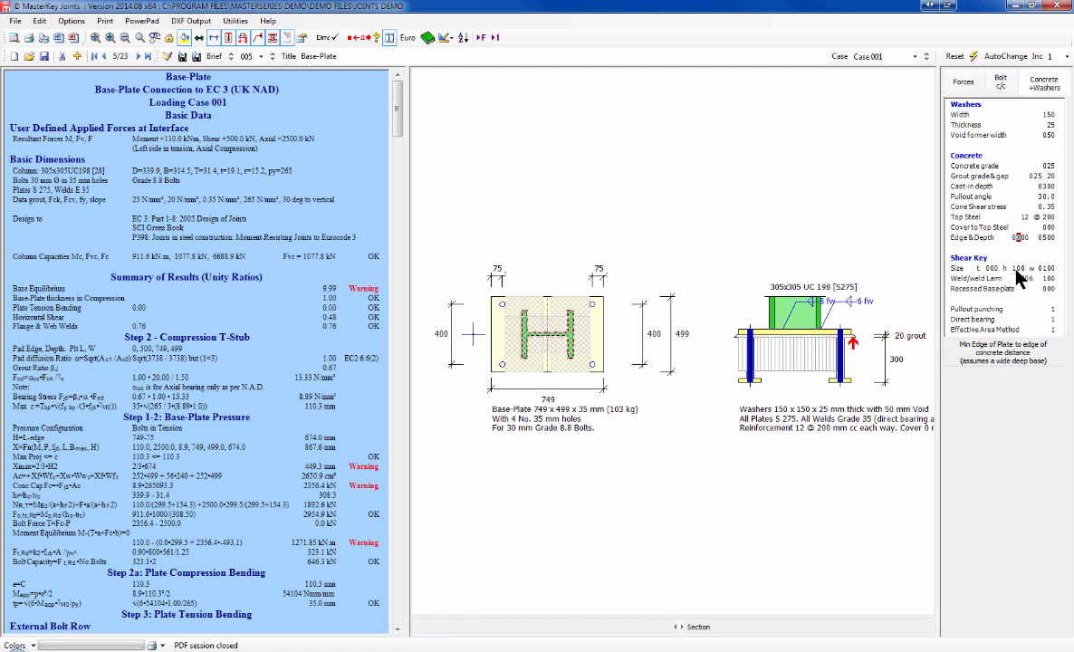
type("5")
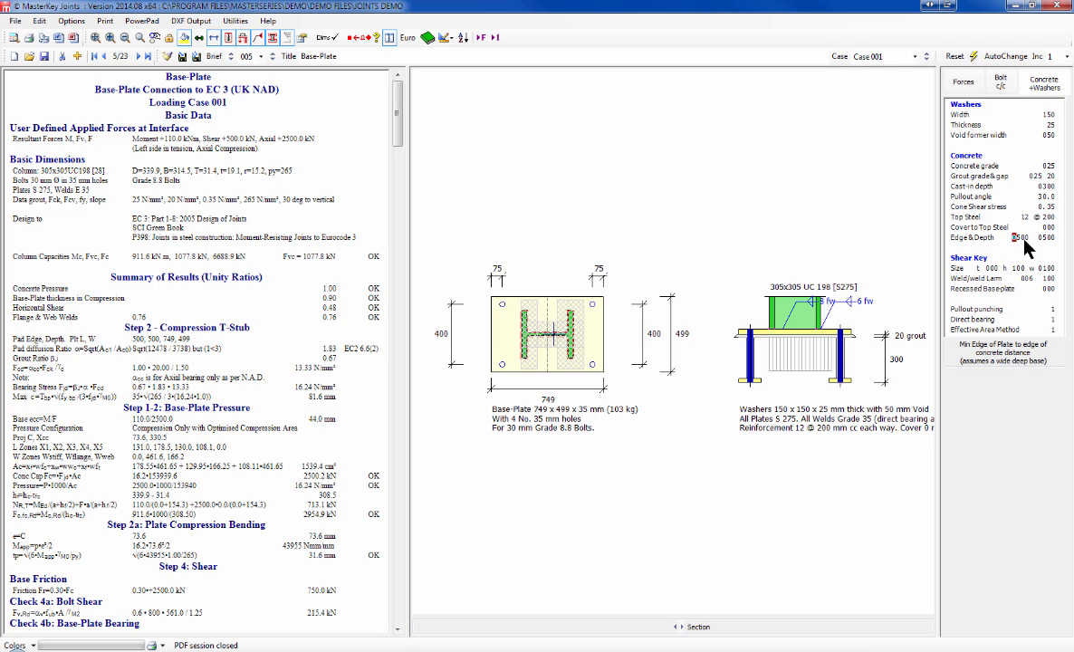
Step: Try a concrete edge distance of 0 mm, and return it to 500 mm
type("1")
type("00")
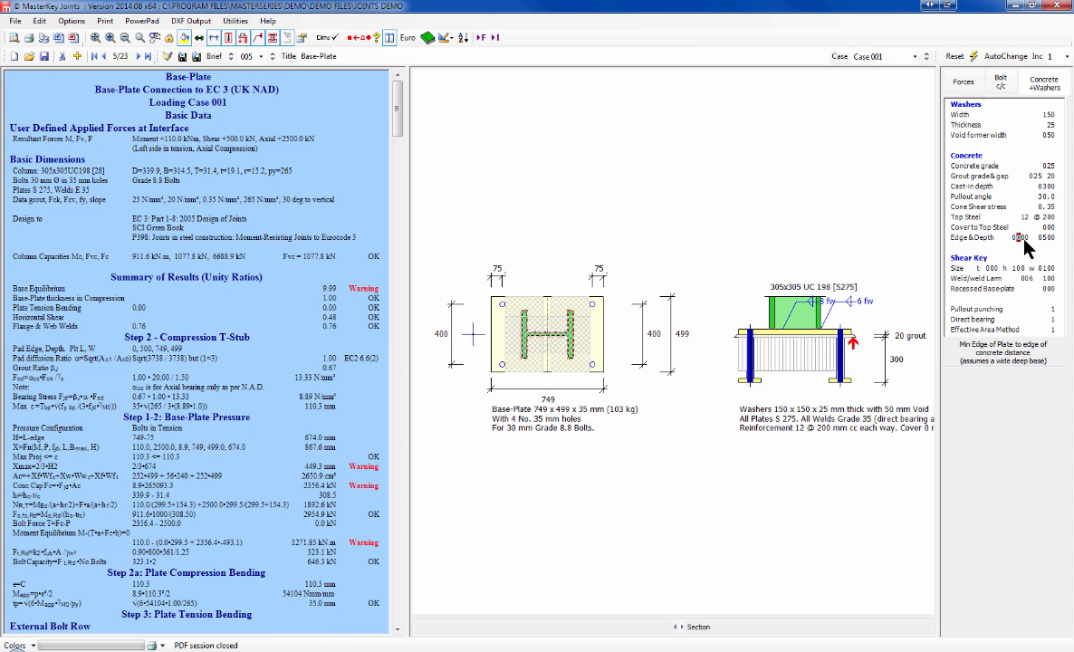
type("5")
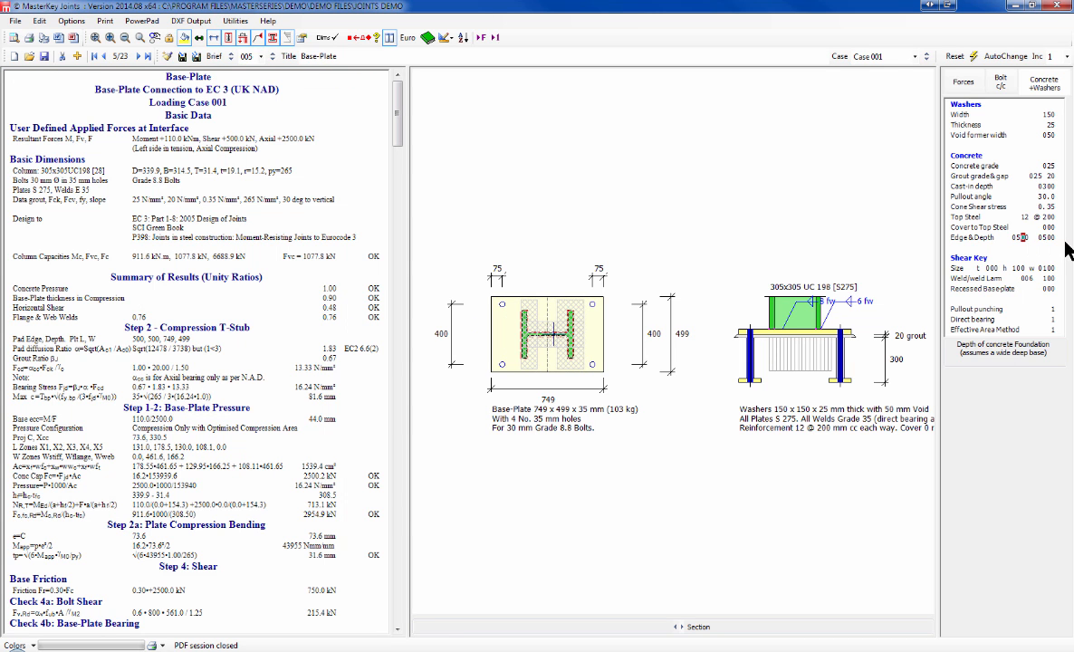
Step: Set the foundation depth to 750 mm and the concrete edge distance to 1500 mm
left_click(1045, 239)
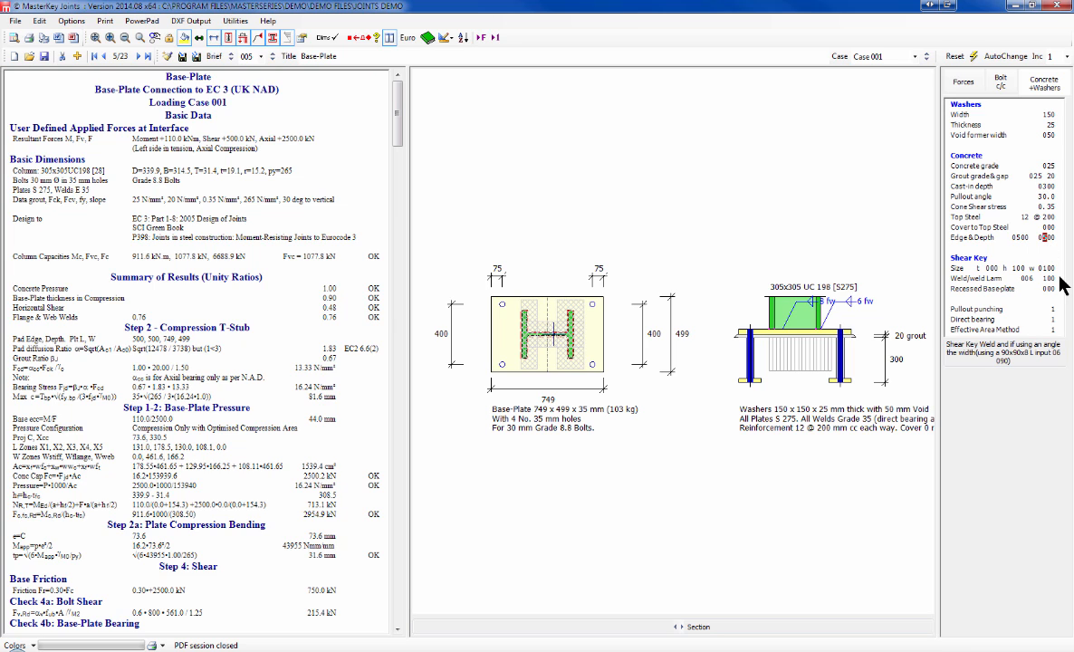
type("75")
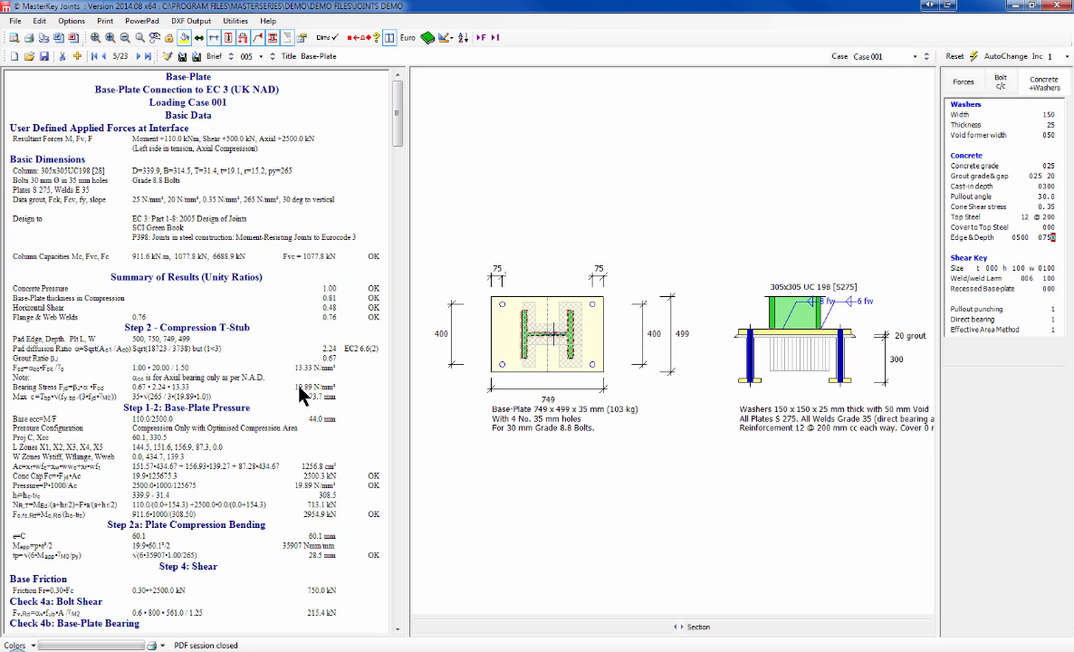
left_click(1020, 237)
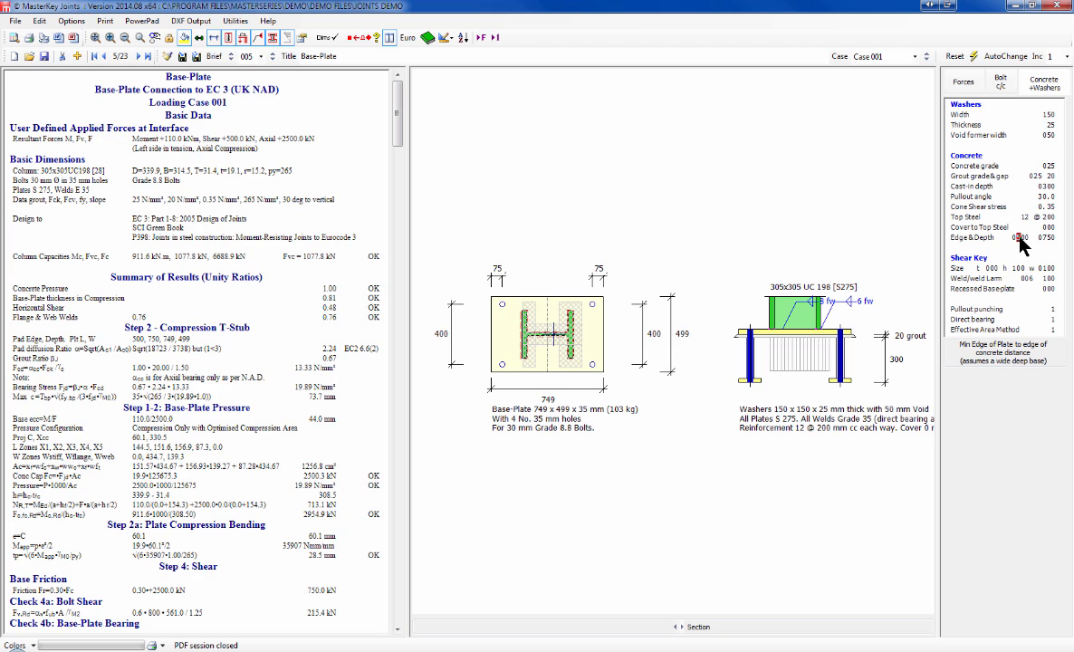
type("66")
left_click(1014, 238)
type("1500")
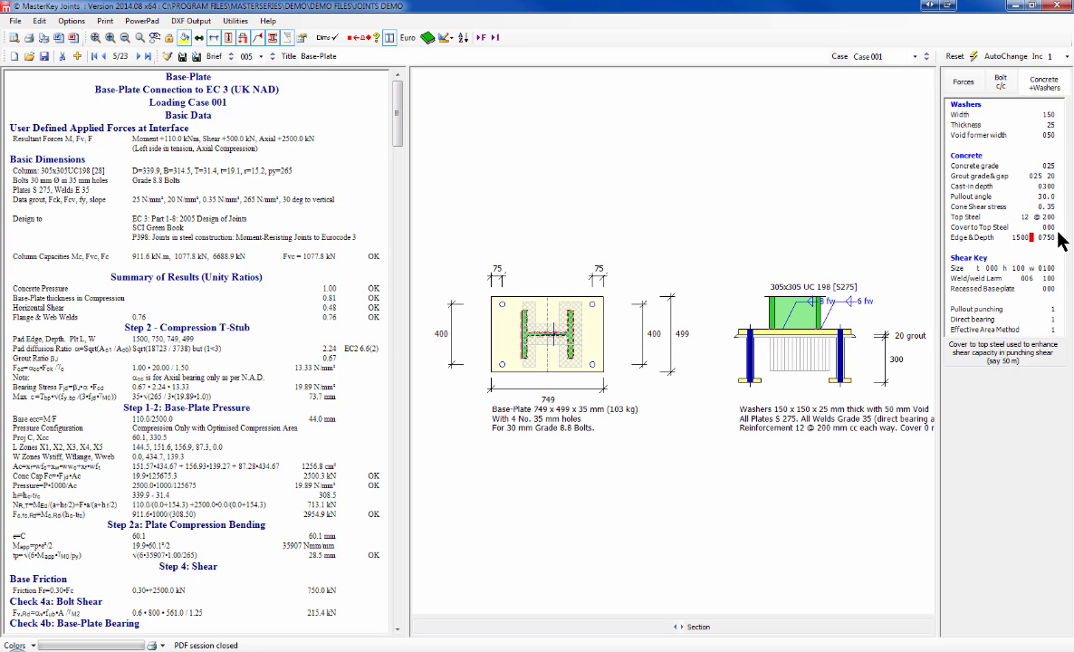
Step: Increase the foundation depth to 850 mm
left_click(1044, 239)
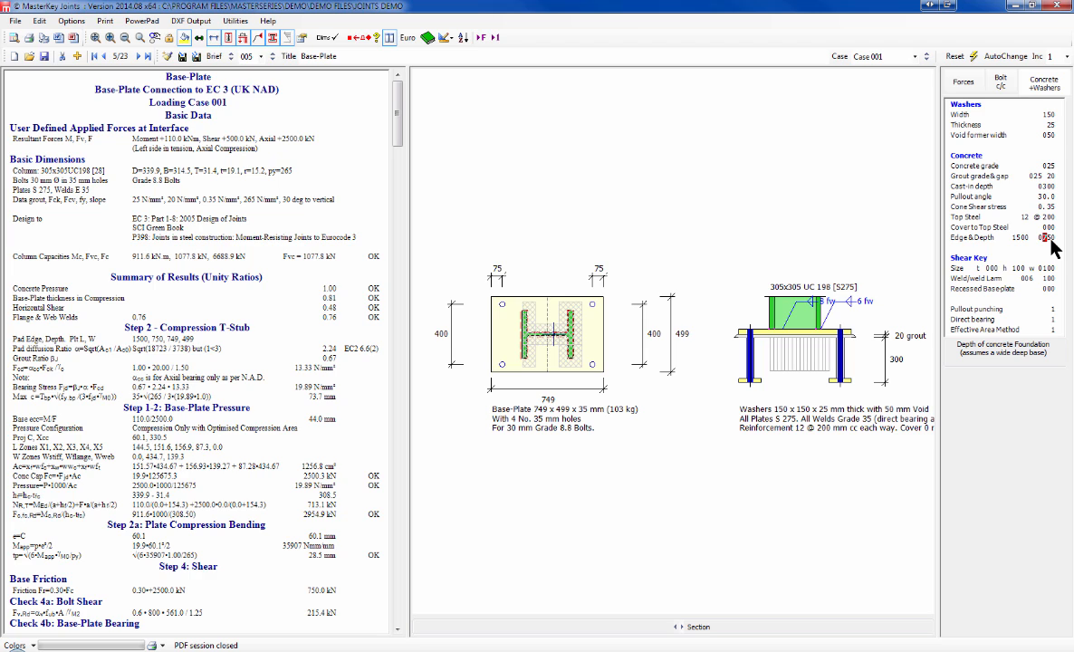
type("8")
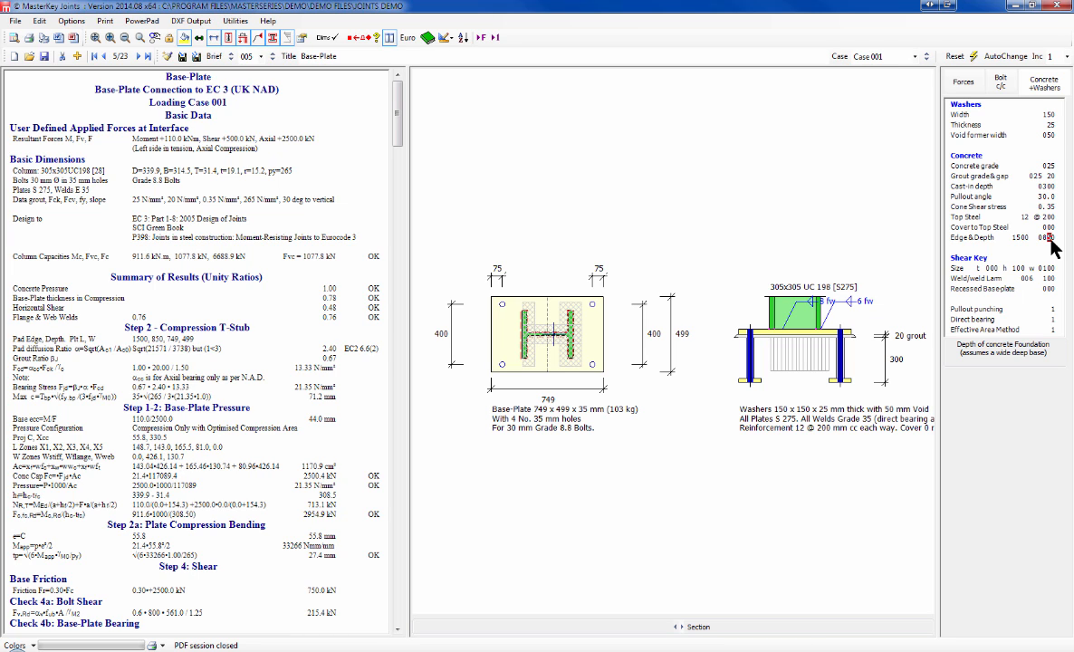